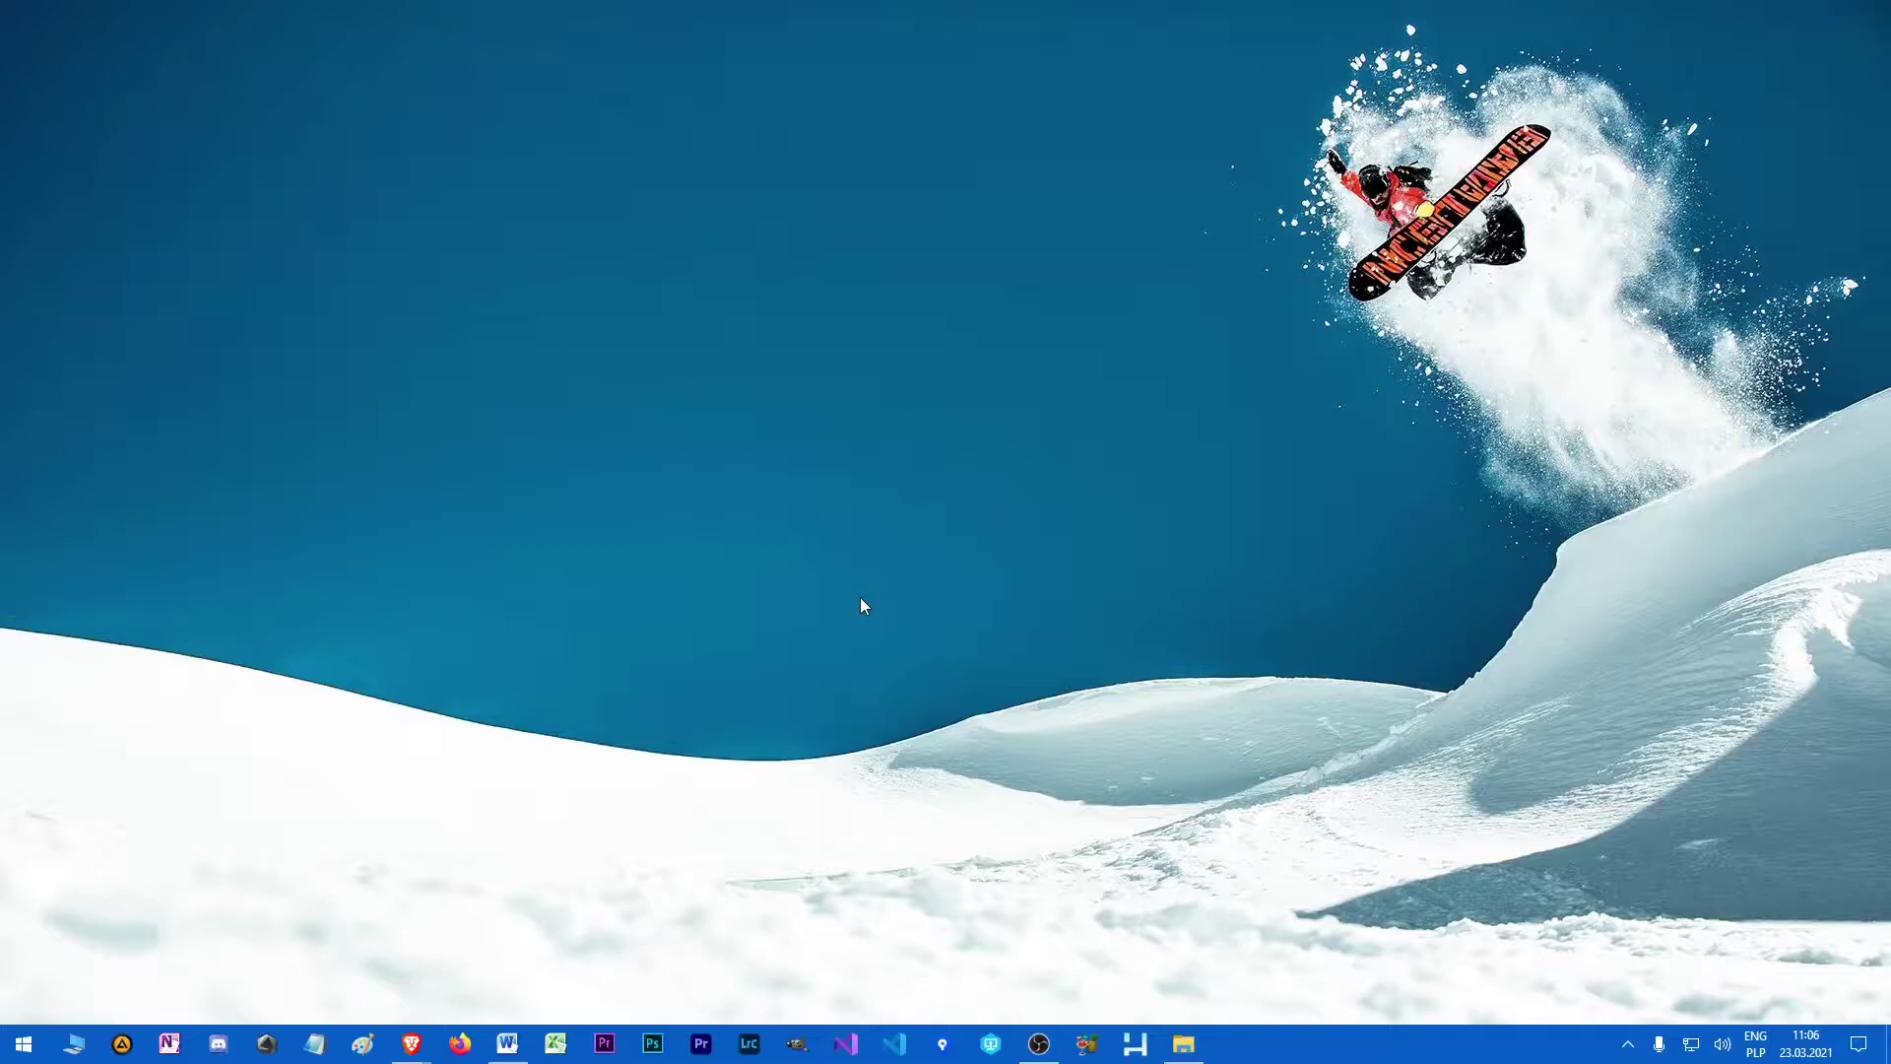
- Start the Epic Games Launcher and show the Unreal Engine library of installed versions
{"action": "key", "text": "super"}
{"action": "type", "text": "laumche"}
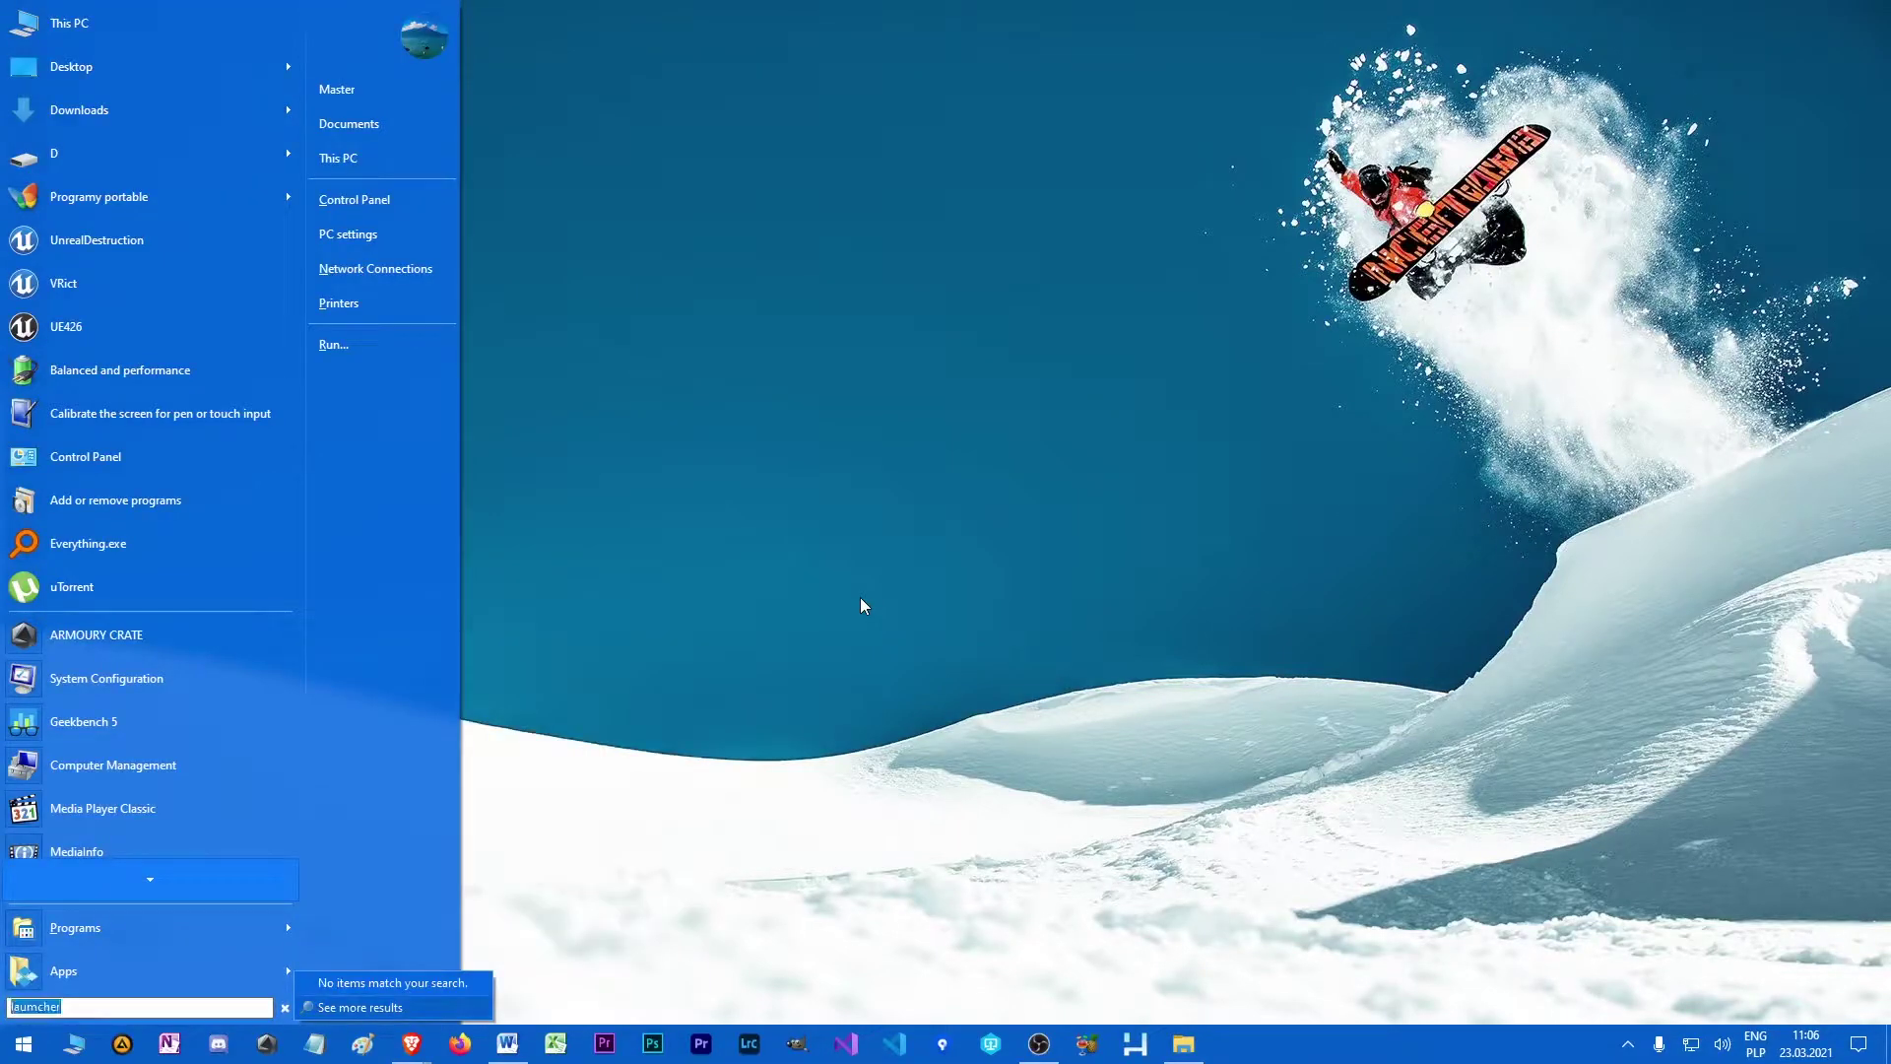
{"action": "type", "text": "r"}
{"action": "key", "text": "Return"}
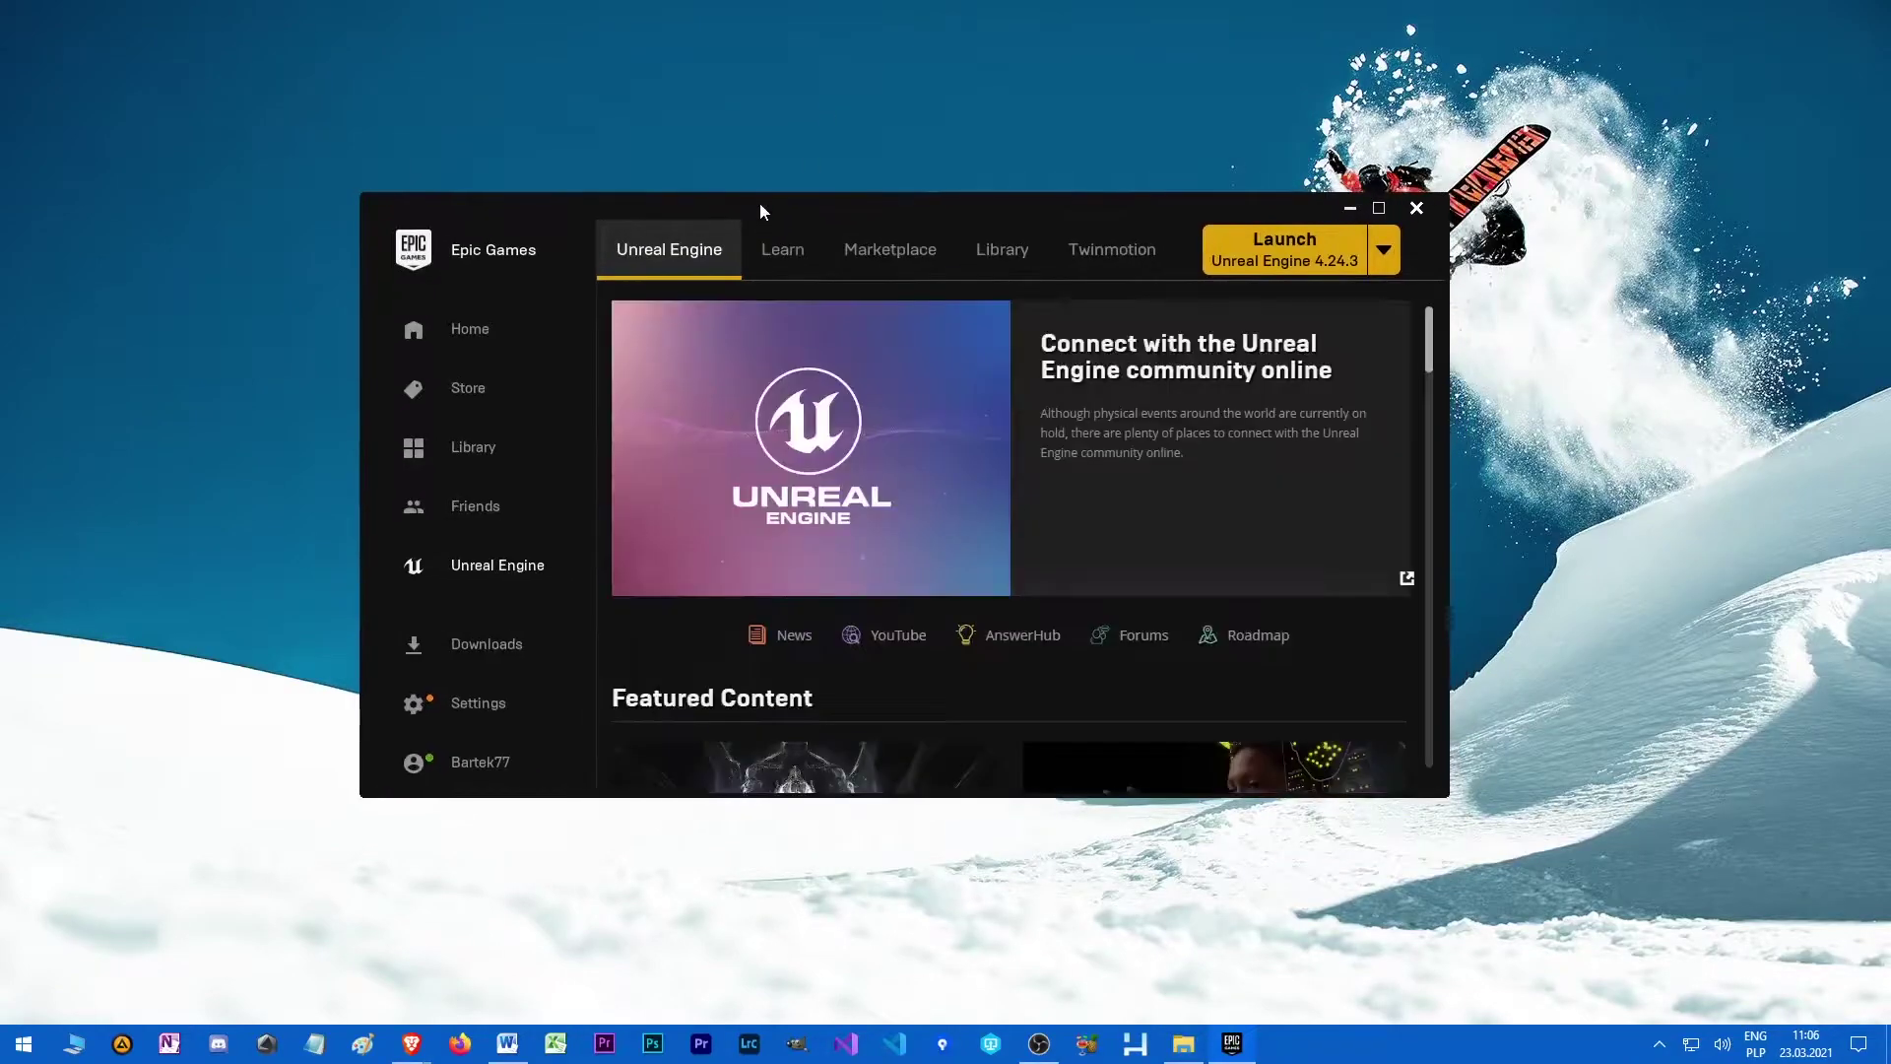
{"action": "left_click", "coordinate": [1009, 258]}
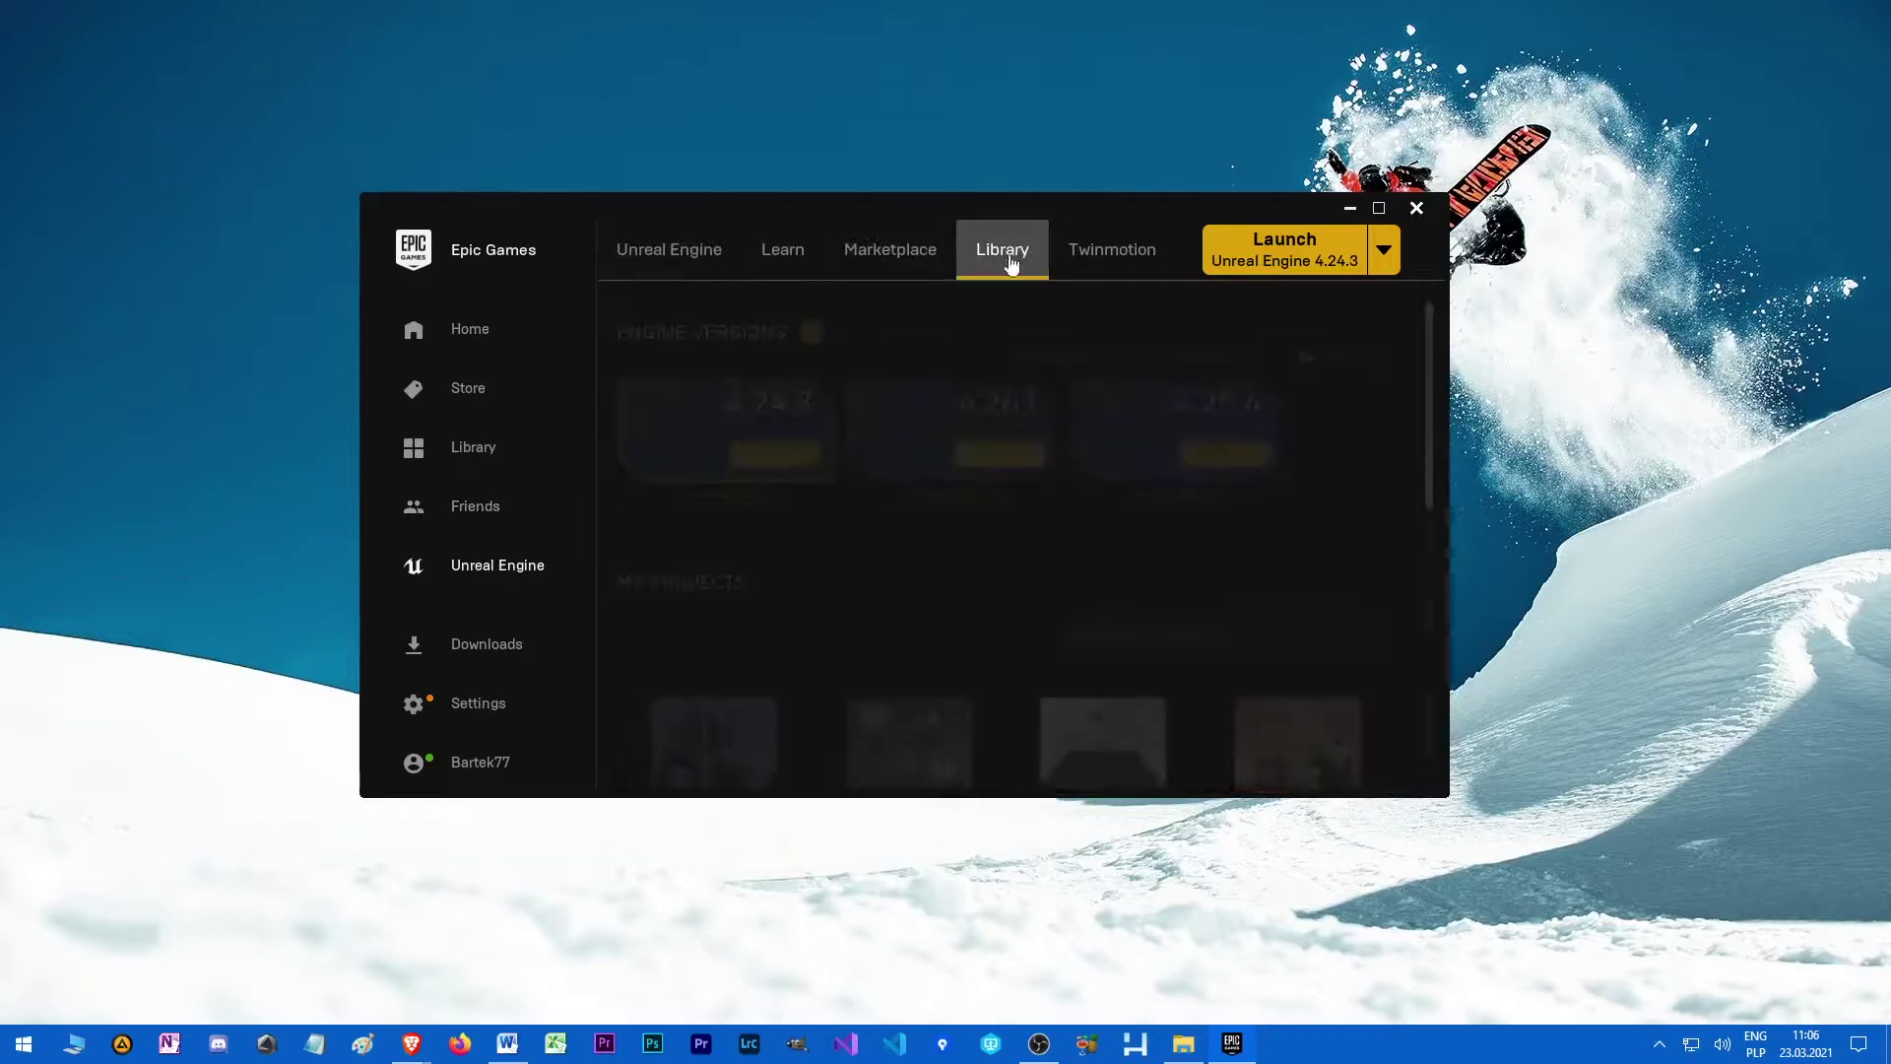
- Add a new engine version slot and set it to 4.26-Chaos Preview 2
{"action": "left_click", "coordinate": [812, 333]}
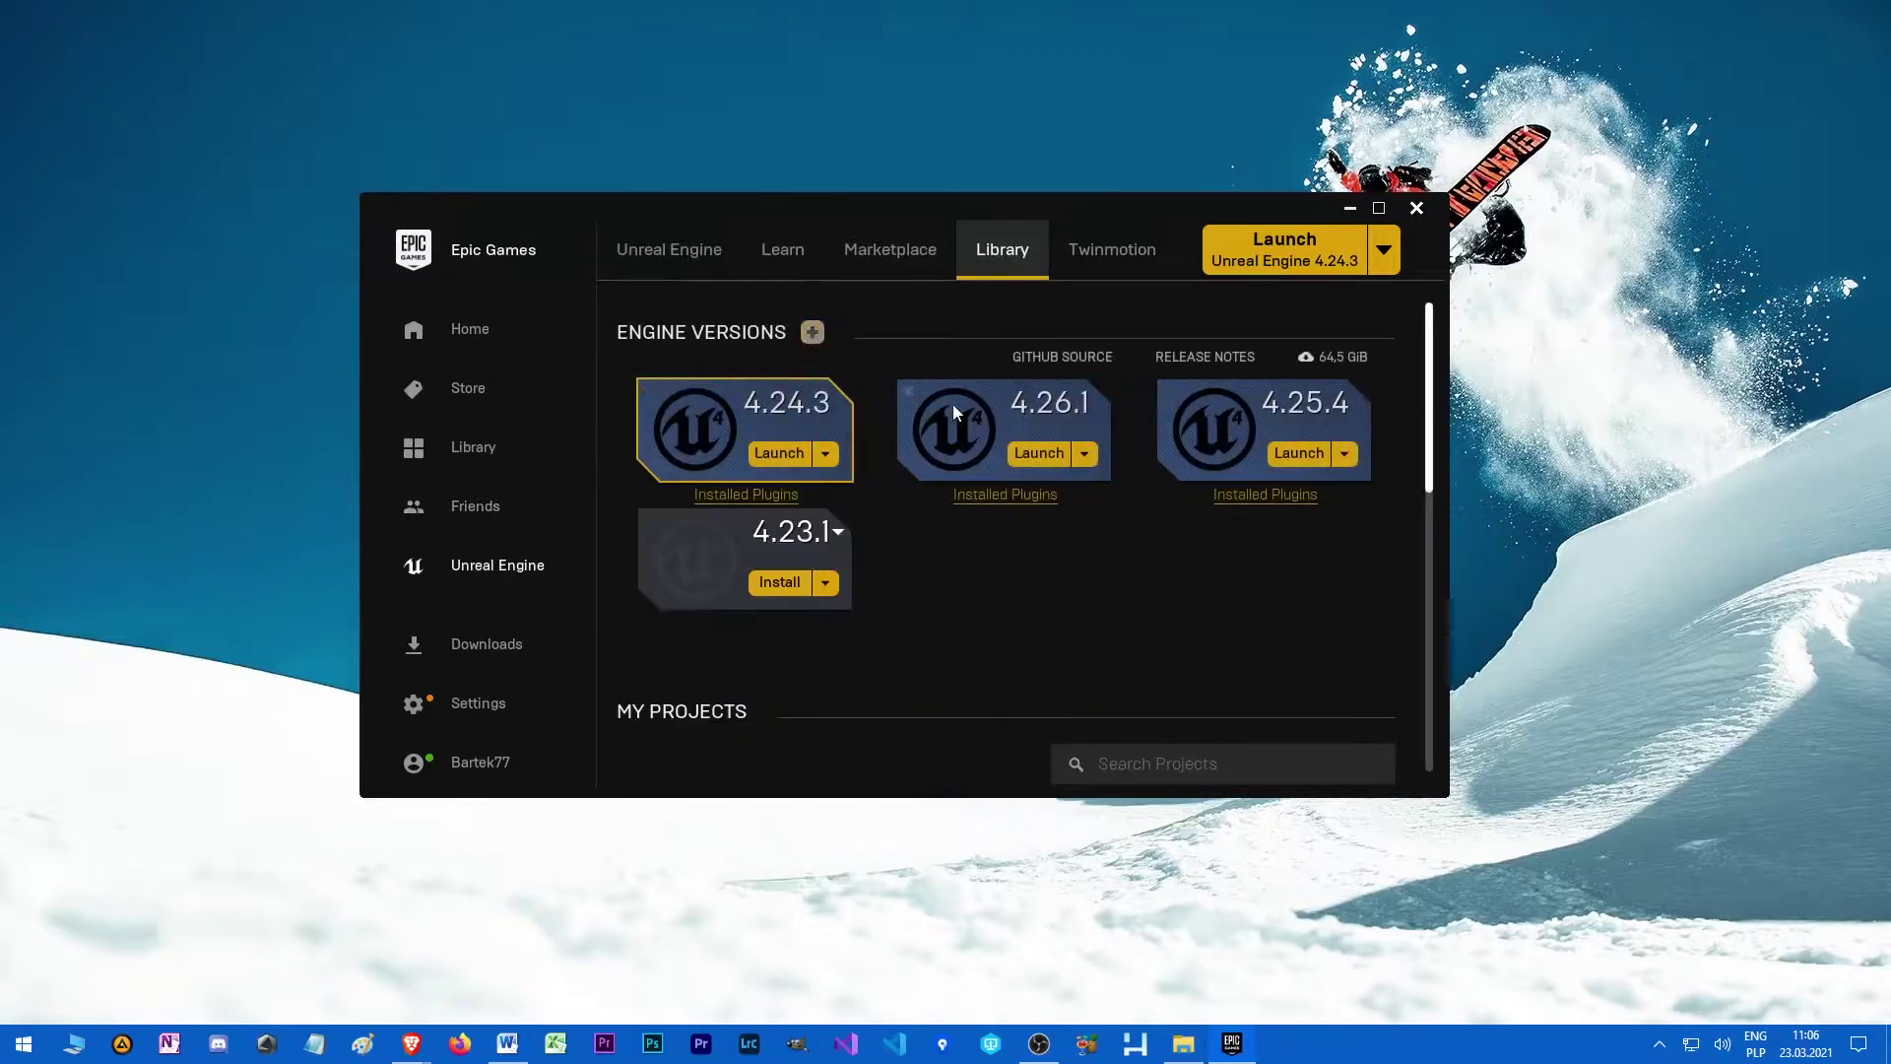
{"action": "left_click", "coordinate": [824, 528]}
{"action": "scroll", "coordinate": [828, 454], "scroll_direction": "down", "scroll_amount": 8}
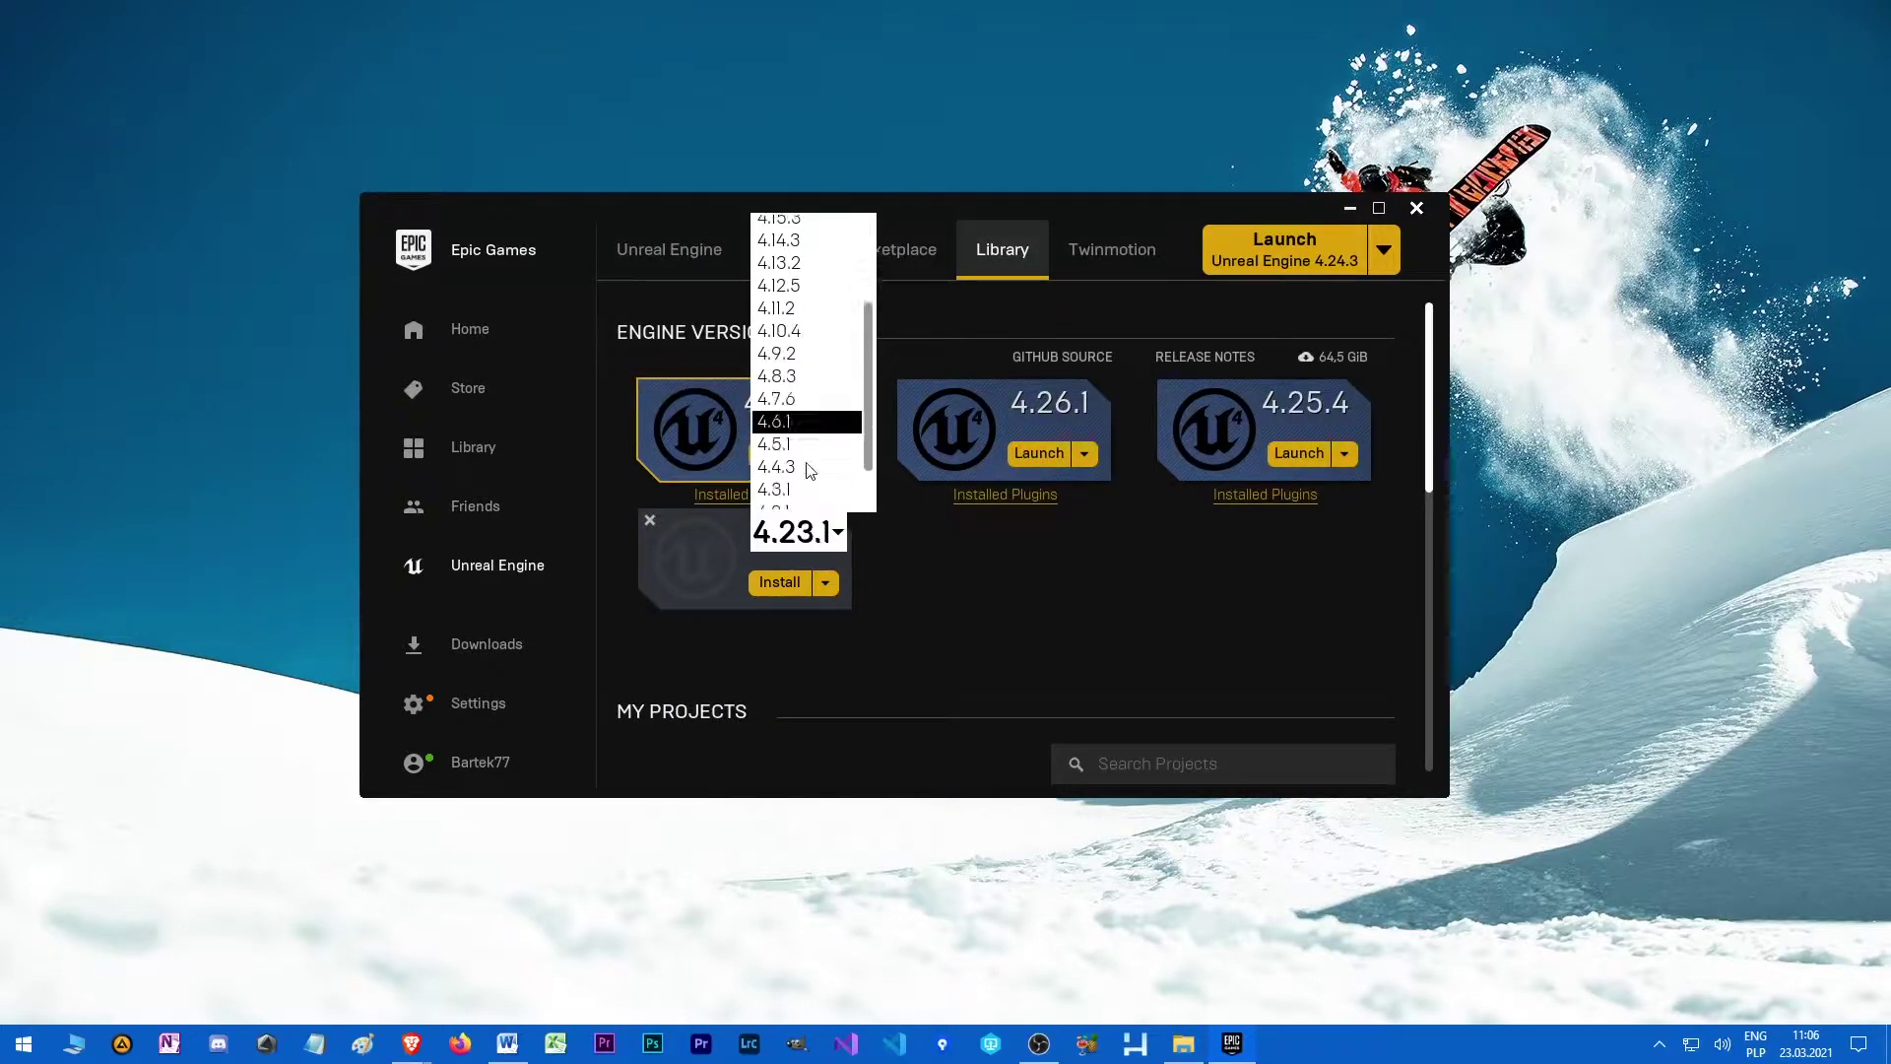
{"action": "left_click", "coordinate": [804, 710]}
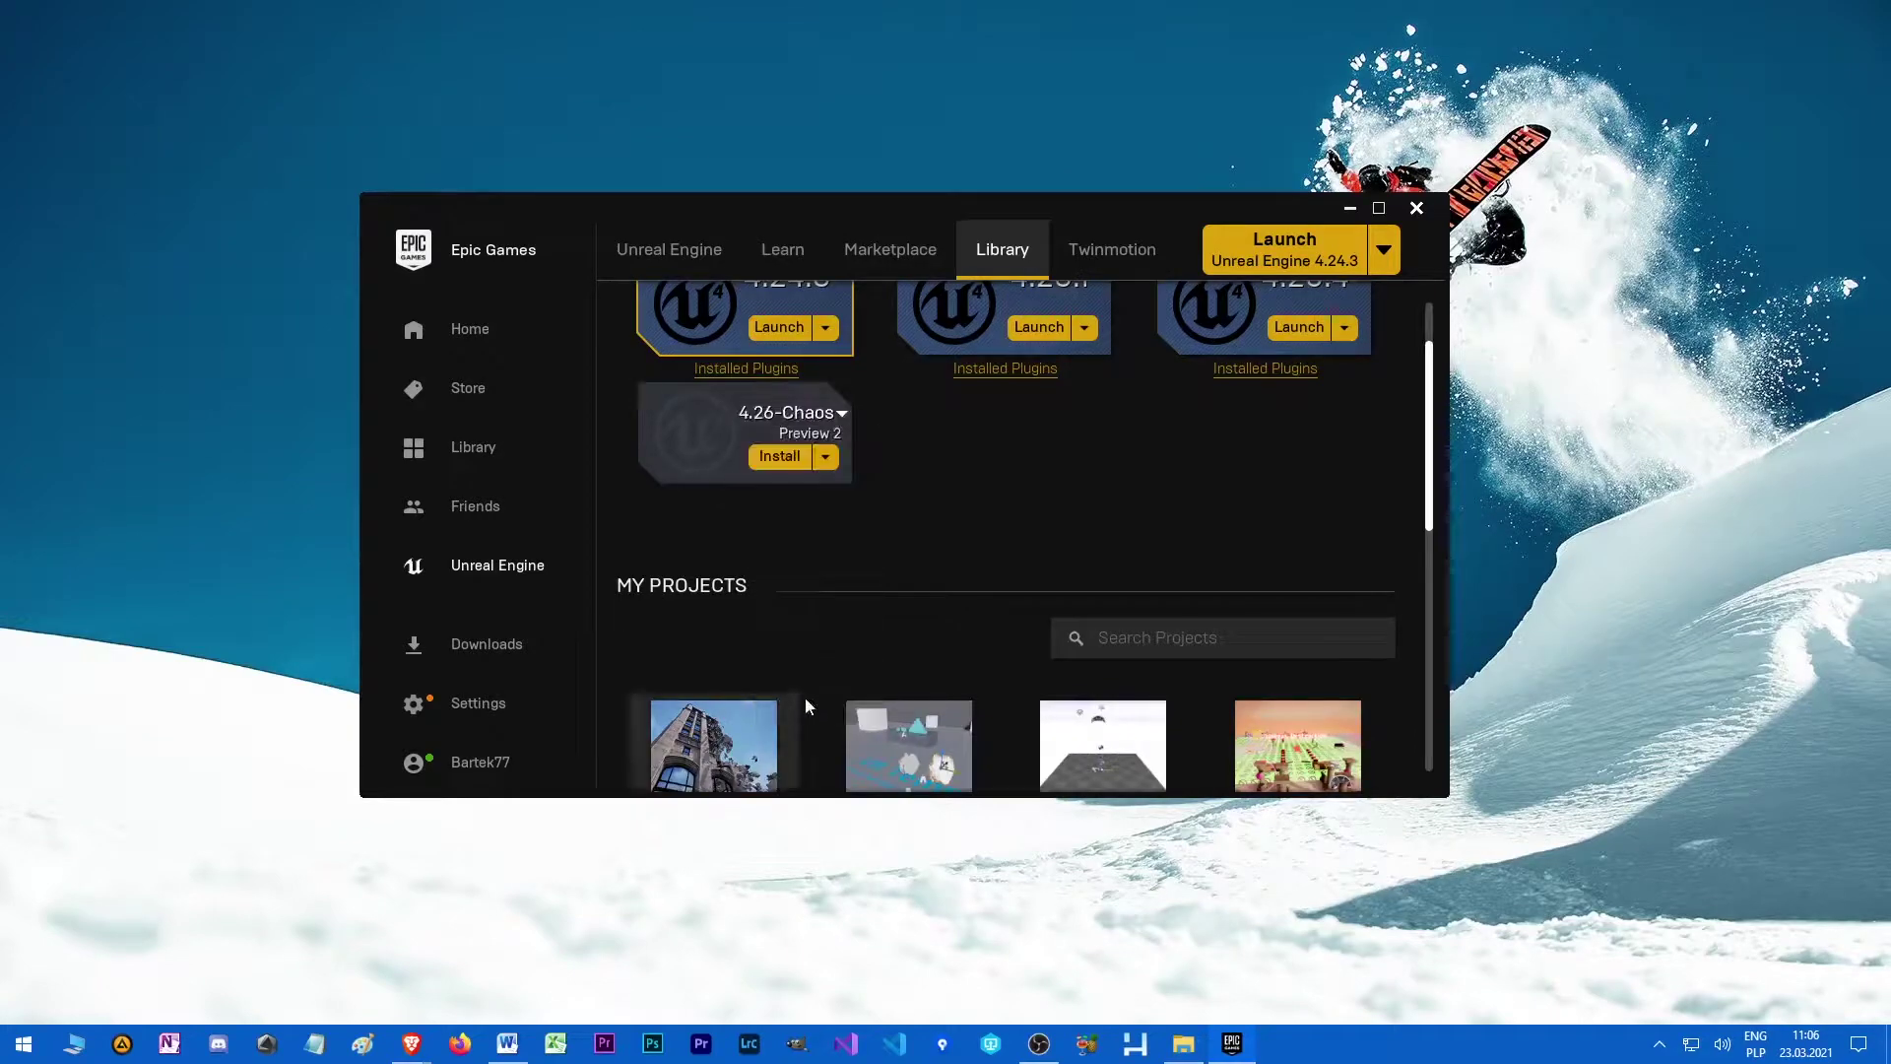
{"action": "scroll", "coordinate": [853, 518], "scroll_direction": "up", "scroll_amount": 2}
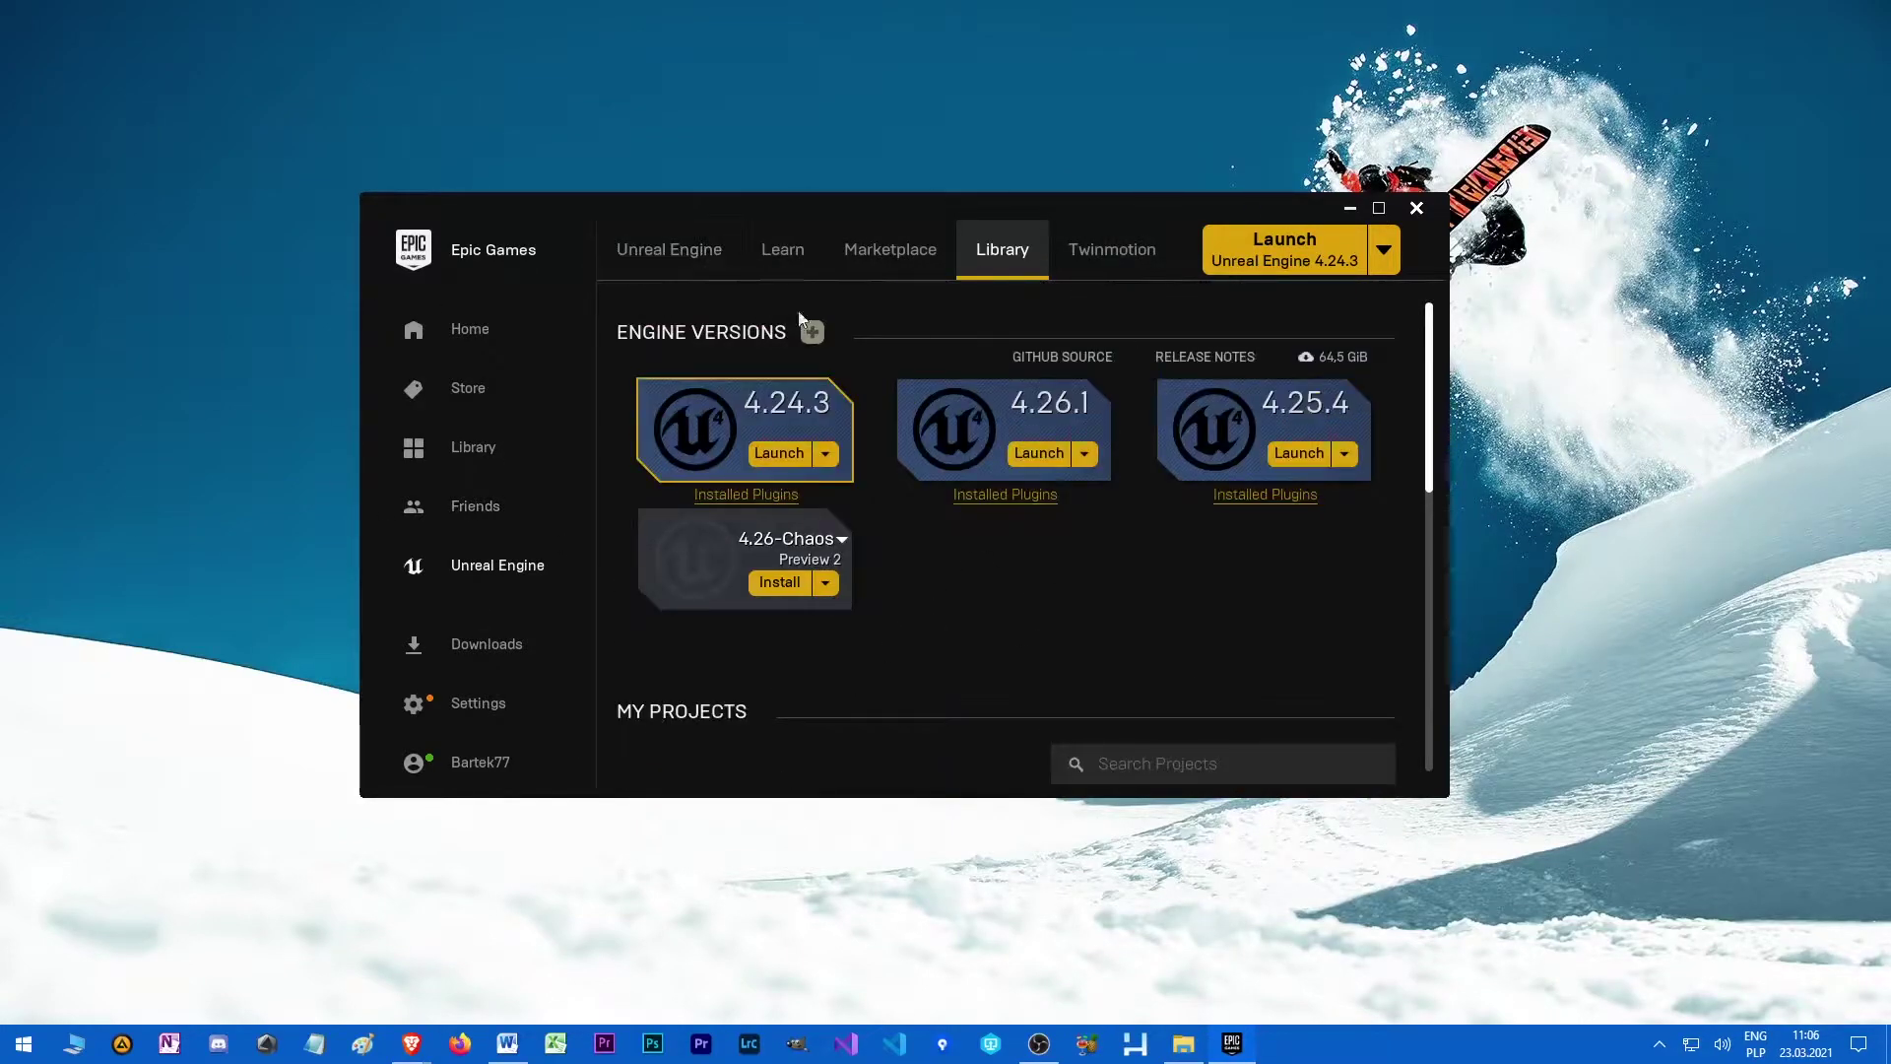
{"action": "left_click_drag", "start_coordinate": [504, 213], "coordinate": [569, 217]}
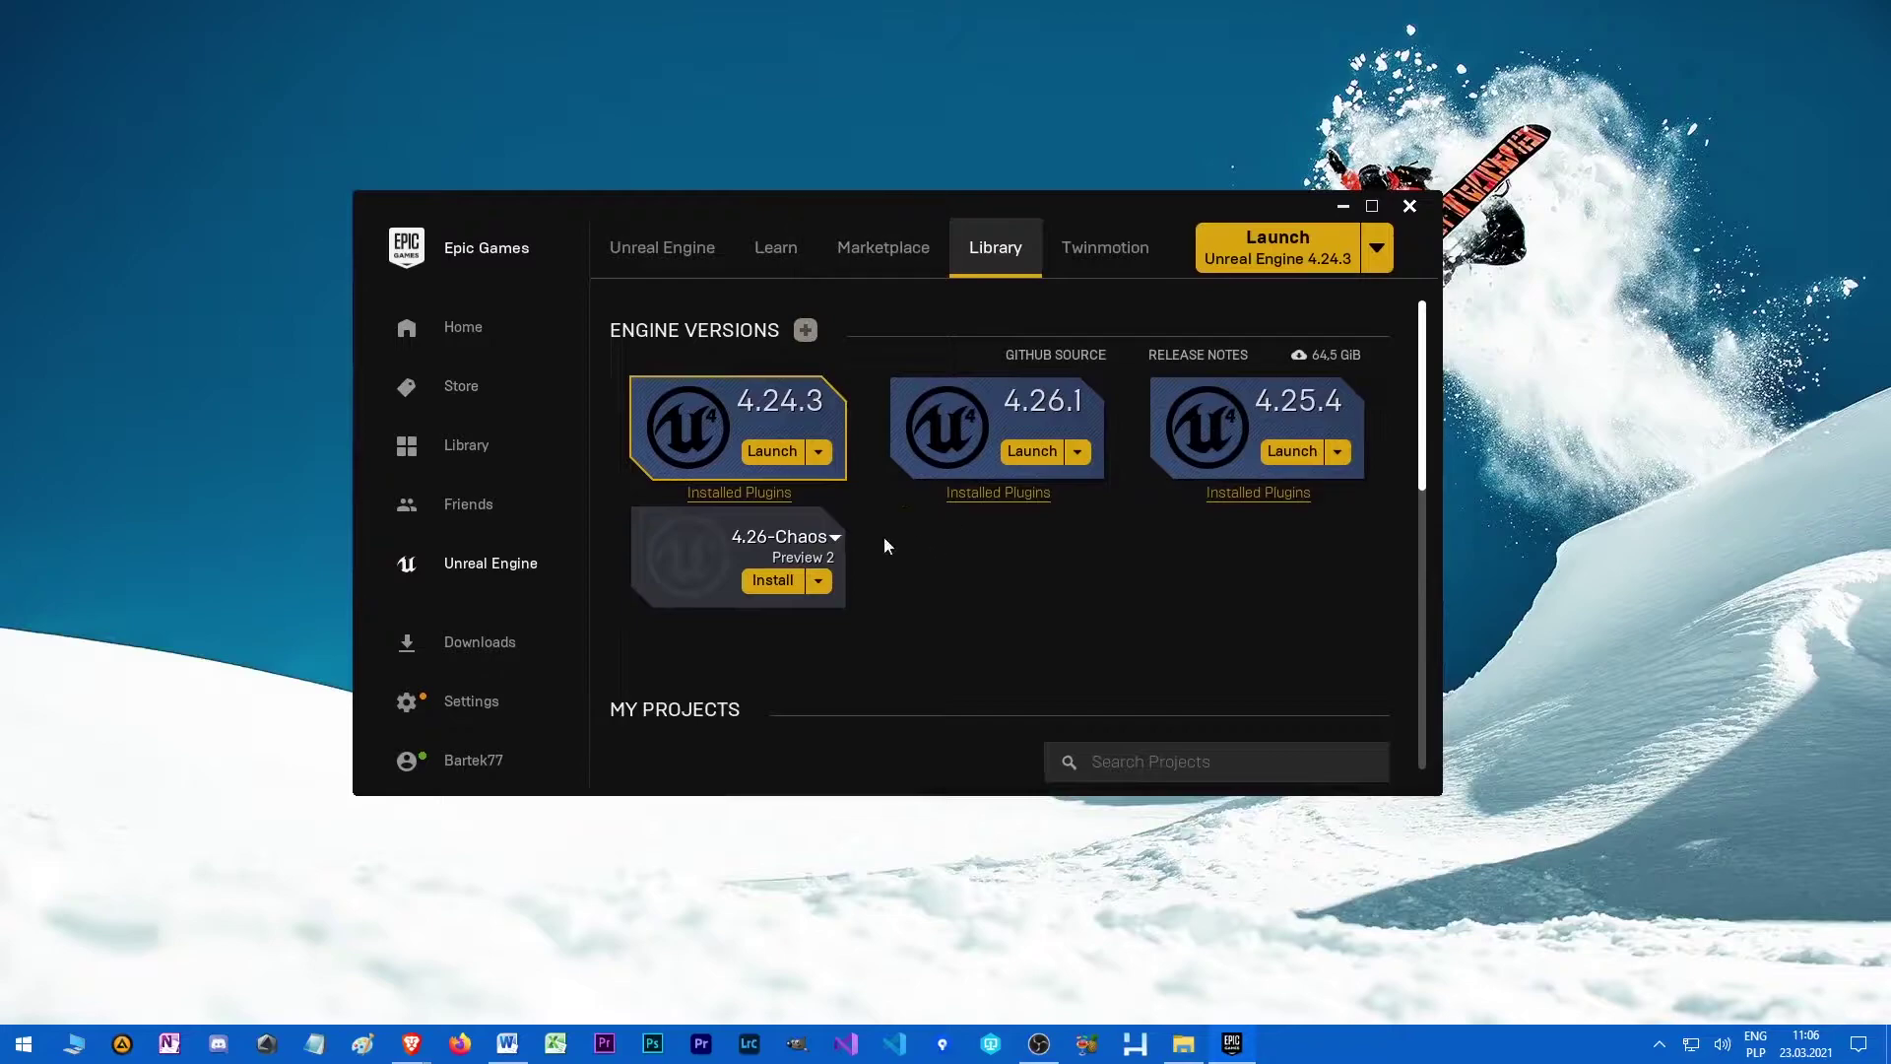
{"action": "left_click", "coordinate": [780, 540]}
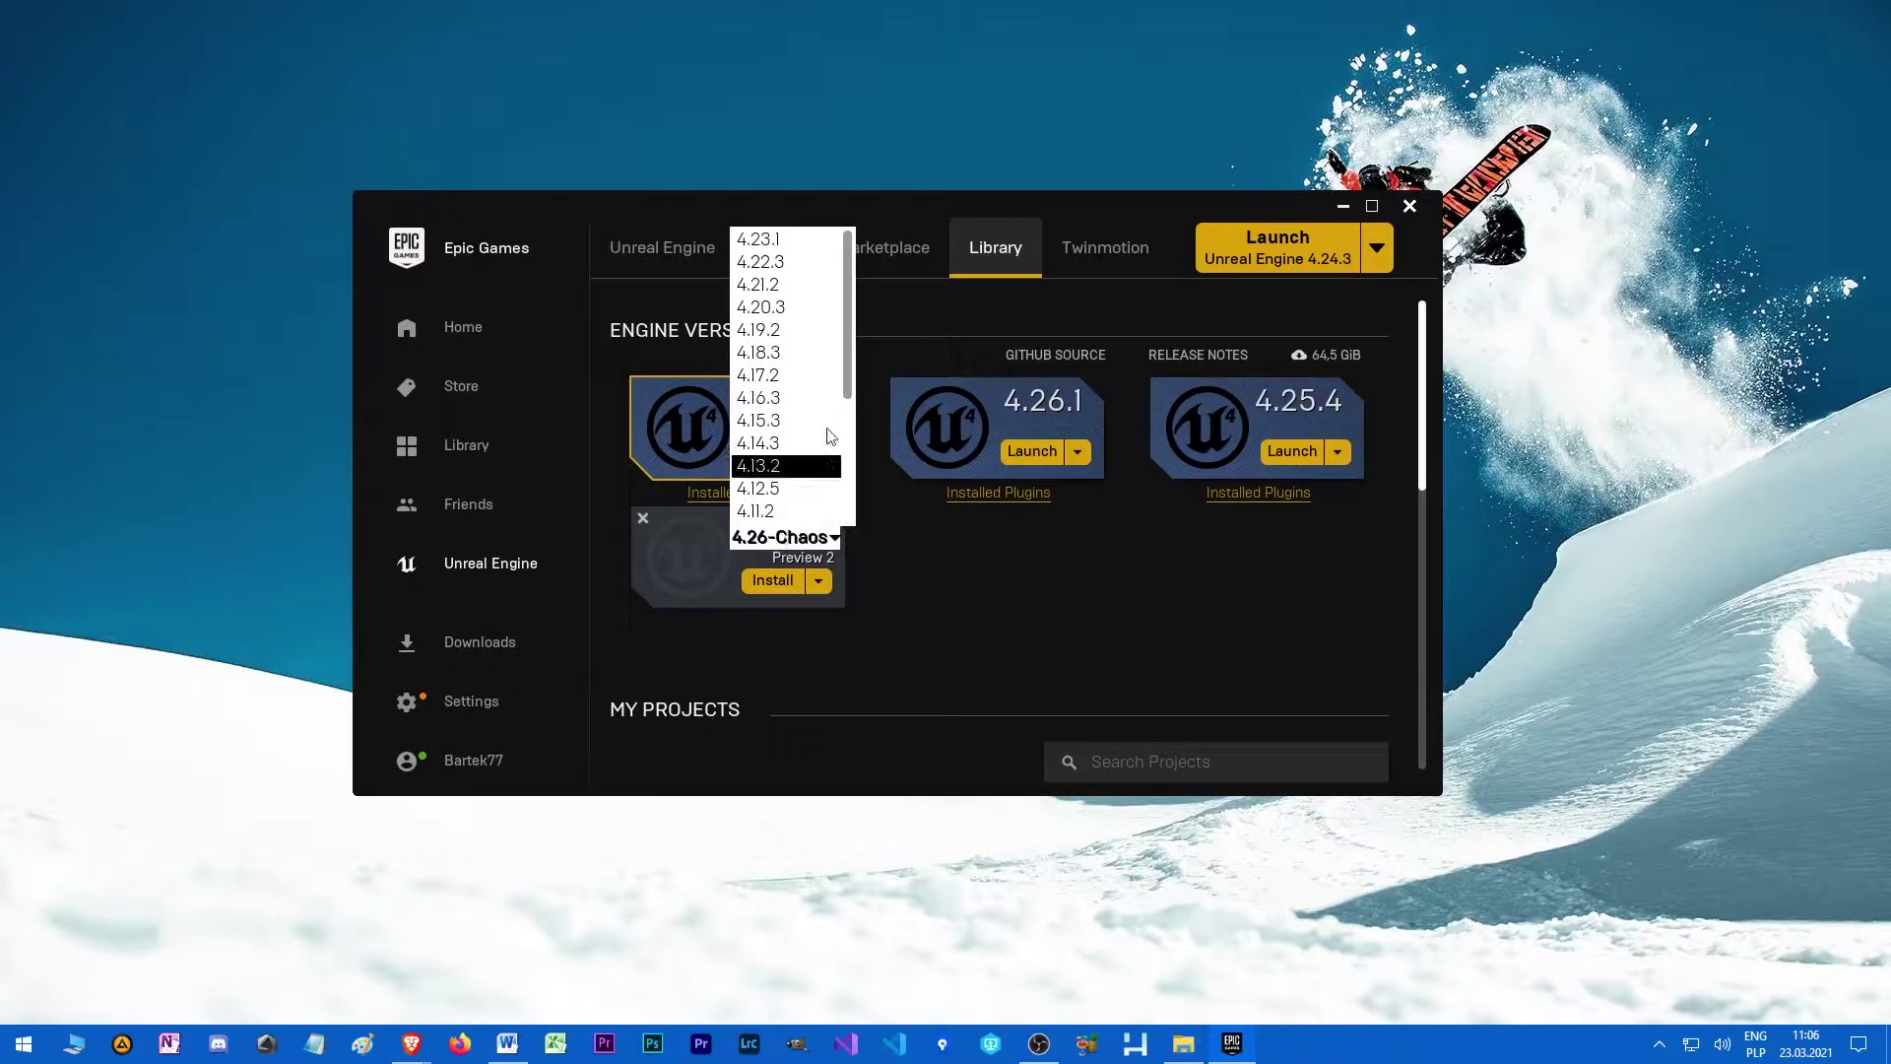
{"action": "left_click_drag", "start_coordinate": [853, 370], "coordinate": [857, 518]}
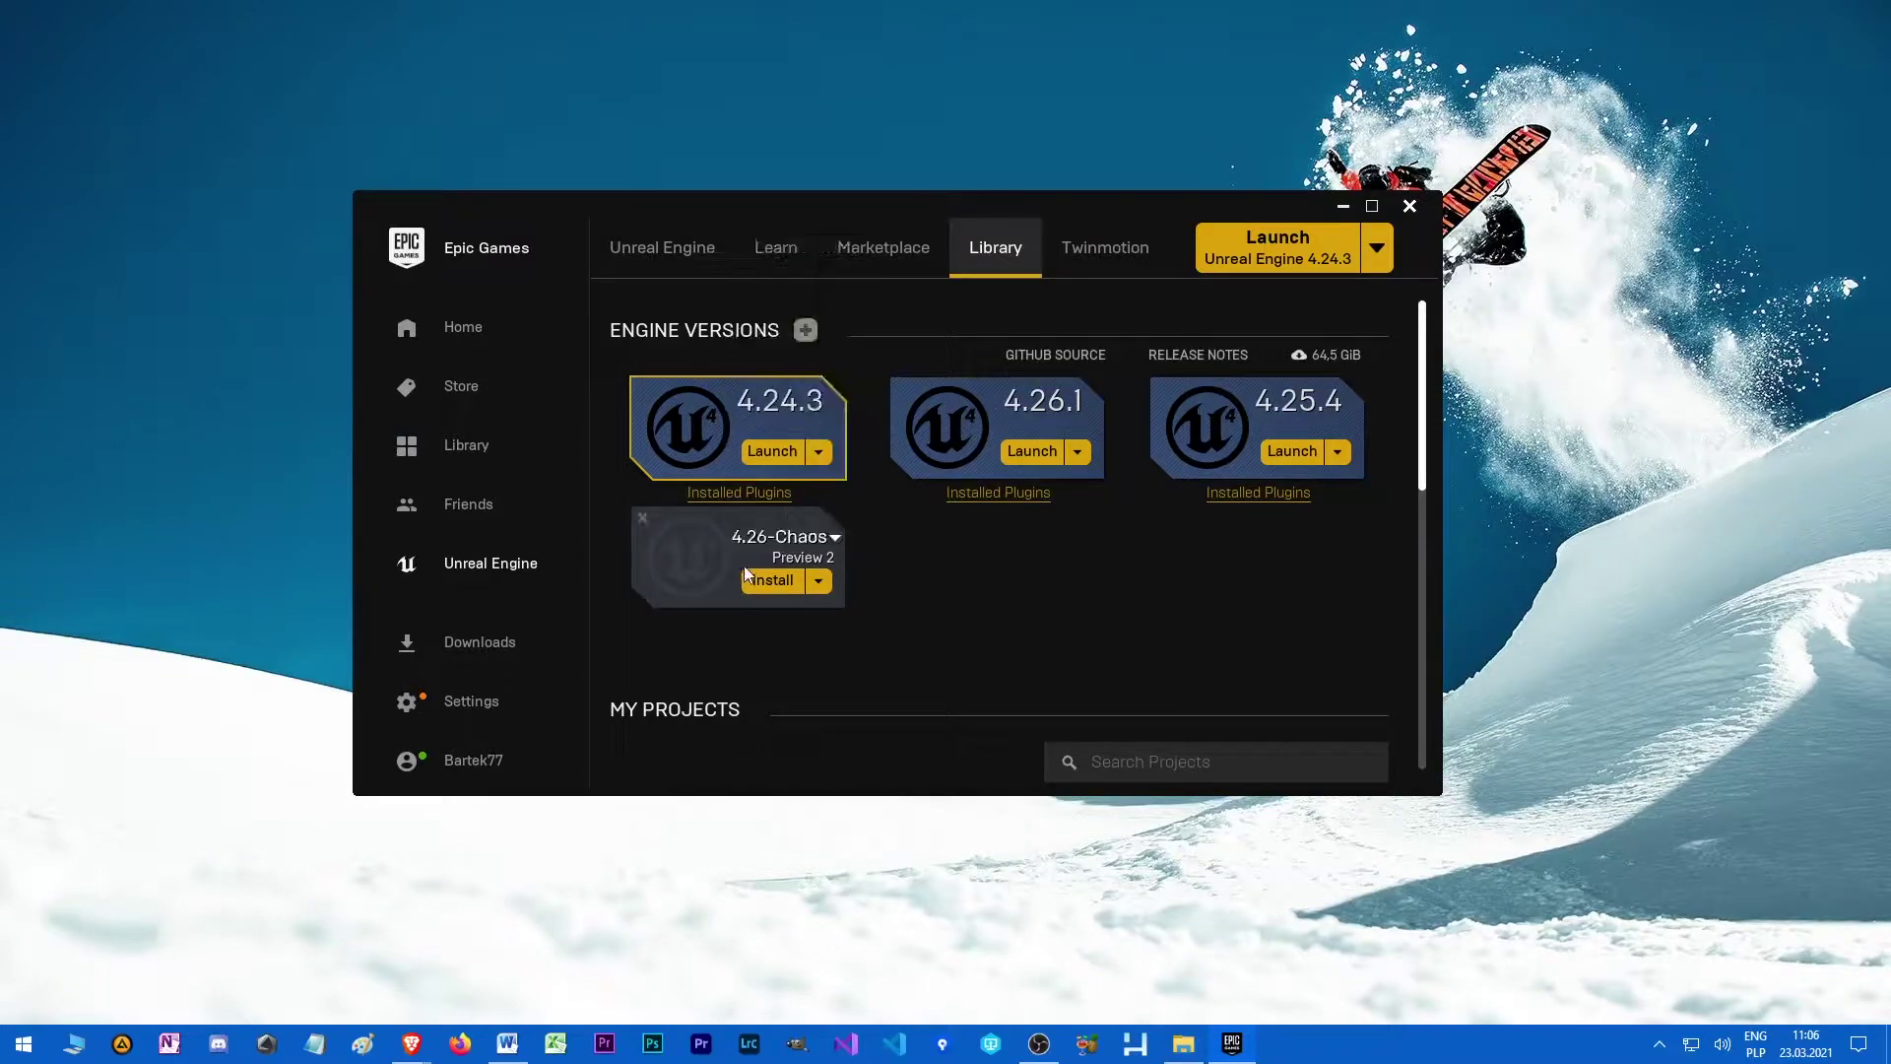
- Install 4.26-Chaos Preview 2 into the folder D:\SRC with a shortcut created
{"action": "left_click", "coordinate": [766, 582]}
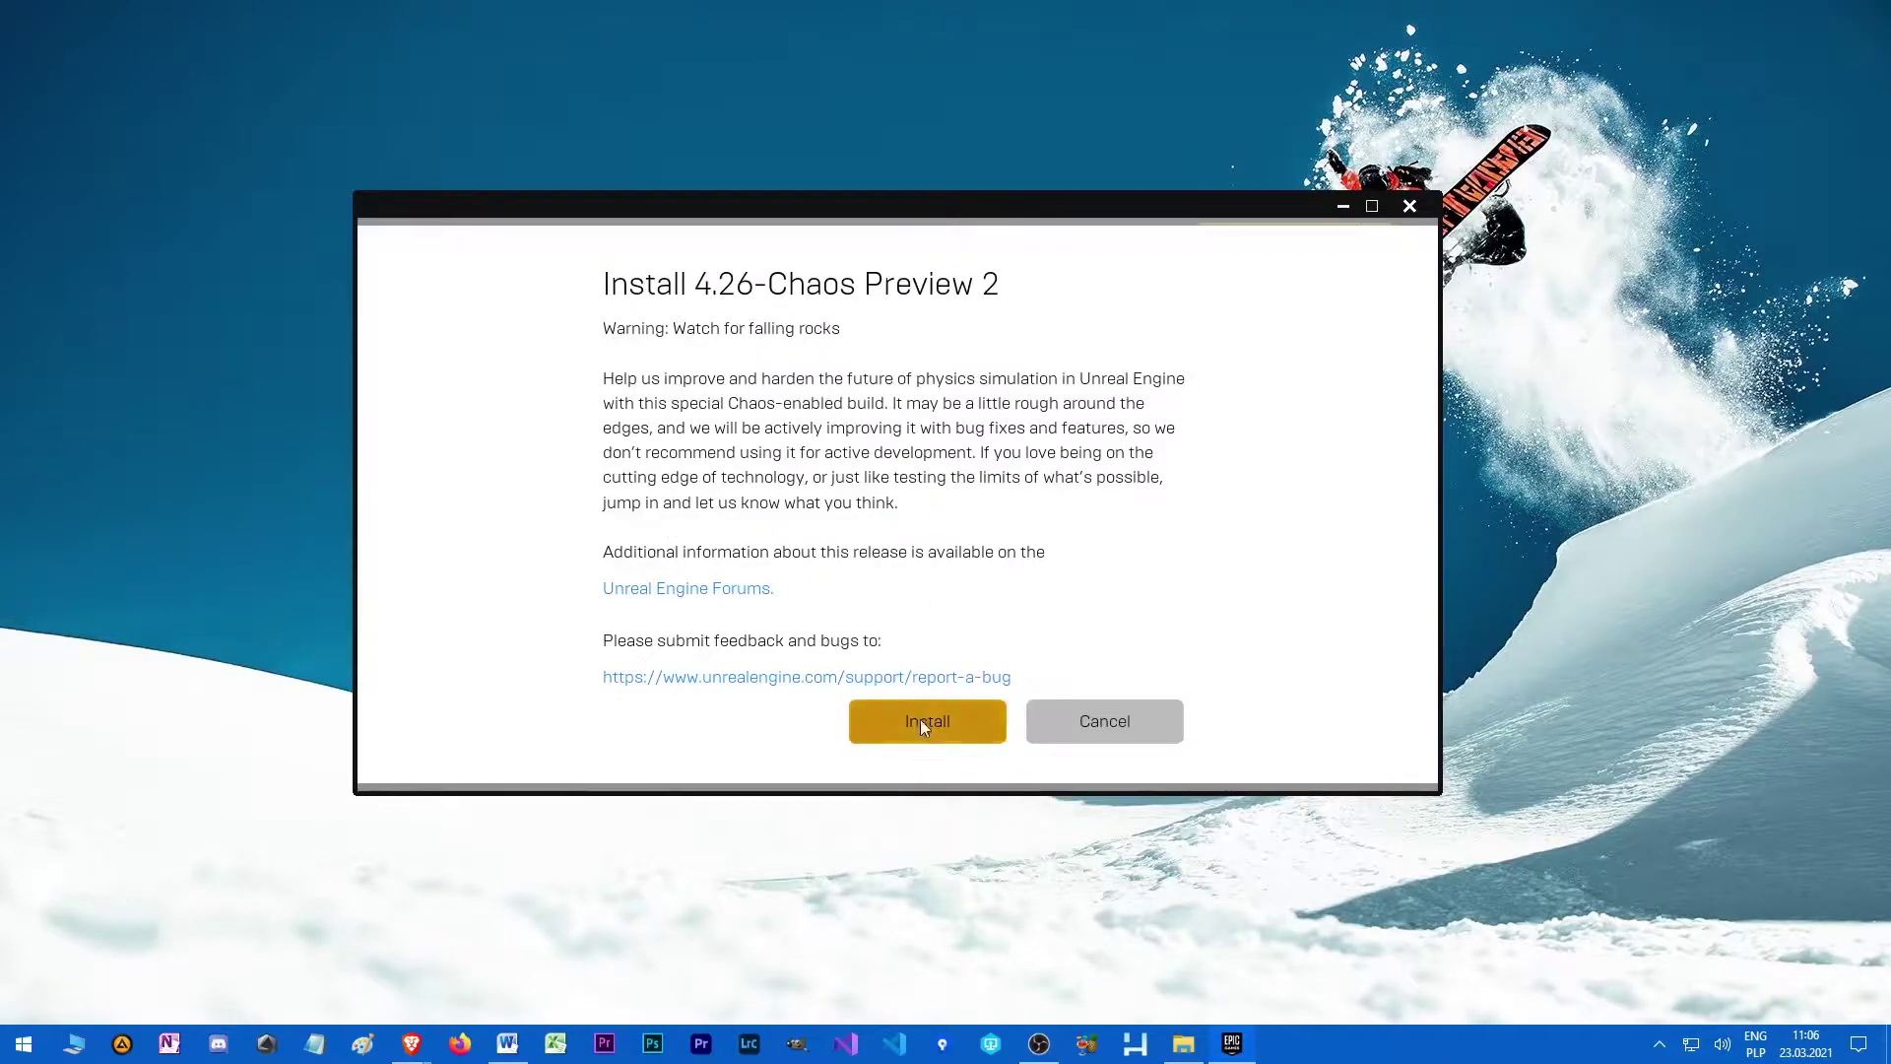
{"action": "left_click", "coordinate": [921, 745]}
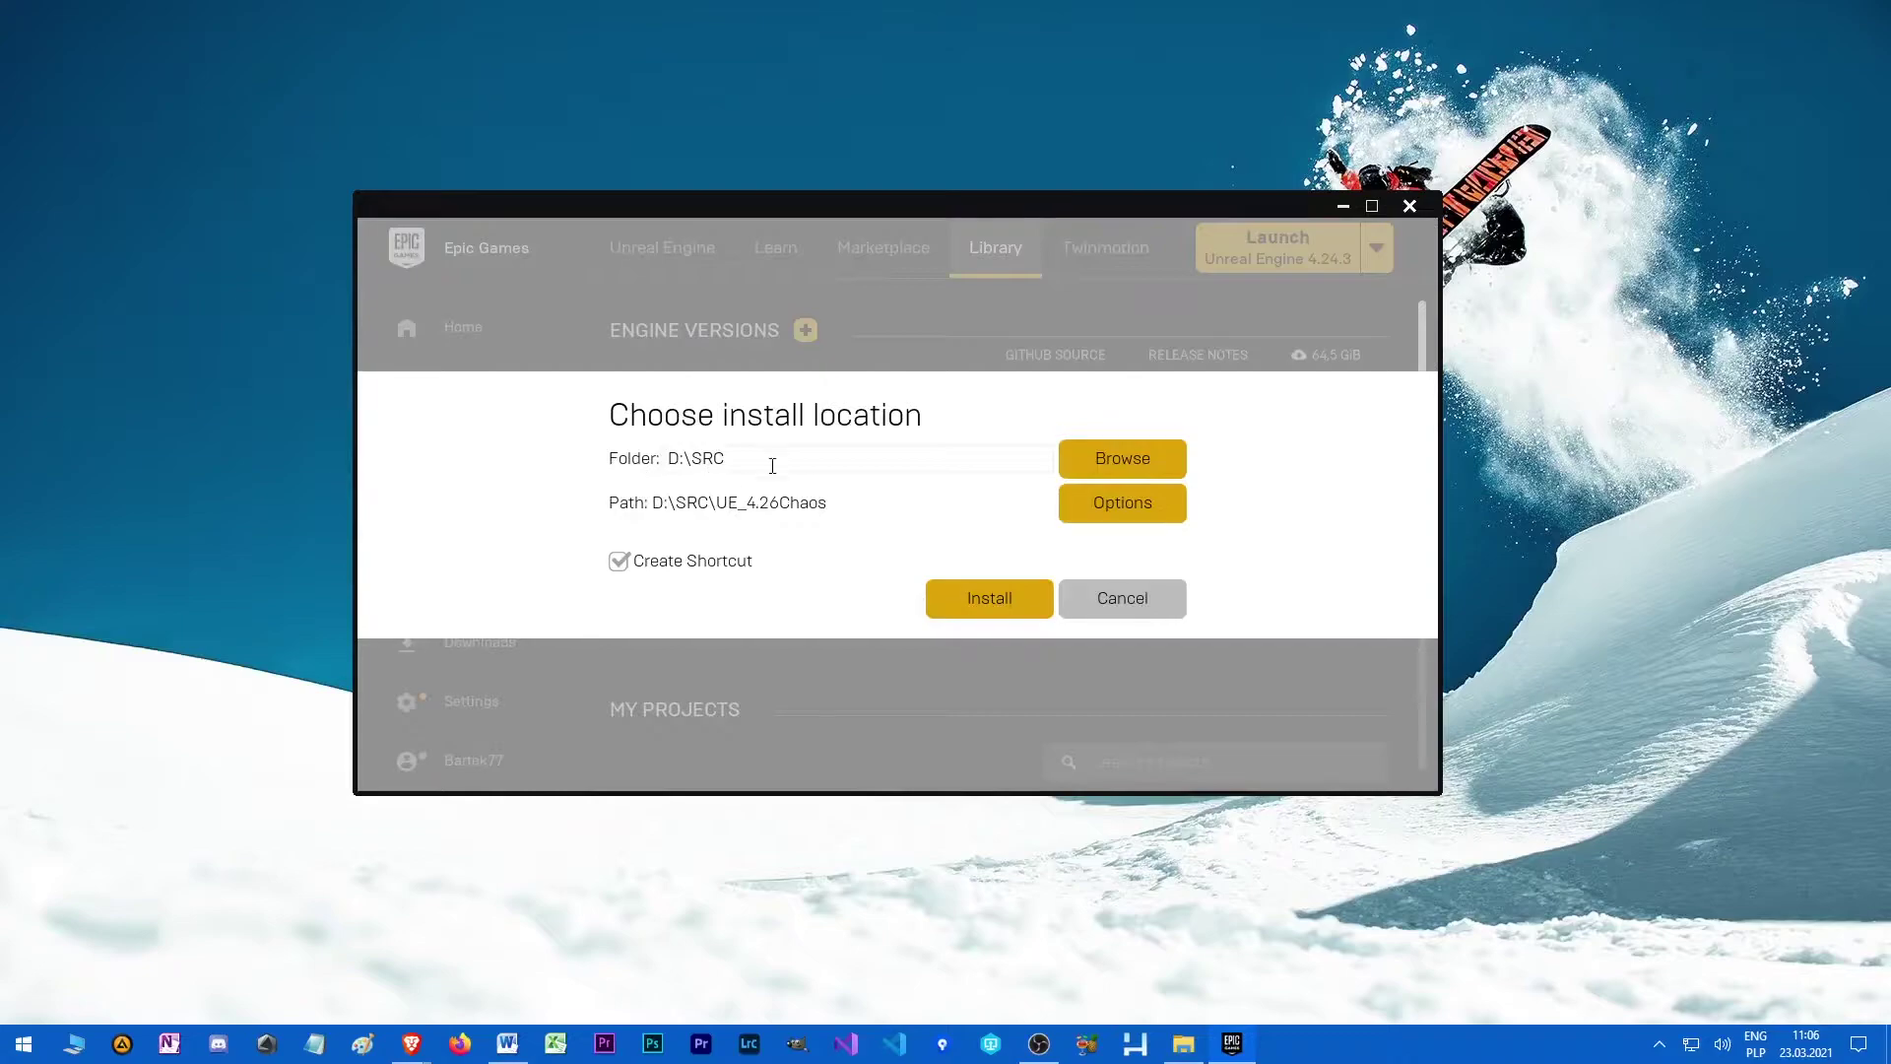
{"action": "left_click_drag", "start_coordinate": [772, 466], "coordinate": [522, 478]}
{"action": "left_click", "coordinate": [727, 463]}
{"action": "left_click", "coordinate": [989, 600]}
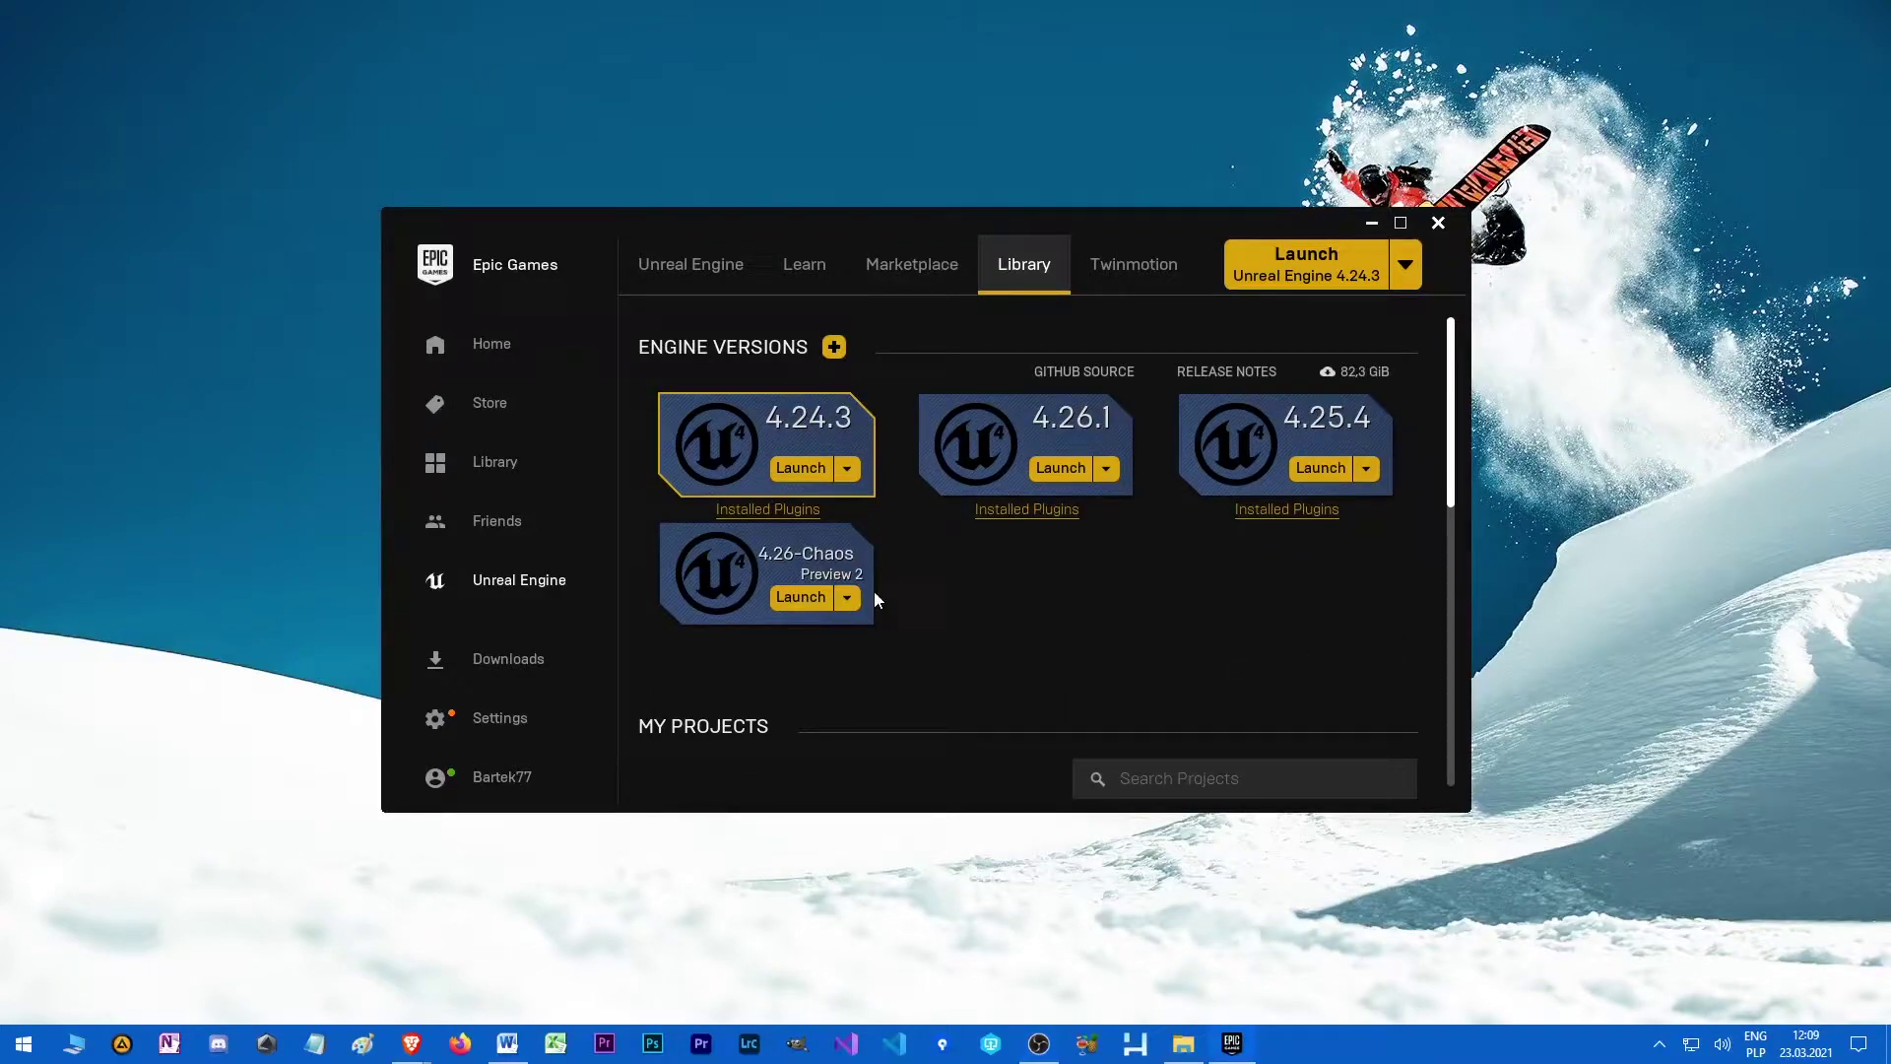
- Launch the 4.26-Chaos engine and start a new project in the Games category from the Blank template
{"action": "left_click", "coordinate": [801, 599]}
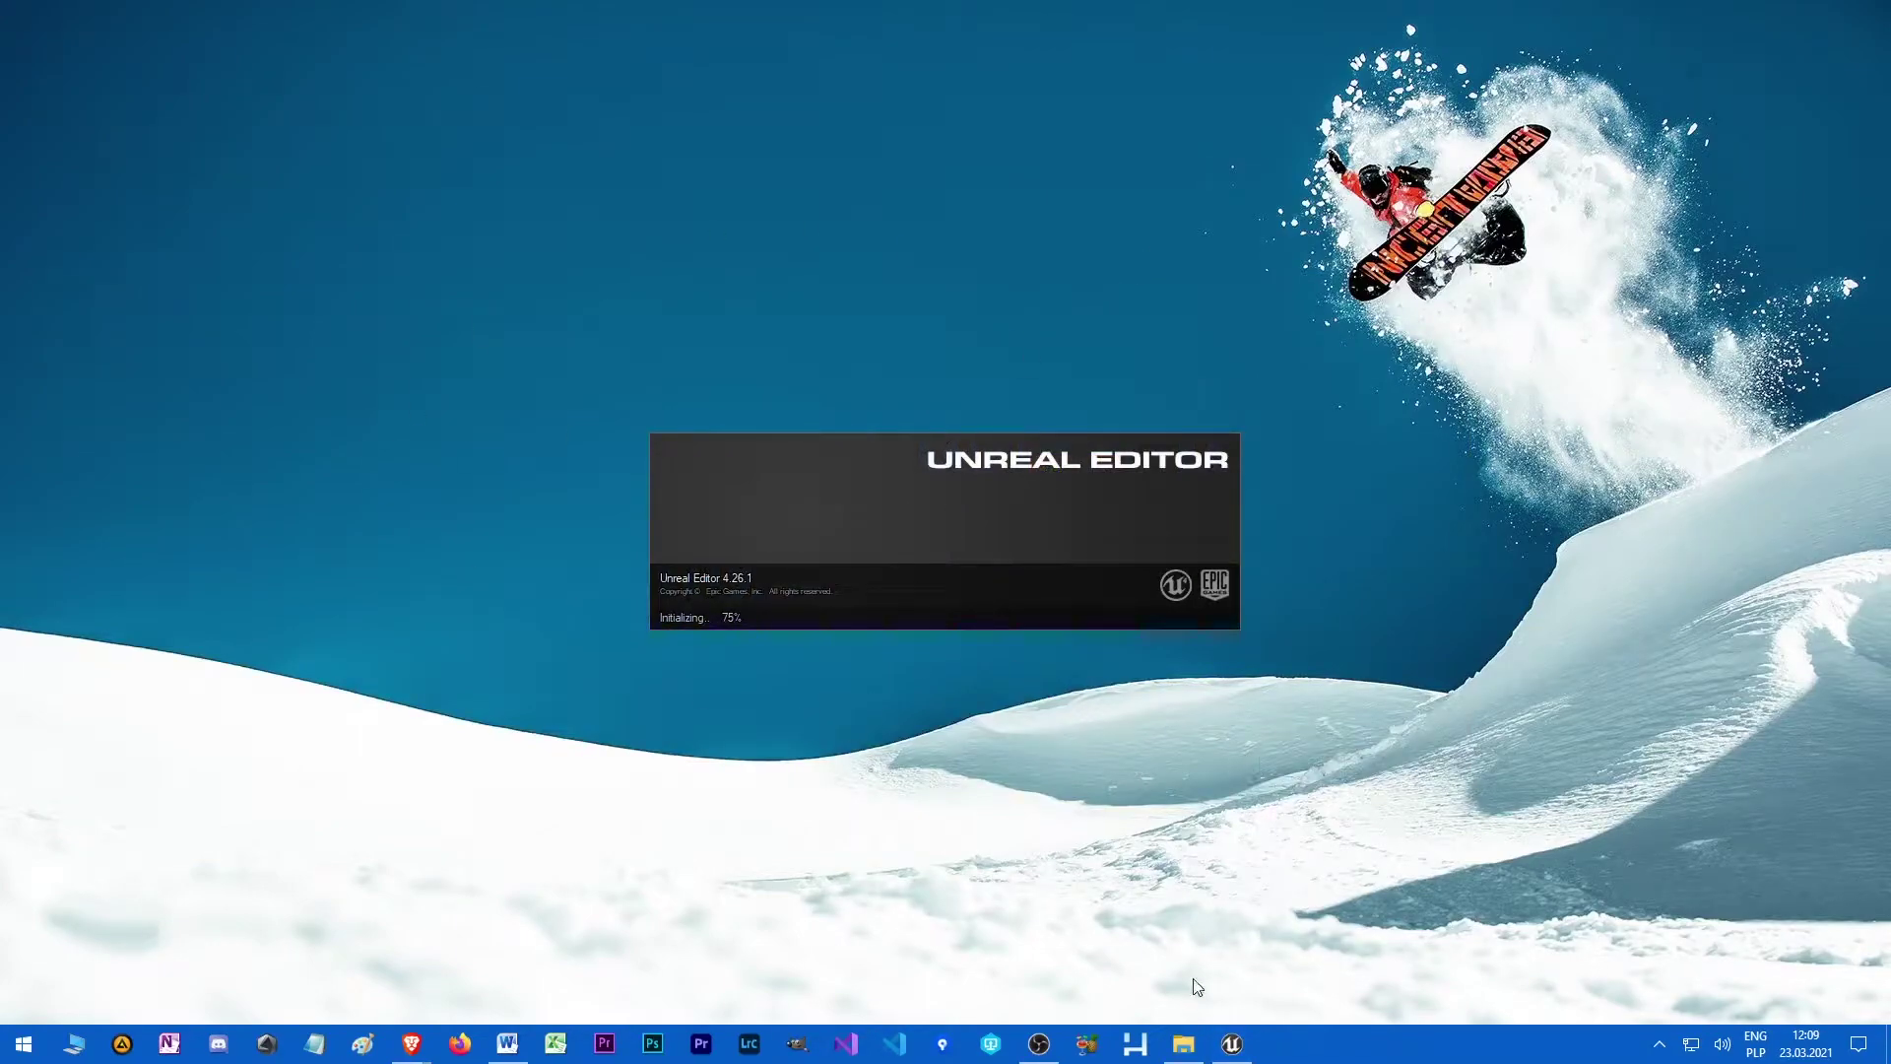
{"action": "left_click", "coordinate": [1183, 1043]}
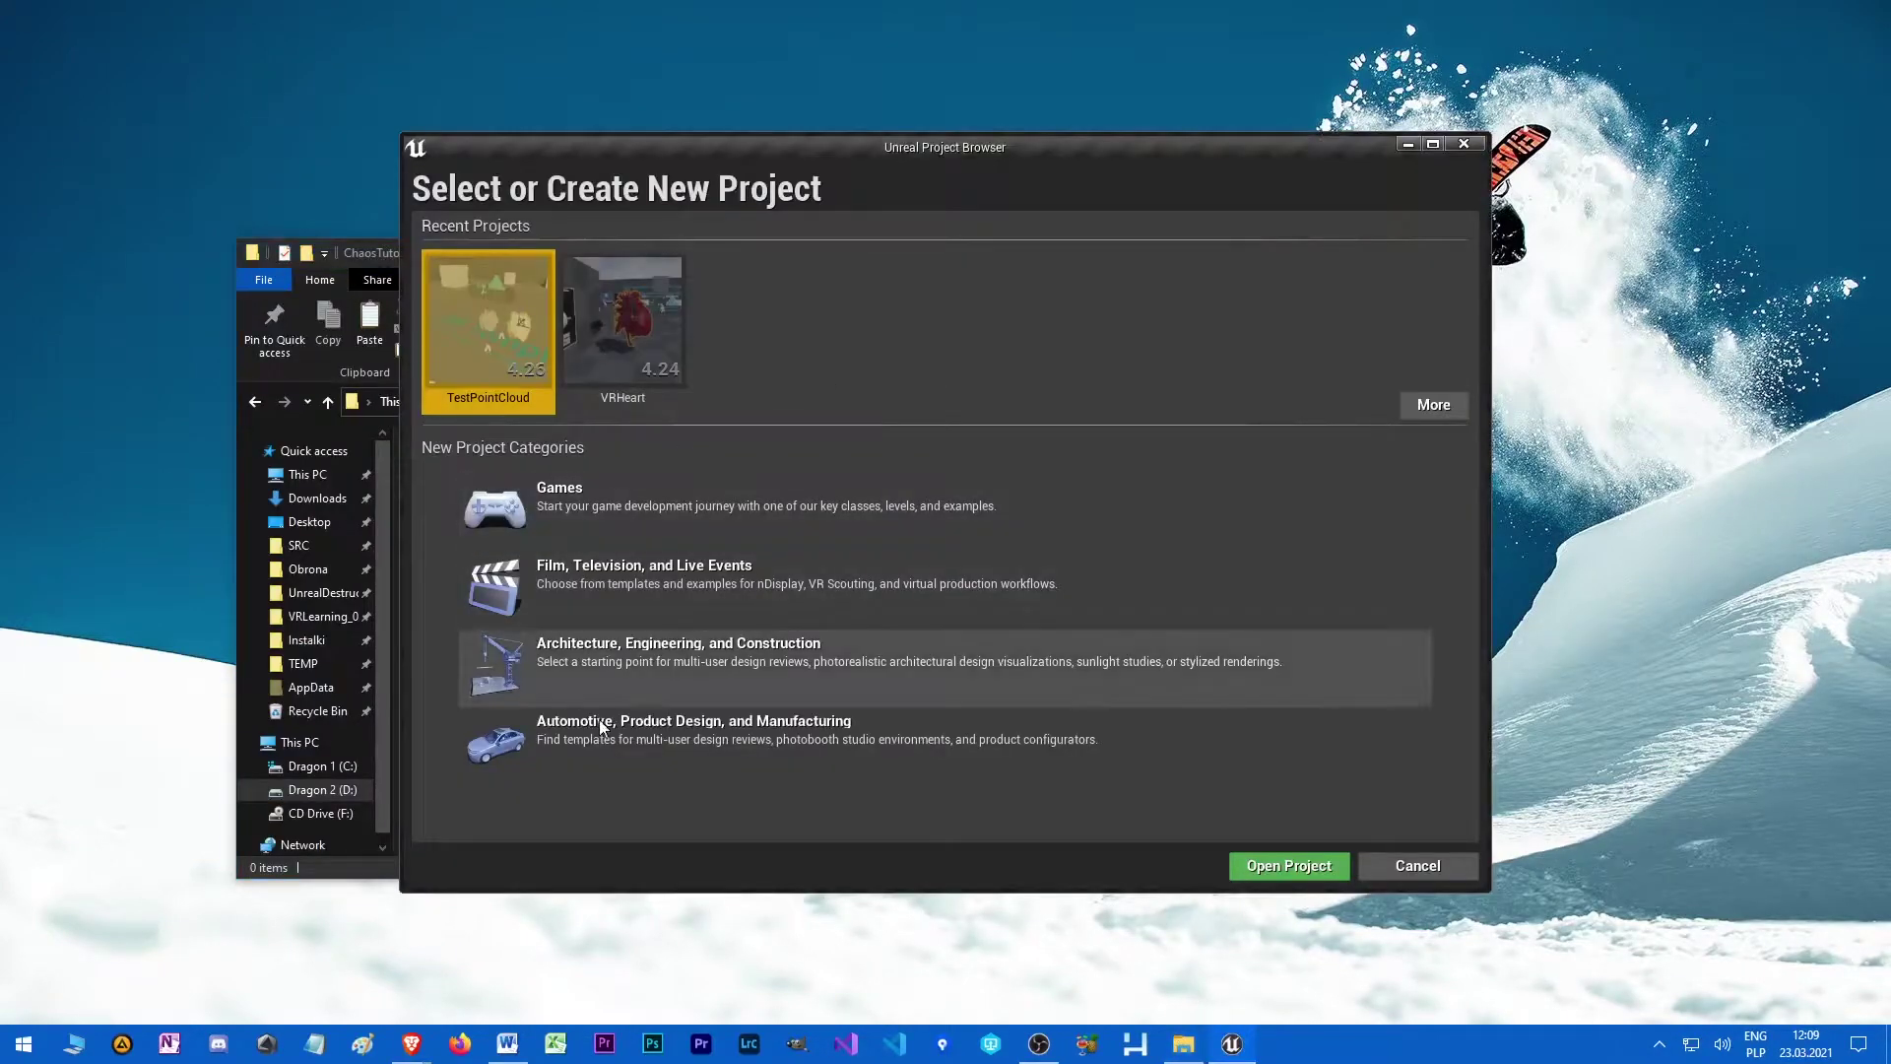
{"action": "left_click", "coordinate": [789, 498]}
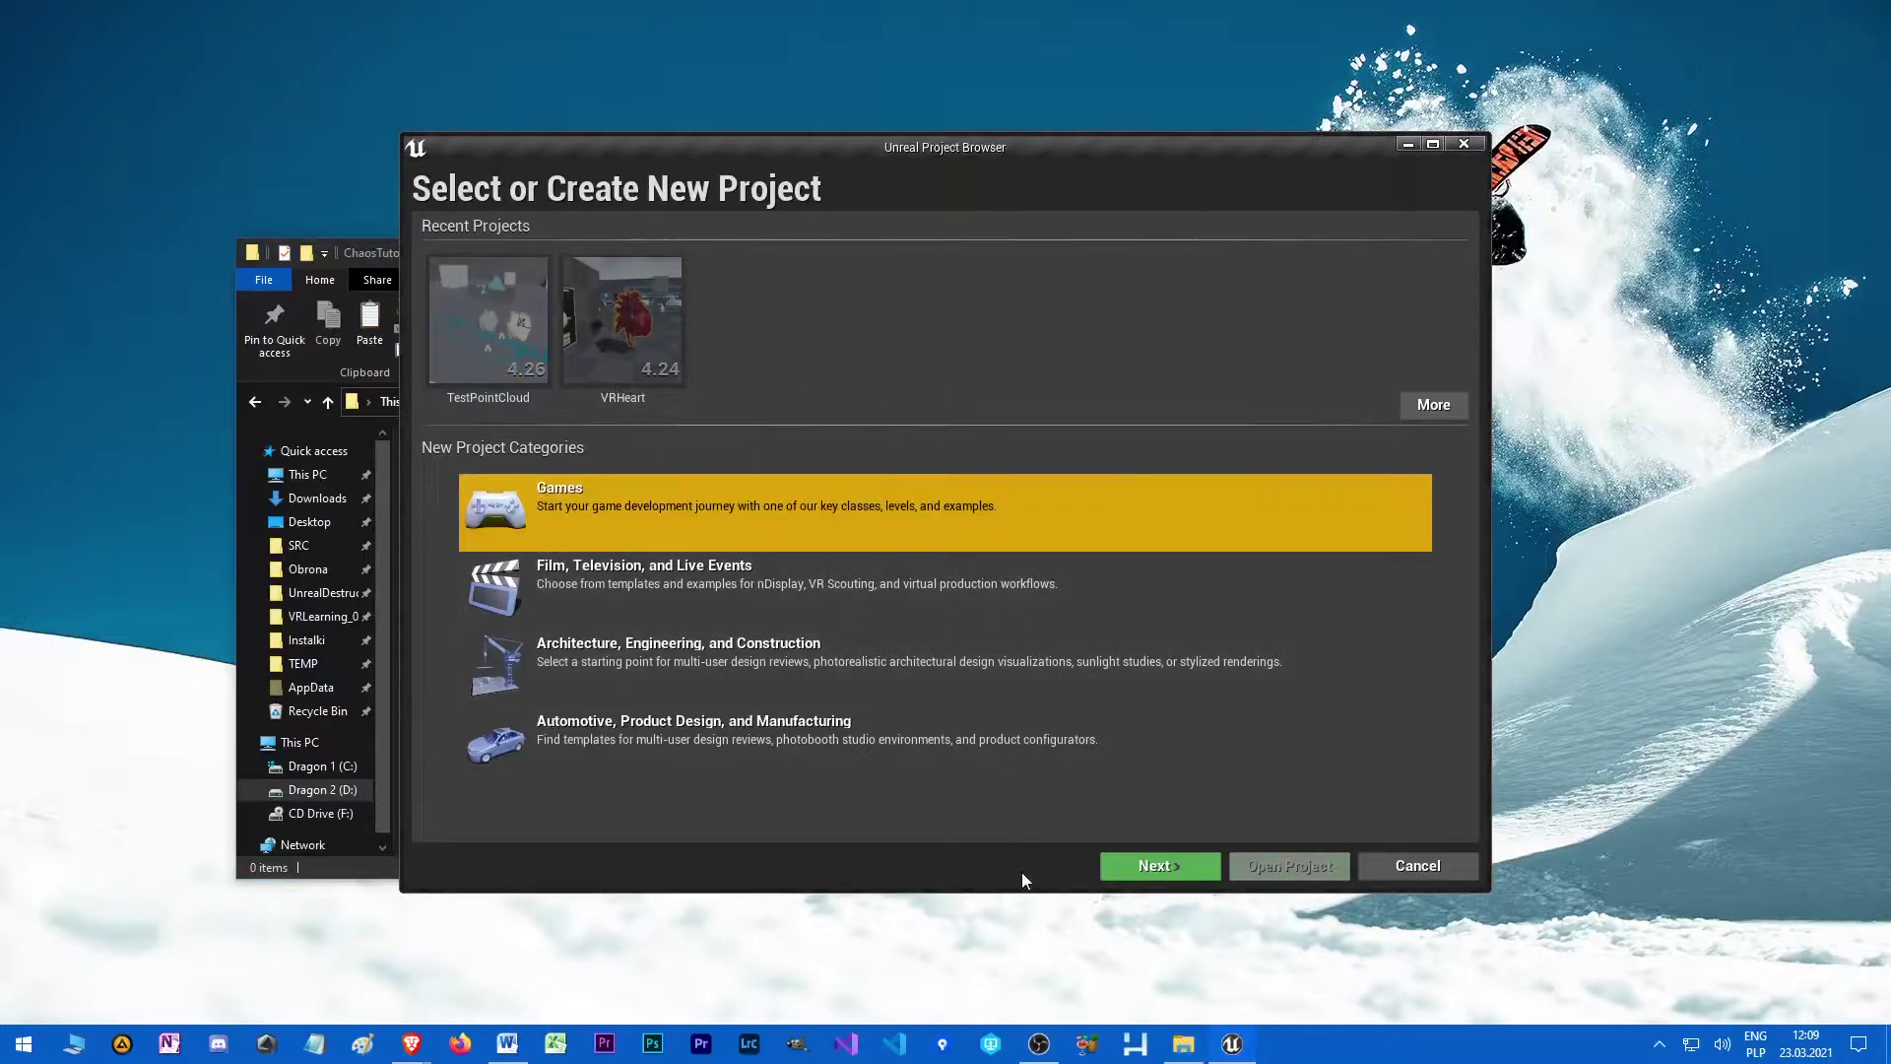
{"action": "left_click", "coordinate": [1155, 867]}
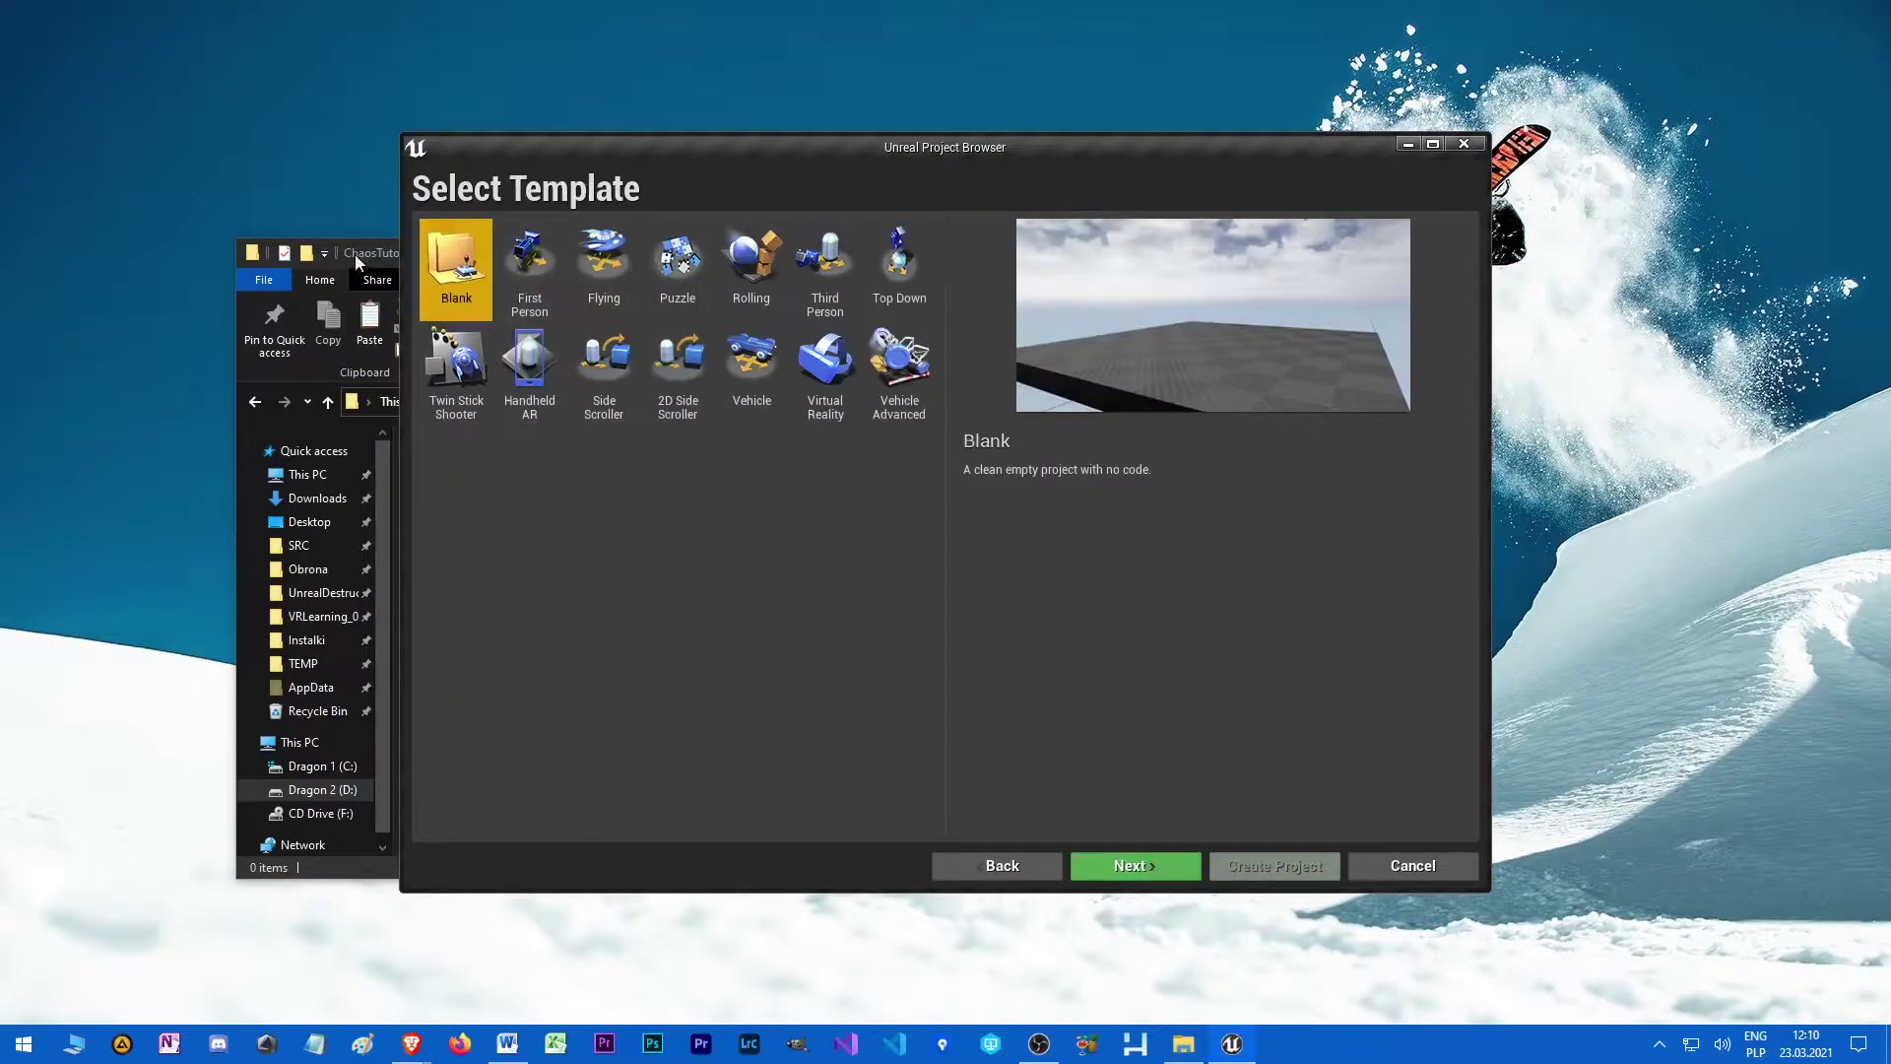
{"action": "left_click", "coordinate": [1150, 867]}
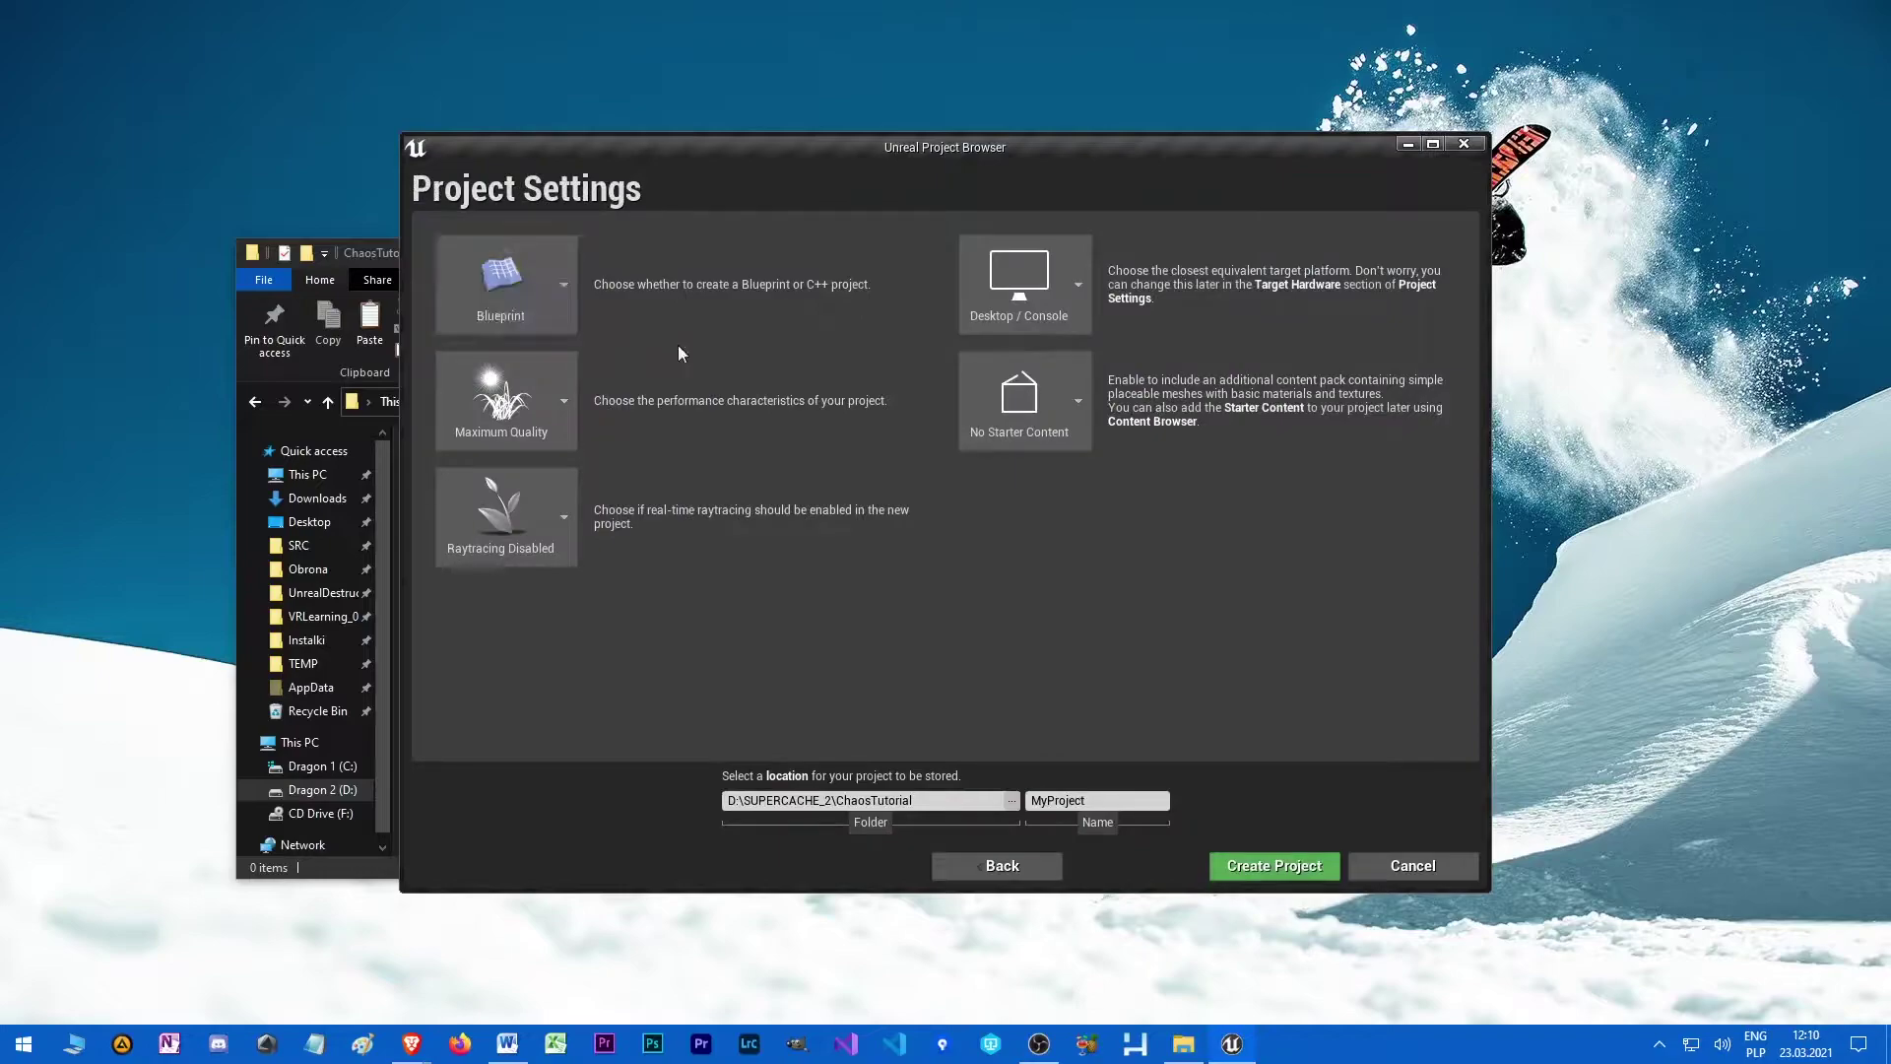
- Keep No Starter Content and set the project folder to D:\SUPERCACHE_2\ChaosTutorial, copying the path from File Explorer
{"action": "left_click", "coordinate": [1006, 430]}
{"action": "left_click", "coordinate": [1033, 493]}
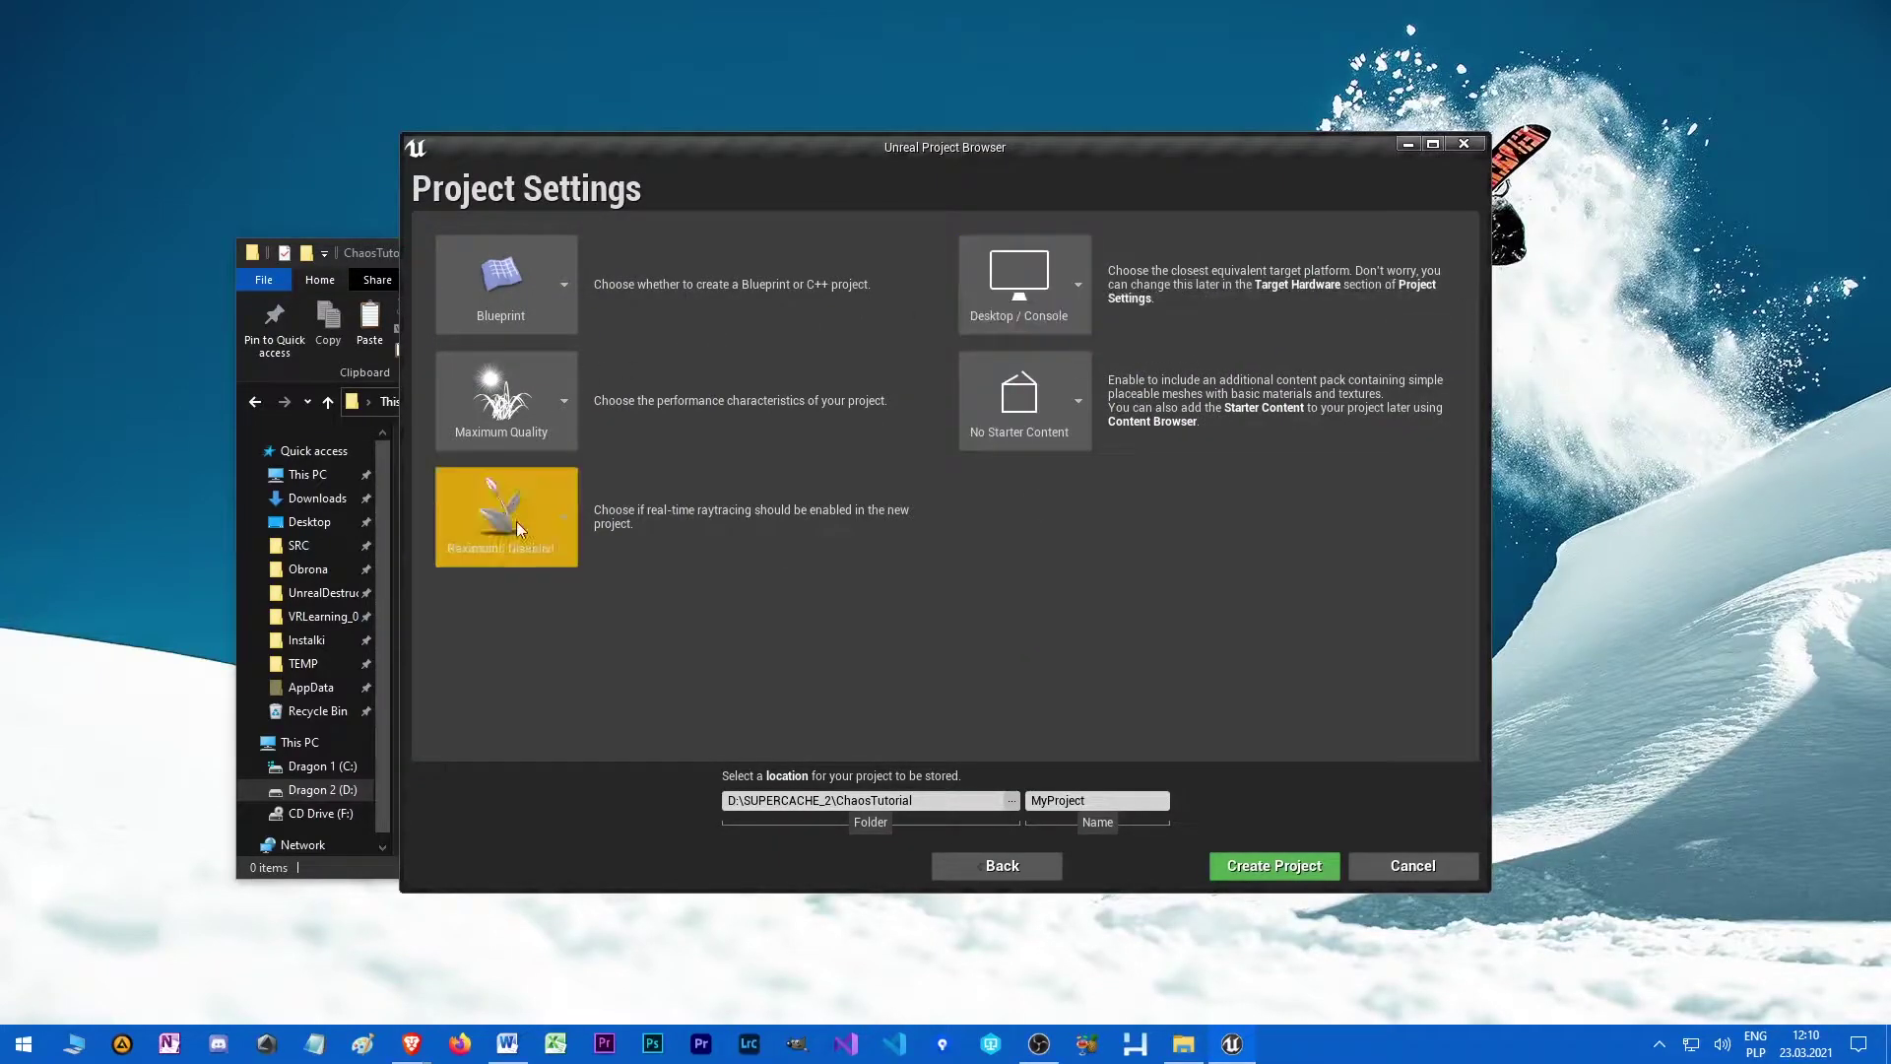
{"action": "left_click", "coordinate": [363, 296]}
{"action": "left_click", "coordinate": [739, 404]}
{"action": "key", "text": "ctrl+c"}
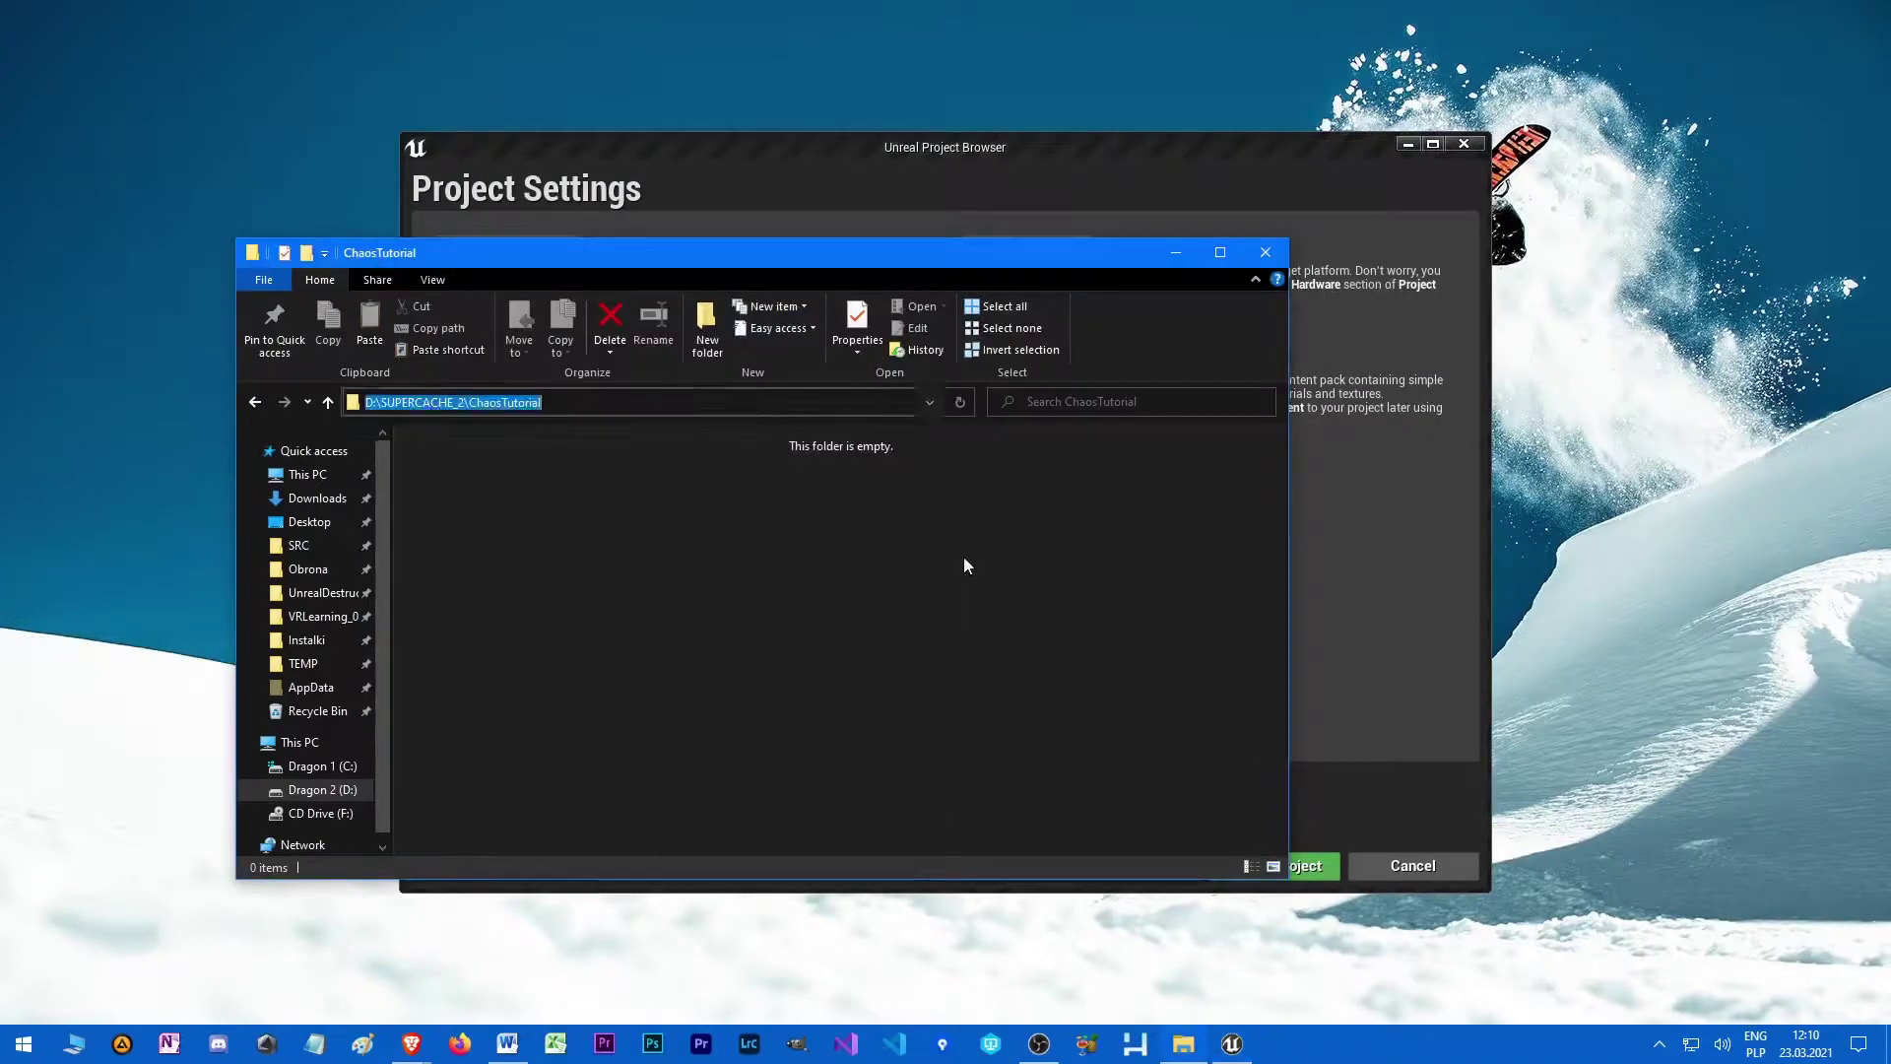
{"action": "left_click", "coordinate": [1265, 252]}
{"action": "left_click_drag", "start_coordinate": [953, 800], "coordinate": [420, 800]}
{"action": "key", "text": "ctrl+v"}
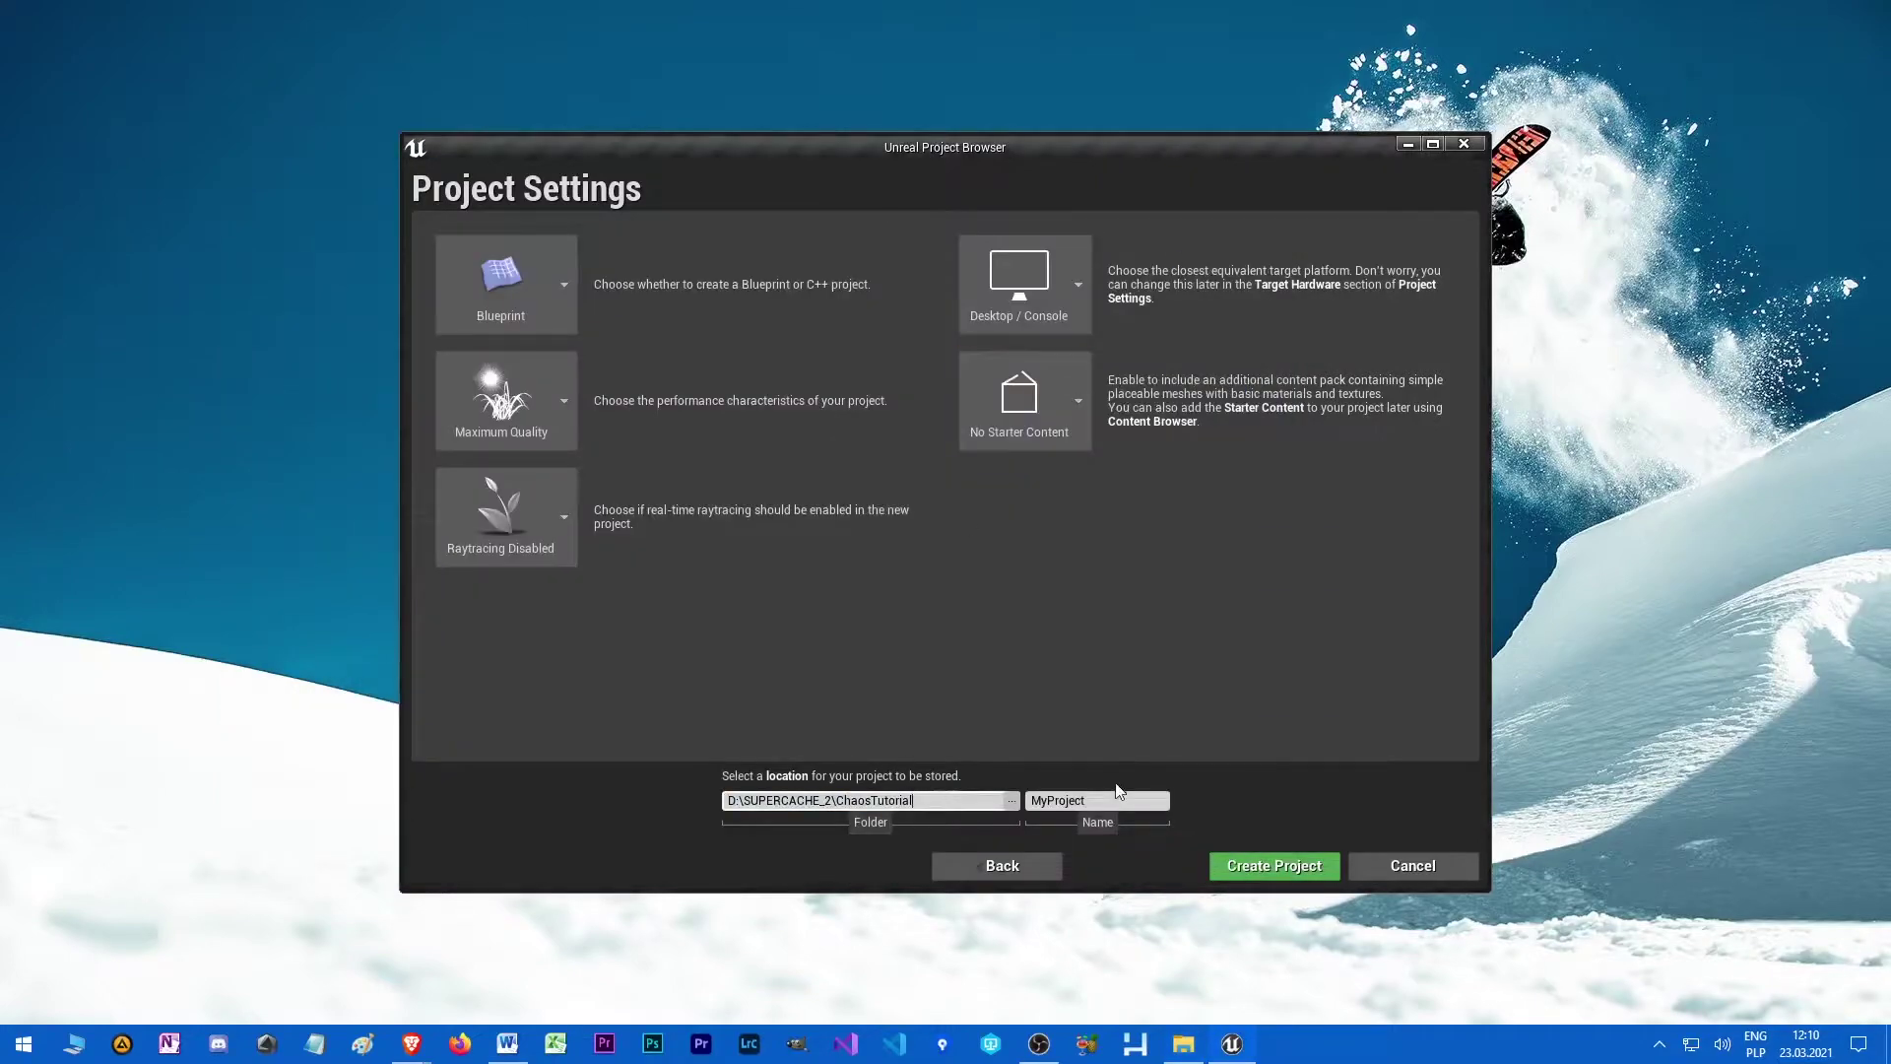
- Name the project ChaosTutorial, create it and dismiss the new plugins notice in the editor
{"action": "double_click", "coordinate": [1140, 804]}
{"action": "type", "text": "ChaosTt"}
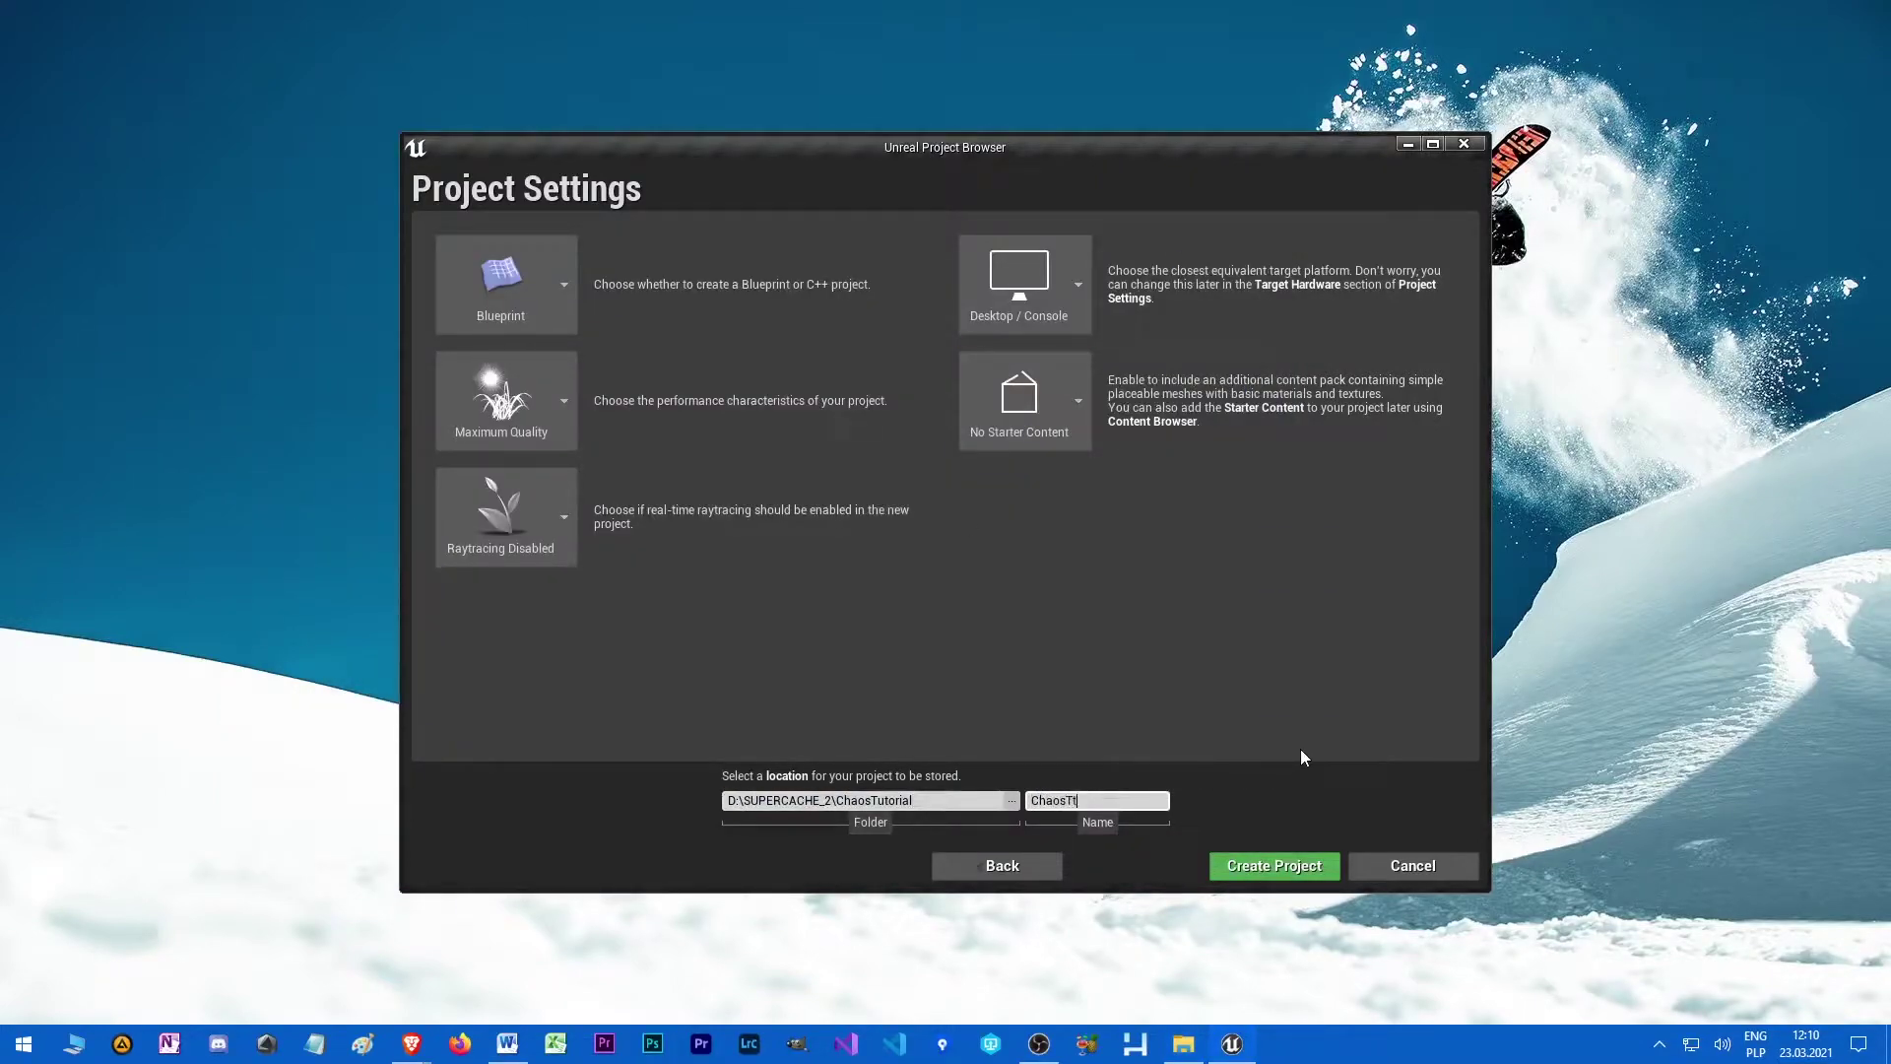
{"action": "key", "text": "BackSpace"}
{"action": "type", "text": "utorial"}
{"action": "left_click", "coordinate": [1296, 863]}
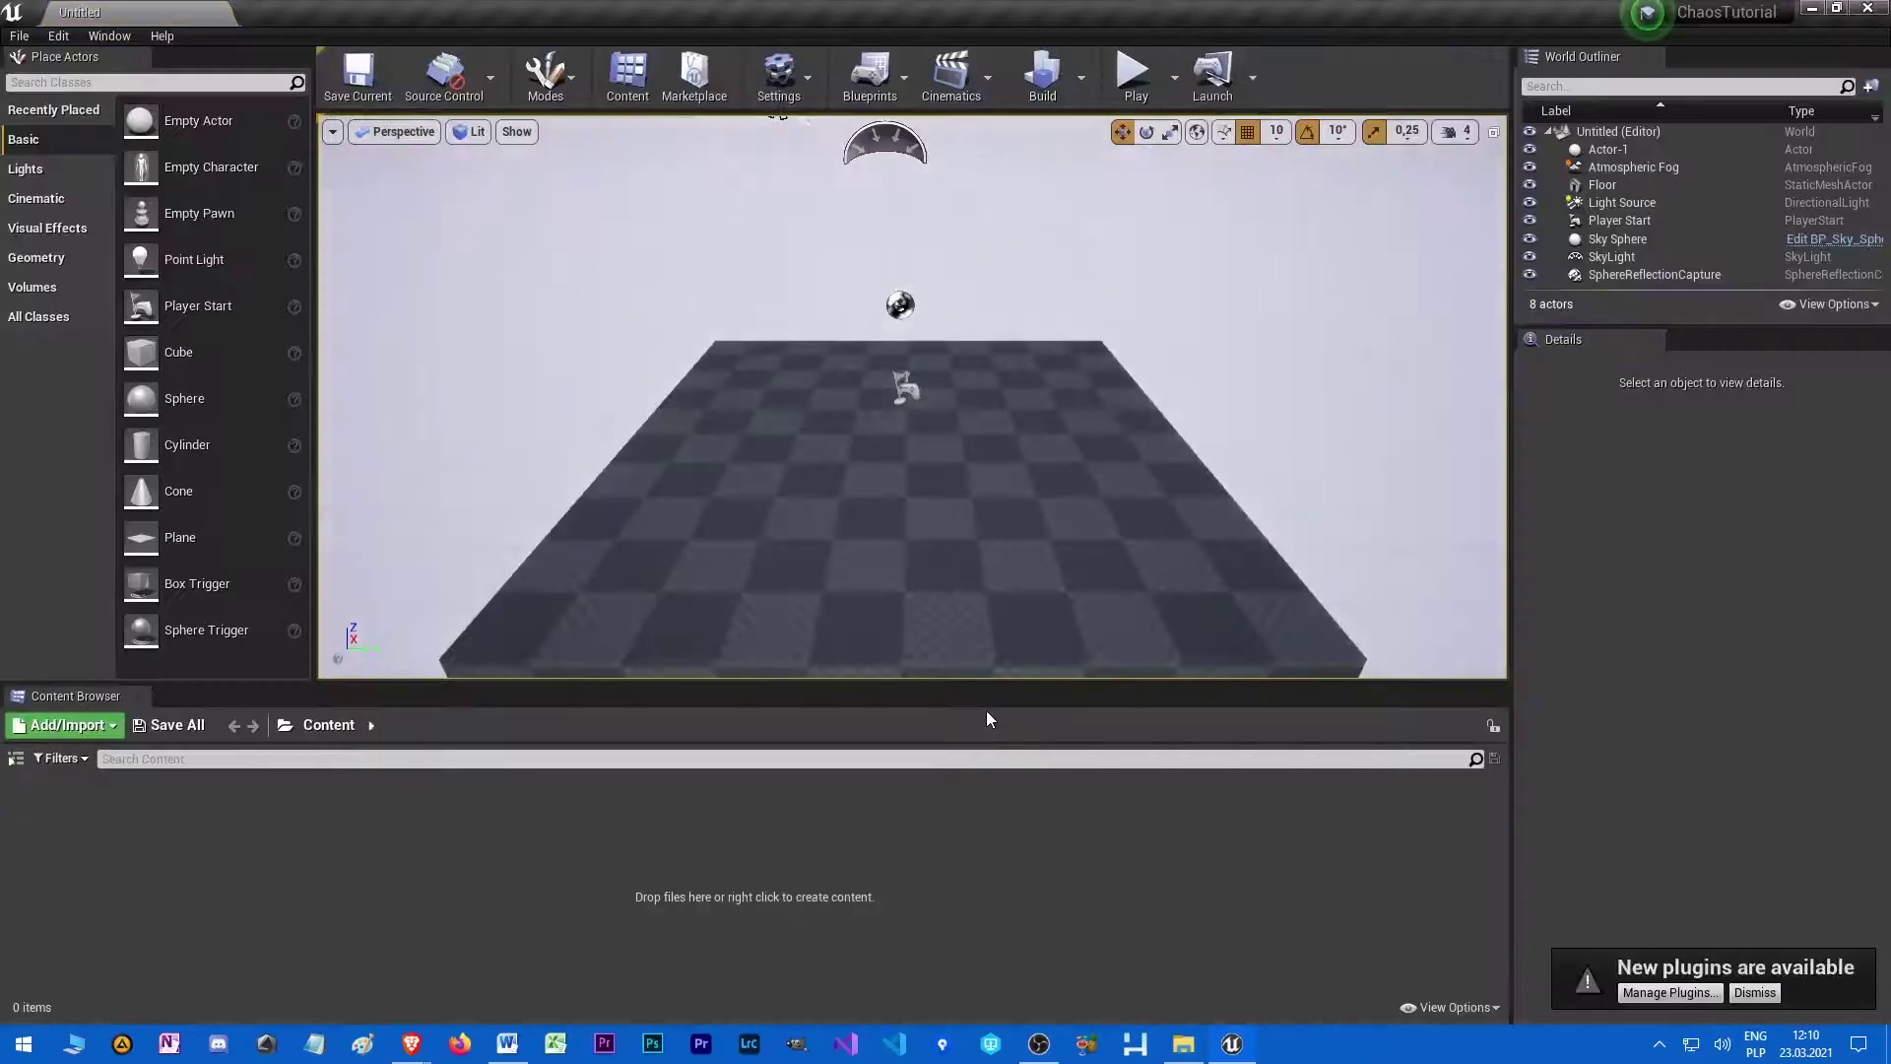
{"action": "left_click", "coordinate": [1754, 991]}
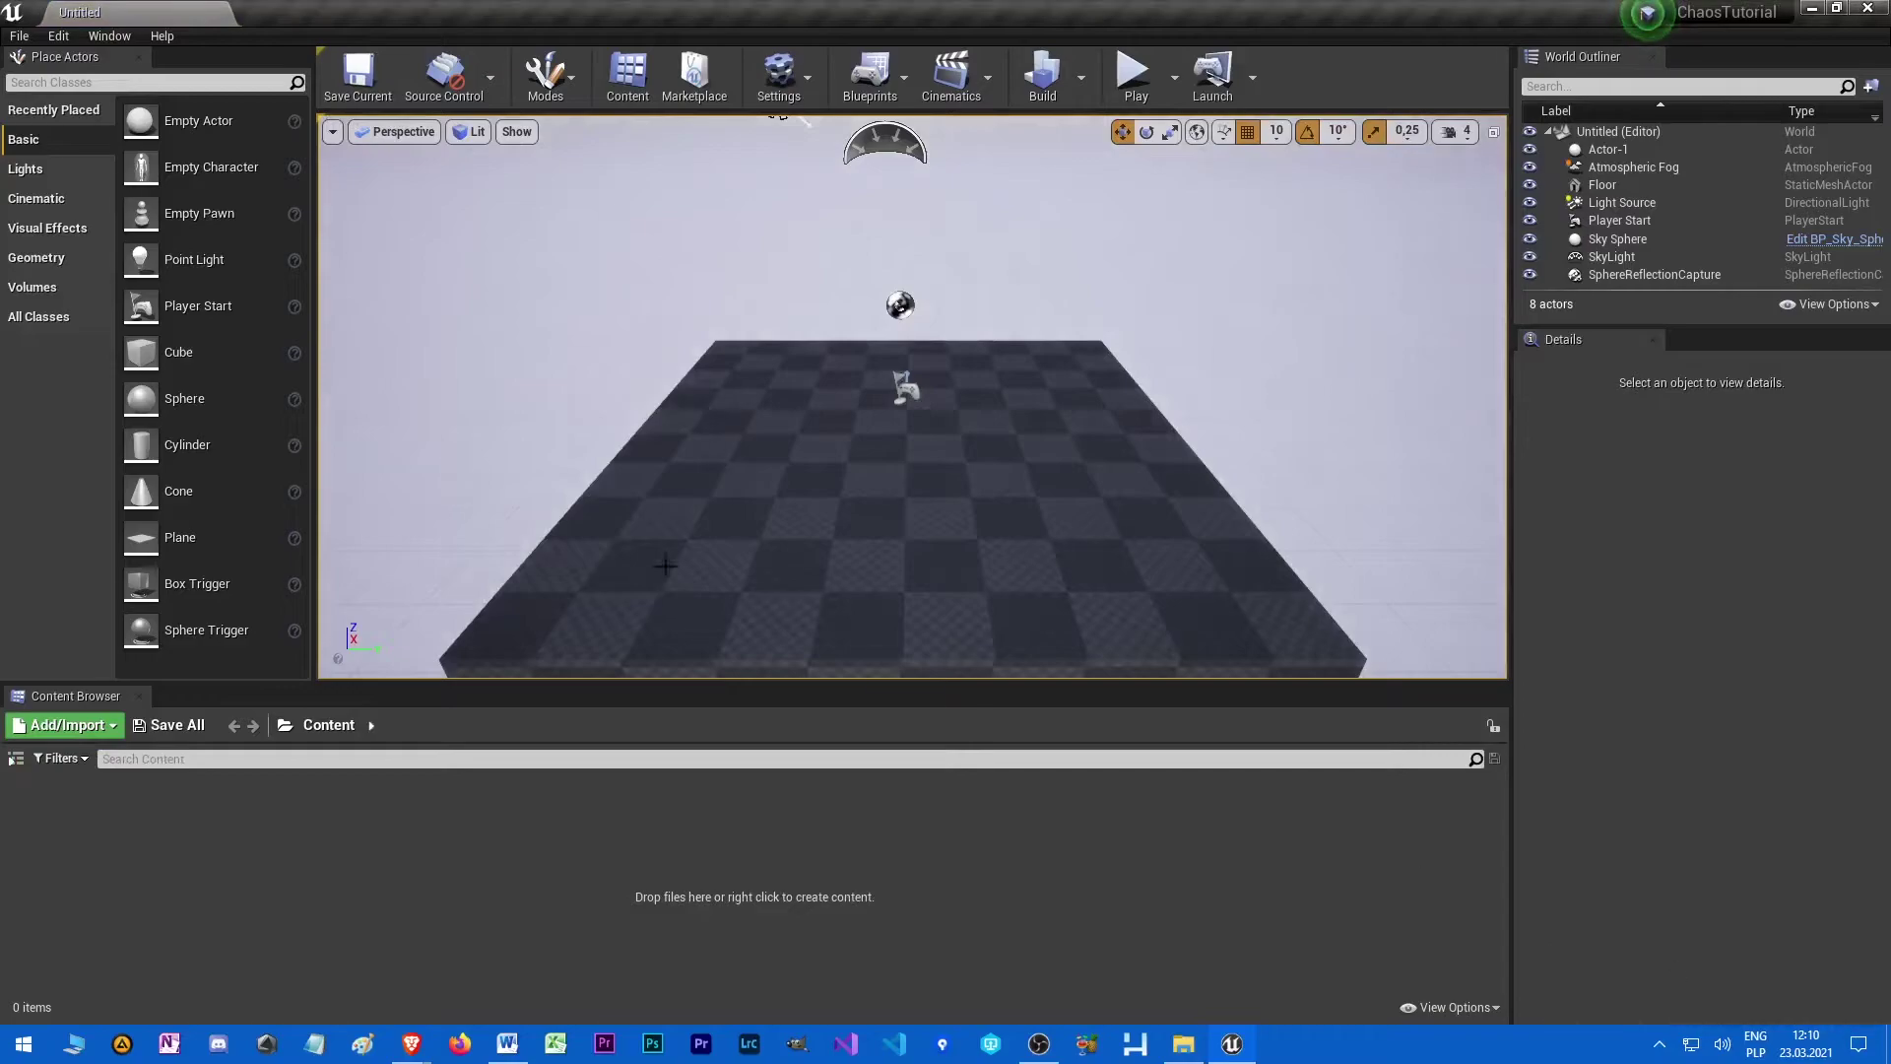
- Place a cube above the far part of the floor and switch the editor to Fracture mode
{"action": "left_click_drag", "start_coordinate": [141, 352], "coordinate": [839, 287]}
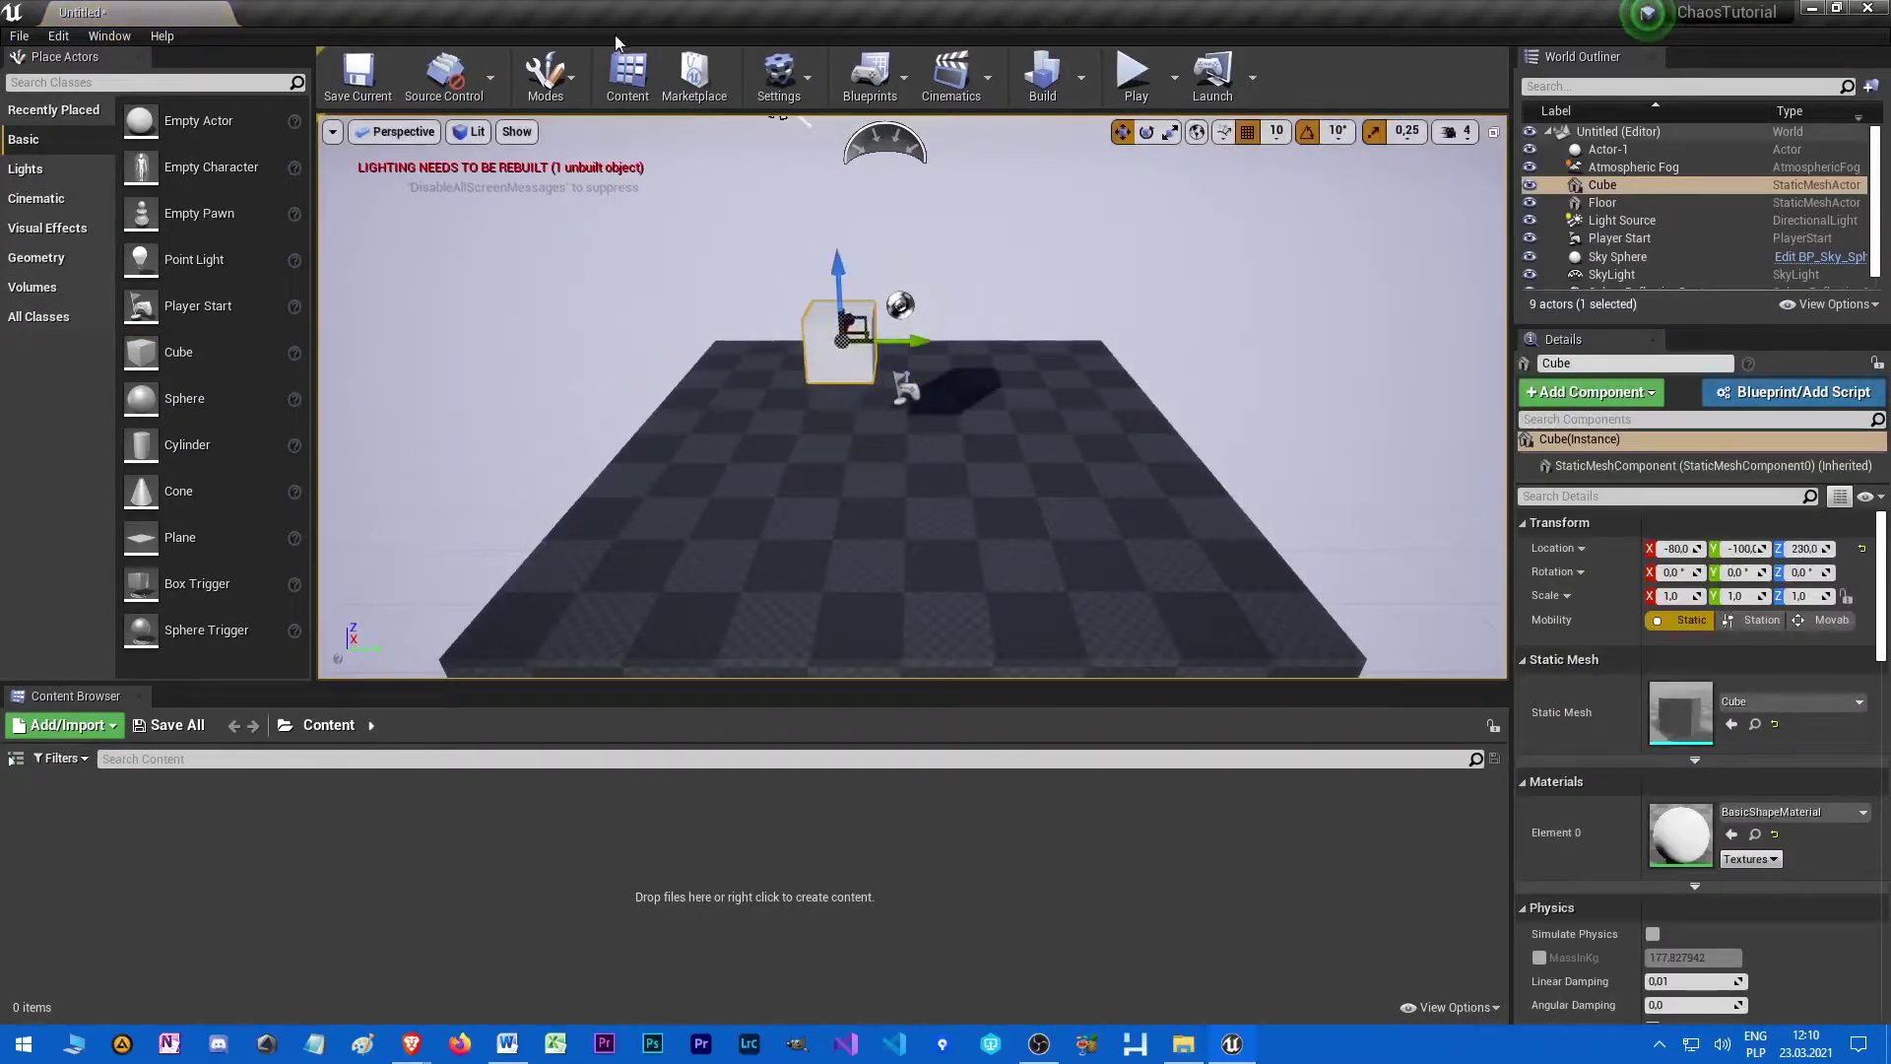
{"action": "left_click", "coordinate": [545, 77]}
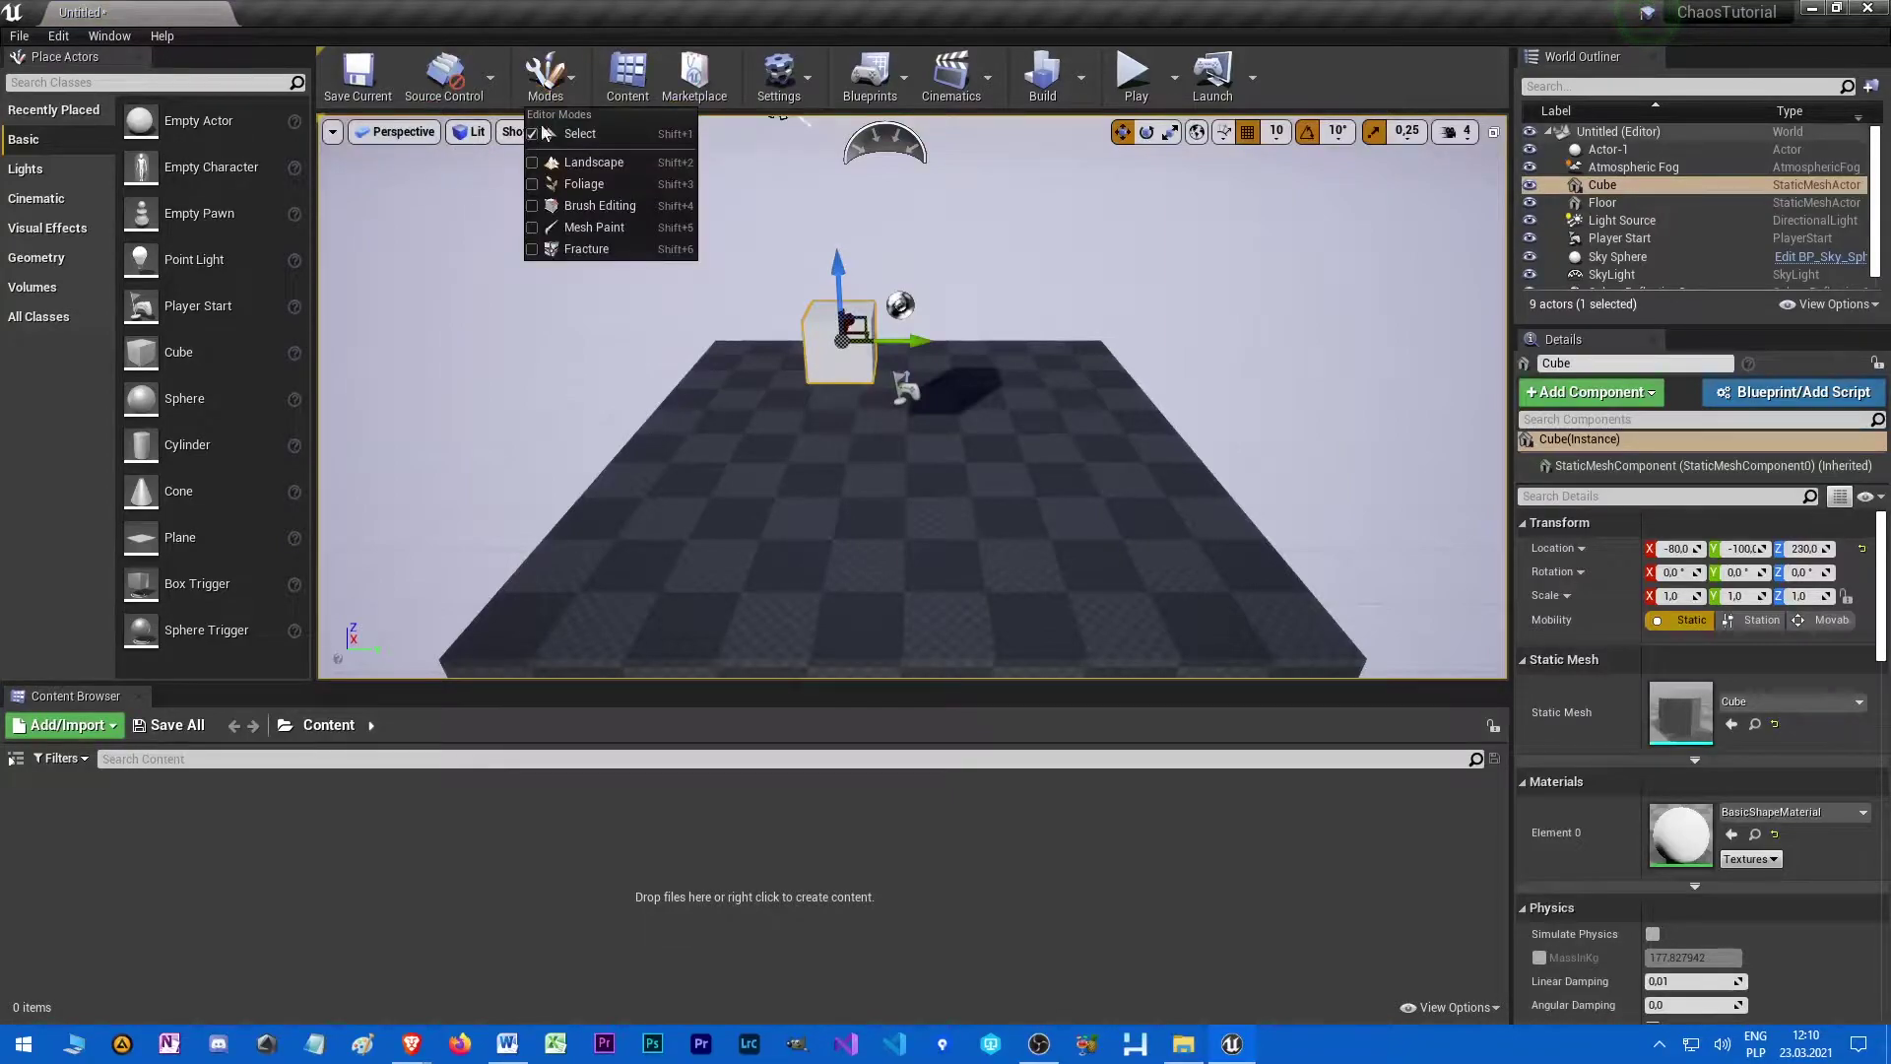
{"action": "left_click", "coordinate": [569, 250]}
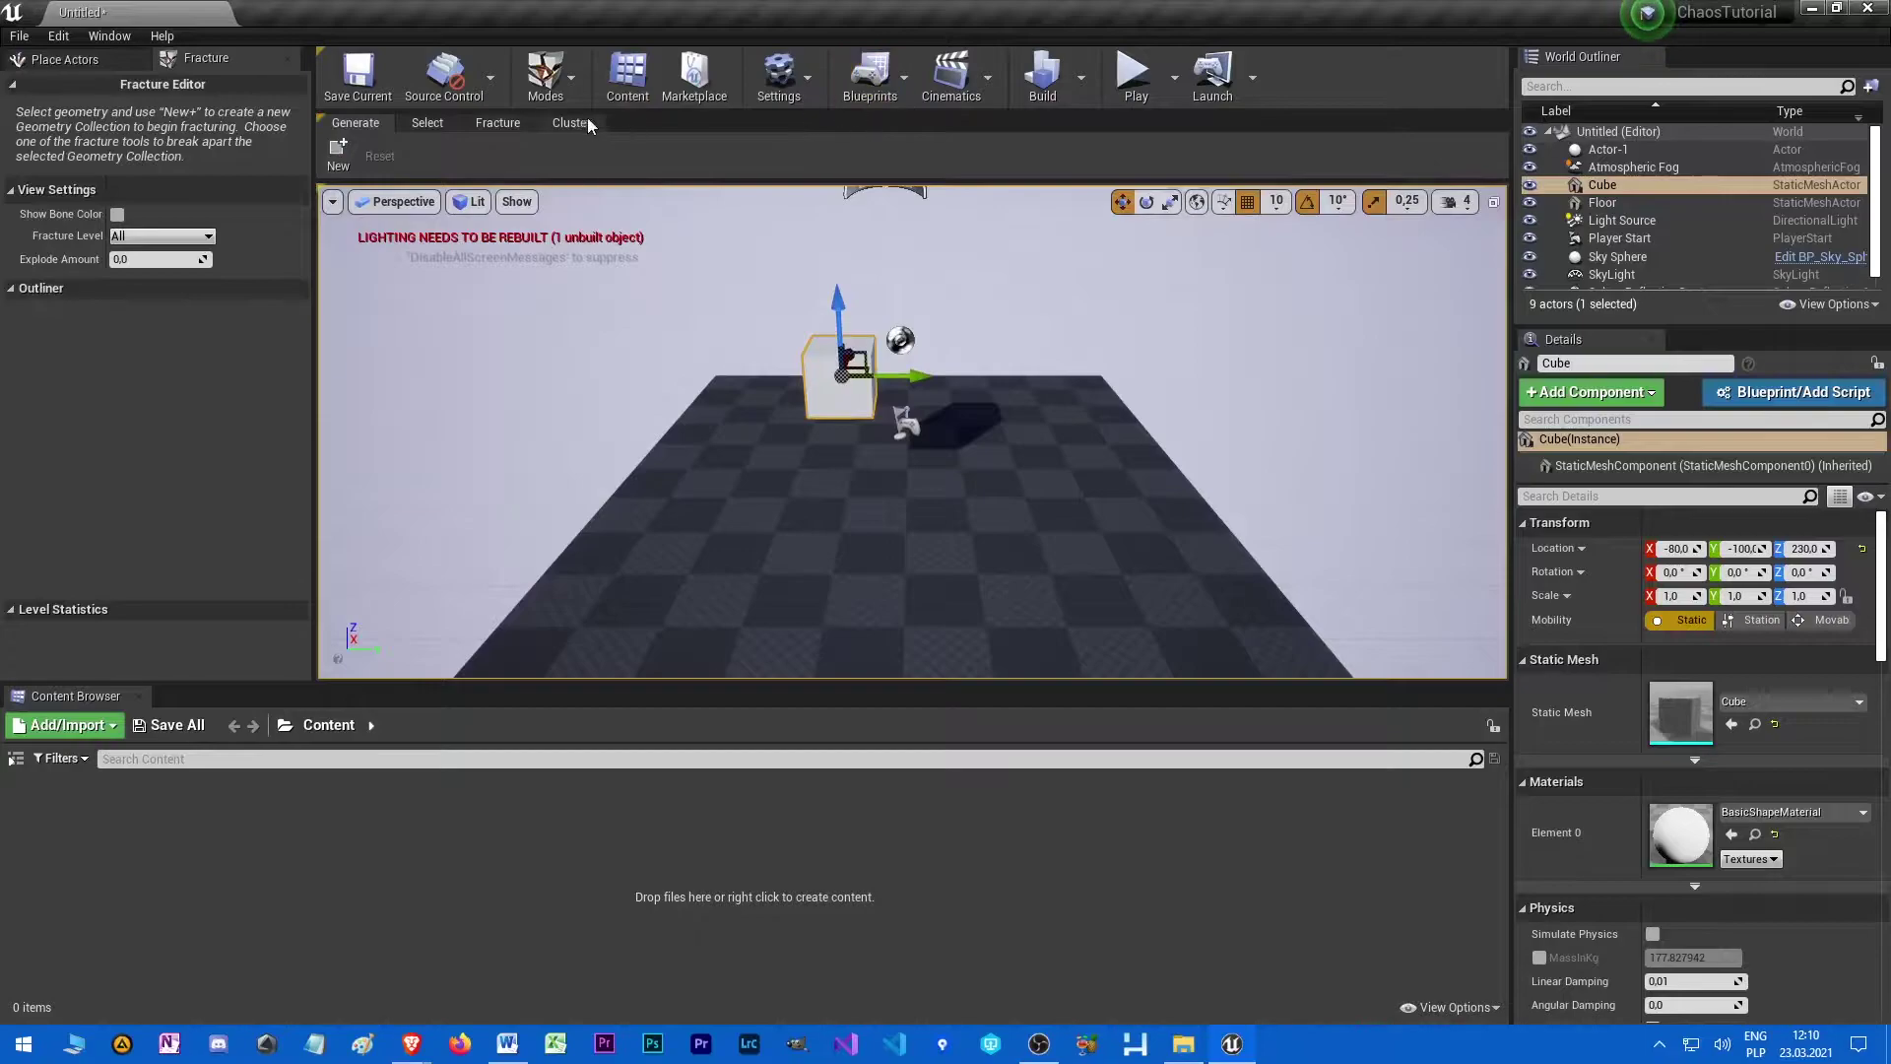
- Search the plugins for "chaos", review which Chaos plugins are enabled, and close the plugin list
{"action": "left_click", "coordinate": [778, 86]}
{"action": "left_click", "coordinate": [802, 171]}
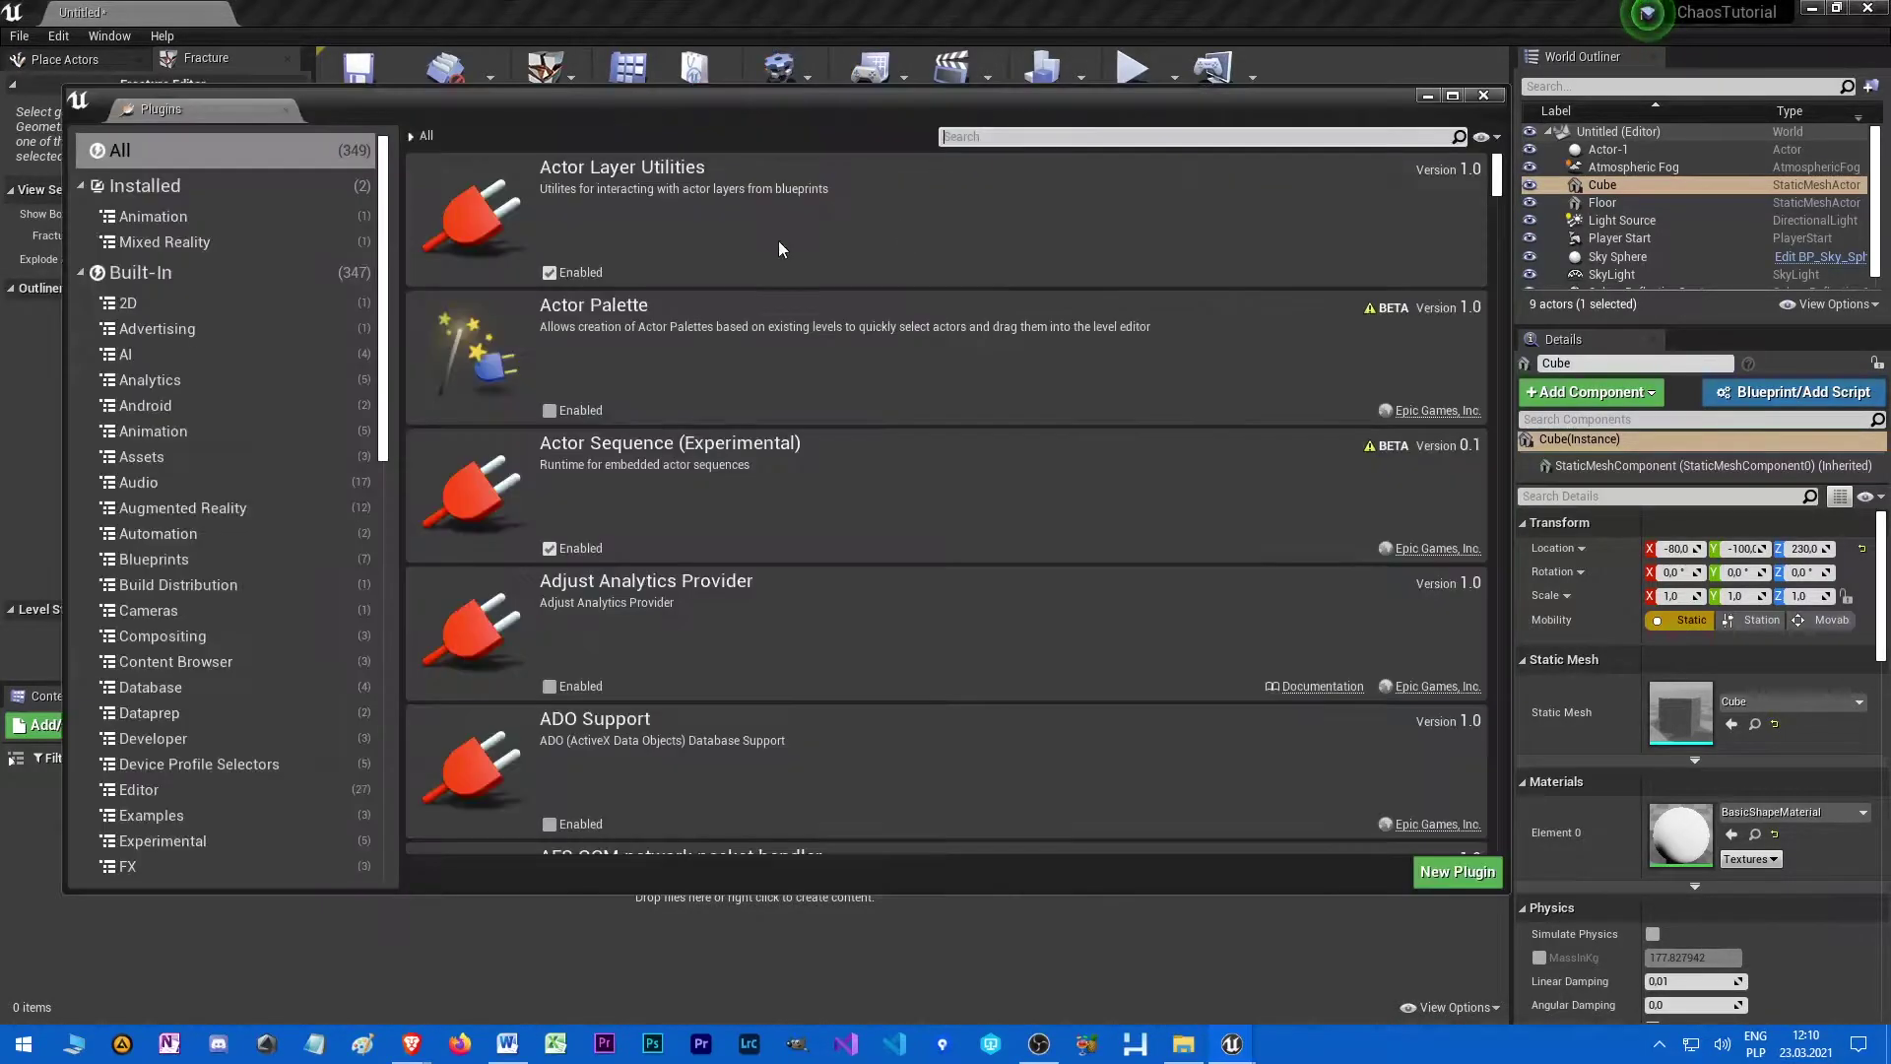
{"action": "left_click", "coordinate": [962, 137]}
{"action": "type", "text": "chaos"}
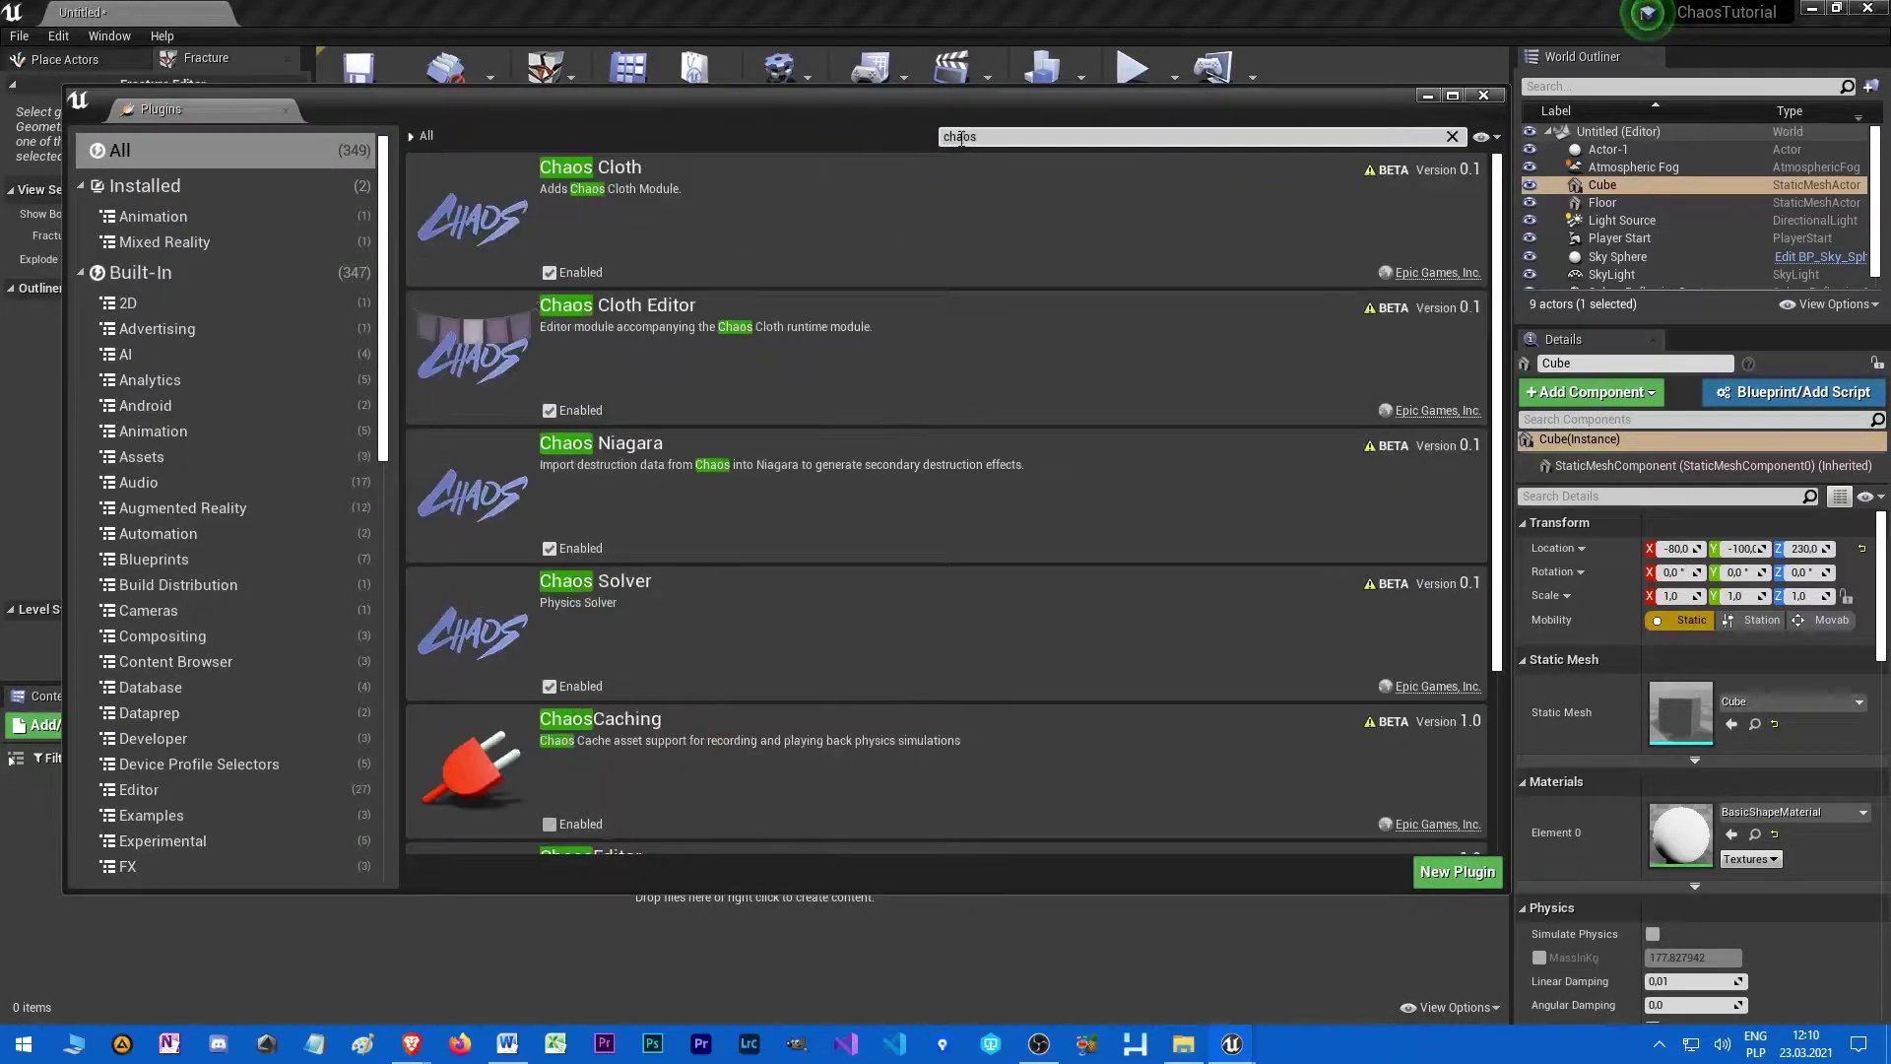
{"action": "scroll", "coordinate": [635, 548], "scroll_direction": "down", "scroll_amount": 4}
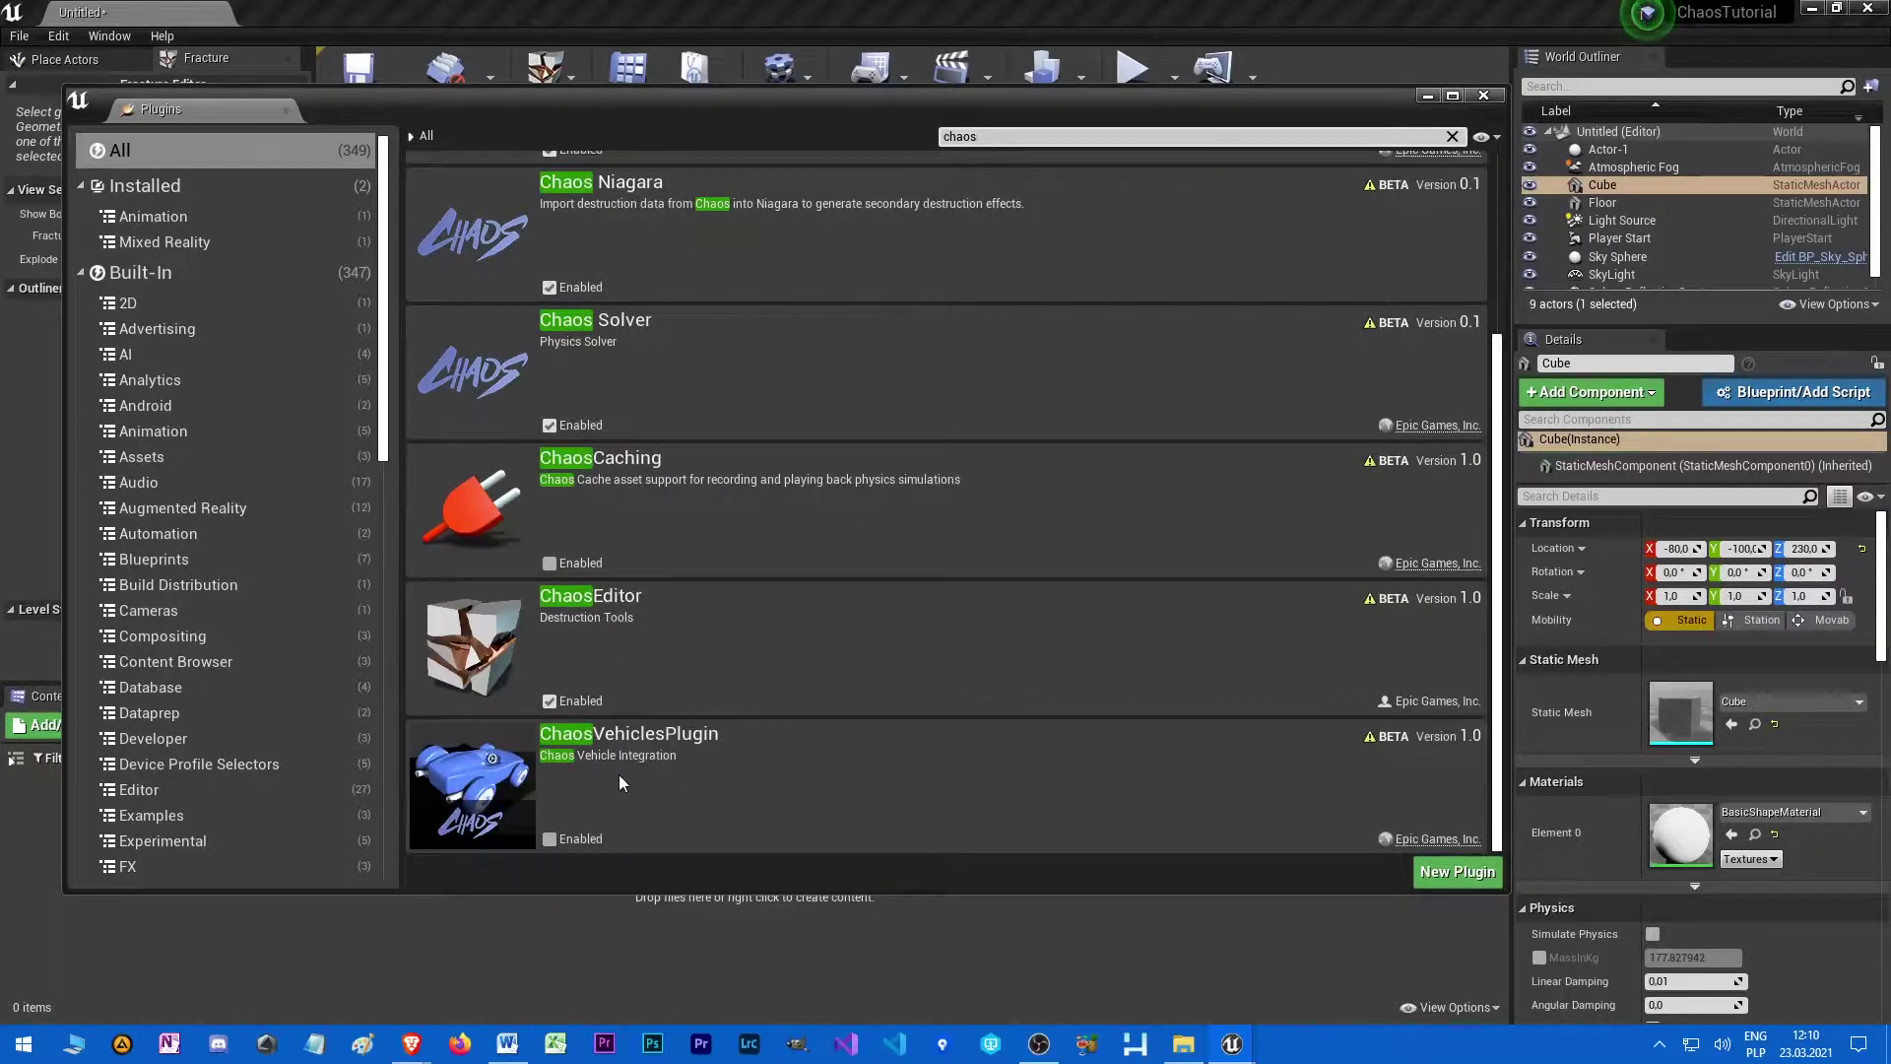
{"action": "scroll", "coordinate": [906, 599], "scroll_direction": "up", "scroll_amount": 3}
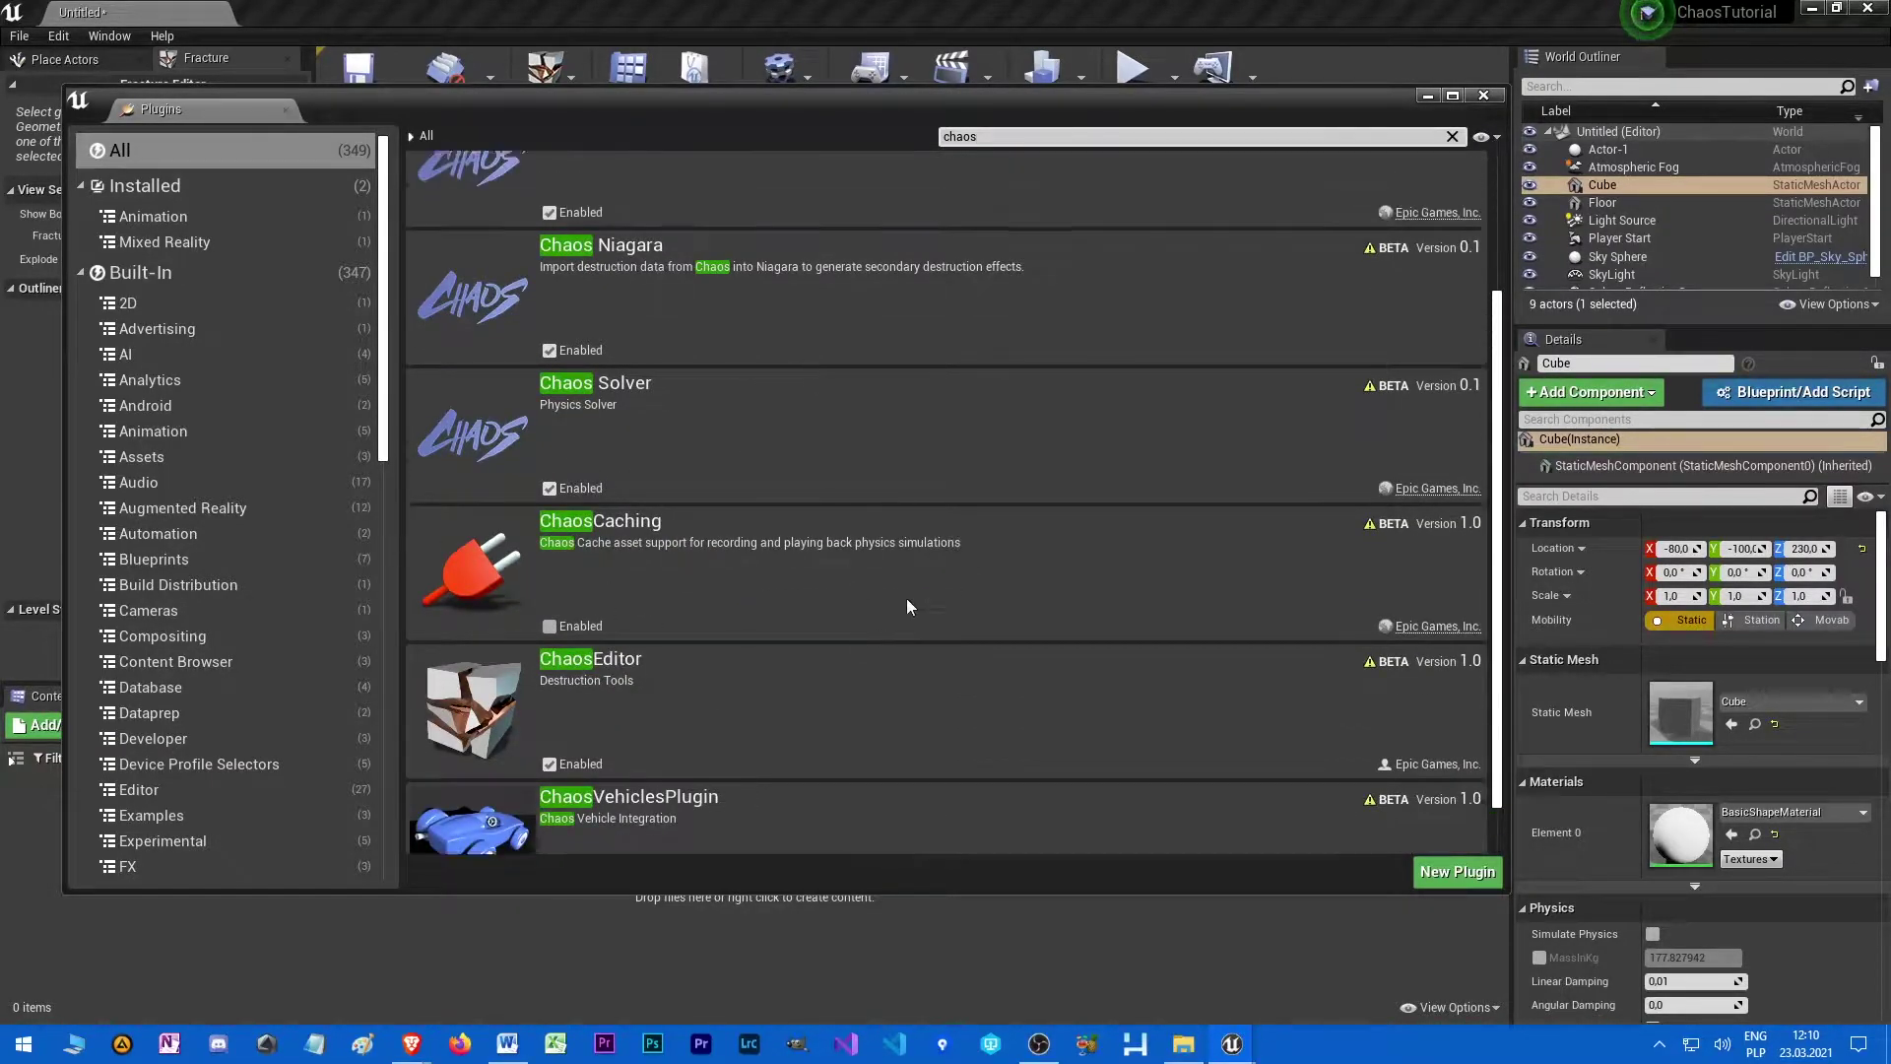
{"action": "left_click", "coordinate": [1487, 97]}
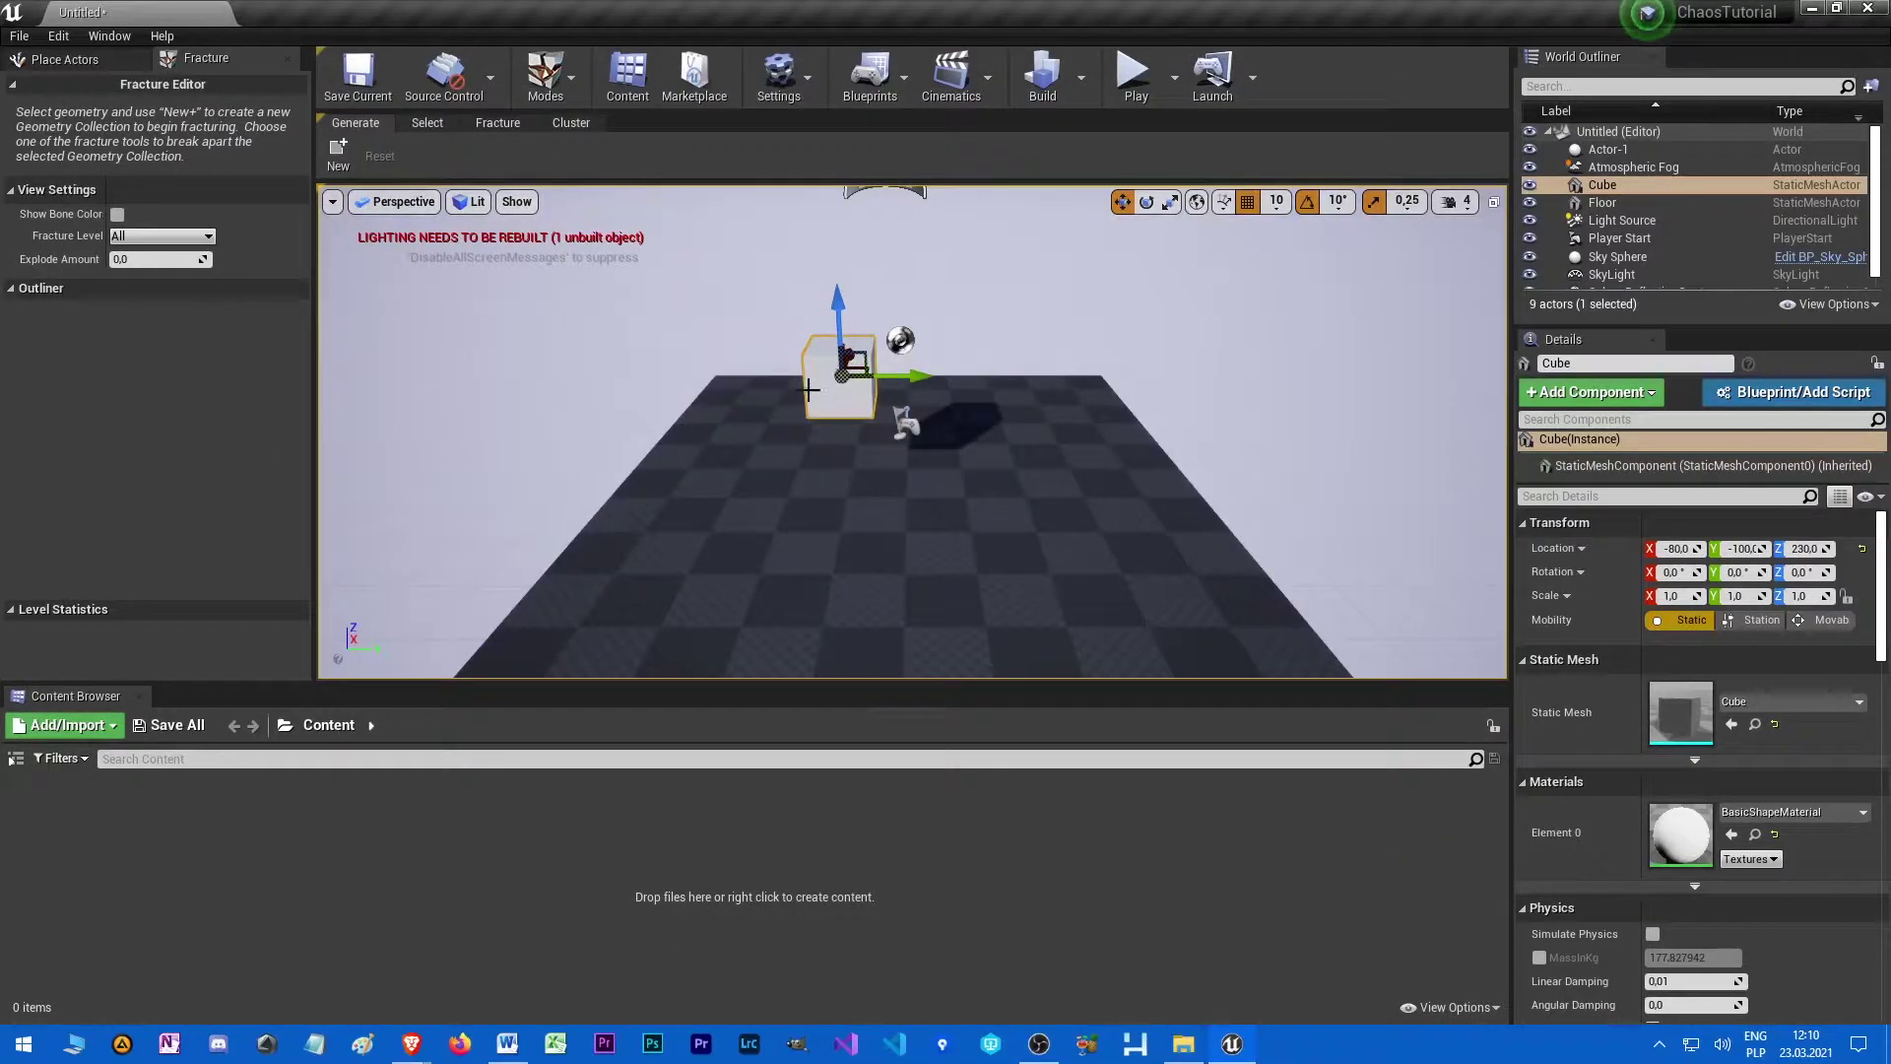
- Show the folder tree in the Content Browser and frame the selected cube in the viewport
{"action": "left_click", "coordinate": [16, 759]}
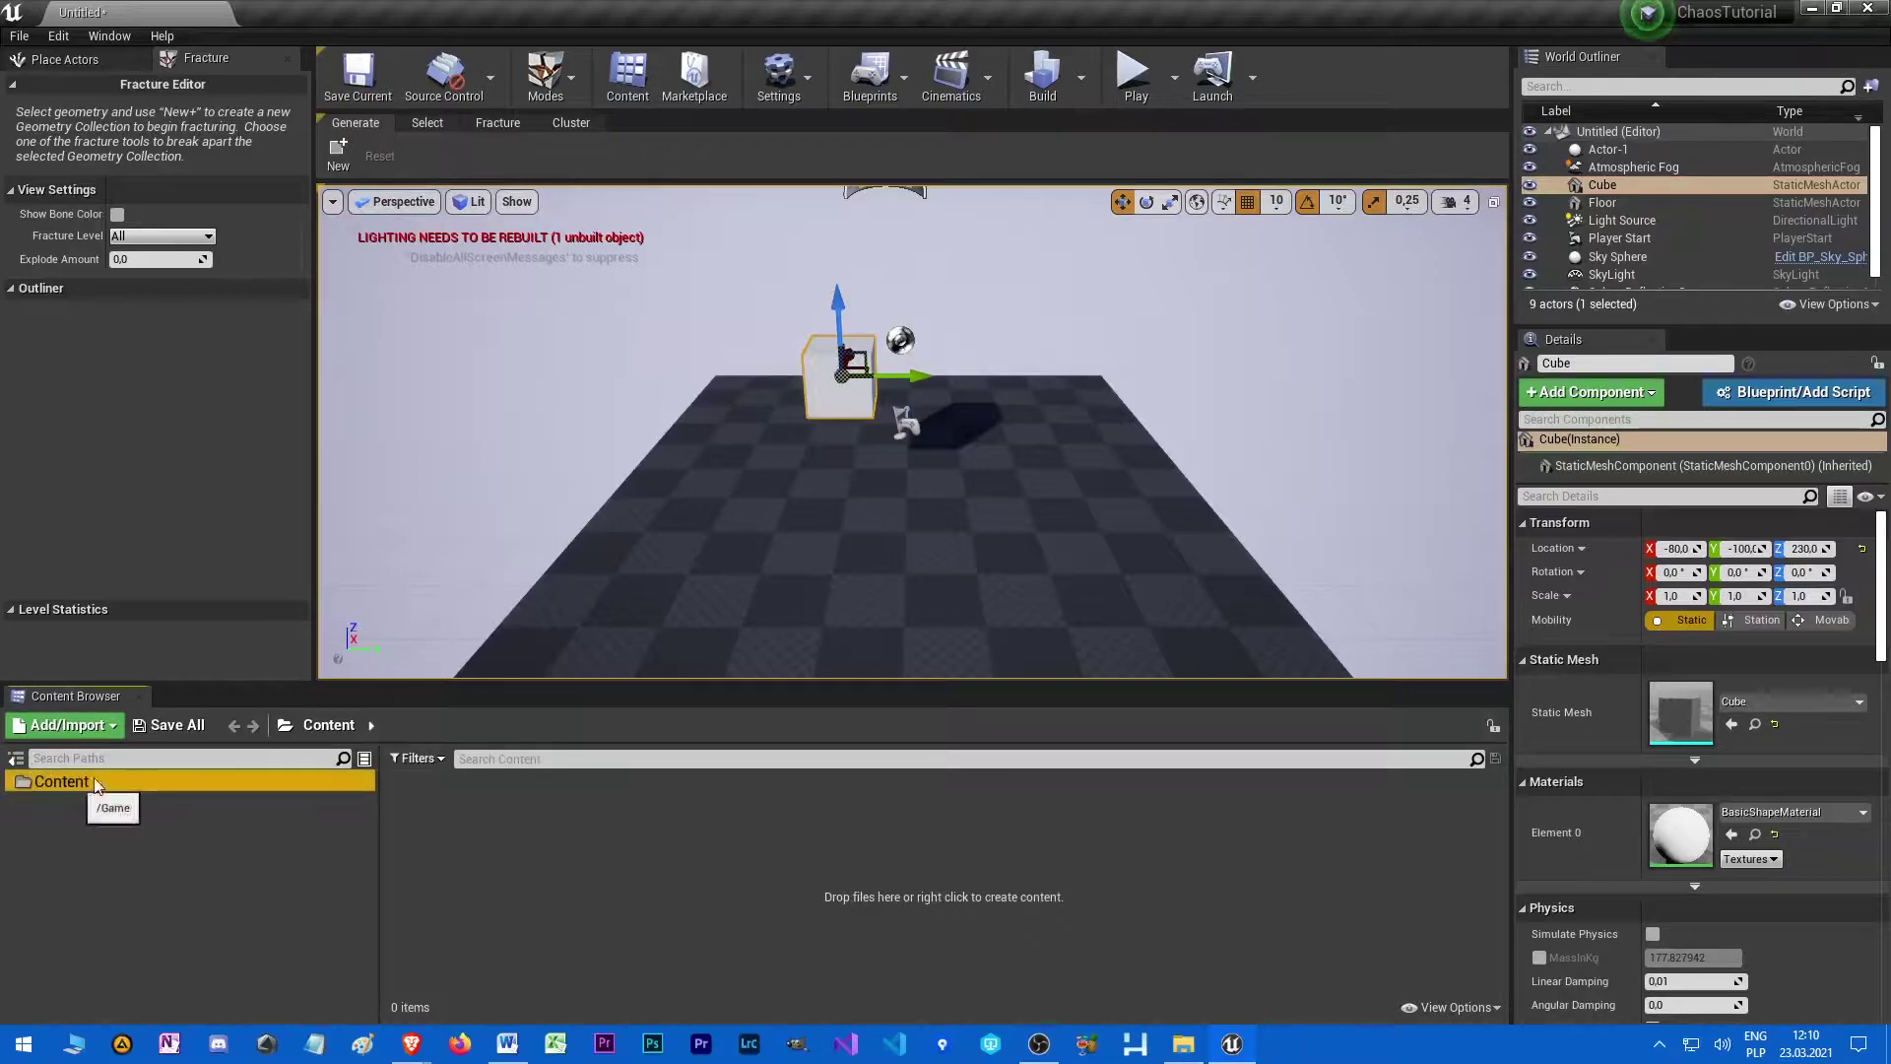
{"action": "right_click_drag", "start_coordinate": [985, 527], "coordinate": [956, 498]}
{"action": "scroll", "coordinate": [985, 527], "scroll_direction": "up", "scroll_amount": 1}
{"action": "key", "text": "f"}
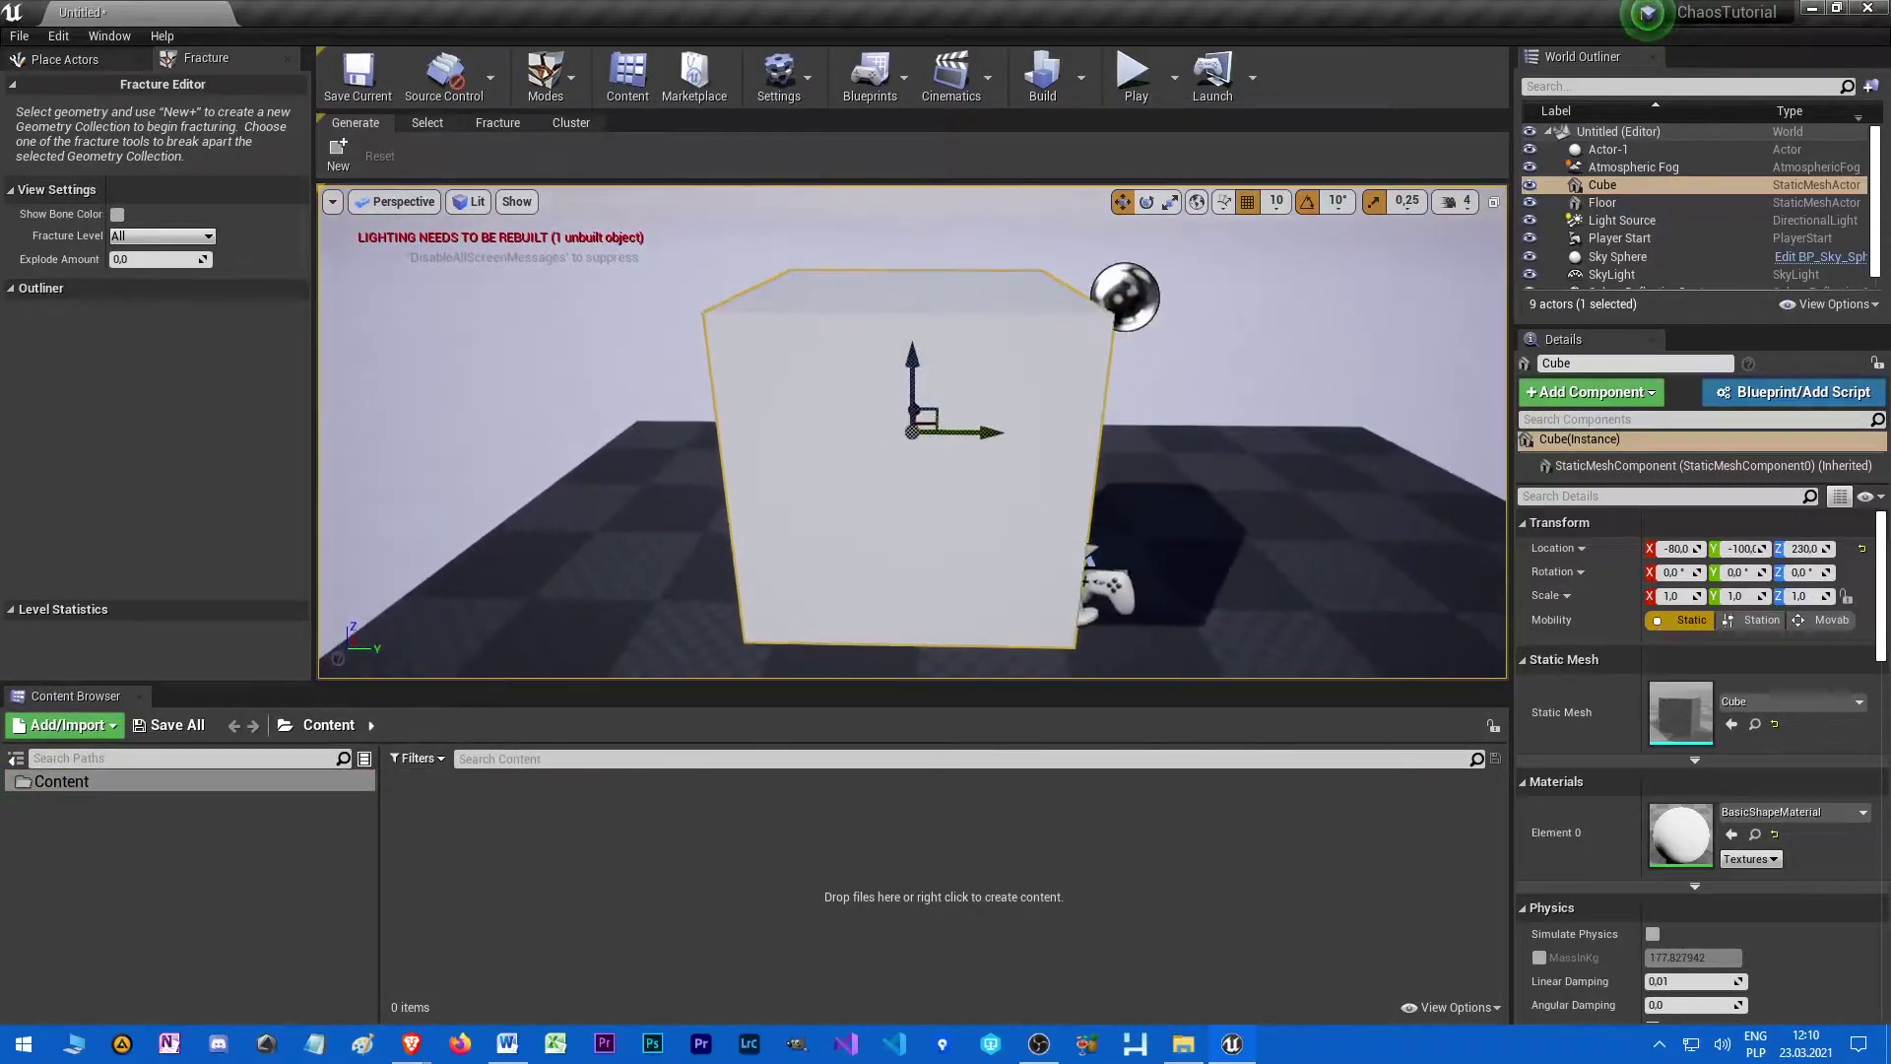
{"action": "left_click_drag", "start_coordinate": [985, 527], "coordinate": [991, 467], "text": "alt"}
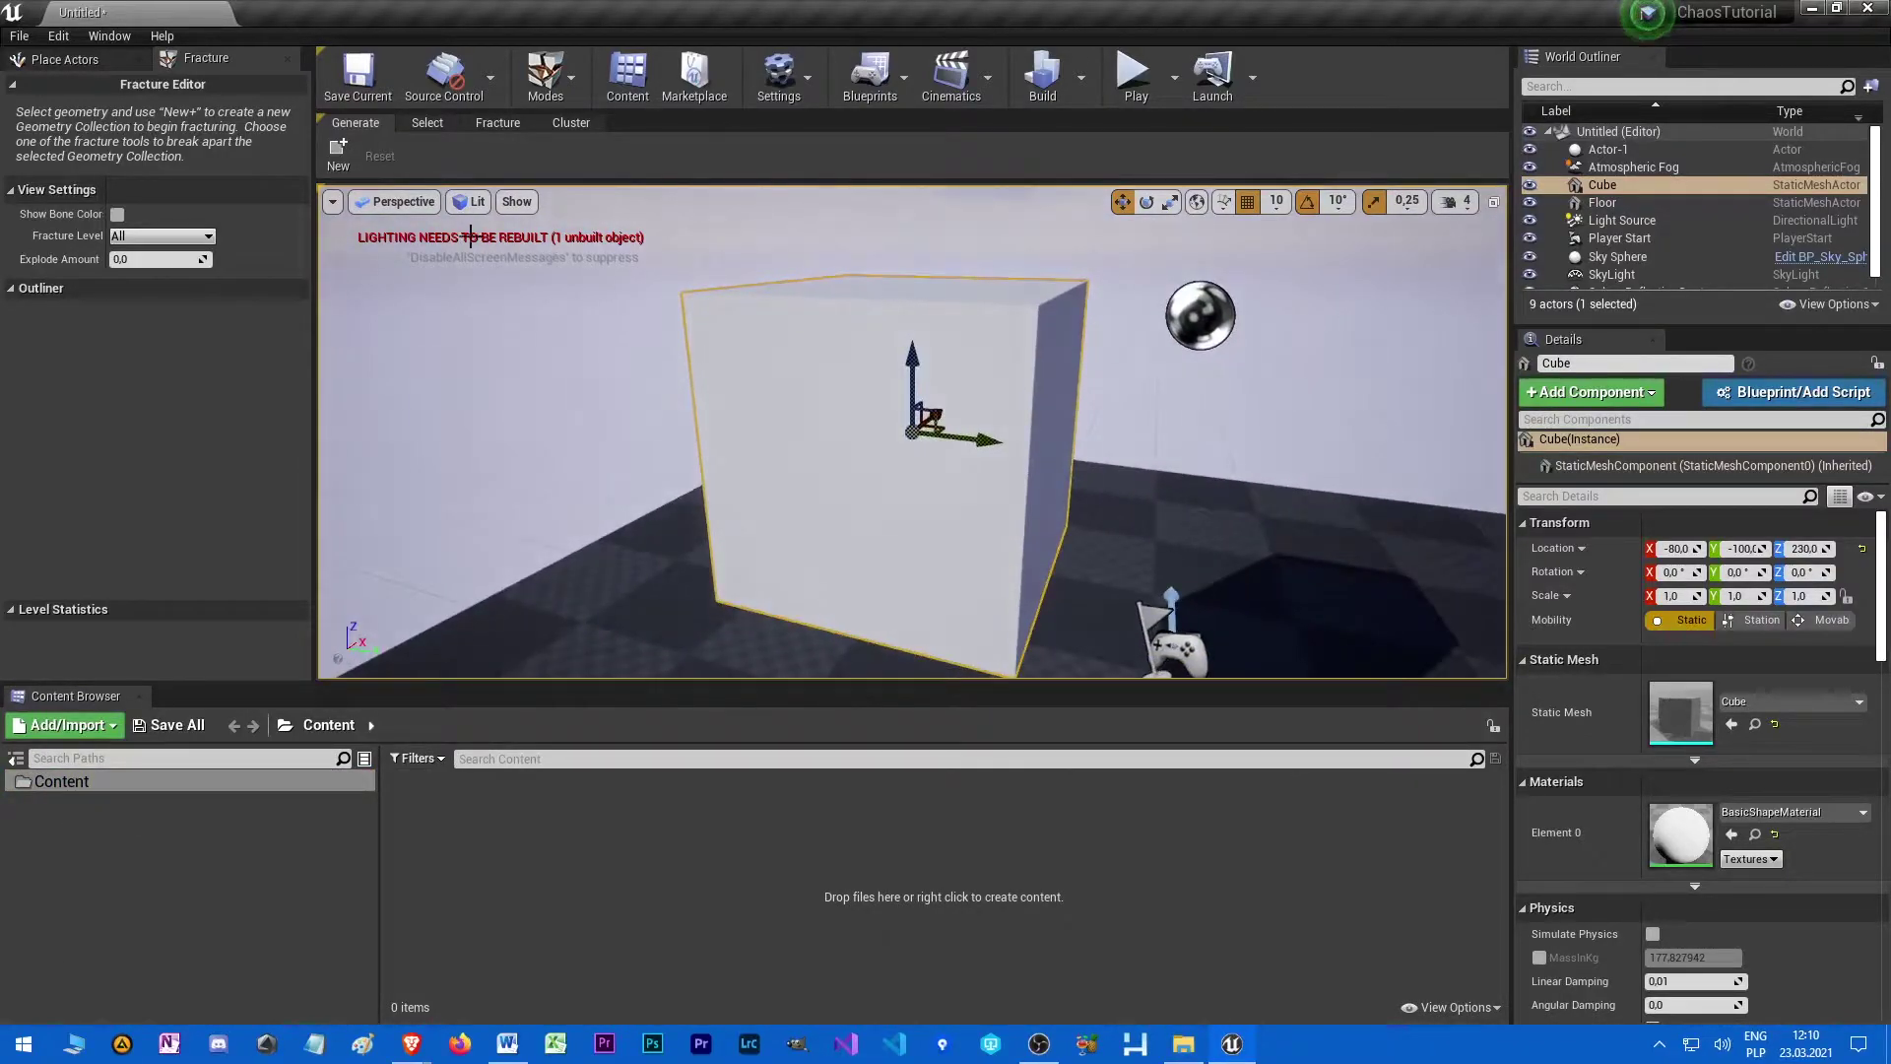
- Create a geometry collection named Cube_GeometryCollection from the selected cube in the Content folder
{"action": "left_click", "coordinate": [339, 159]}
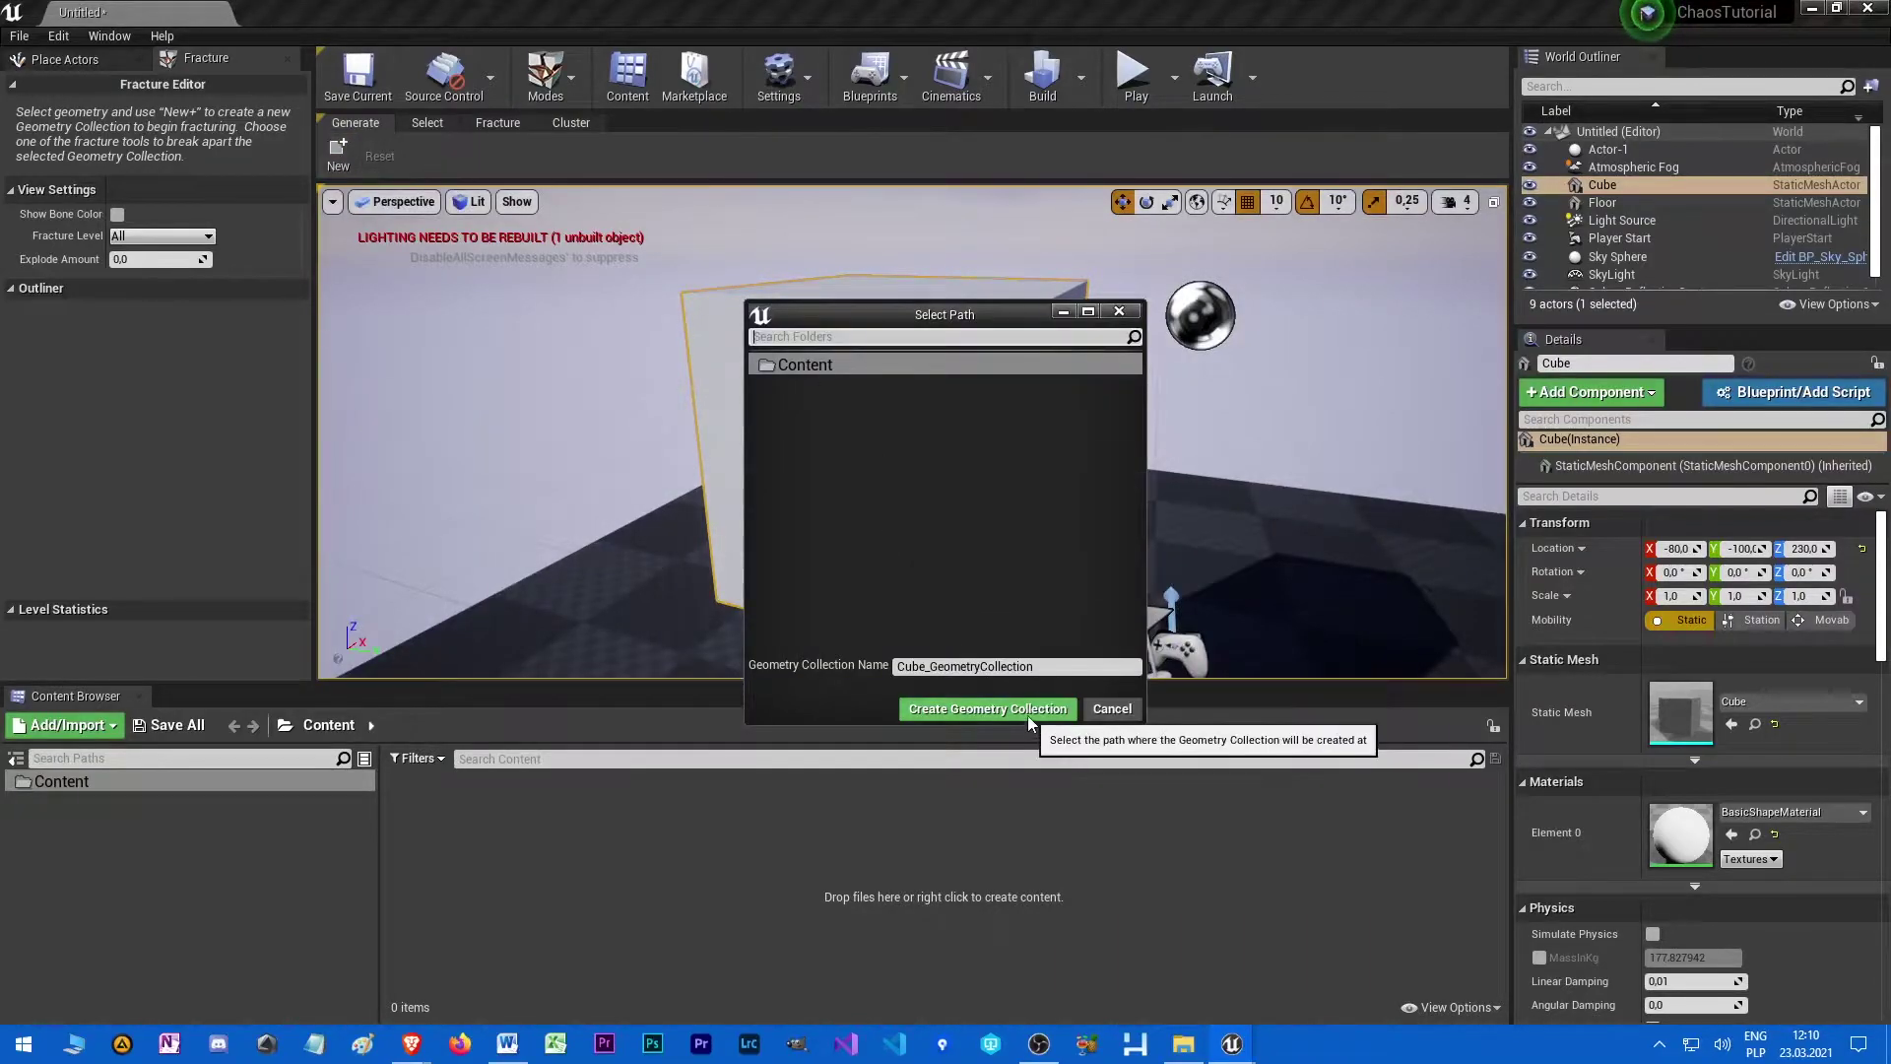
{"action": "left_click", "coordinate": [994, 712]}
{"action": "key", "text": "s"}
{"action": "right_click_drag", "start_coordinate": [981, 488], "coordinate": [1040, 504]}
{"action": "right_click_drag", "start_coordinate": [667, 224], "coordinate": [667, 224]}
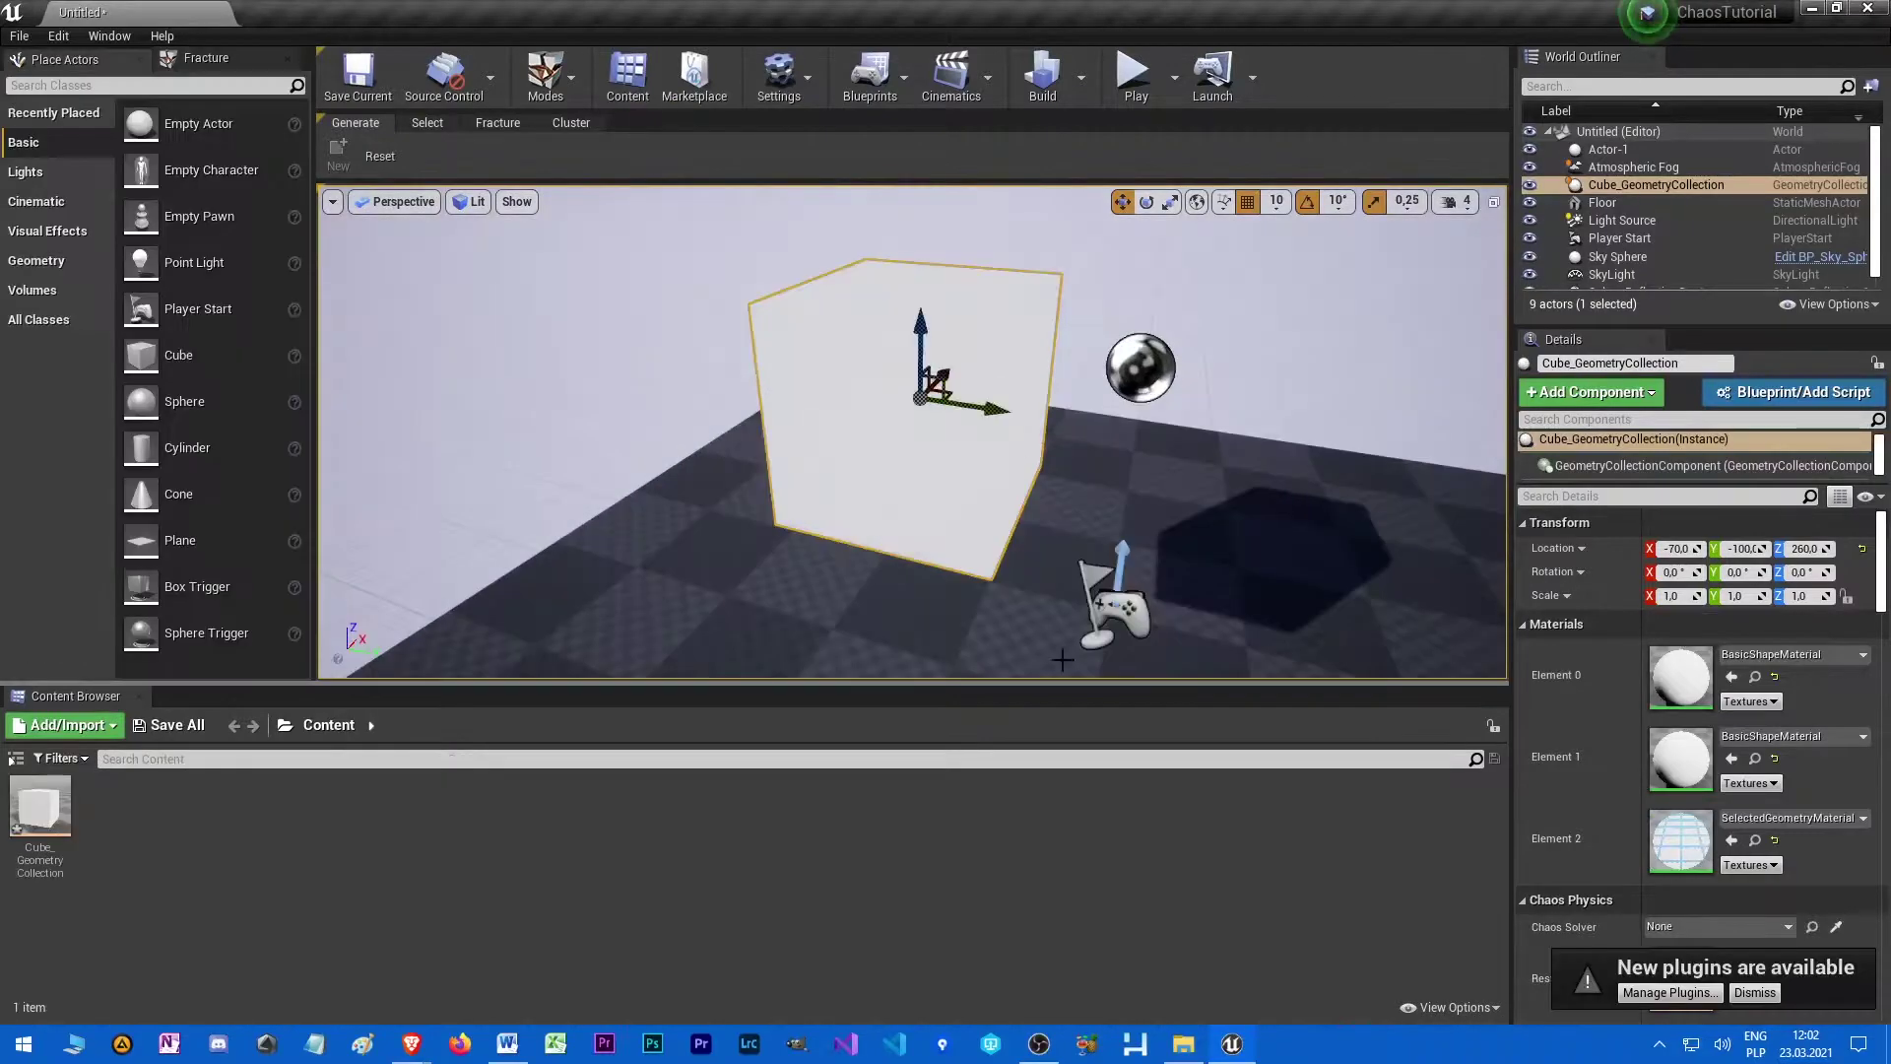
- Fracture the cube's geometry collection with the Uniform Voronoi tool, using 20 as minimum and maximum number of Voronoi sites
{"action": "left_click", "coordinate": [496, 122]}
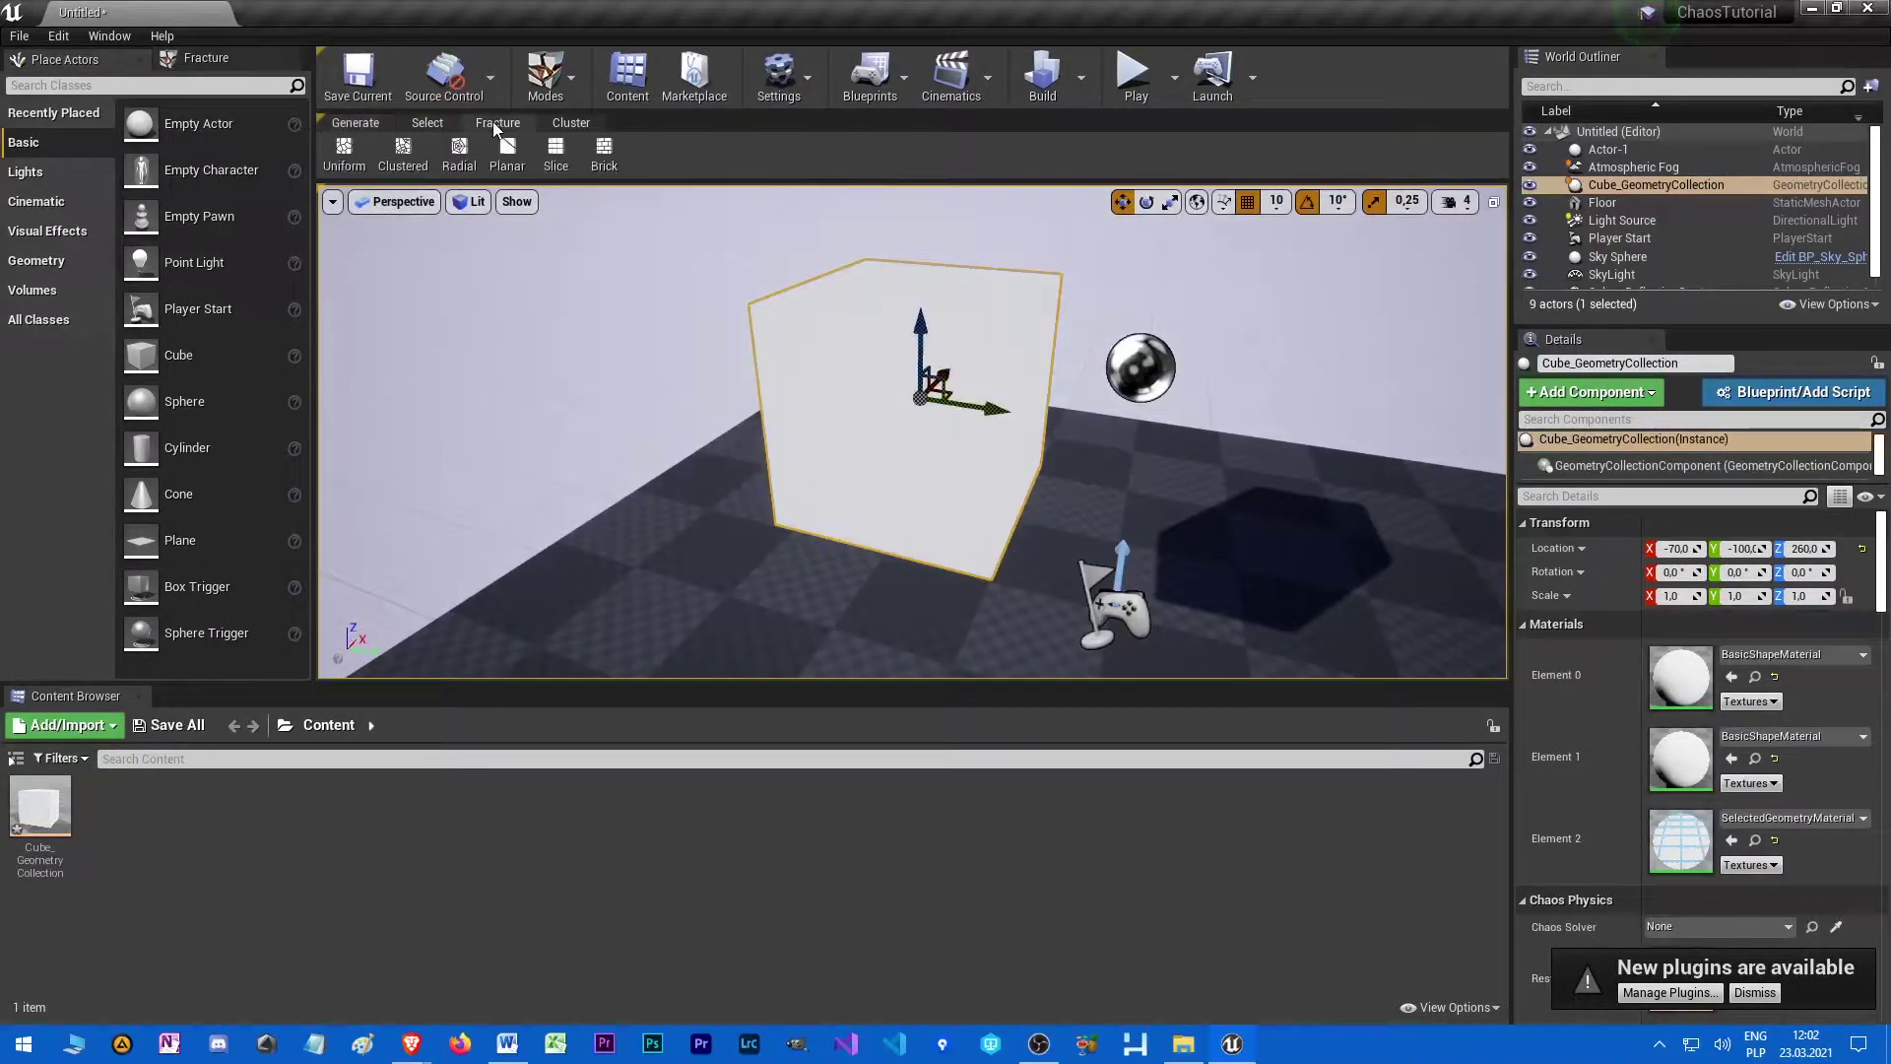
{"action": "left_click", "coordinate": [343, 151]}
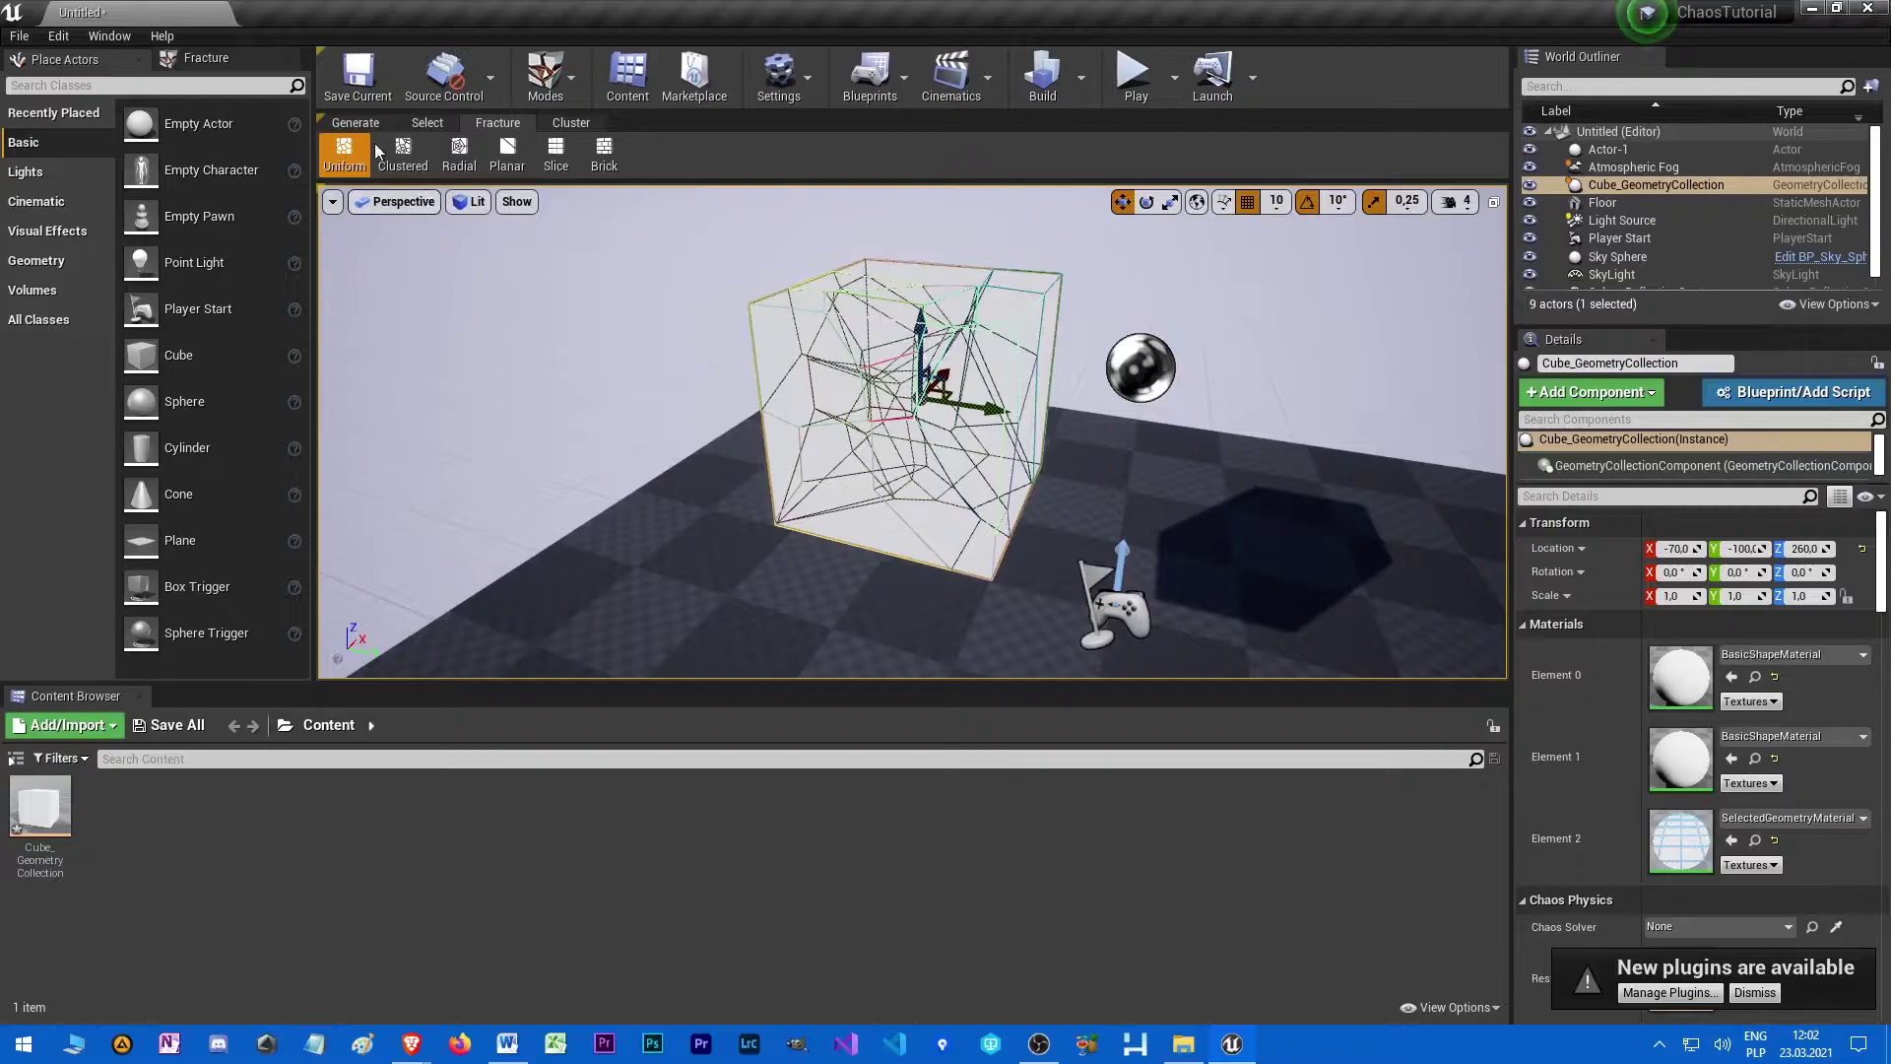
{"action": "left_click", "coordinate": [175, 59]}
{"action": "scroll", "coordinate": [193, 291], "scroll_direction": "down", "scroll_amount": 5}
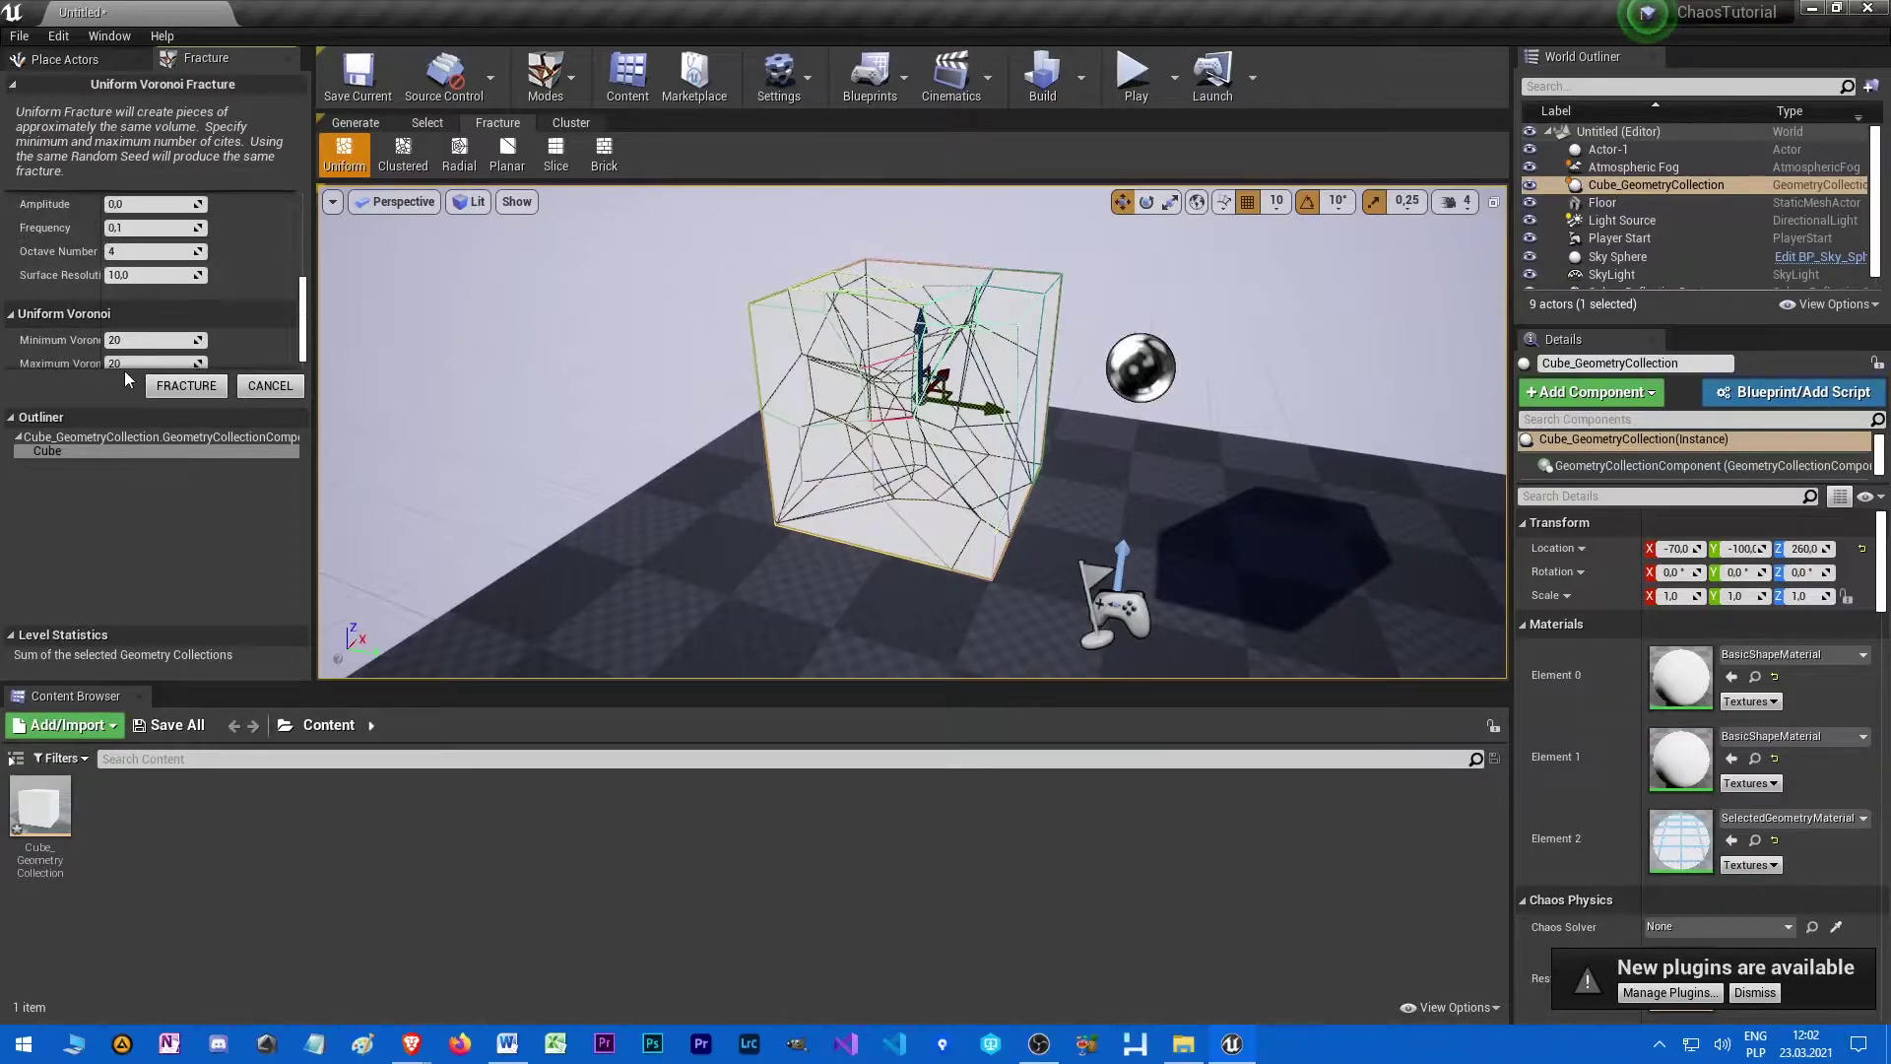
{"action": "scroll", "coordinate": [133, 360], "scroll_direction": "down", "scroll_amount": 1}
{"action": "left_click", "coordinate": [184, 385]}
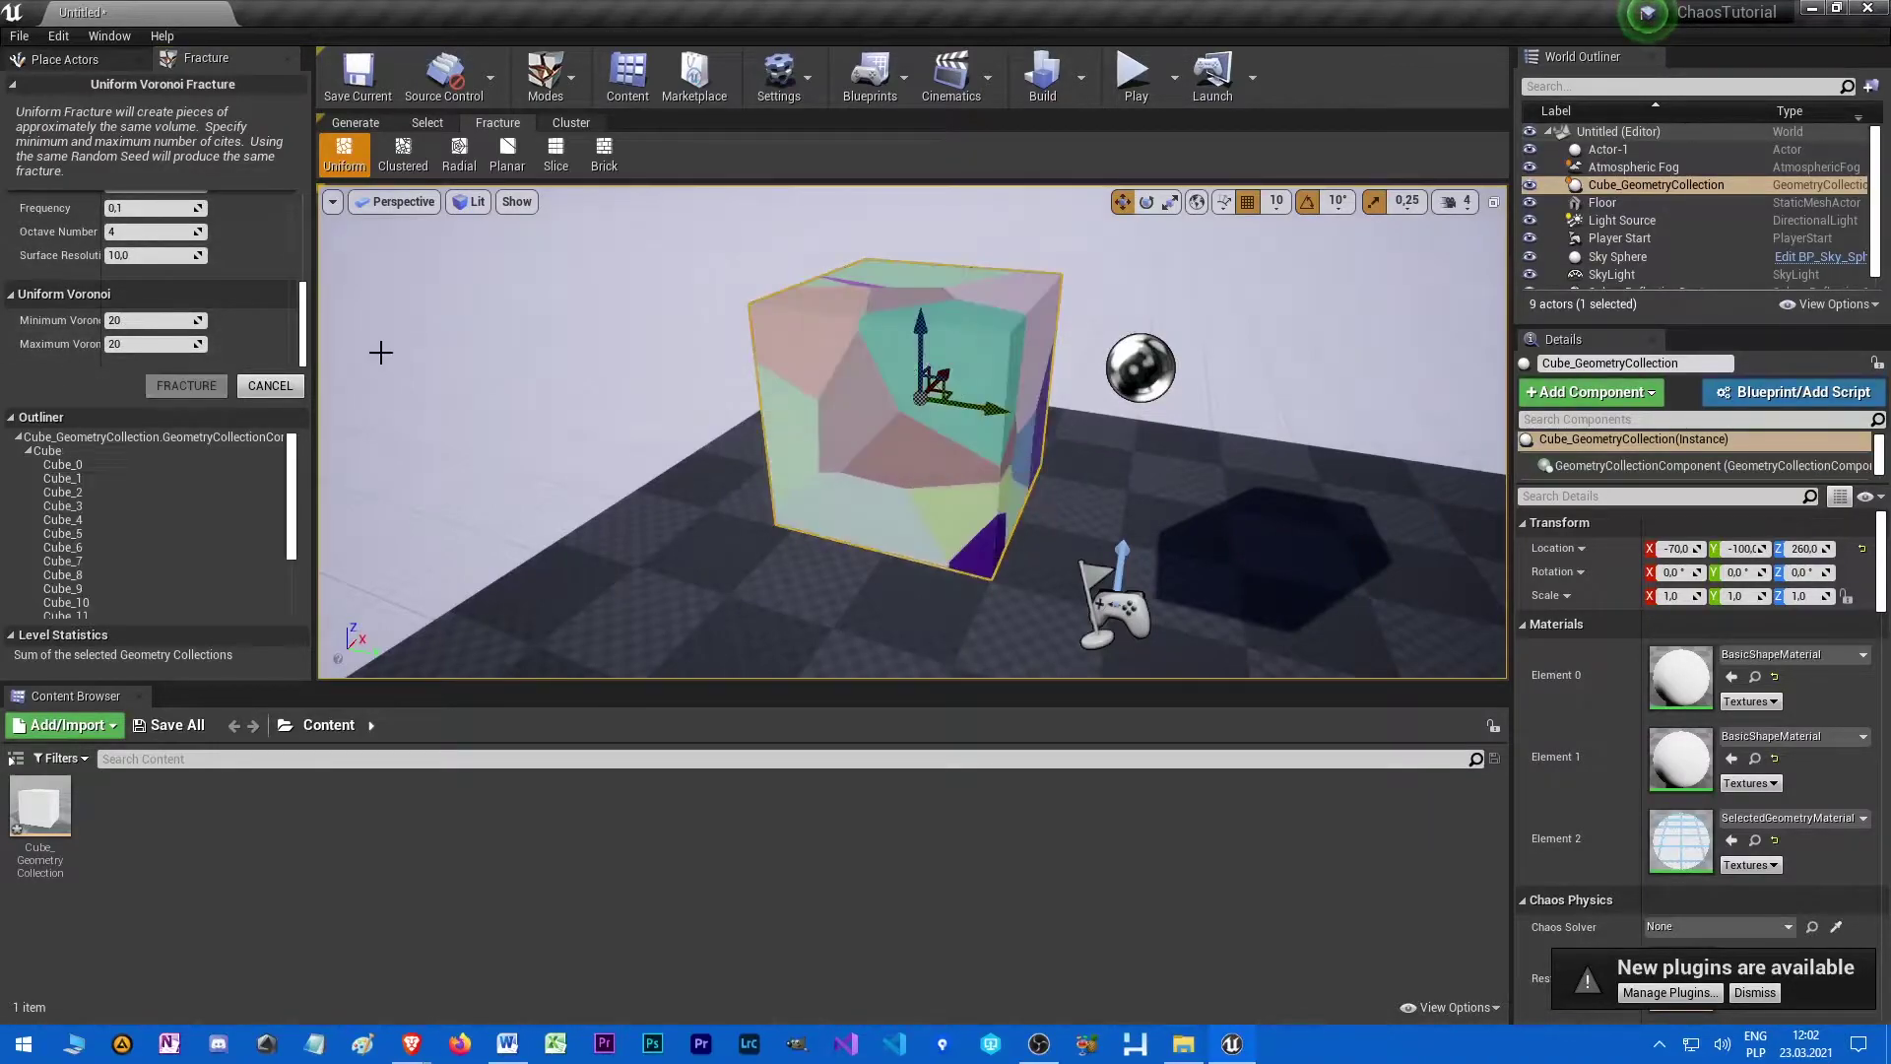
- Preview the cube's fracture pieces in exploded view, collapse them again and return to the general Fracture Editor settings
{"action": "right_click_drag", "start_coordinate": [636, 325], "coordinate": [648, 305]}
{"action": "key", "text": "shift+e"}
{"action": "key", "text": "shift+e"}
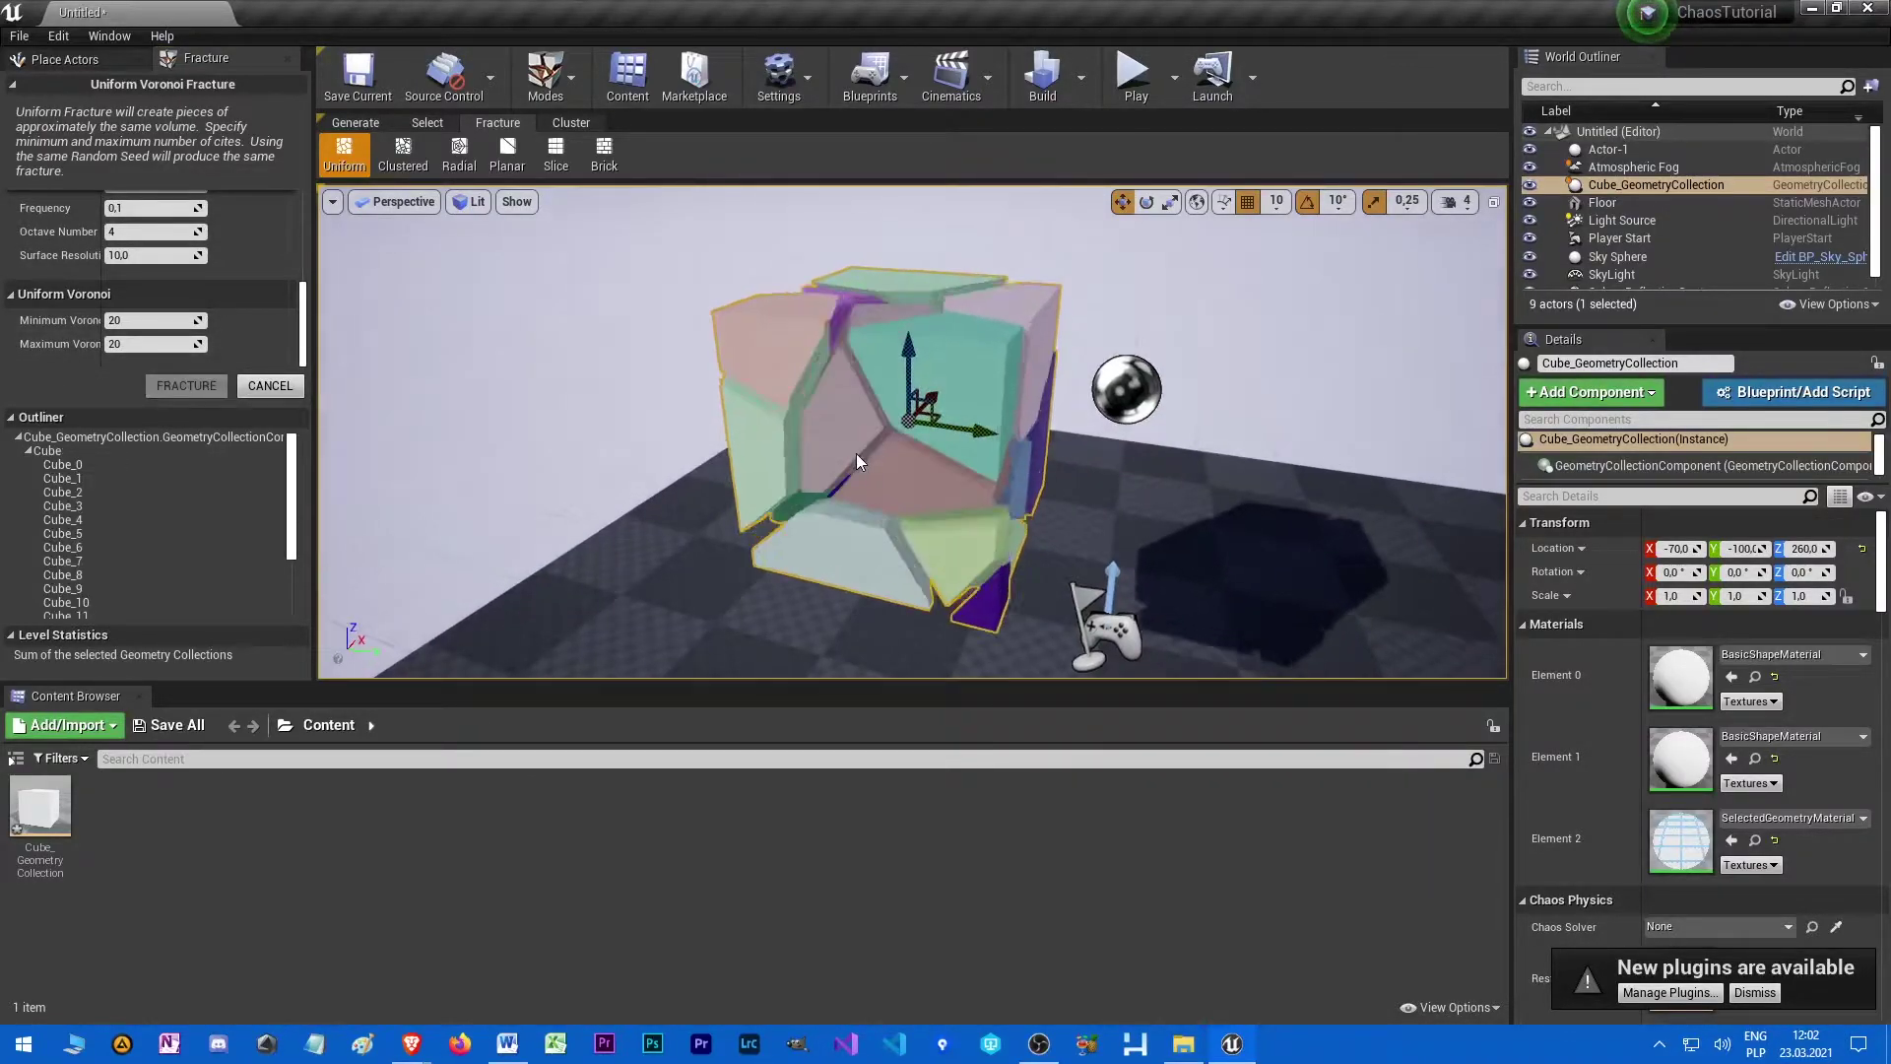
{"action": "key", "text": "shift+q"}
{"action": "key", "text": "shift+q"}
{"action": "left_click", "coordinate": [343, 124]}
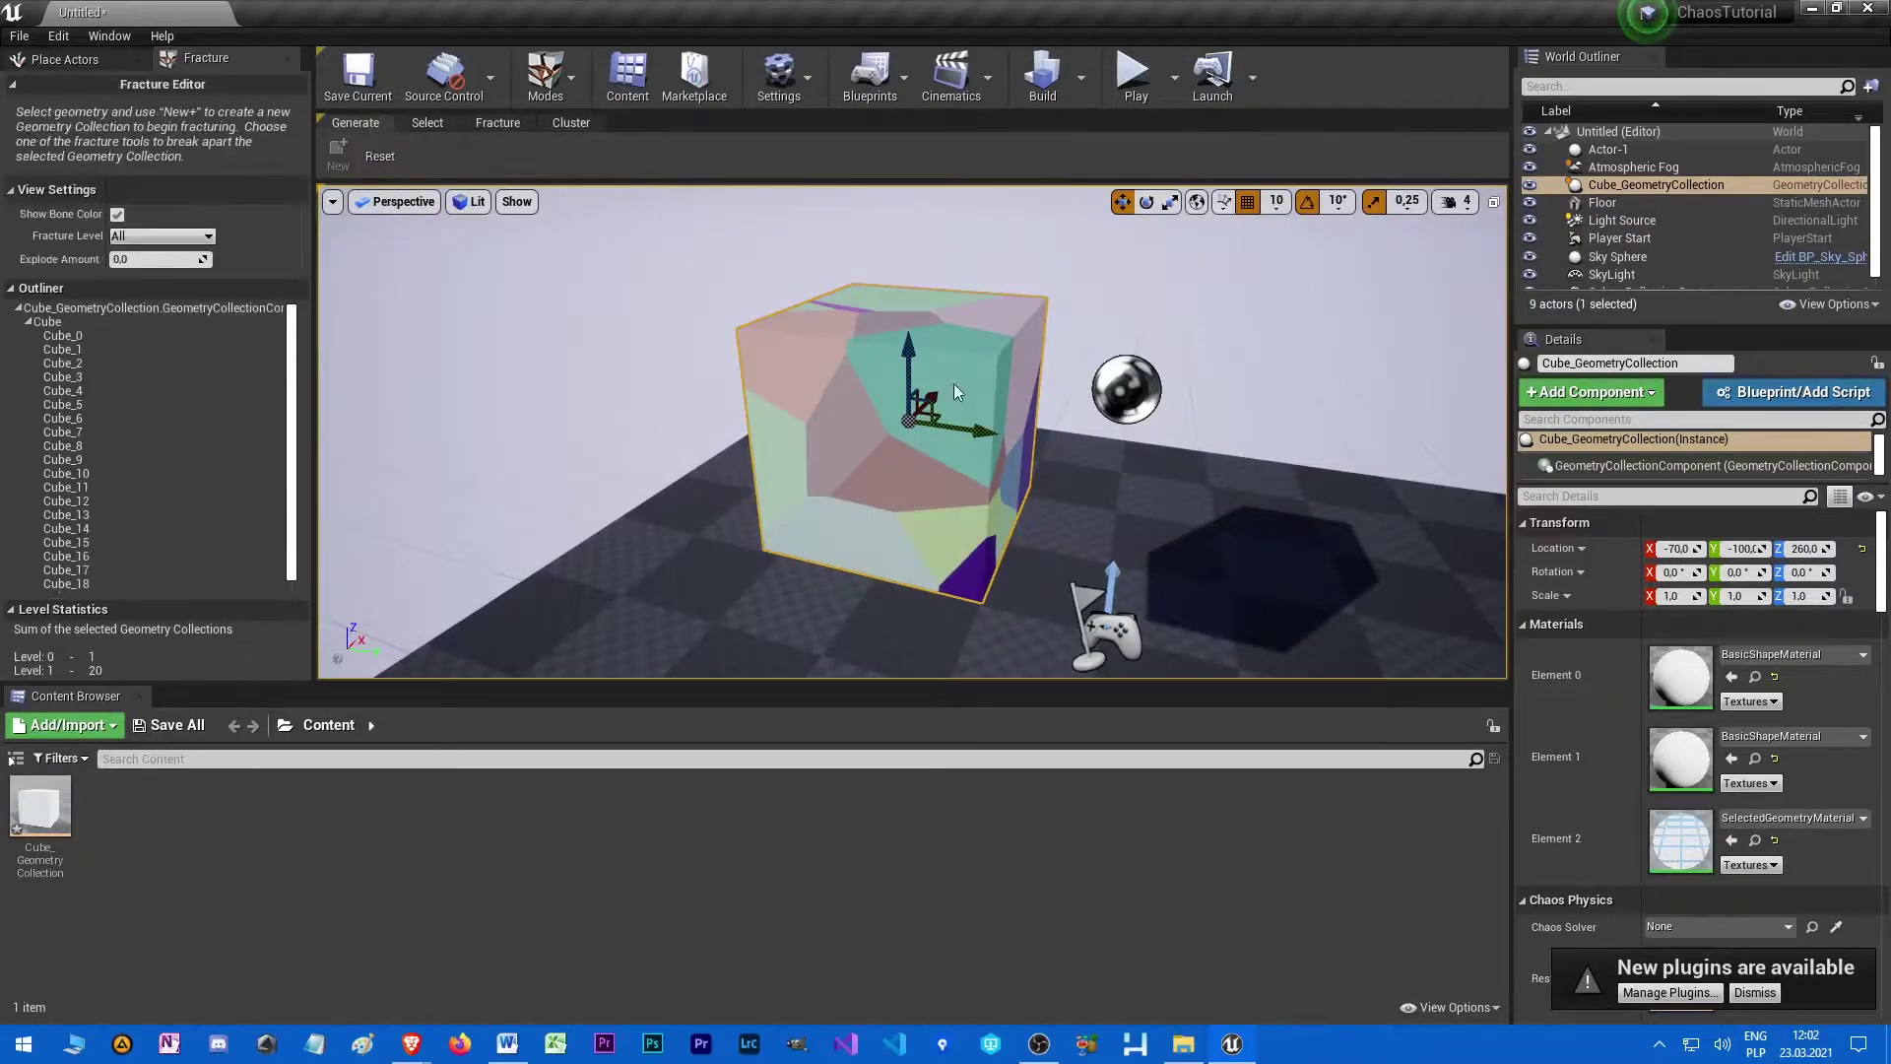
- Play the level in the editor, watch the fractured cube fall from several angles, and stop the simulation
{"action": "scroll", "coordinate": [953, 382], "scroll_direction": "down", "scroll_amount": 3}
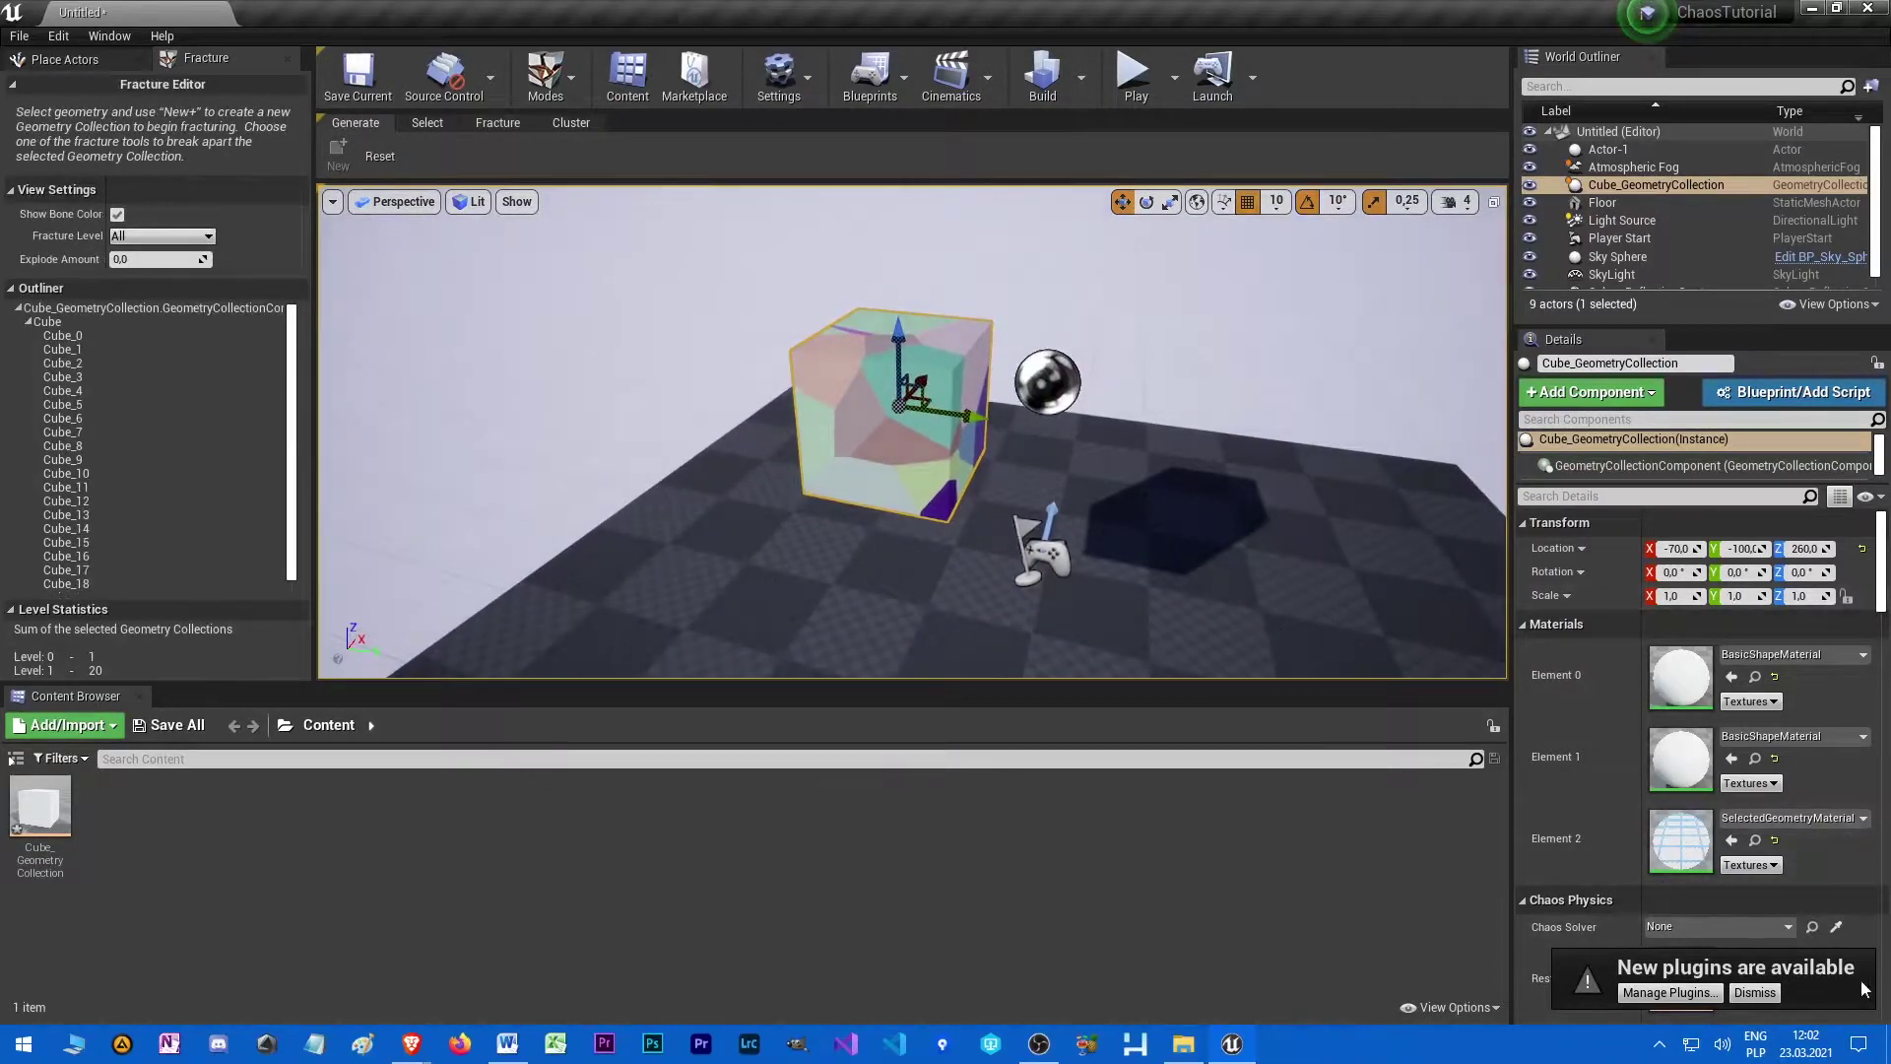
{"action": "left_click", "coordinate": [1131, 77]}
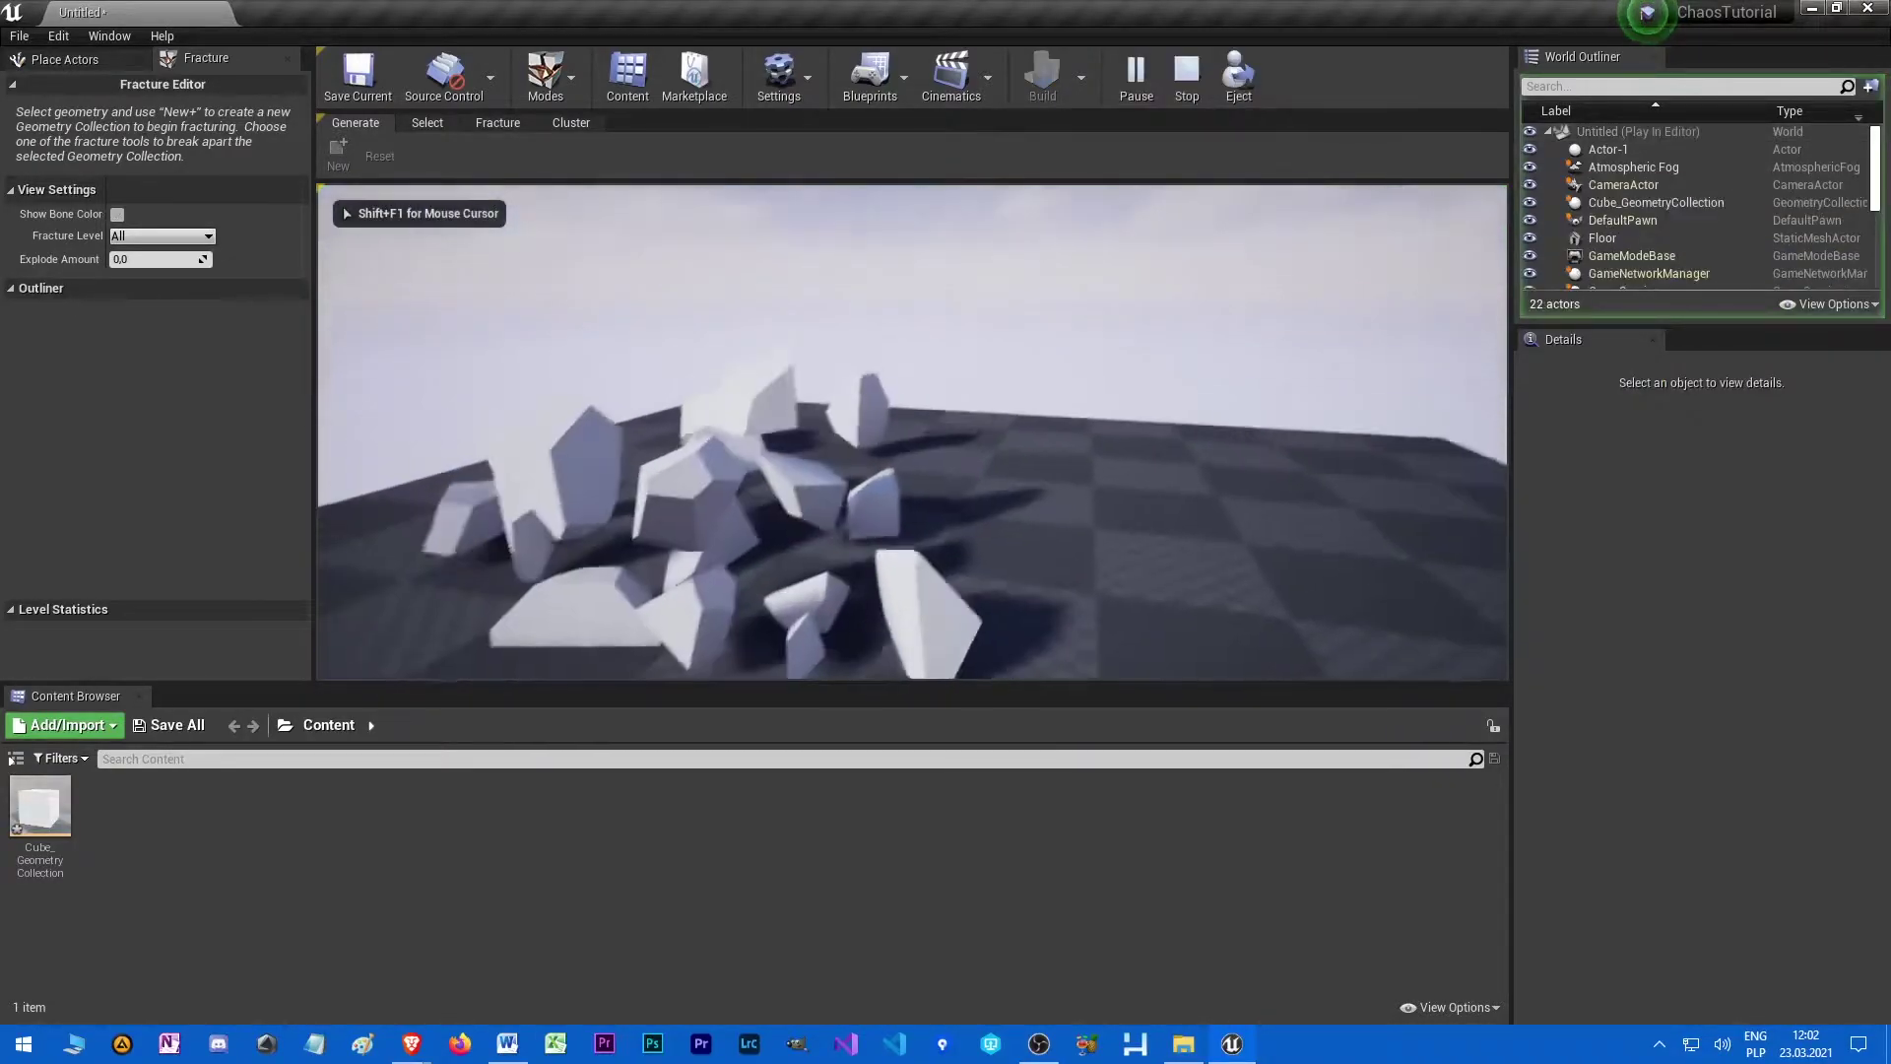
{"action": "key", "text": "a"}
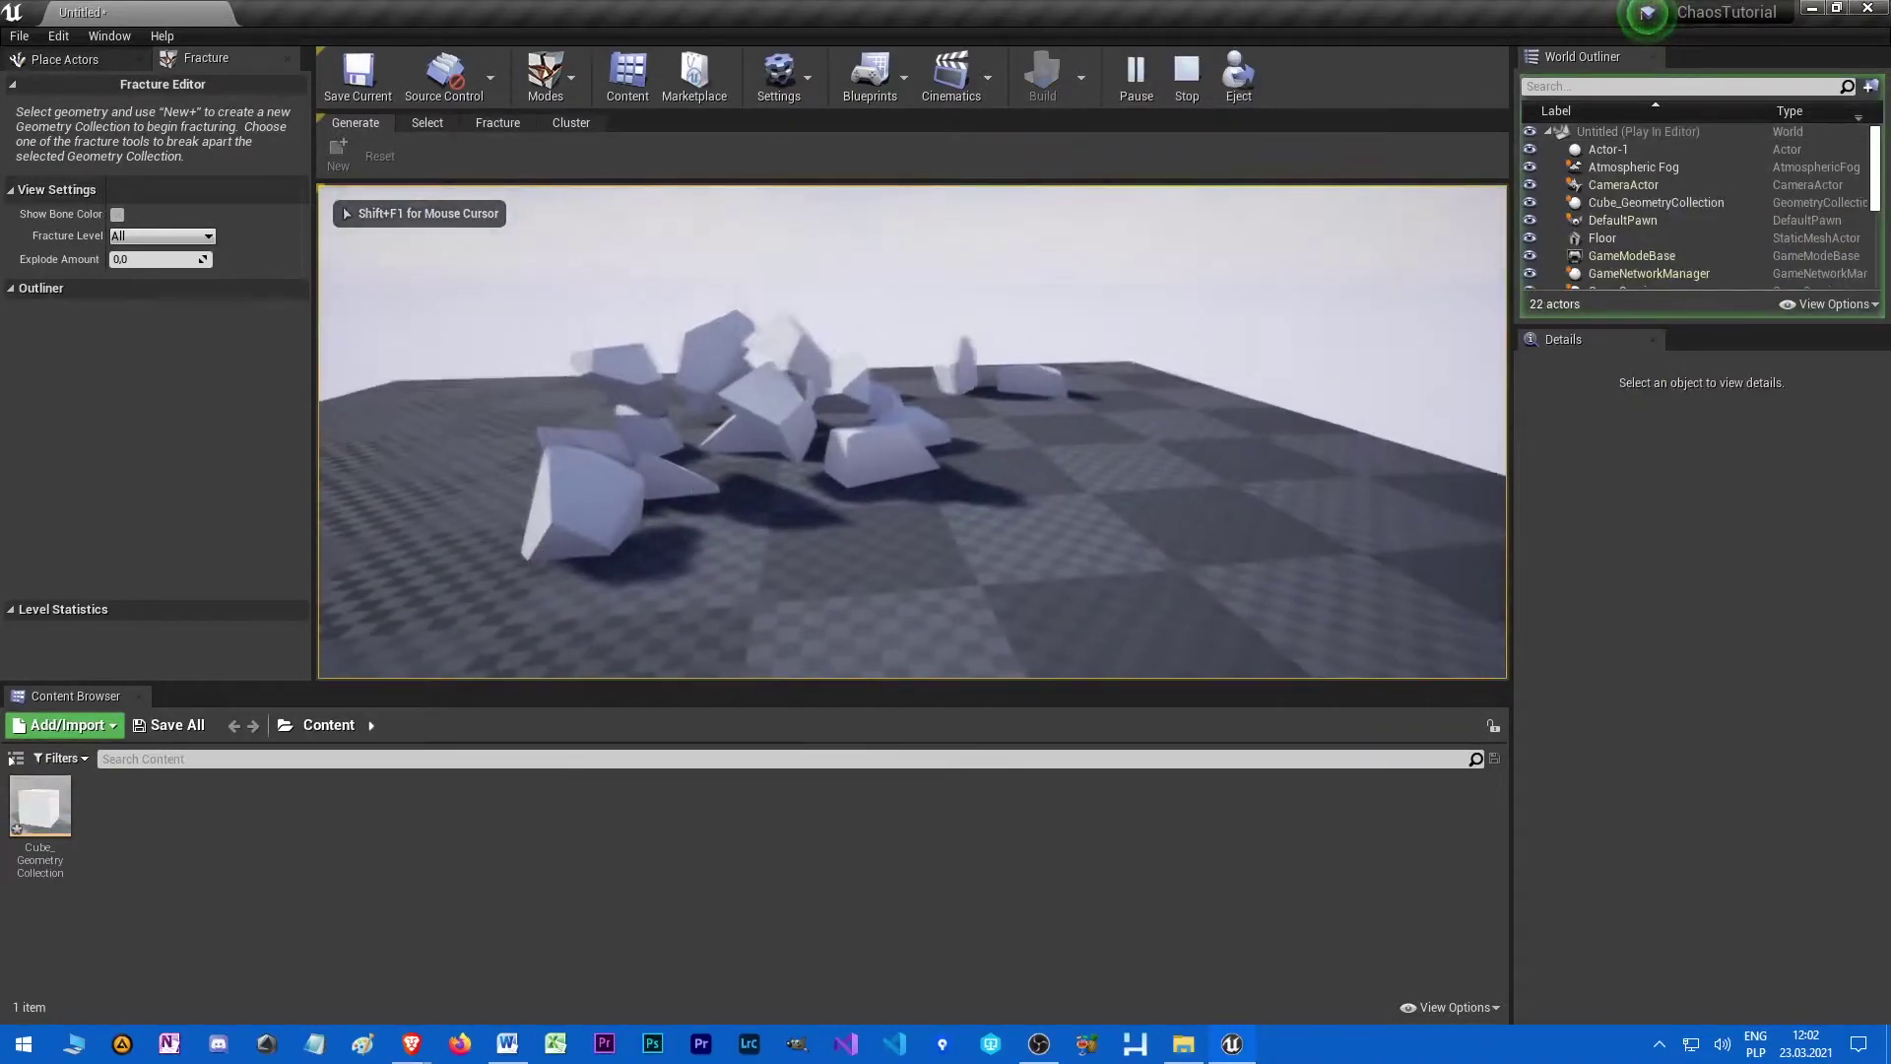
{"action": "key", "text": "a"}
{"action": "key", "text": "shift+F1"}
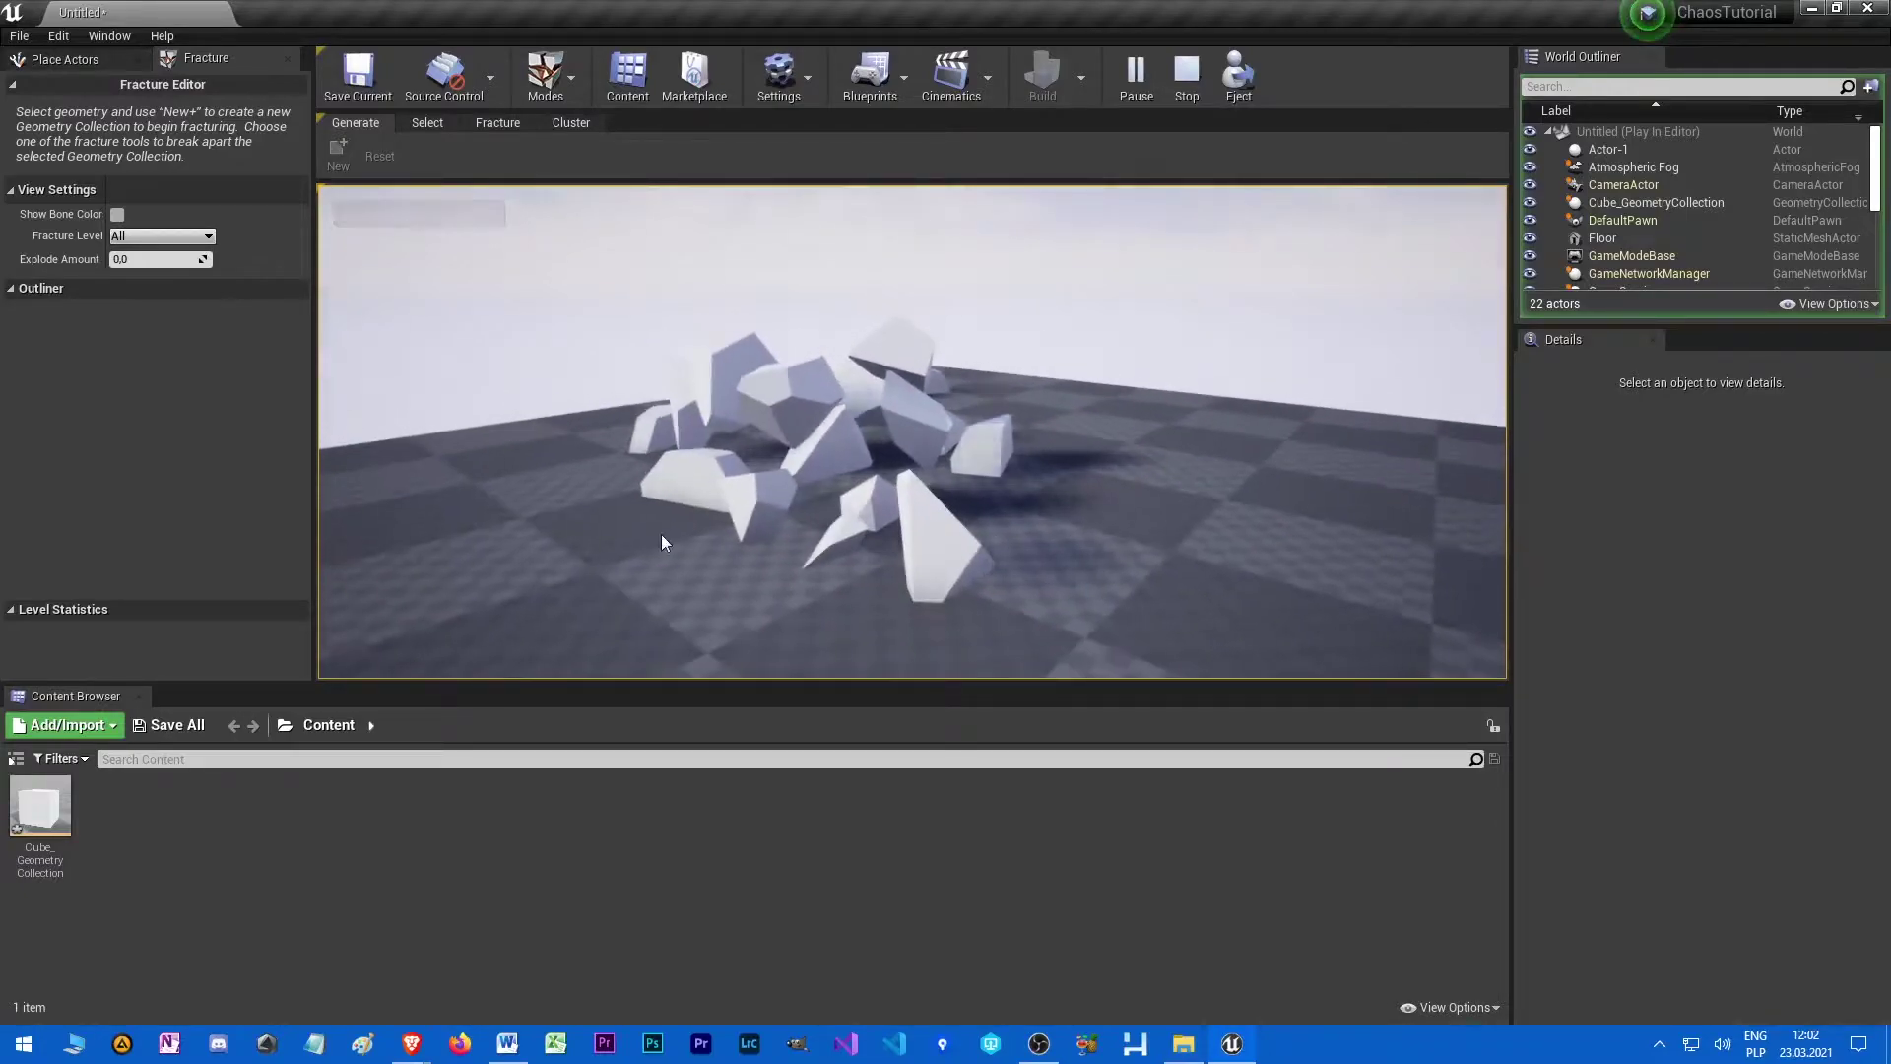
{"action": "key", "text": "Escape"}
- Set the Implicit Type of the Cube_GeometryCollection asset to Level Set, save it and close its editor
{"action": "double_click", "coordinate": [57, 810]}
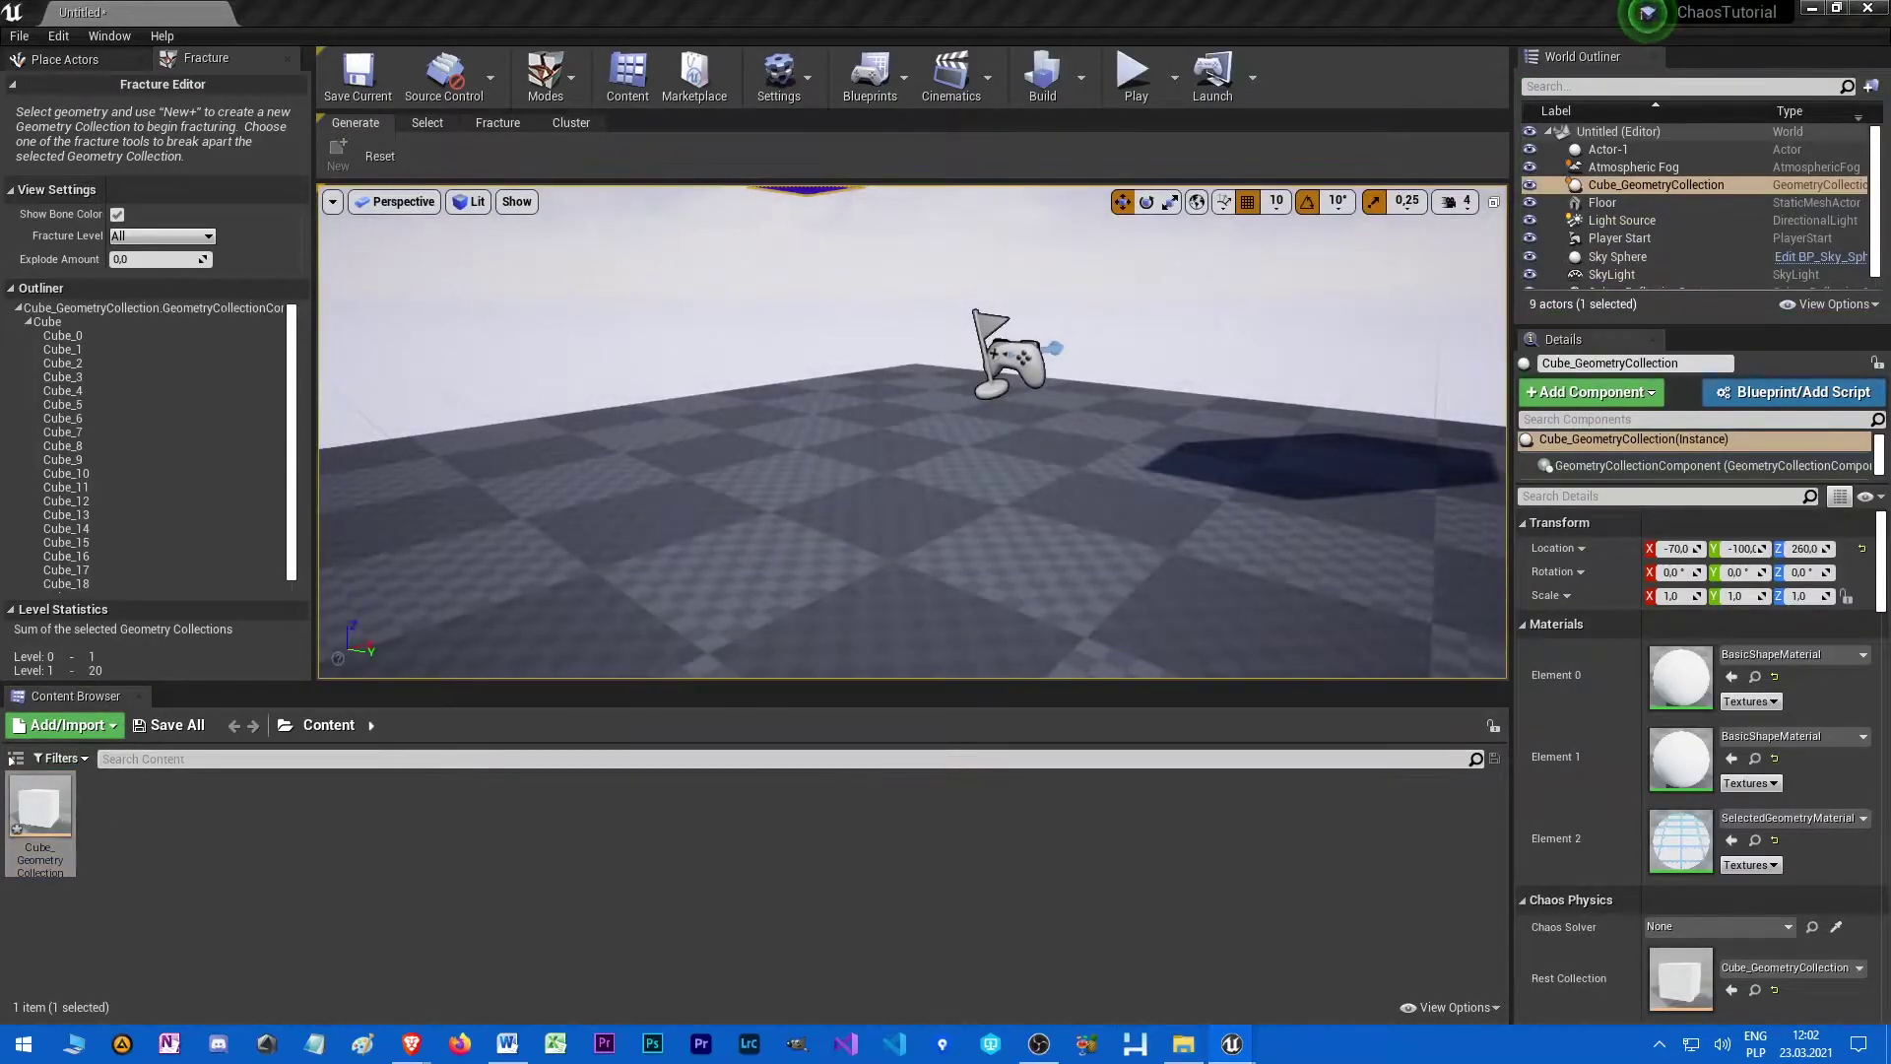
{"action": "double_click", "coordinate": [40, 806]}
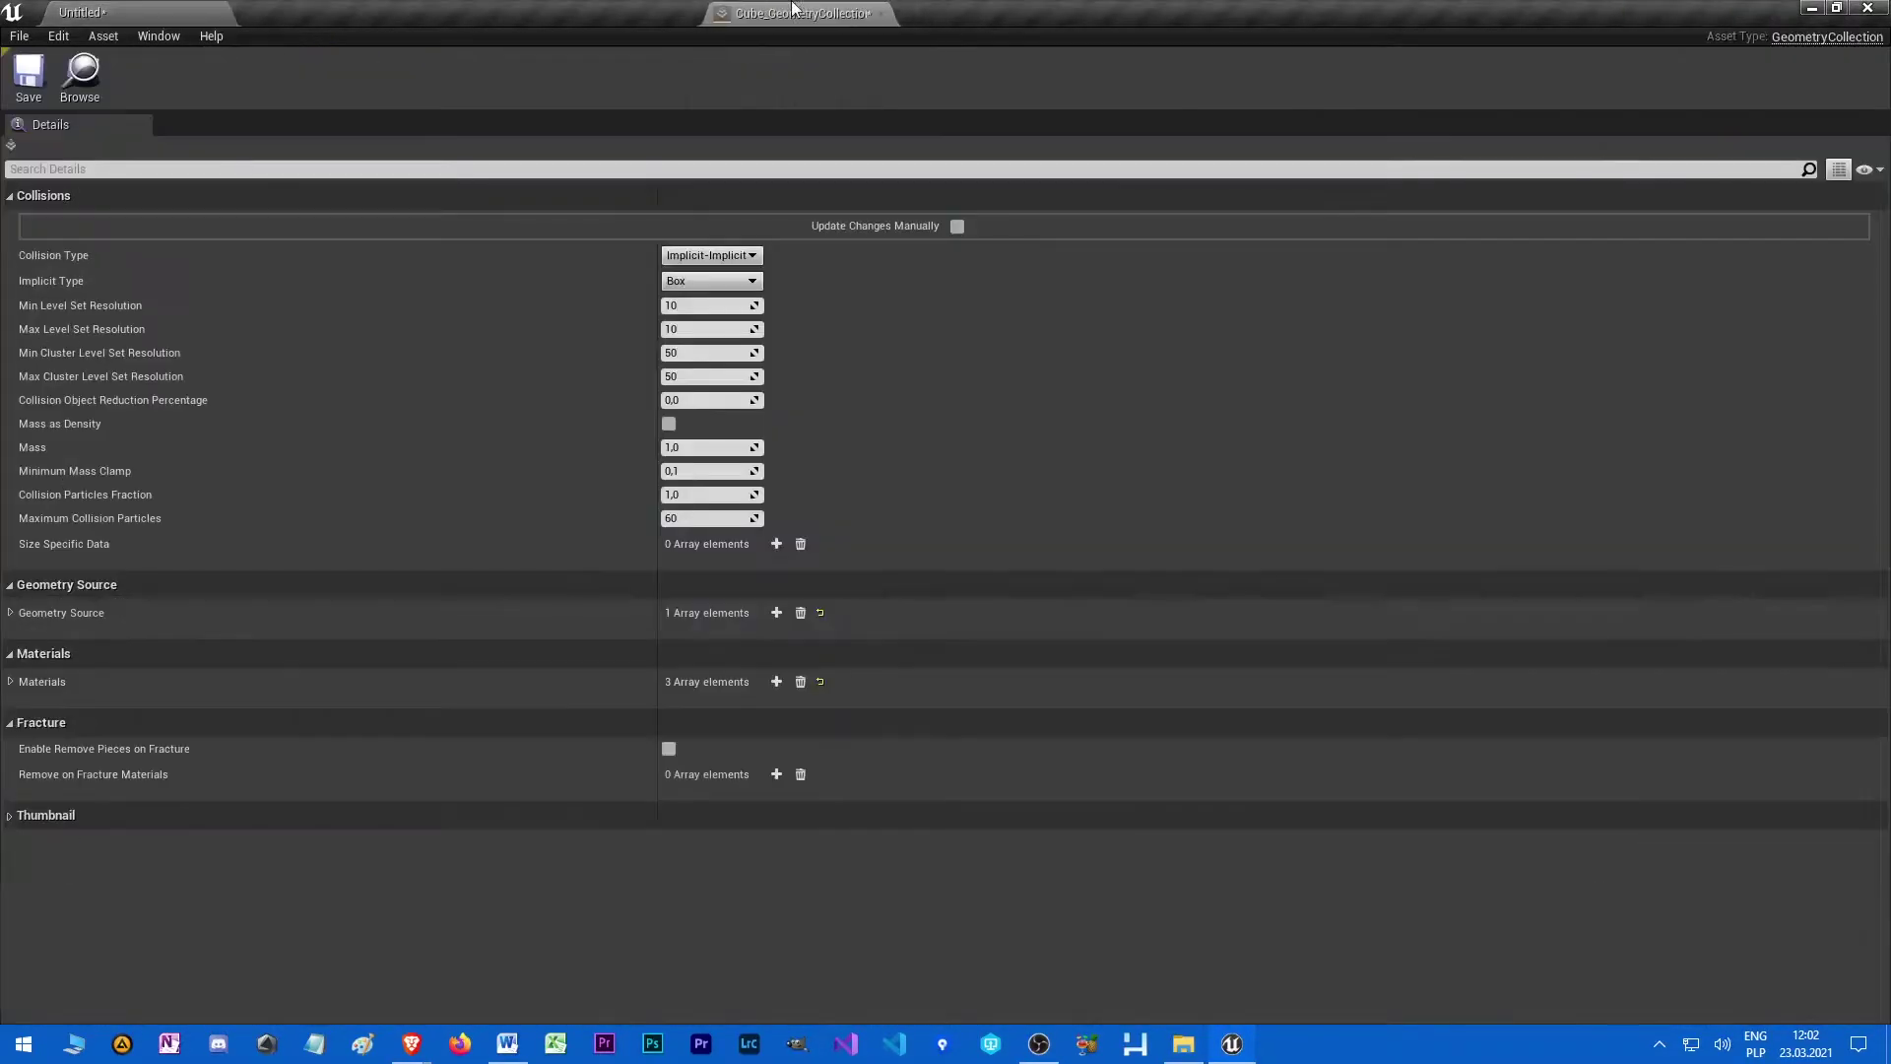
{"action": "left_click", "coordinate": [718, 284]}
{"action": "left_click", "coordinate": [689, 336]}
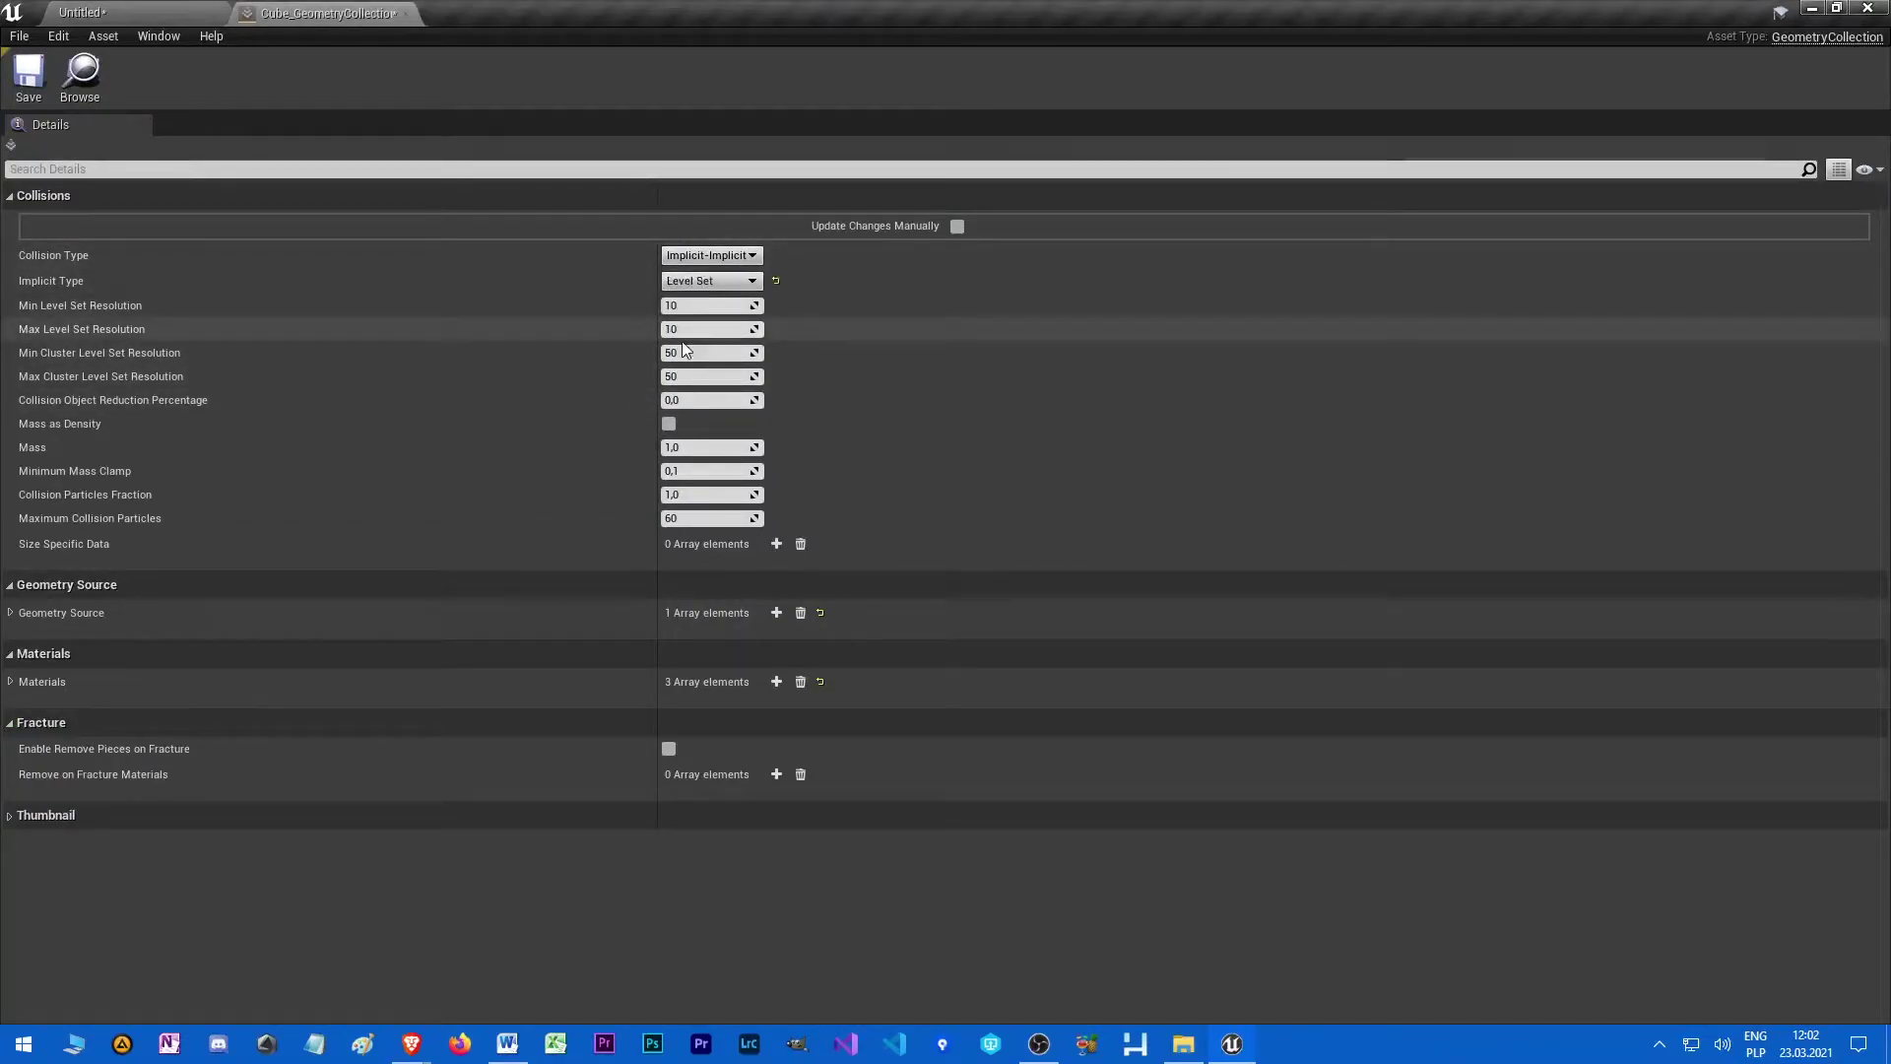
{"action": "left_click", "coordinate": [28, 75]}
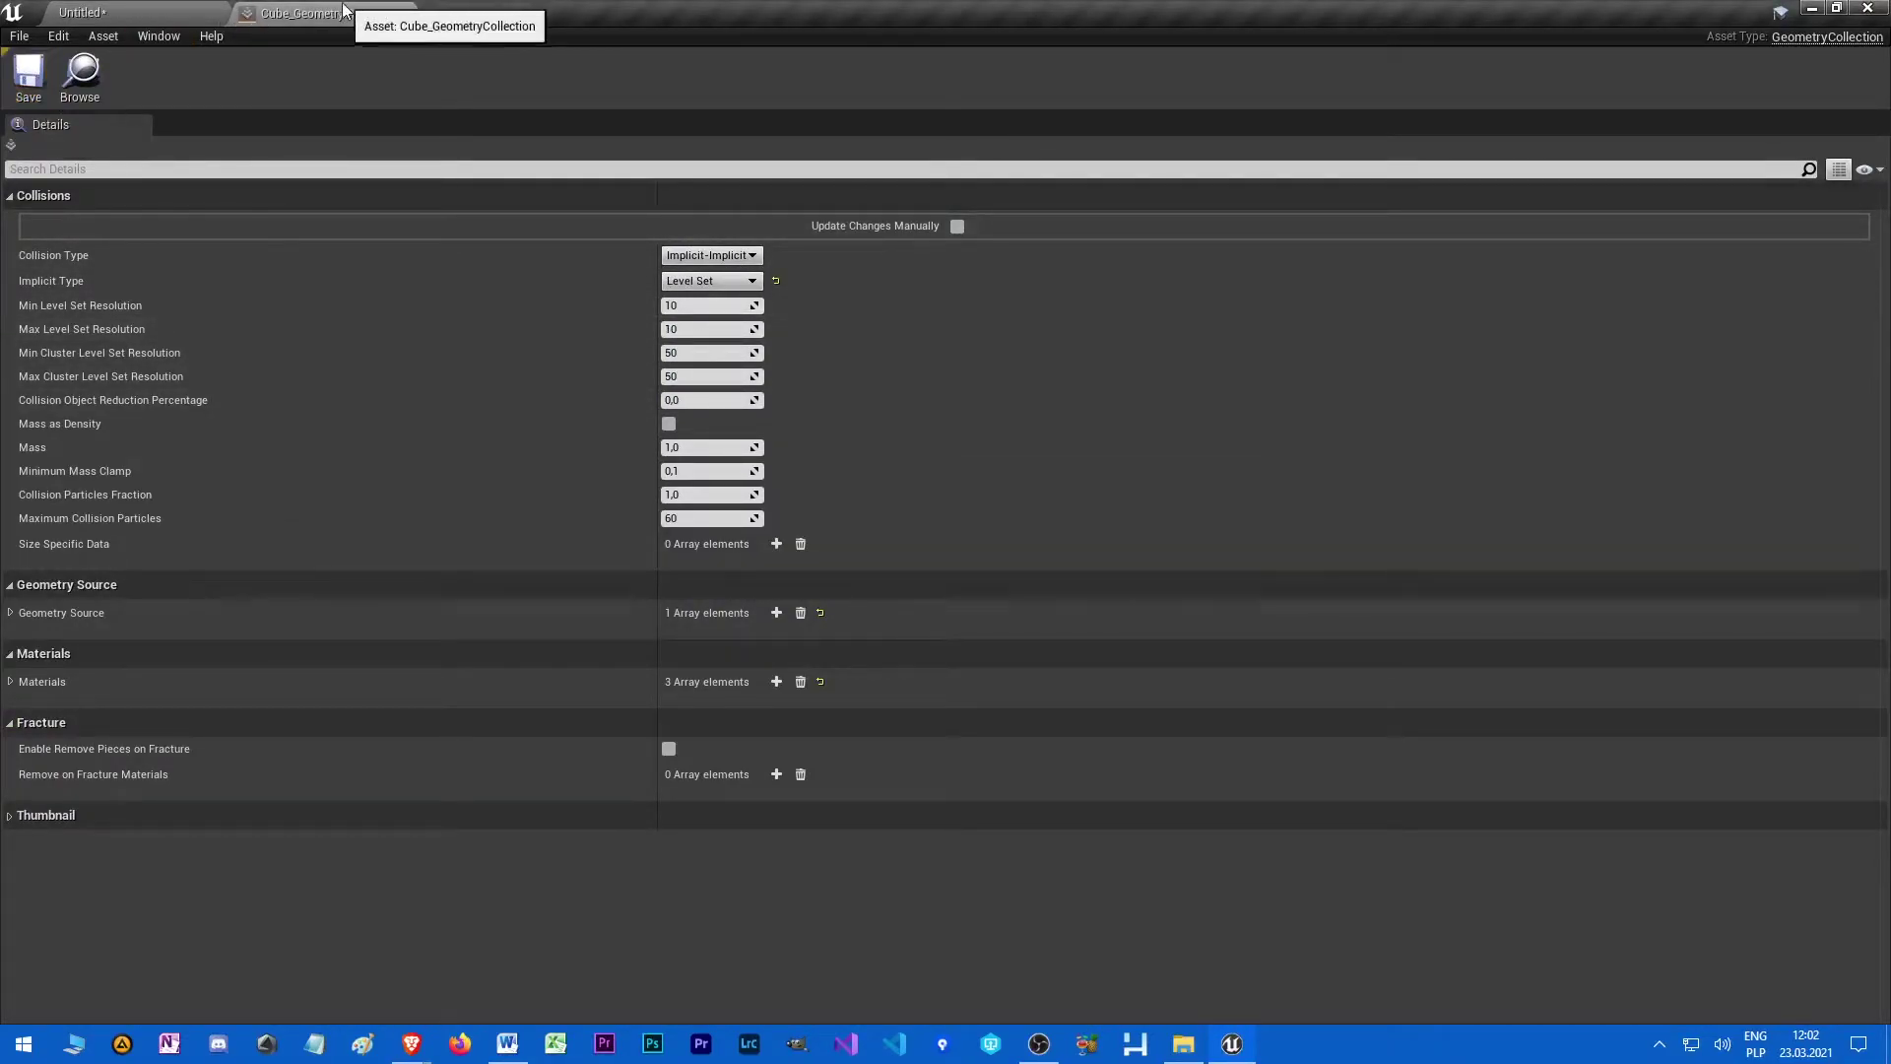
{"action": "left_click", "coordinate": [405, 13]}
{"action": "double_click", "coordinate": [69, 814]}
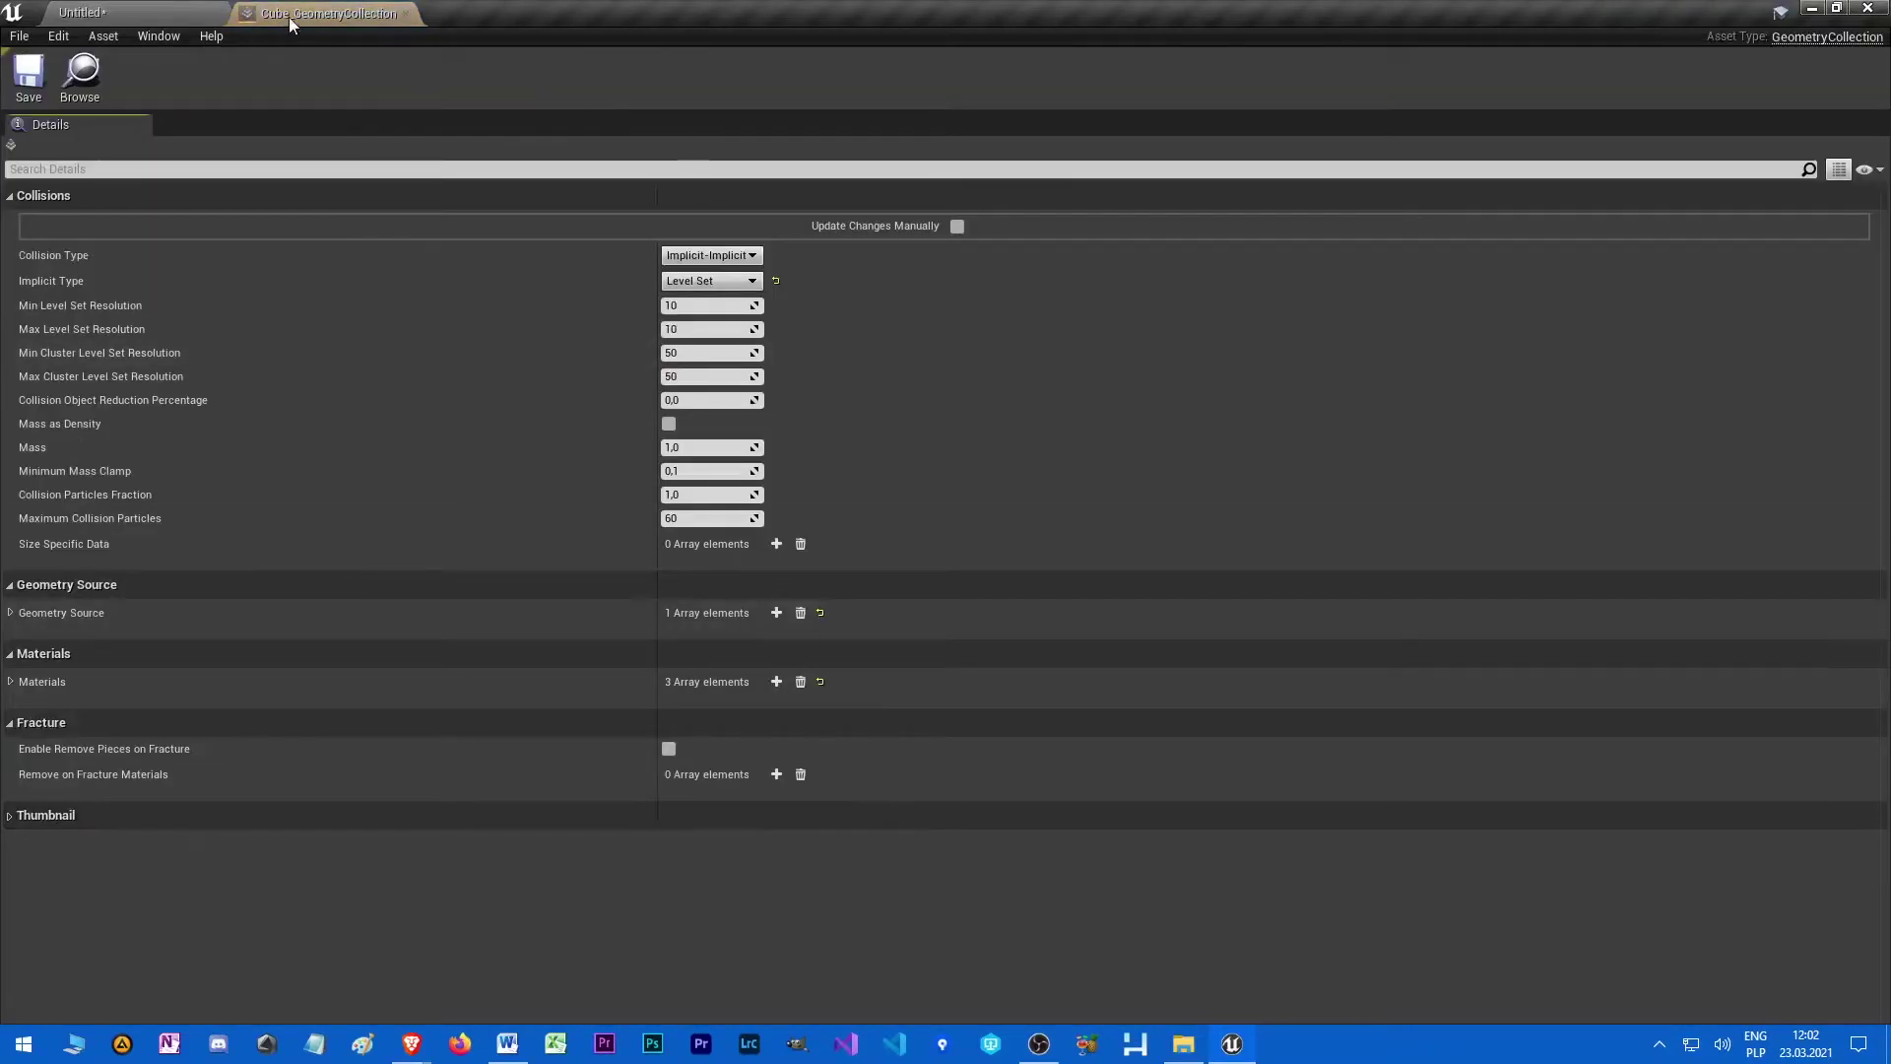
{"action": "left_click", "coordinate": [405, 12]}
- Play the level again, fly around the collapsed cube pieces to examine their collisions, and stop the simulation
{"action": "left_click", "coordinate": [1130, 75]}
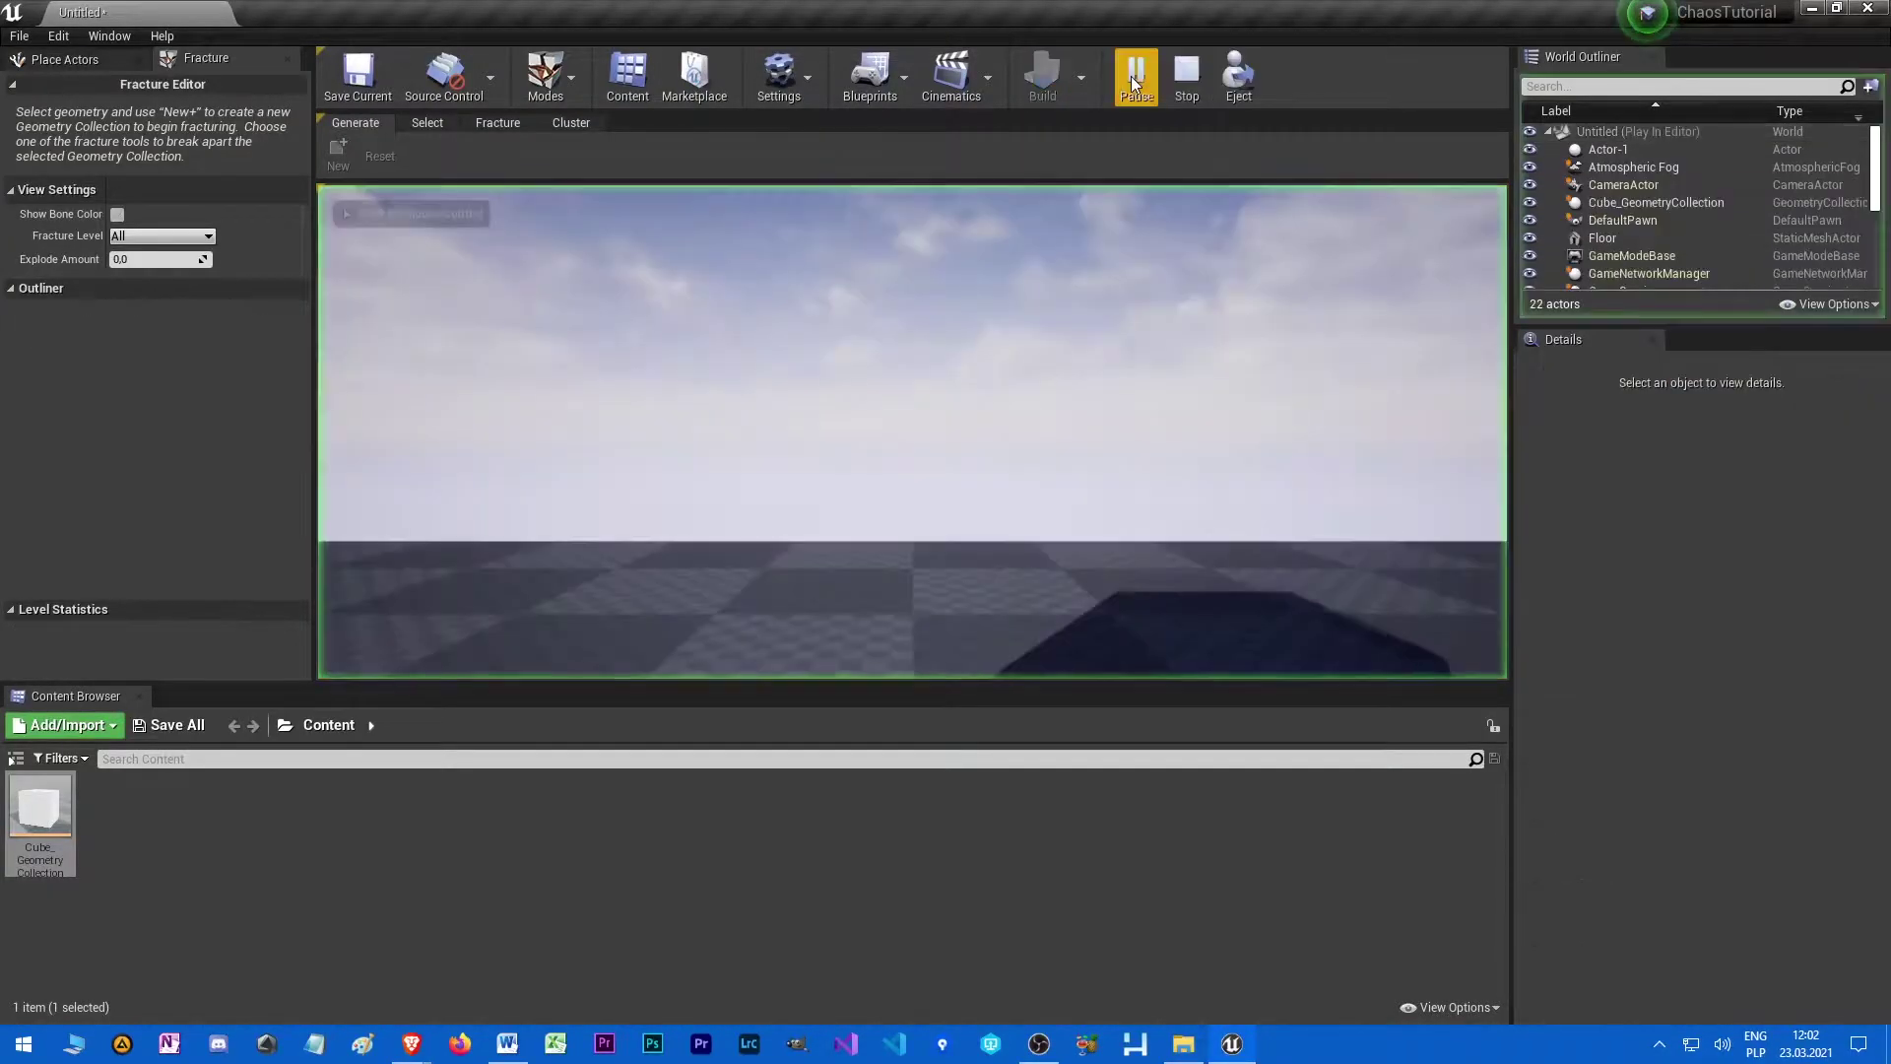
{"action": "key", "text": "w"}
{"action": "key", "text": "w"}
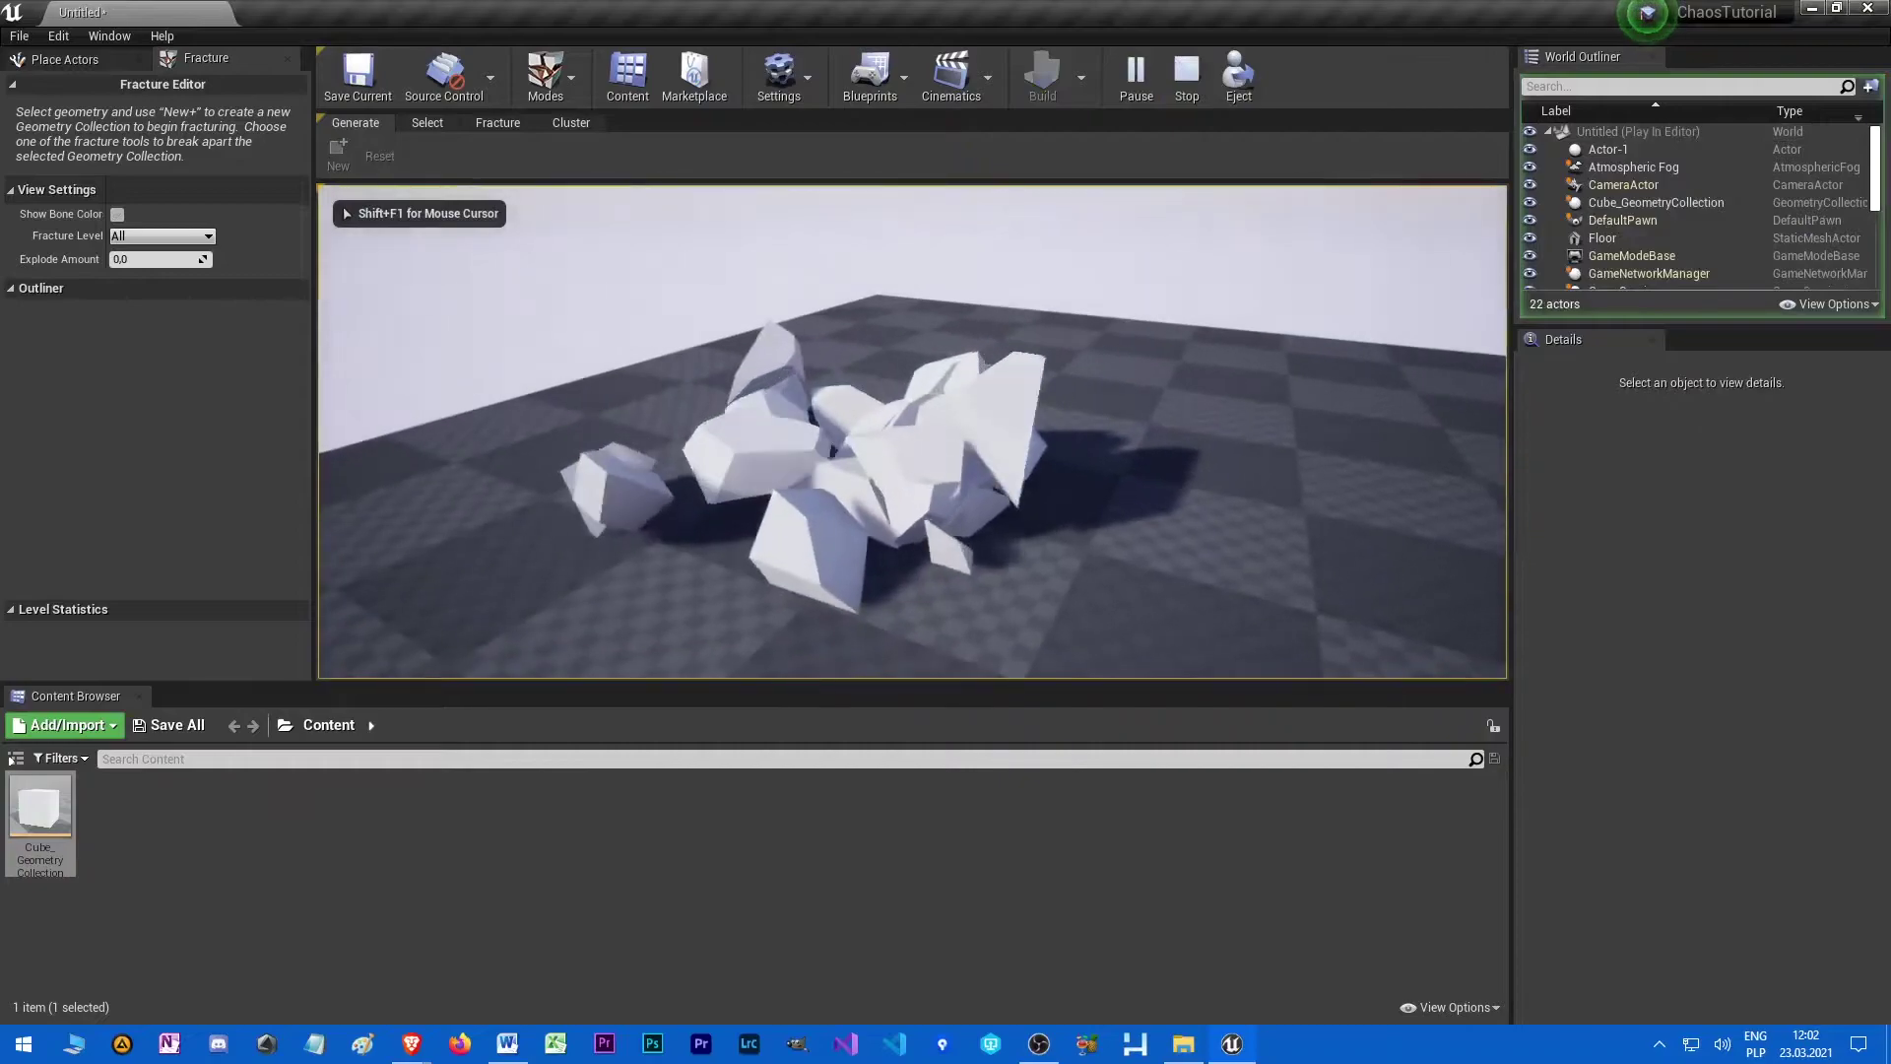
{"action": "key", "text": "s"}
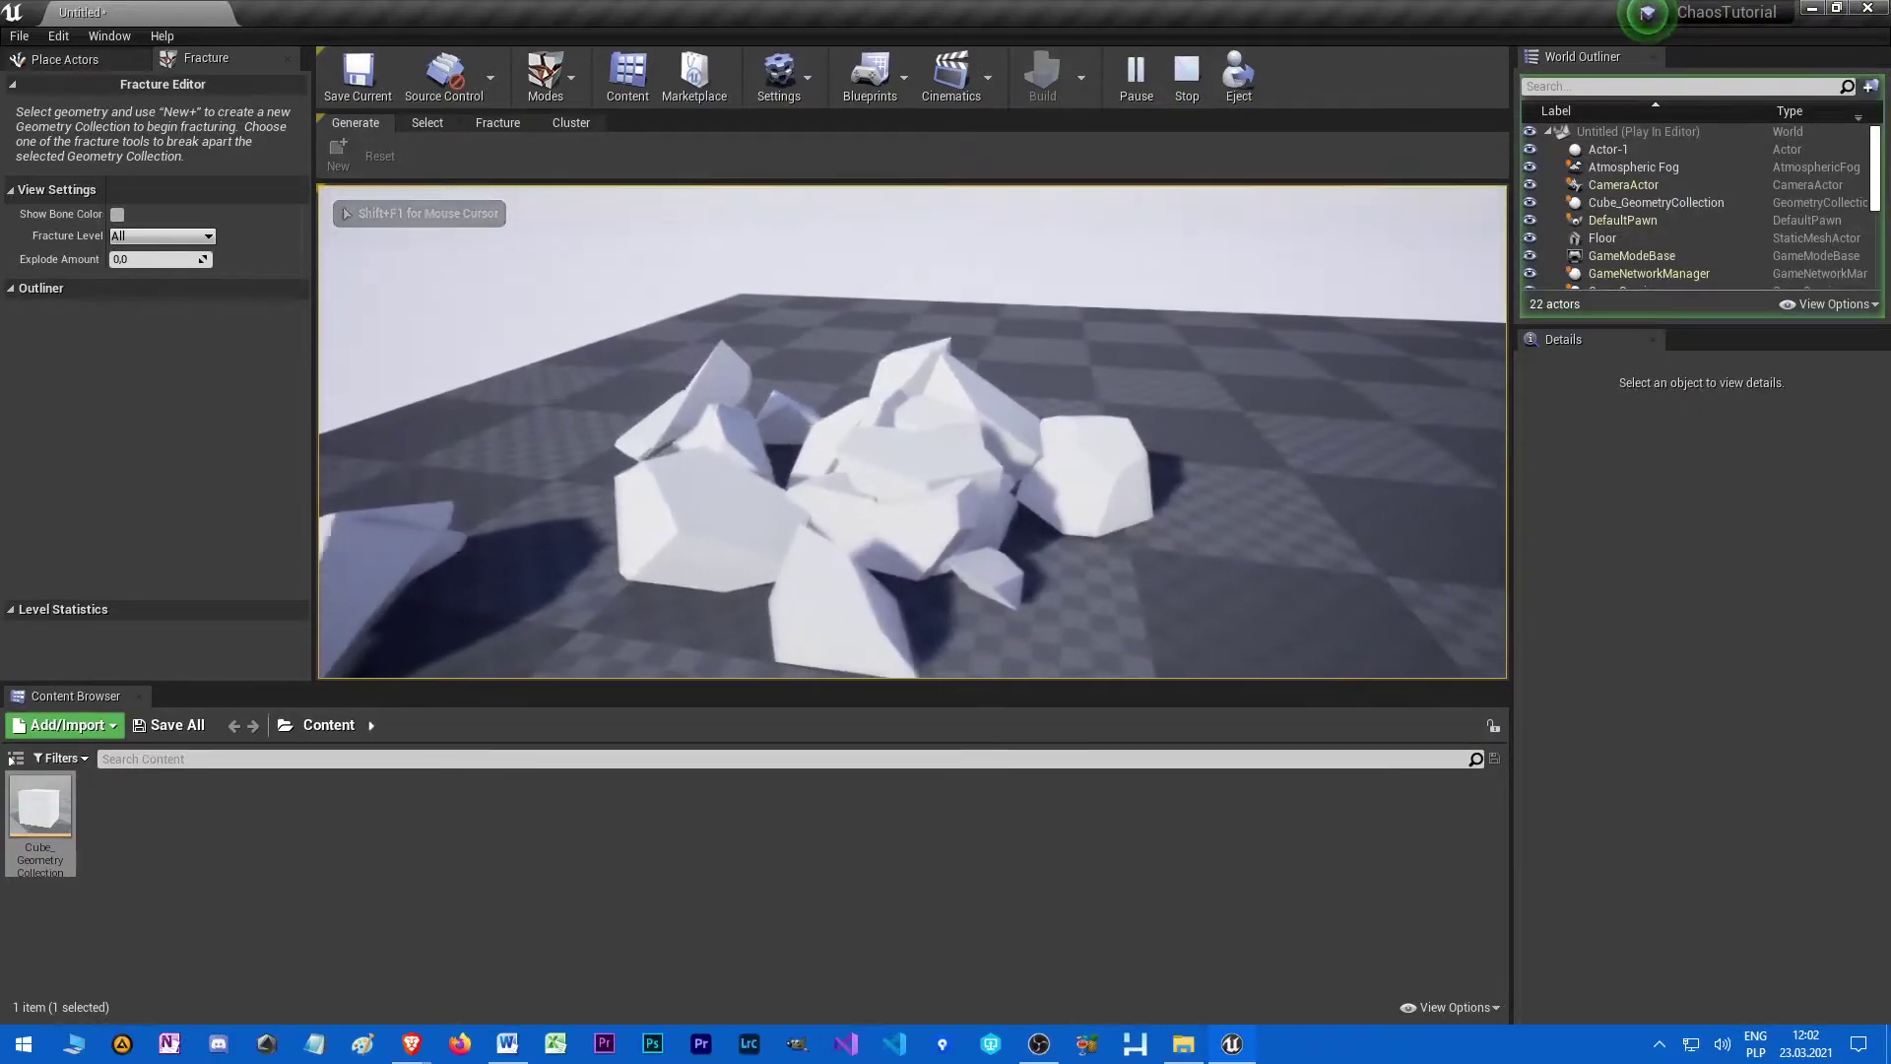
{"action": "key", "text": "a"}
{"action": "key", "text": "w"}
{"action": "key", "text": "s"}
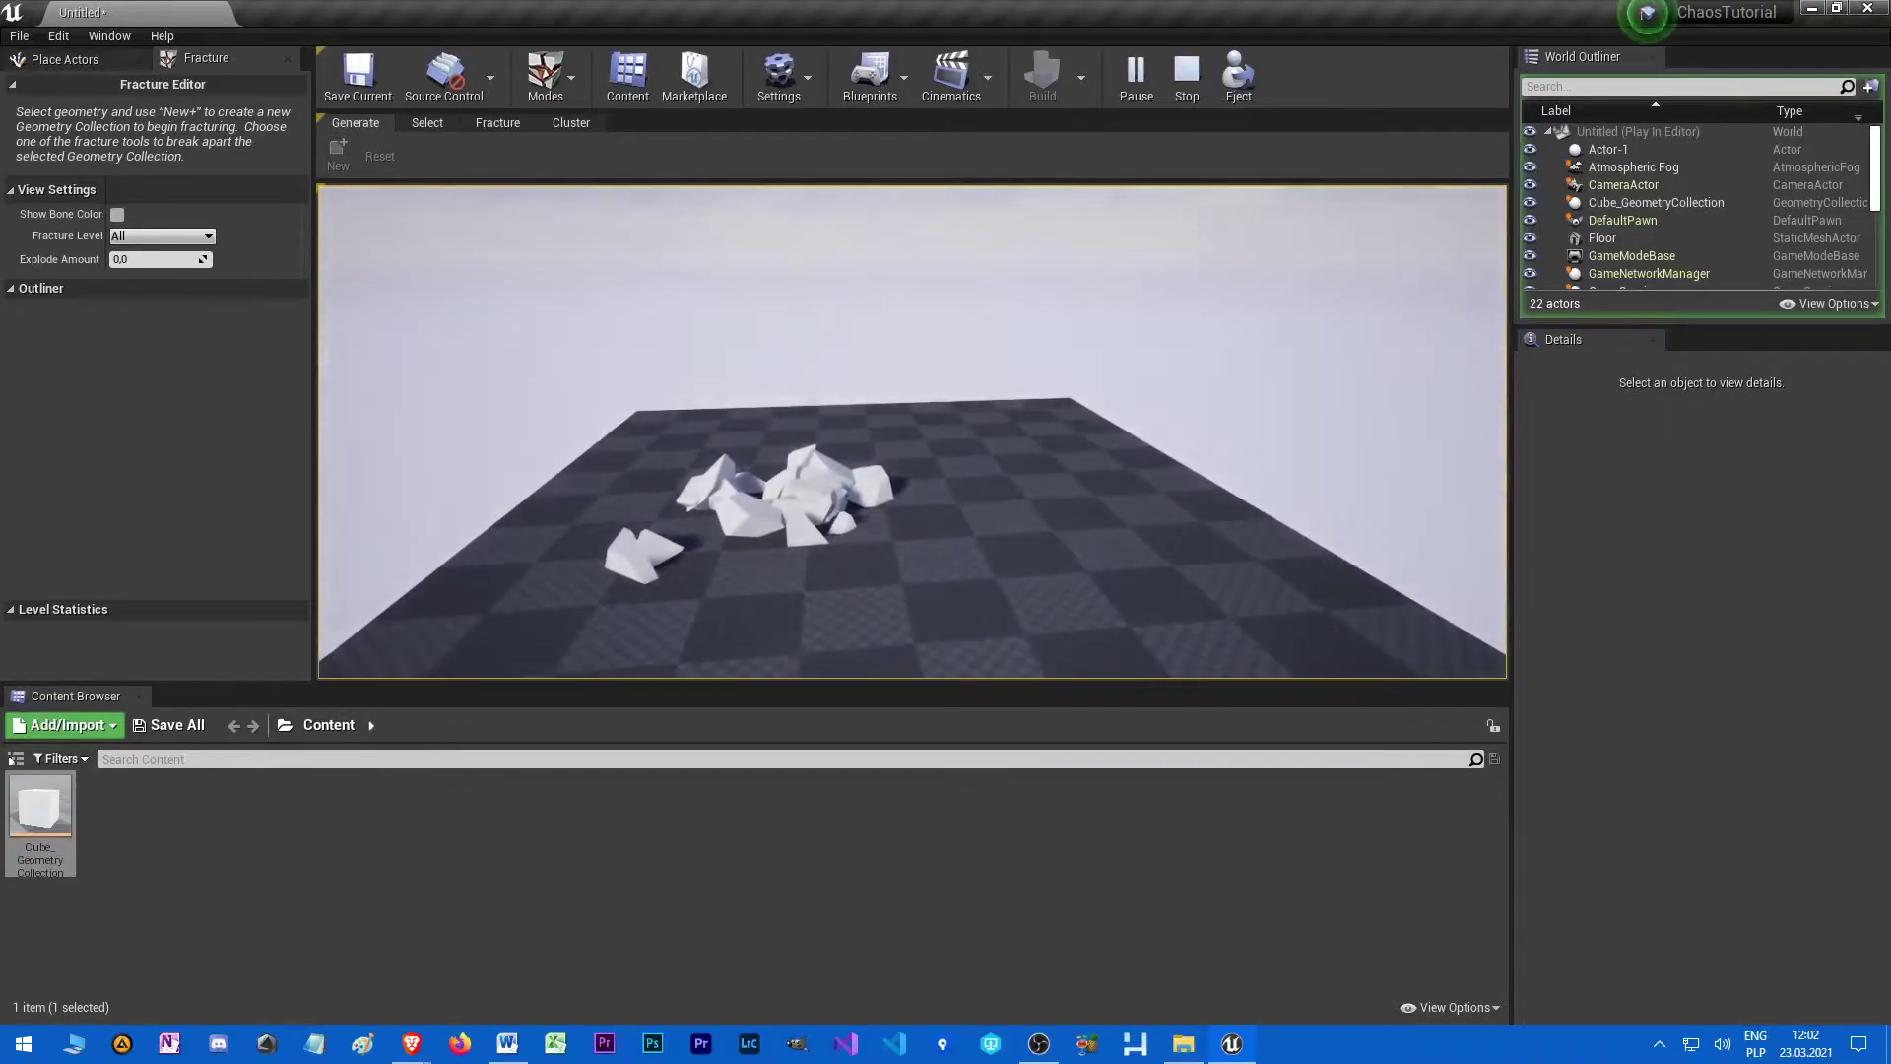
{"action": "key", "text": "Escape"}
{"action": "key", "text": "w"}
{"action": "key", "text": "d"}
{"action": "mouse_move", "coordinate": [1035, 482]}
{"action": "right_mouse_down"}
{"action": "mouse_move", "coordinate": [1093, 482]}
{"action": "mouse_move", "coordinate": [1035, 481]}
{"action": "right_mouse_up"}
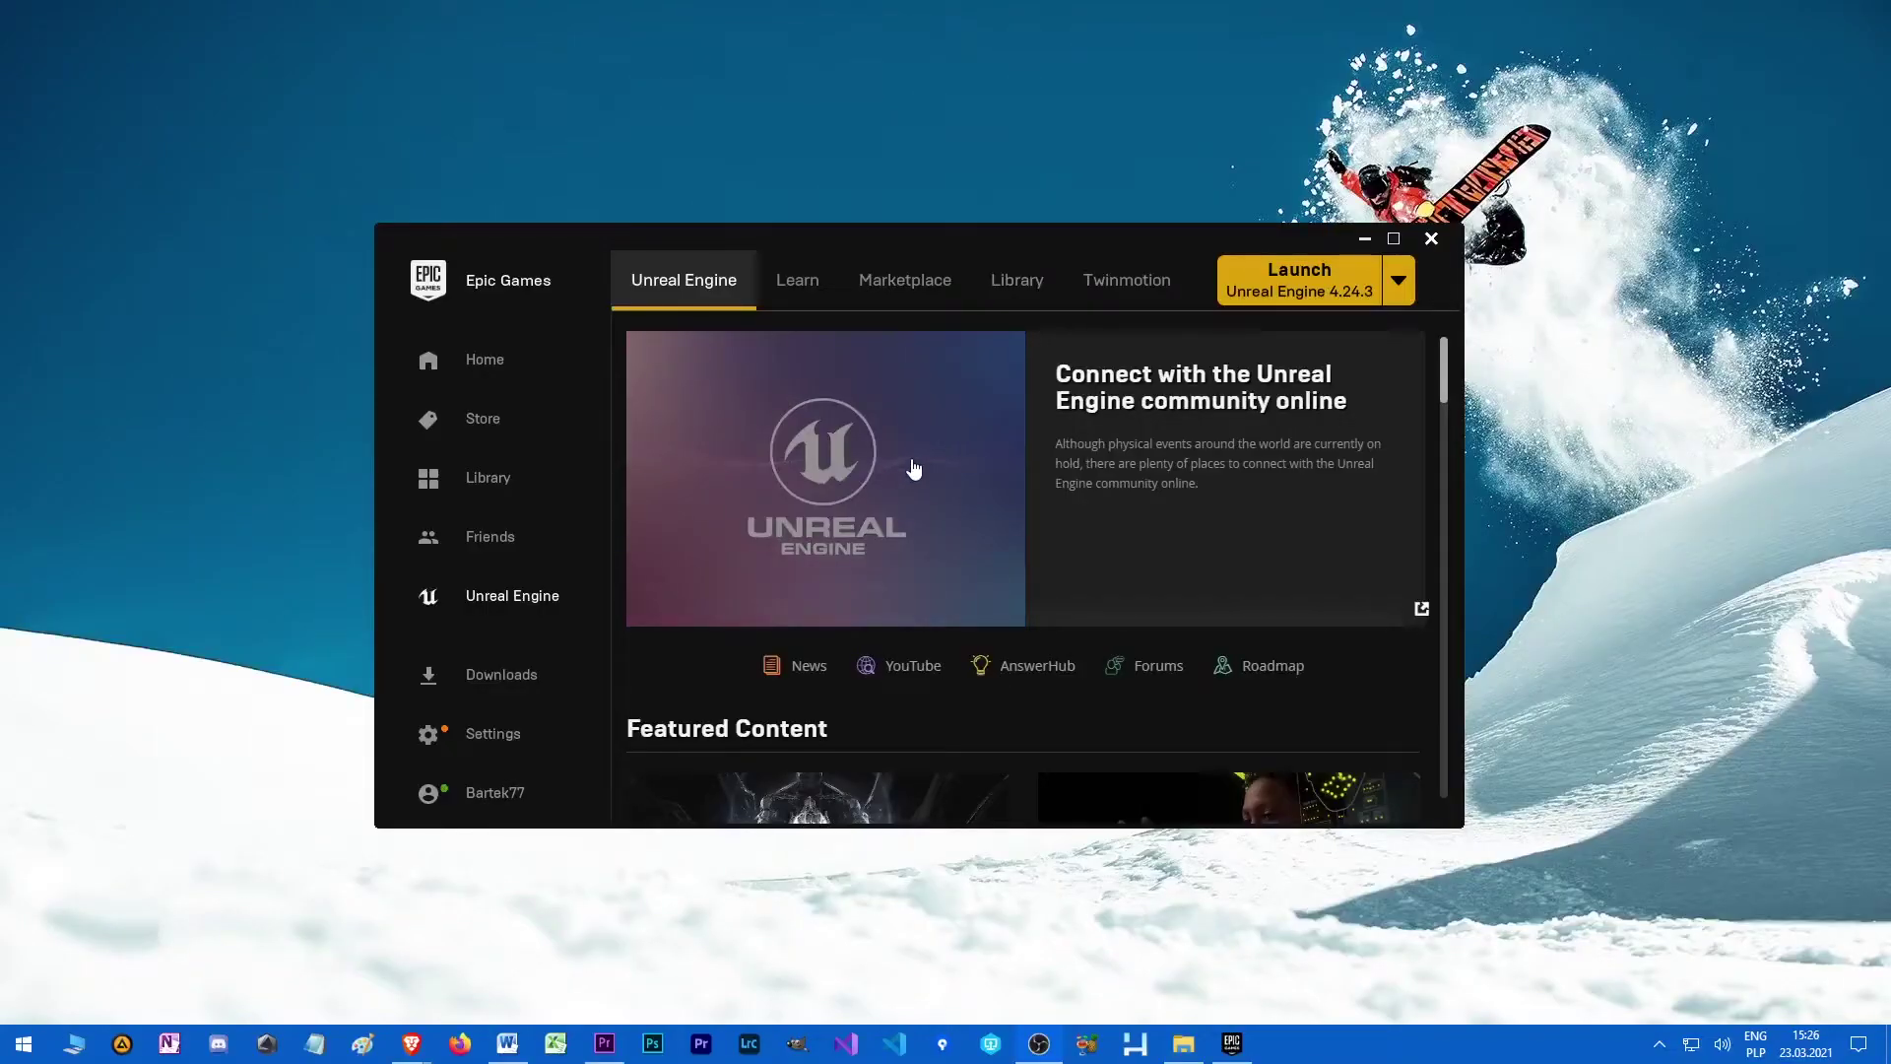
- Switch to the Epic Games Launcher and open the Chaos Destruction Demo page from the Learn samples
{"action": "left_click", "coordinate": [796, 283]}
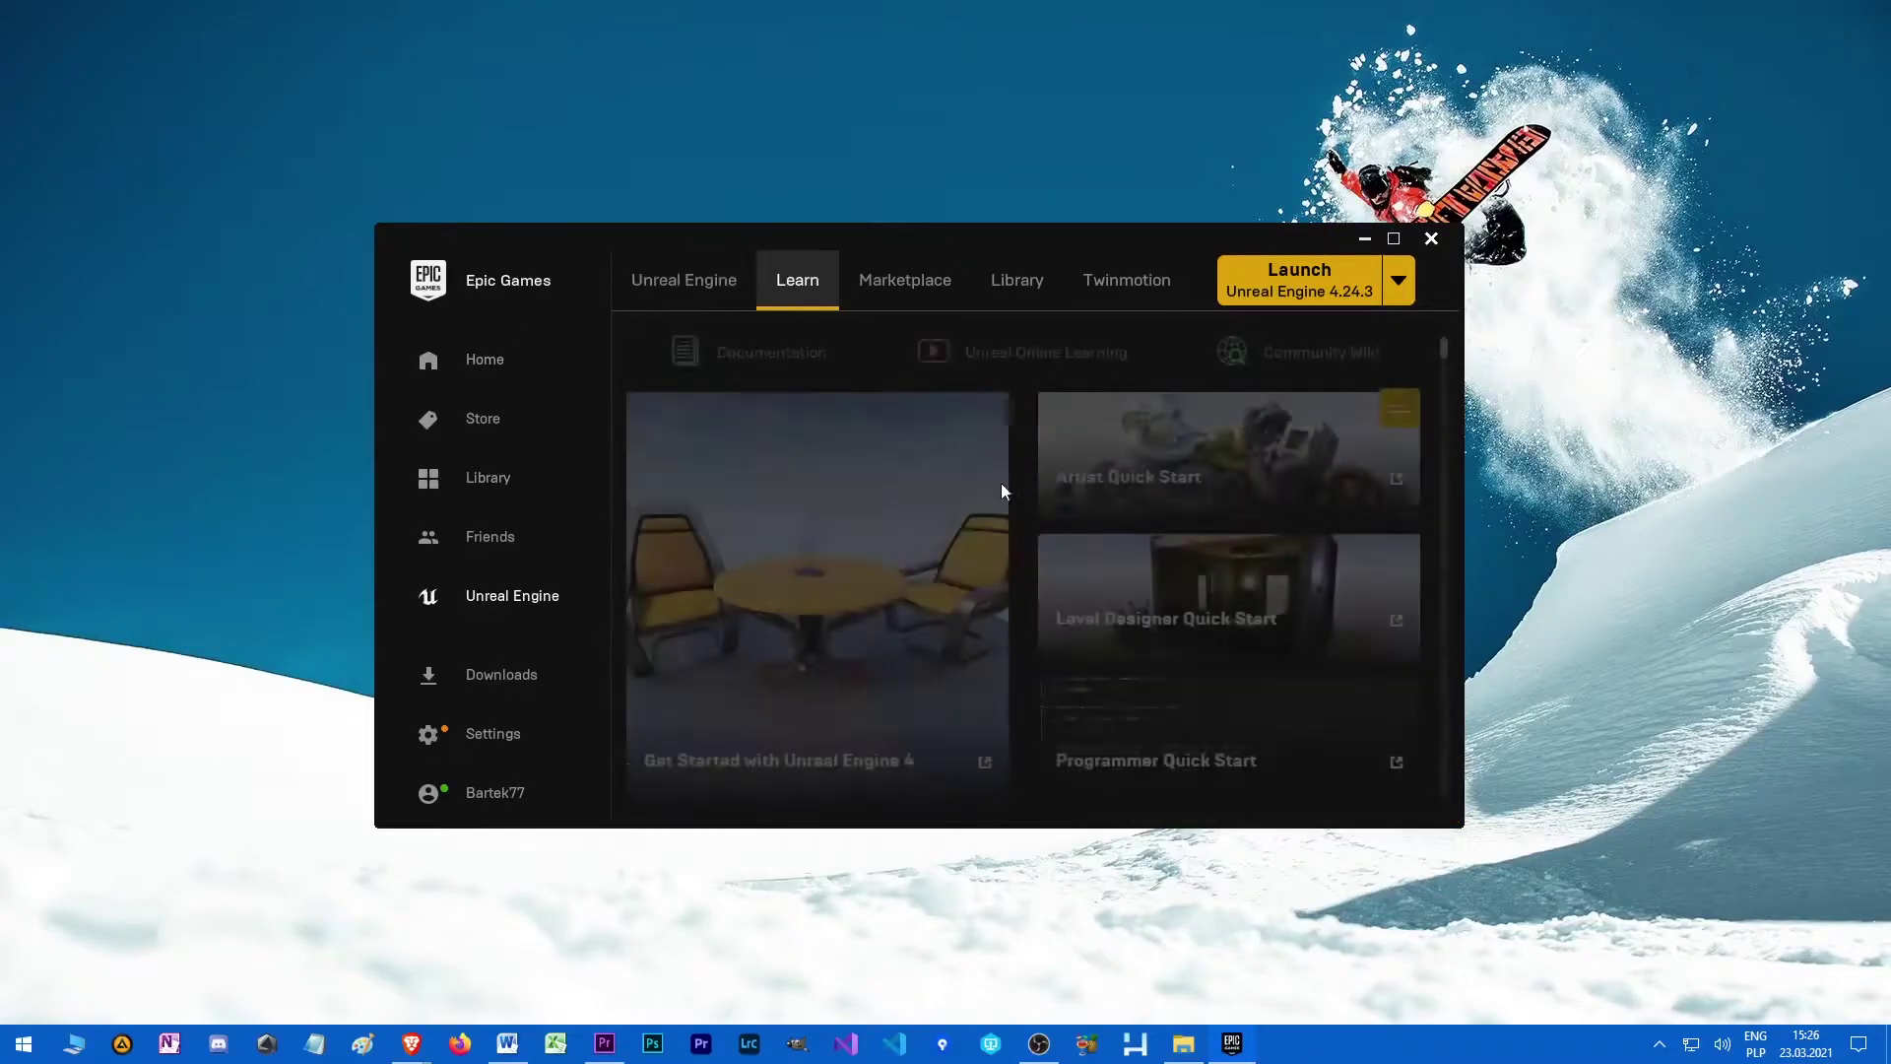
{"action": "double_click", "coordinate": [979, 260]}
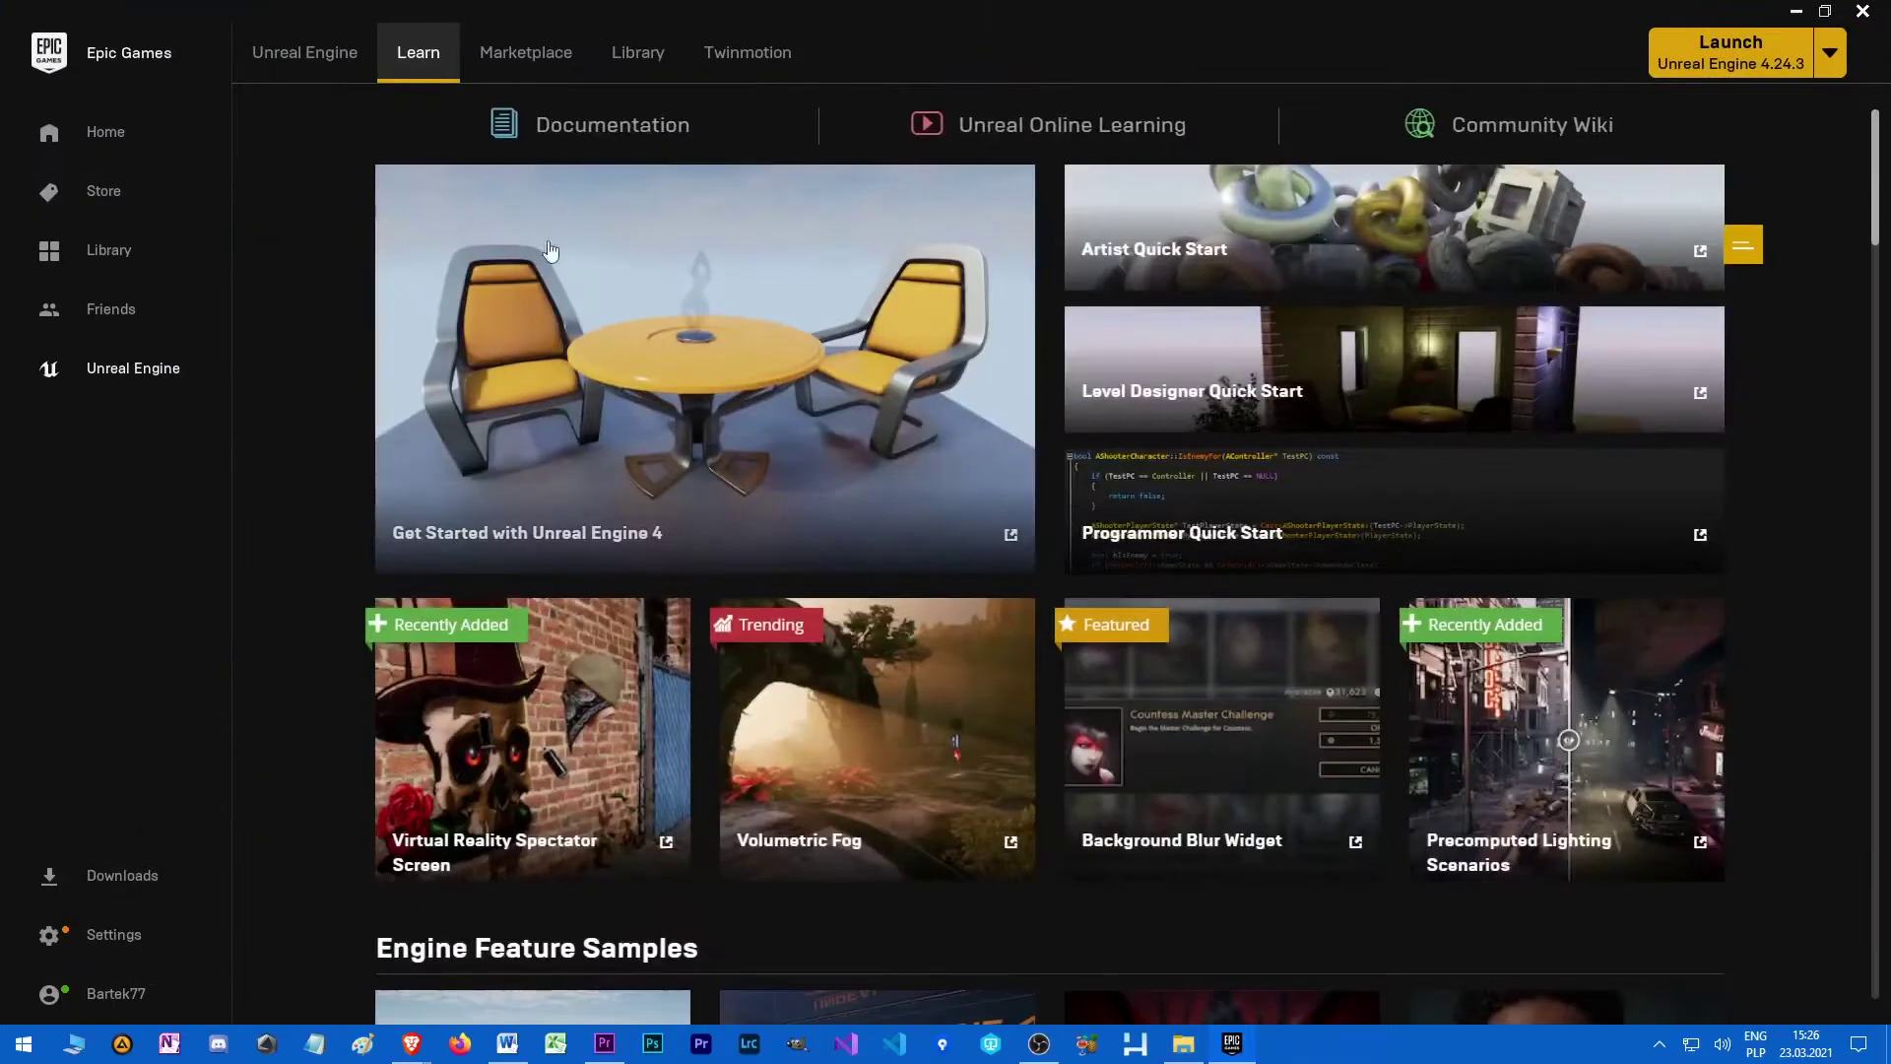
{"action": "scroll", "coordinate": [1289, 690], "scroll_direction": "down", "scroll_amount": 12}
{"action": "scroll", "coordinate": [1289, 689], "scroll_direction": "up", "scroll_amount": 2}
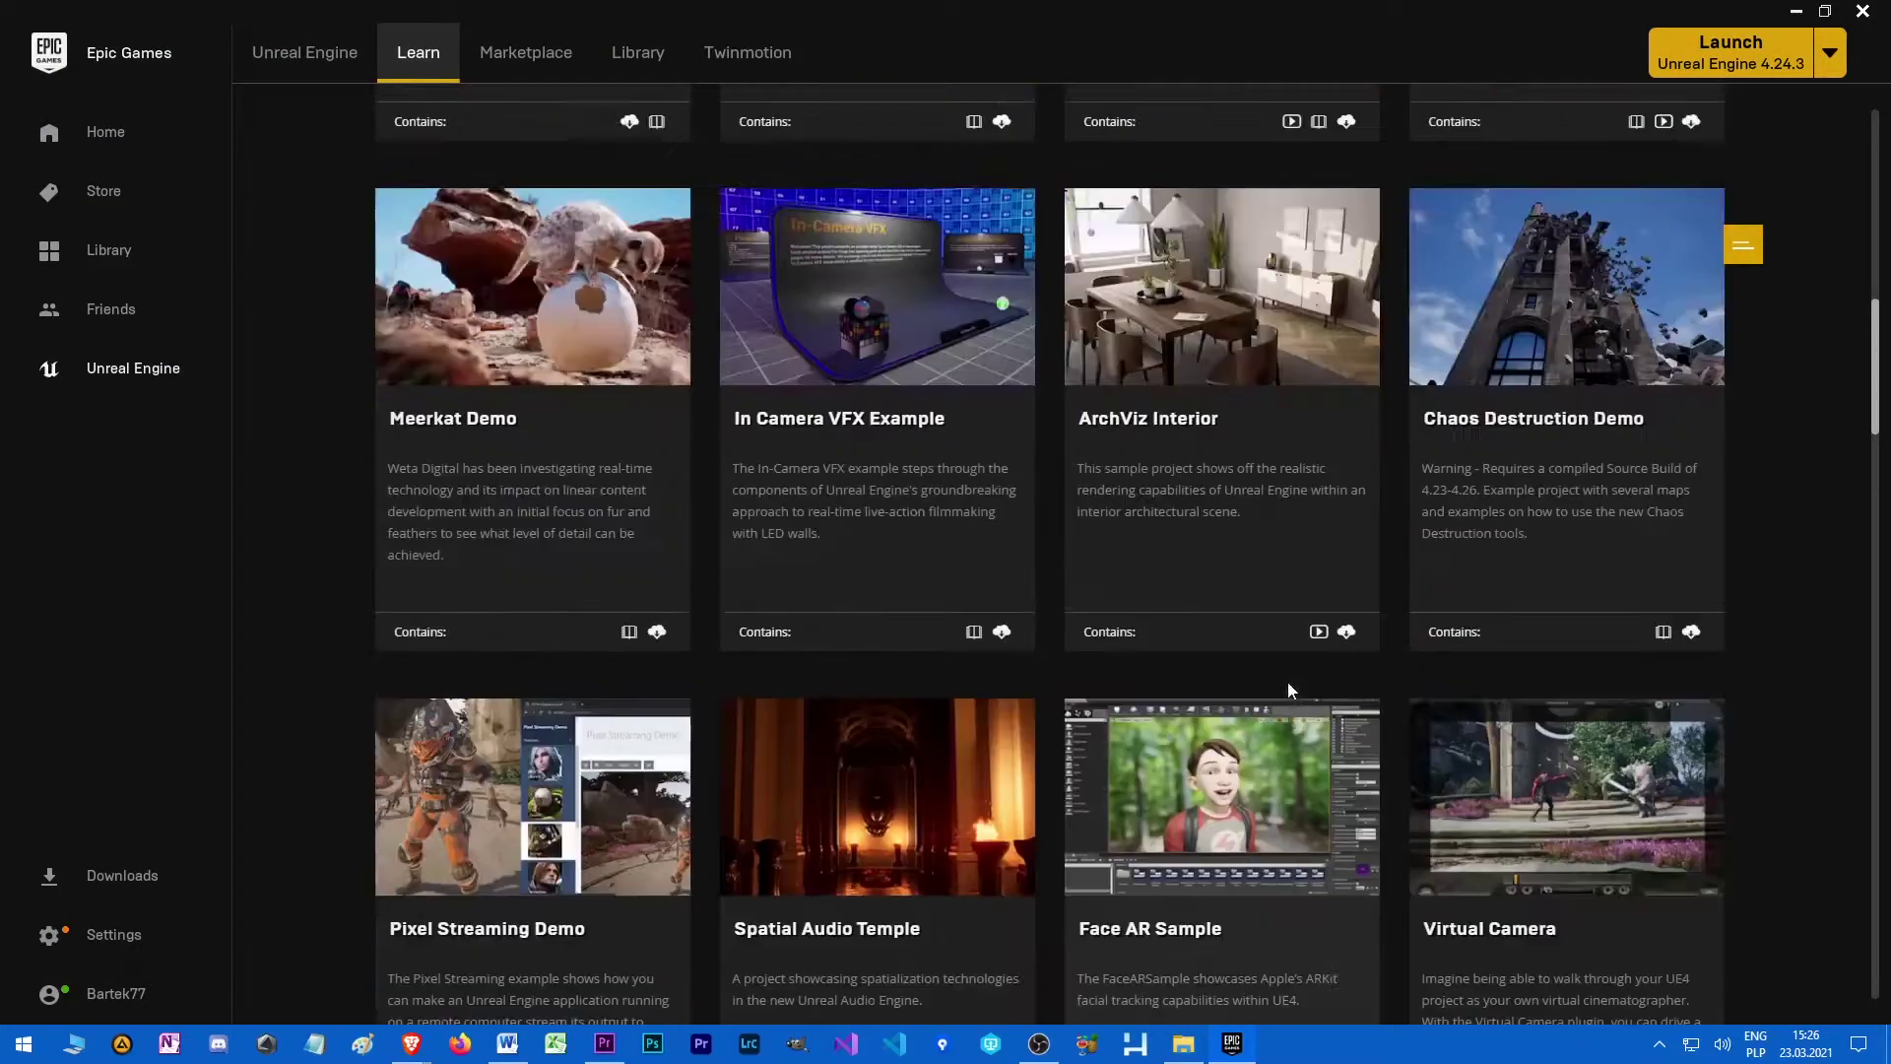
{"action": "scroll", "coordinate": [1356, 708], "scroll_direction": "up", "scroll_amount": 3}
{"action": "left_click", "coordinate": [1543, 647]}
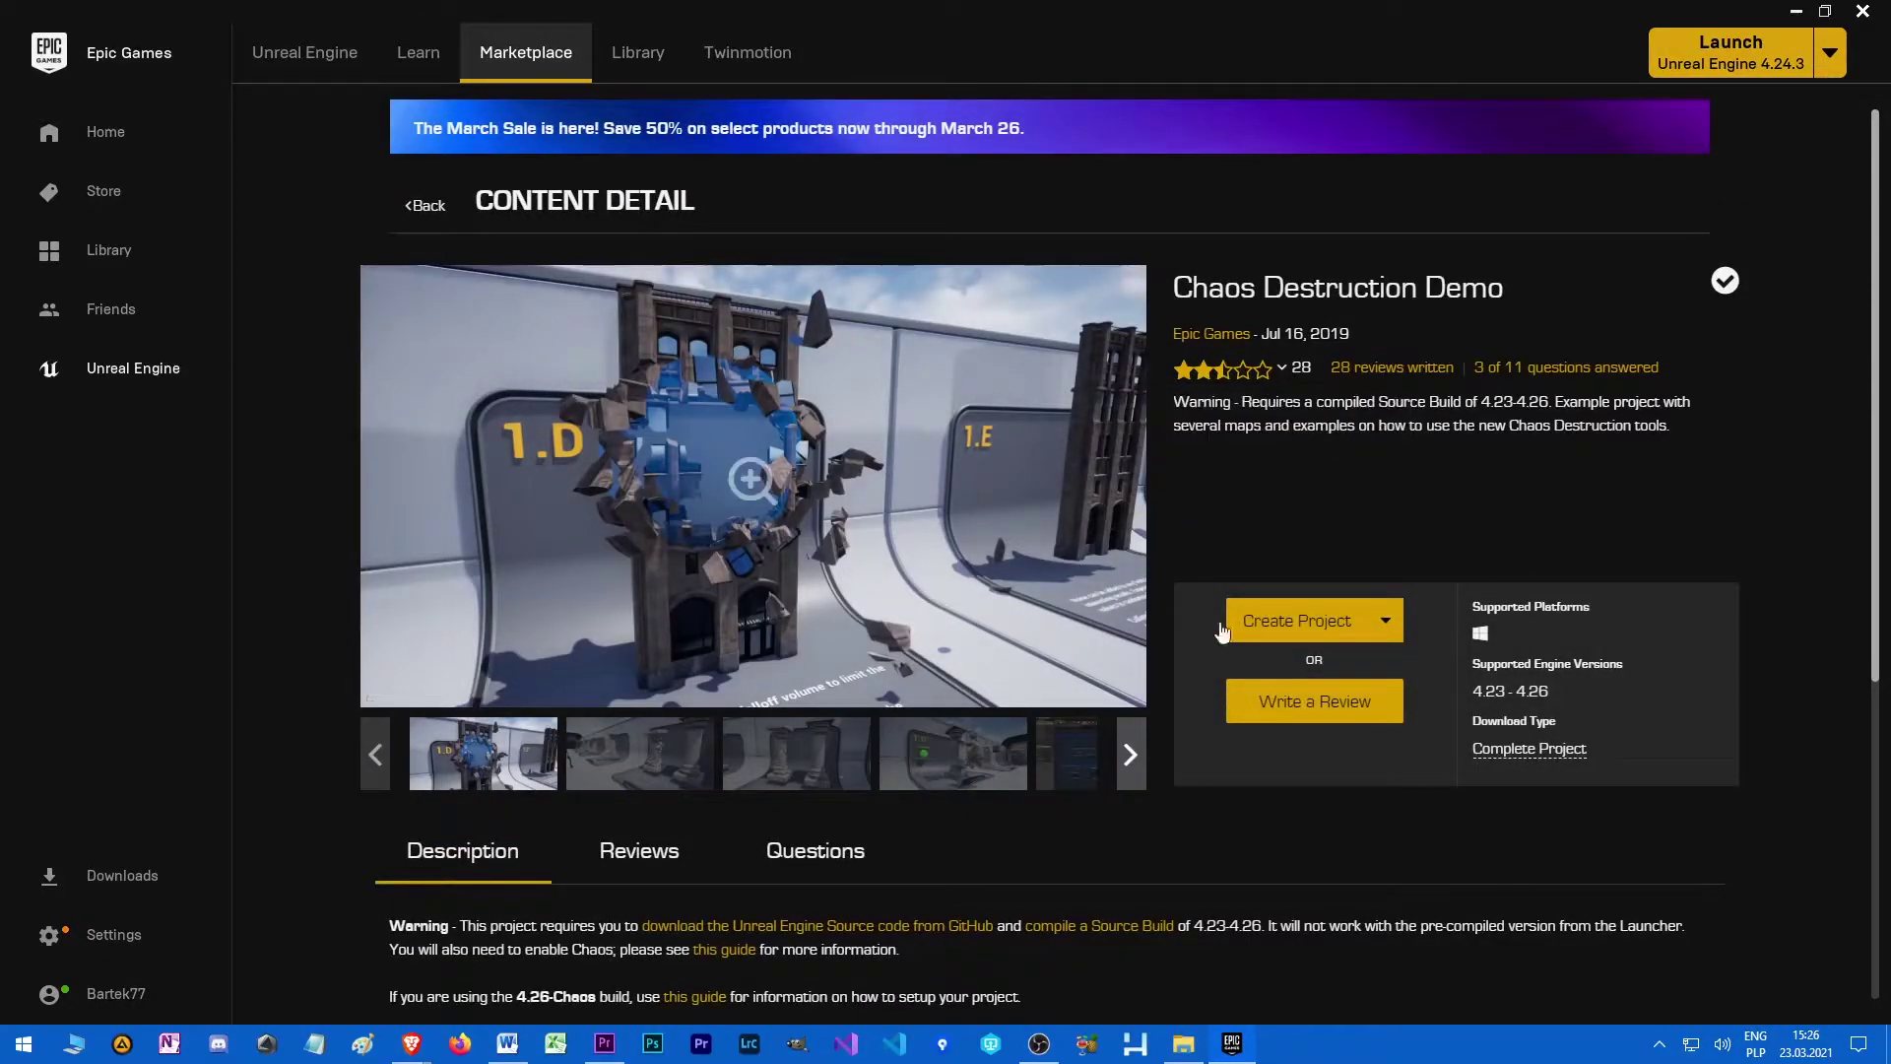
- Start creating a project from the Chaos Destruction Demo and select engine version 4.26 for it
{"action": "left_click", "coordinate": [1393, 627]}
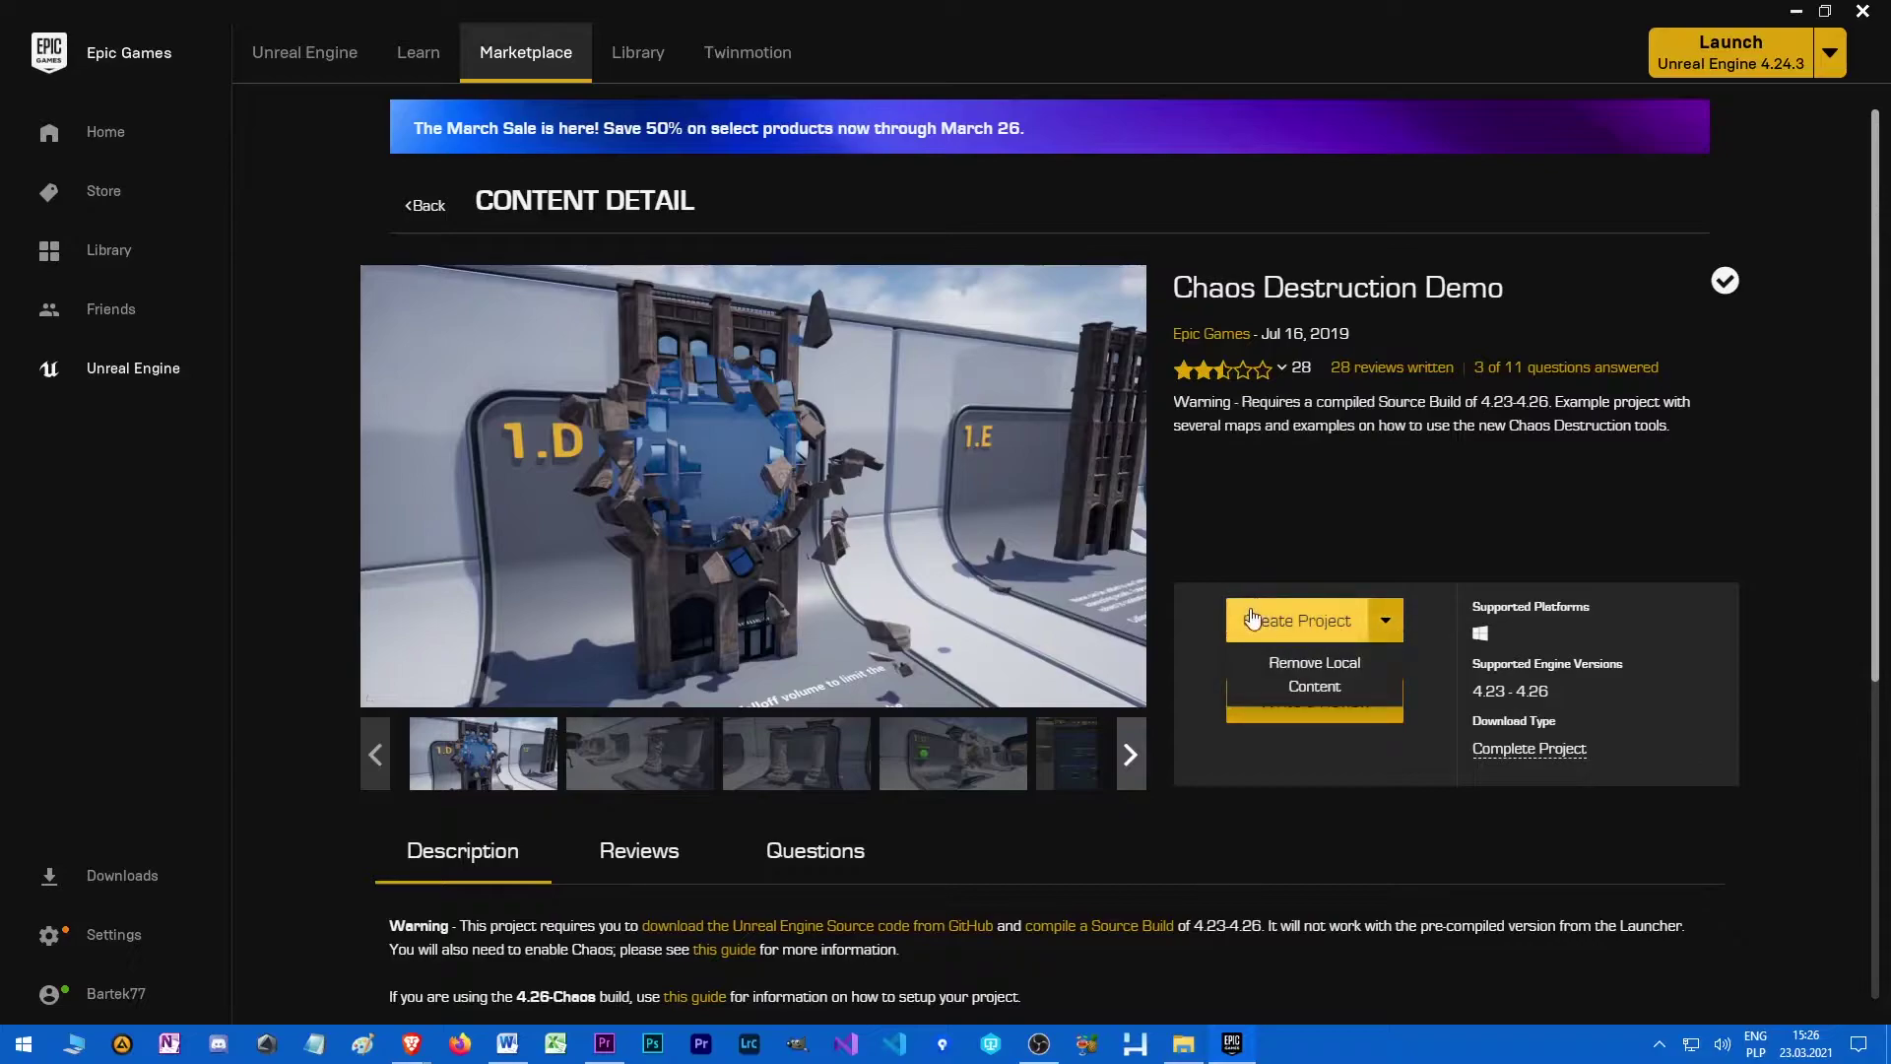
{"action": "left_click", "coordinate": [1308, 631]}
{"action": "left_click", "coordinate": [1020, 540]}
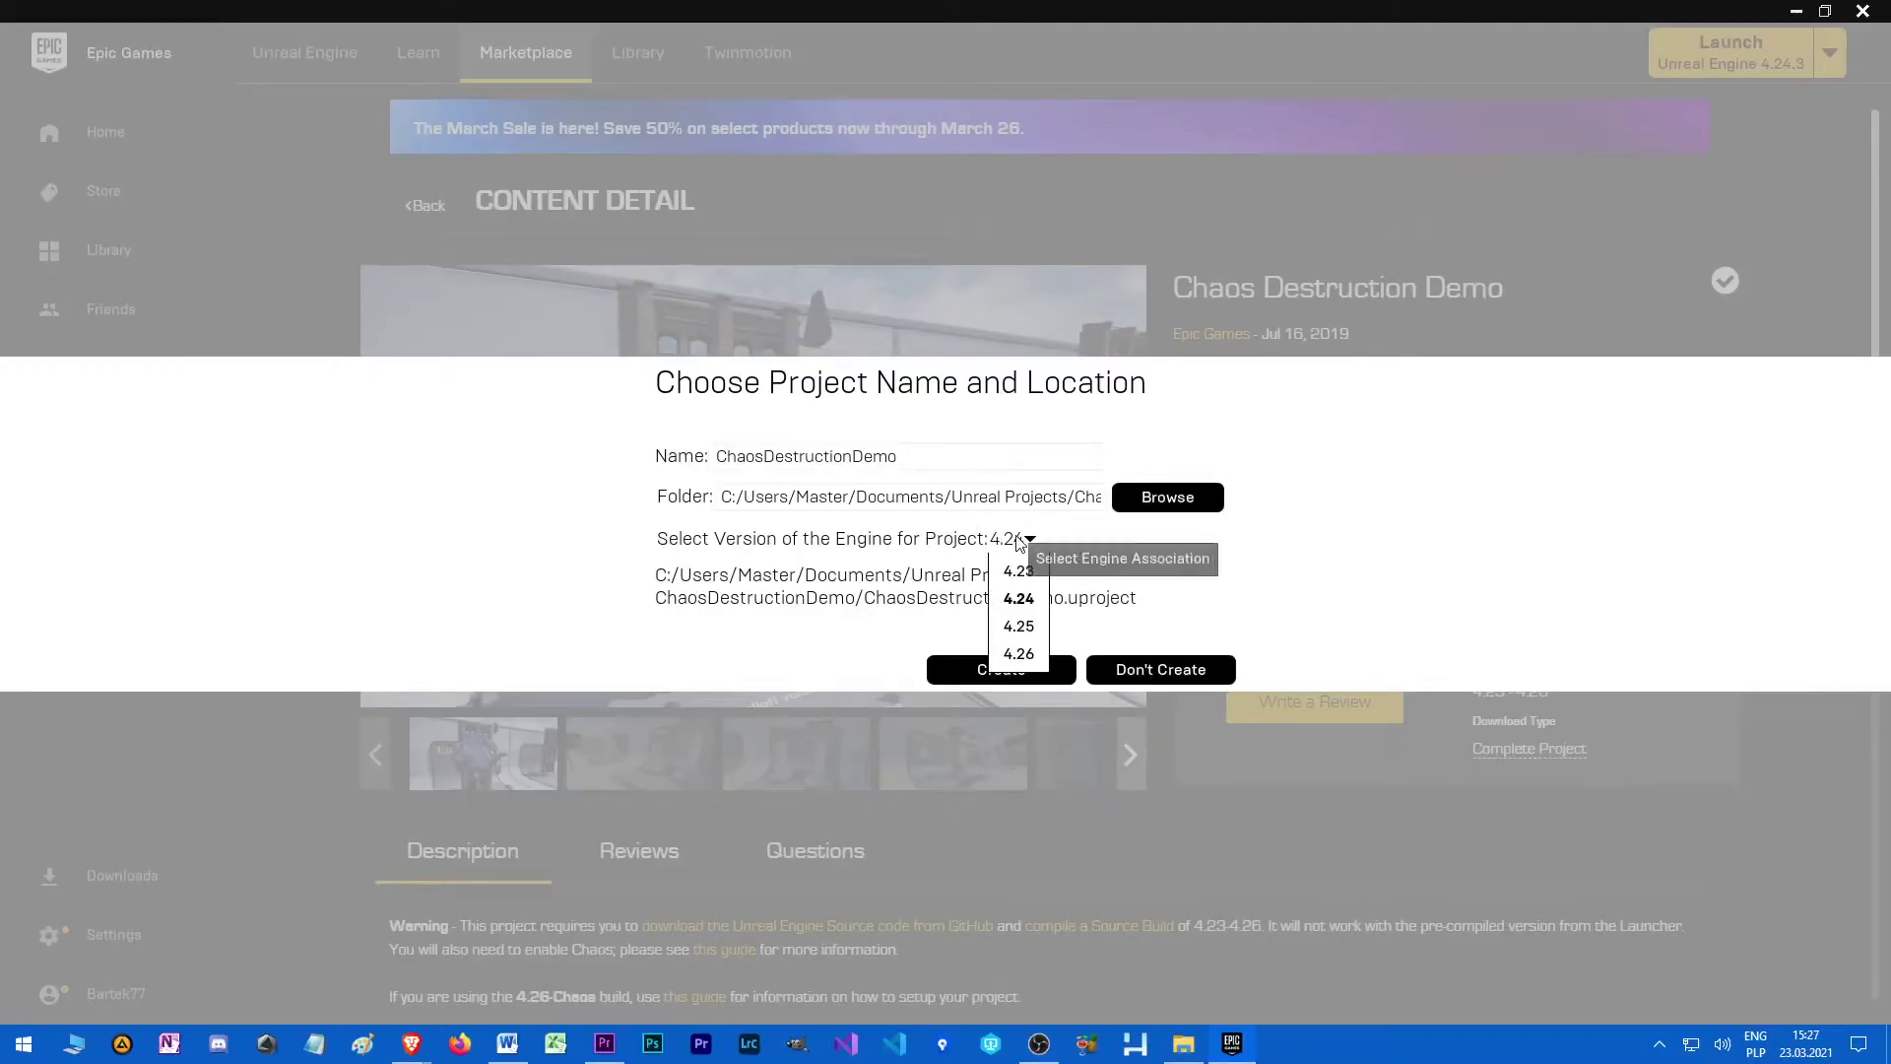
{"action": "left_click", "coordinate": [1019, 653]}
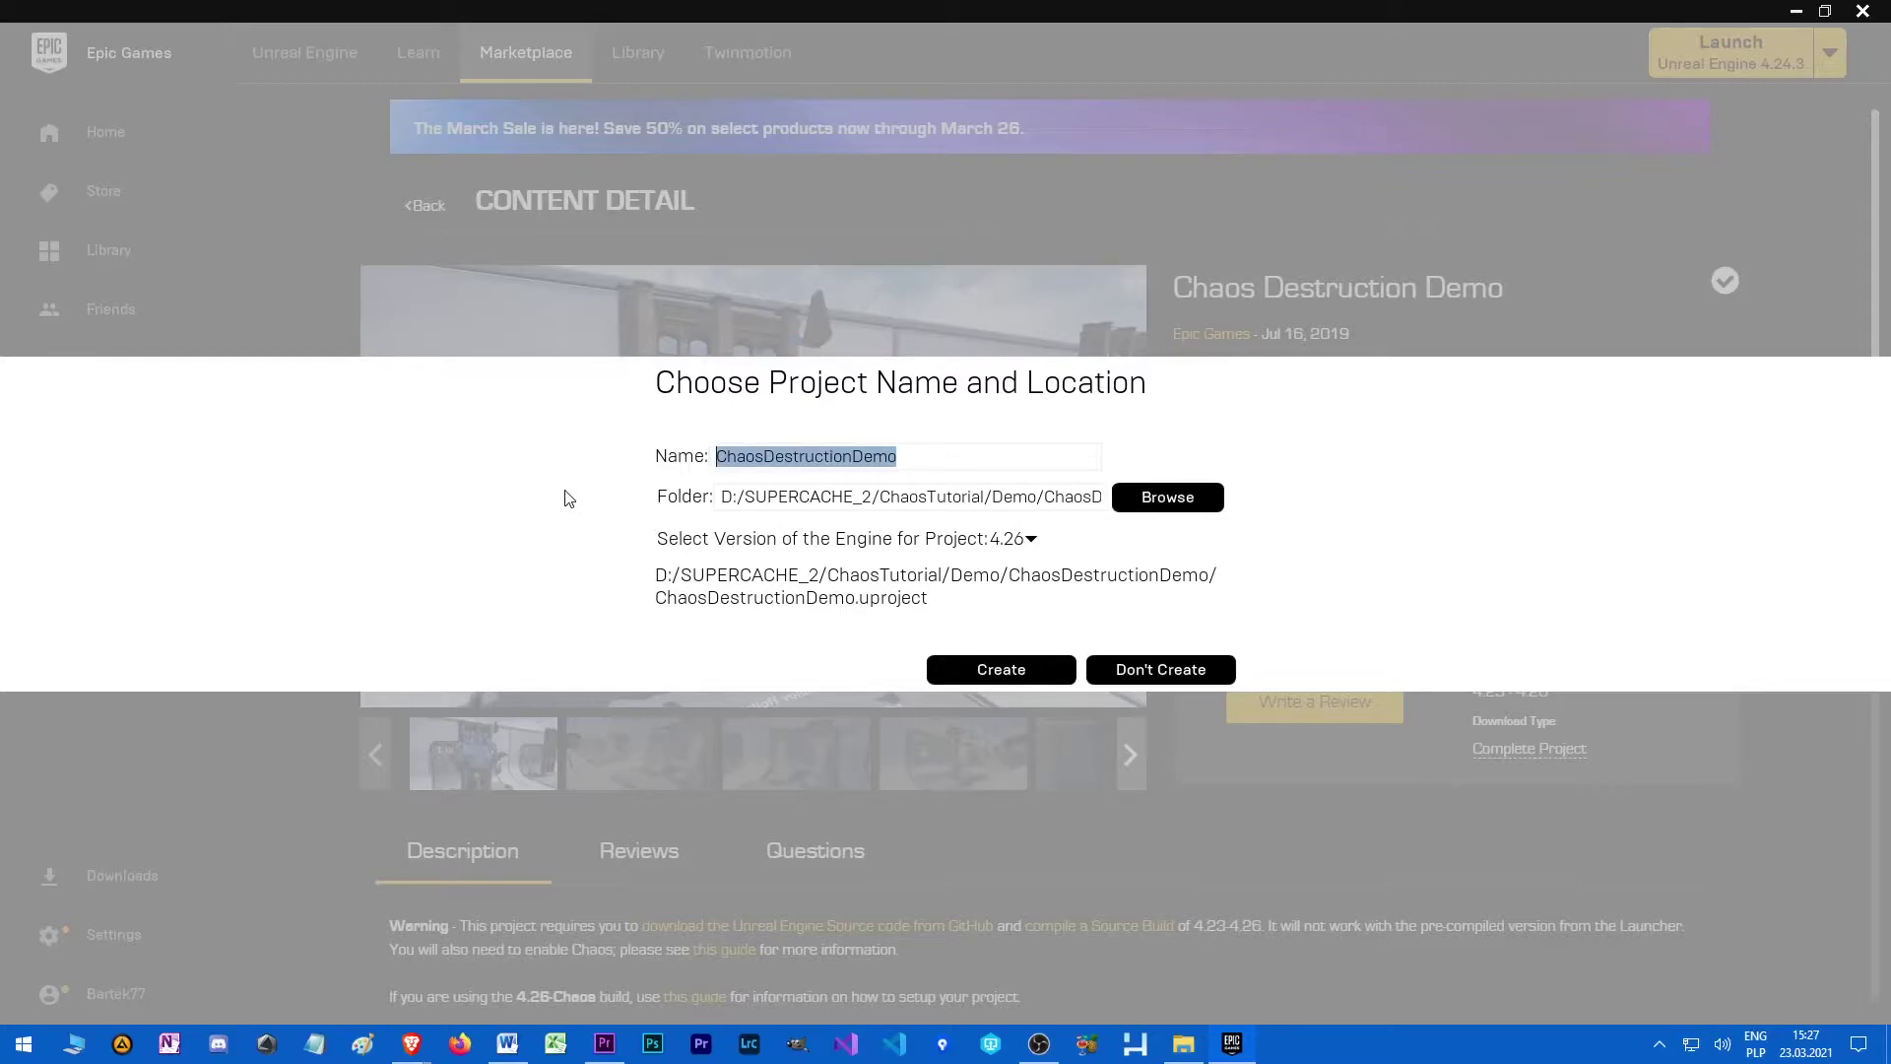
- Name the project ChaosDemo, create it in D:/SUPERCACHE_2/ChaosTutorial/Demo, and open the Demo folder in File Explorer
{"action": "type", "text": "Chaos"}
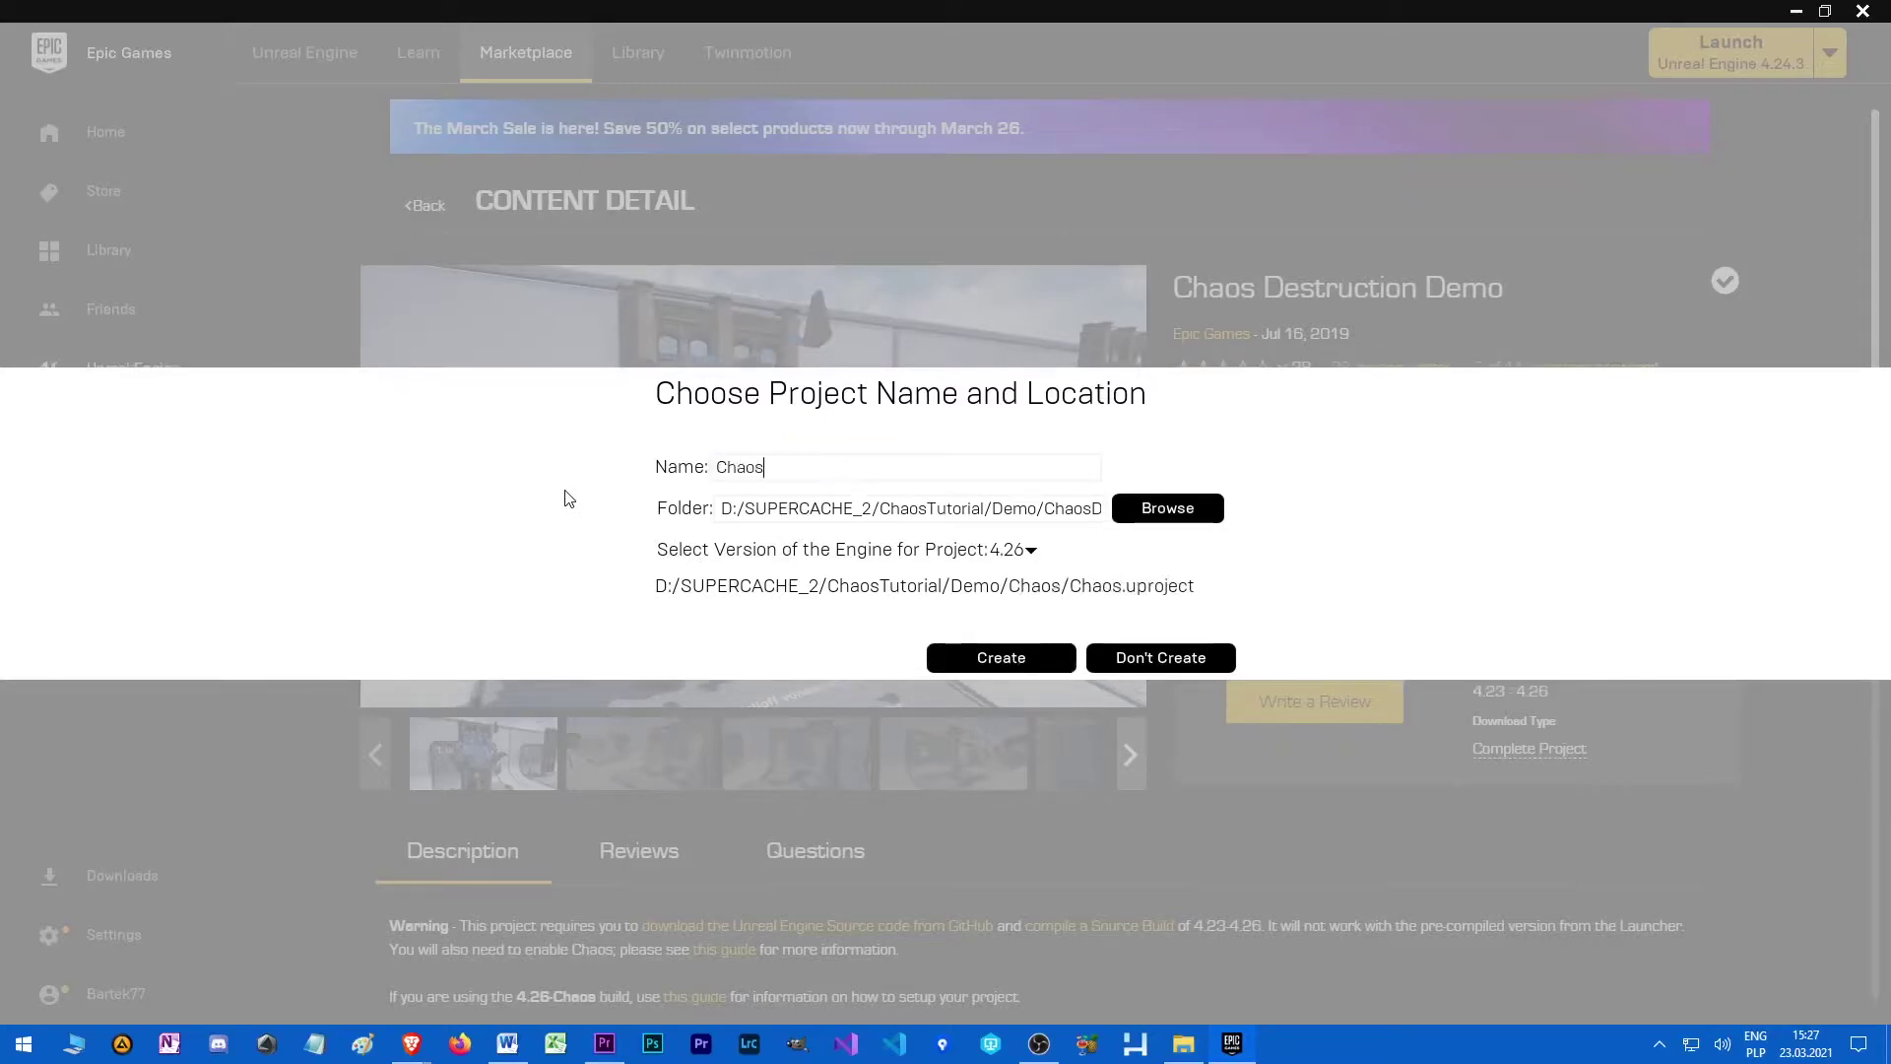
{"action": "type", "text": "Demo"}
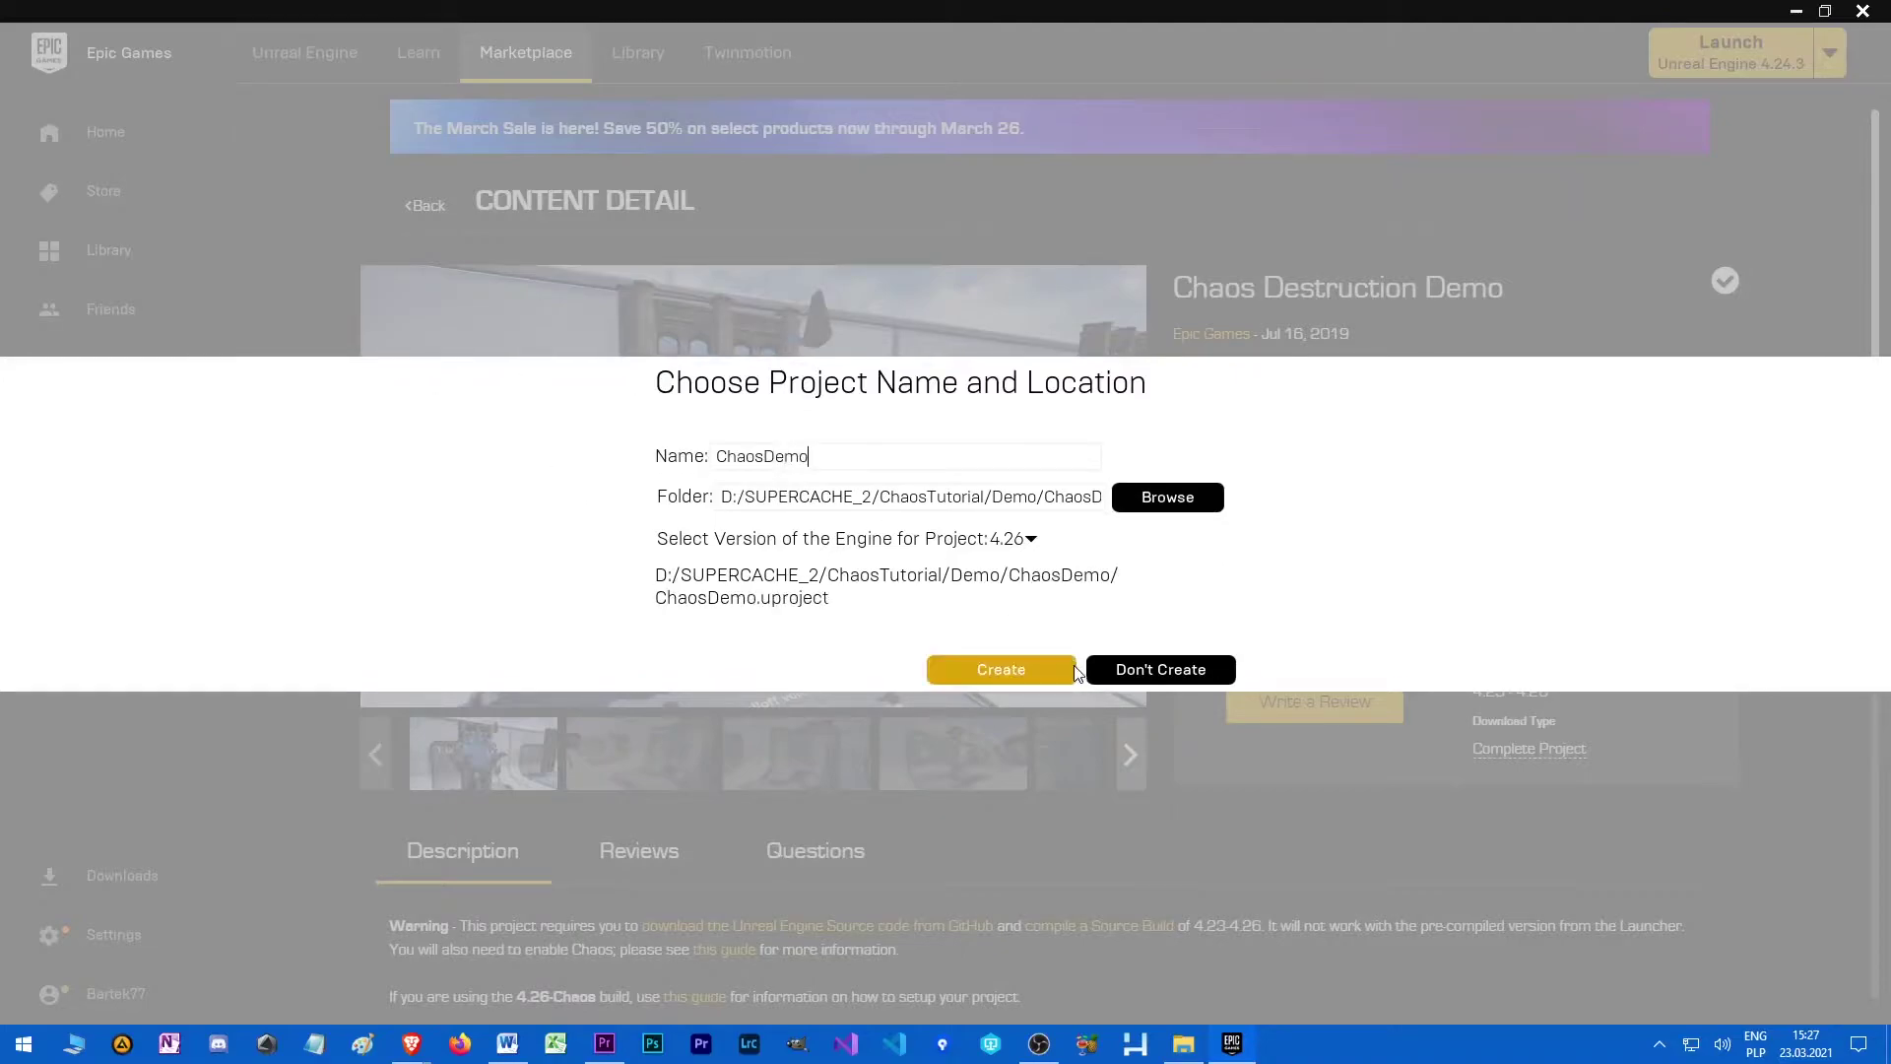
{"action": "left_click", "coordinate": [1020, 540]}
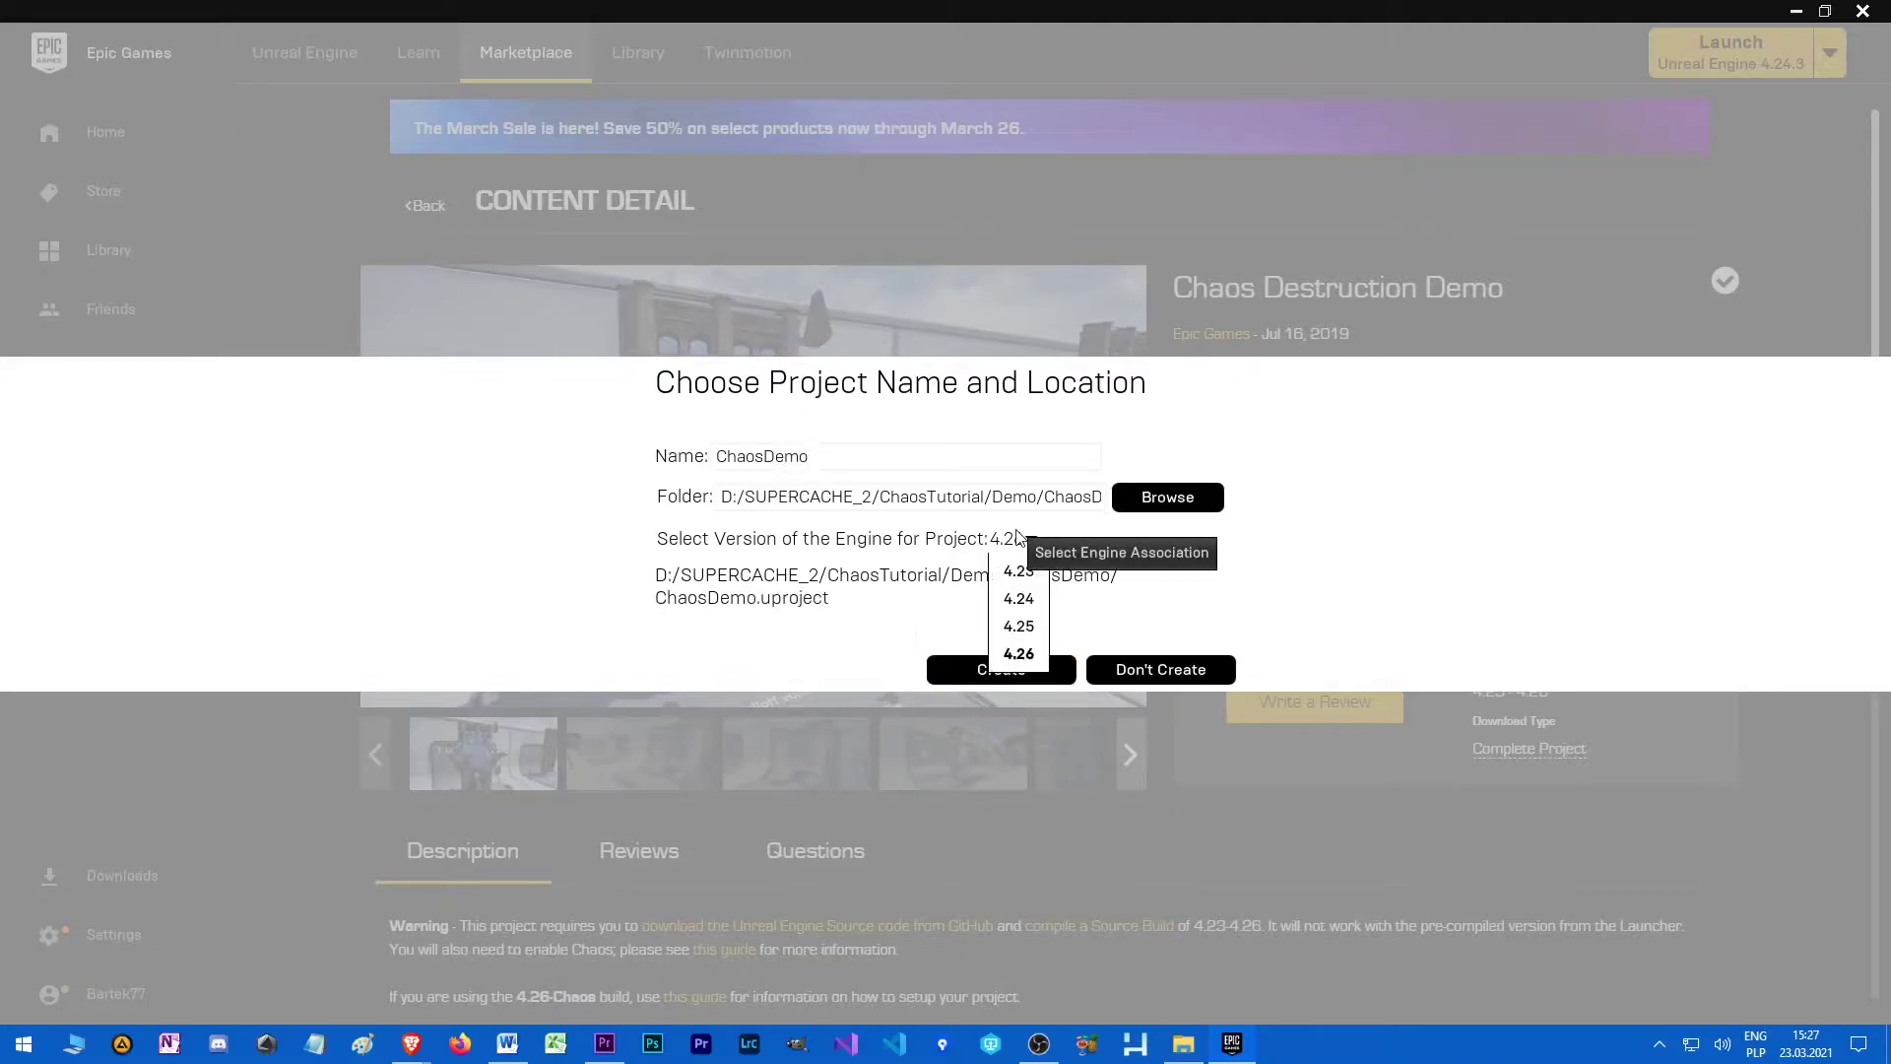
{"action": "left_click", "coordinate": [1064, 552]}
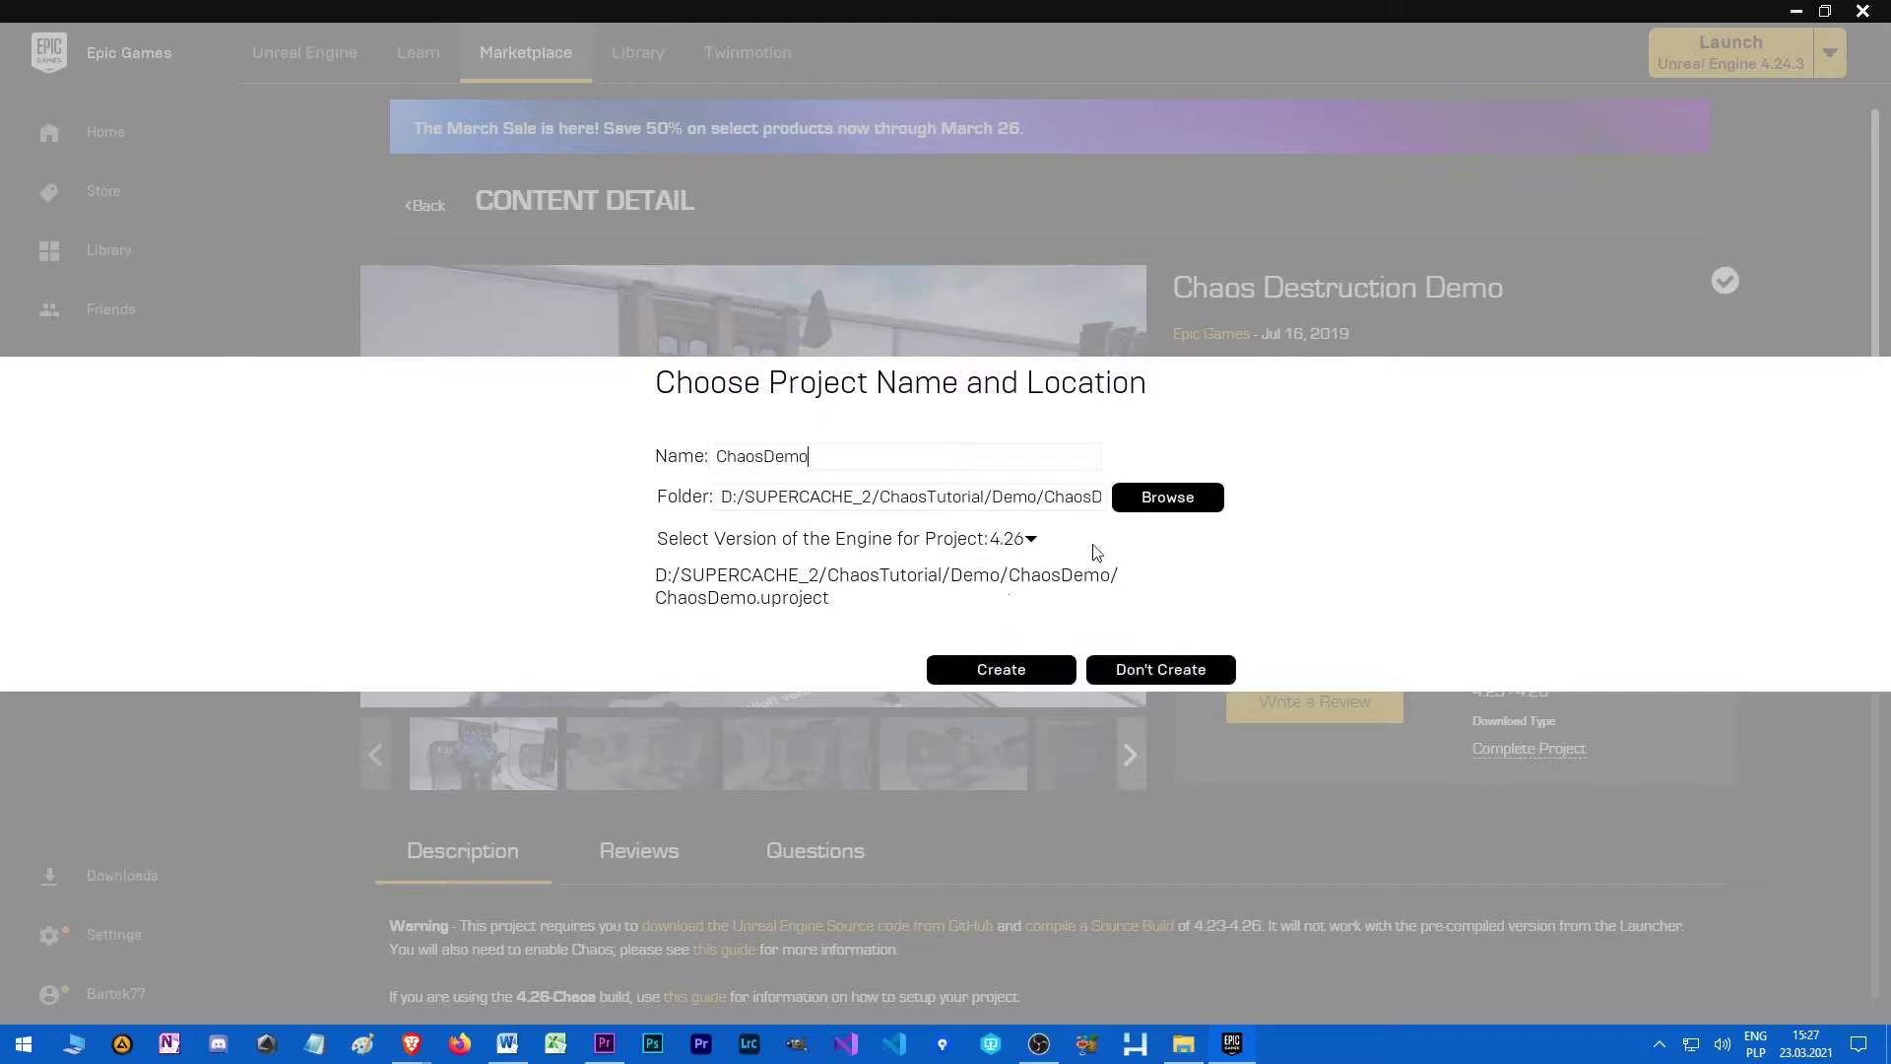
{"action": "left_click", "coordinate": [1001, 679]}
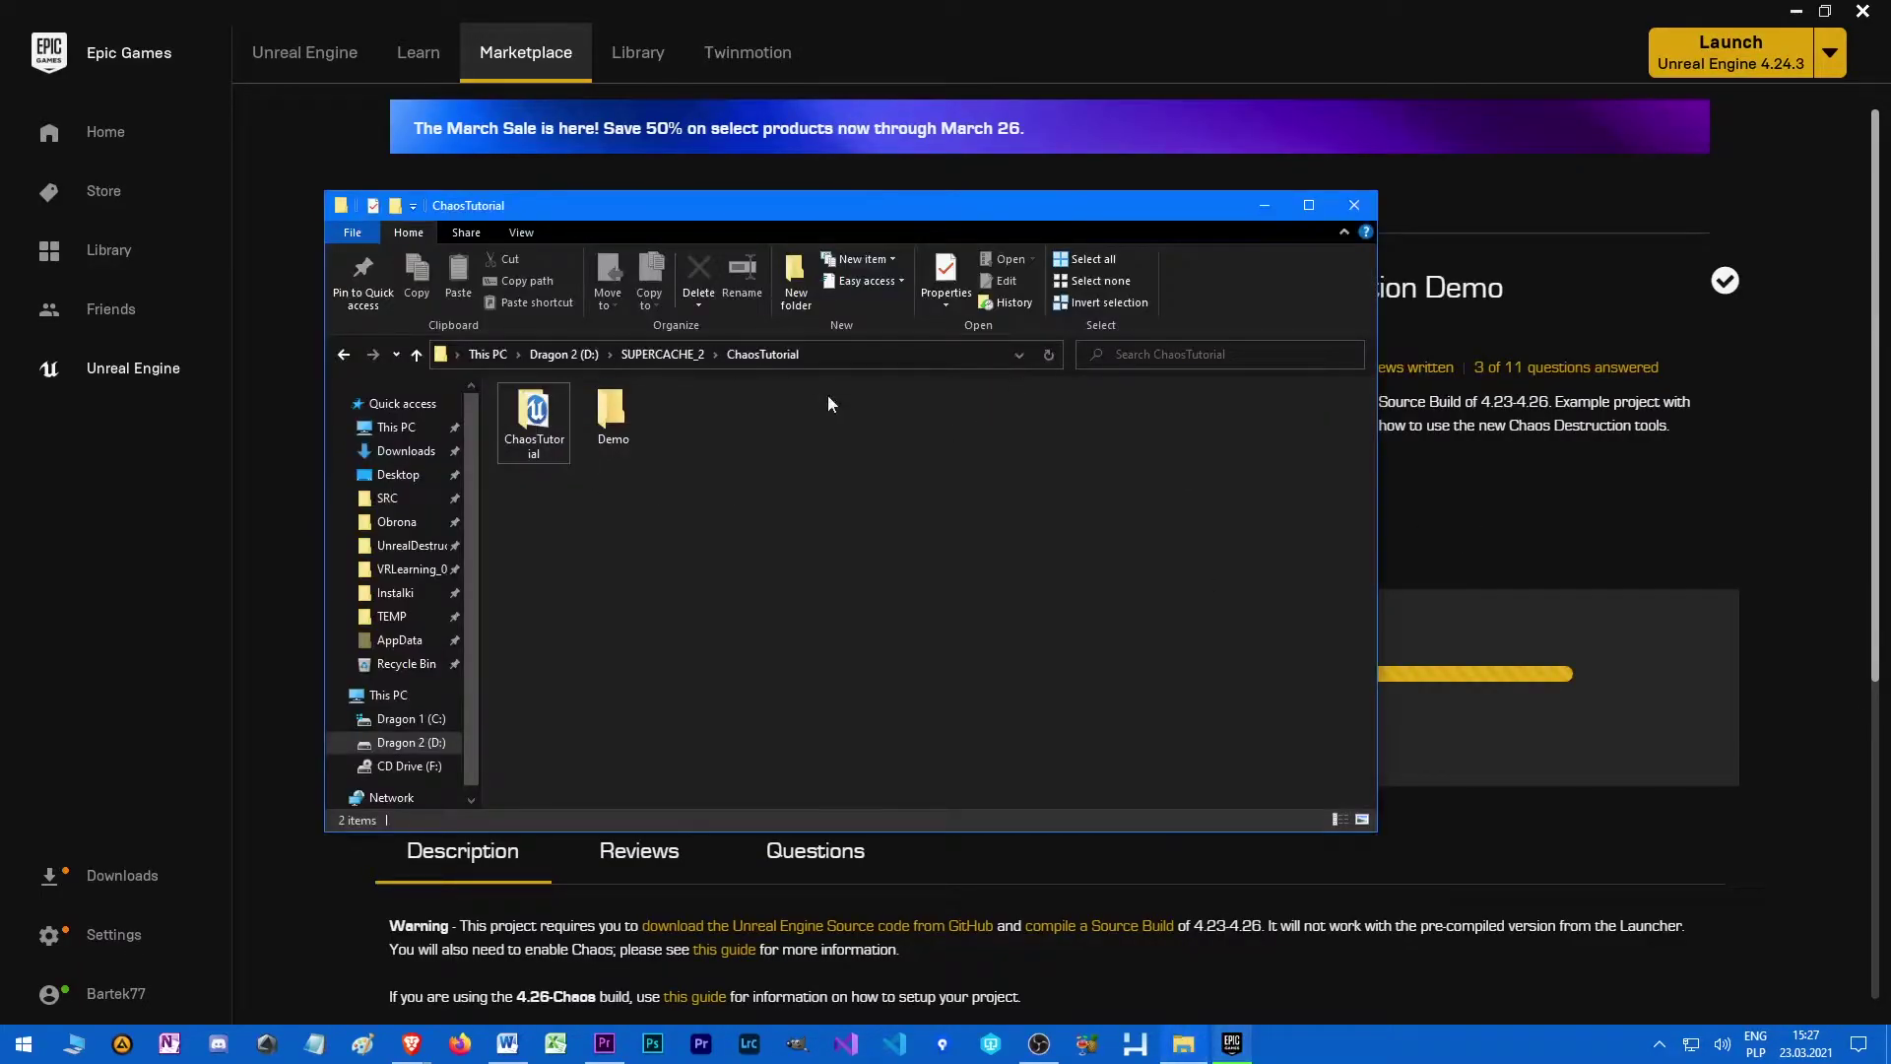
{"action": "double_click", "coordinate": [611, 414]}
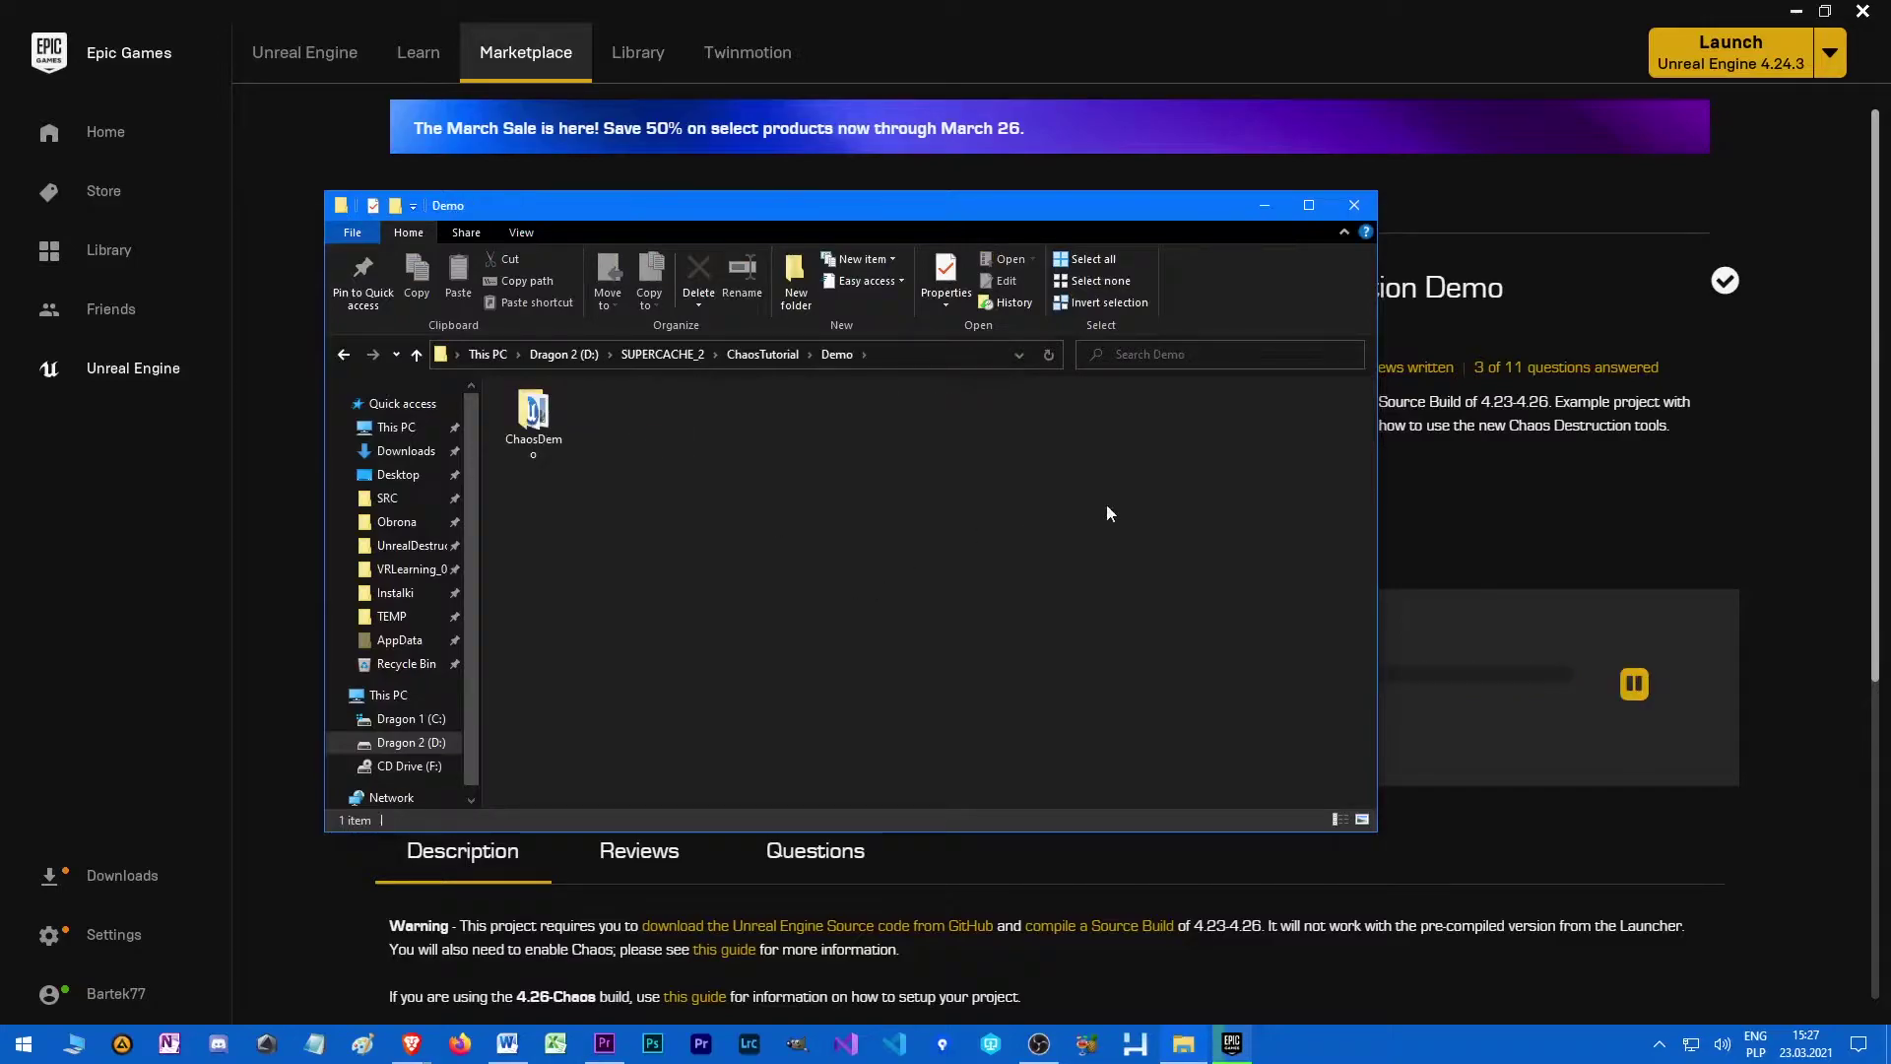
- Open the ChaosDemo project folder to check its files, and return to the Epic Games Launcher
{"action": "double_click", "coordinate": [532, 419]}
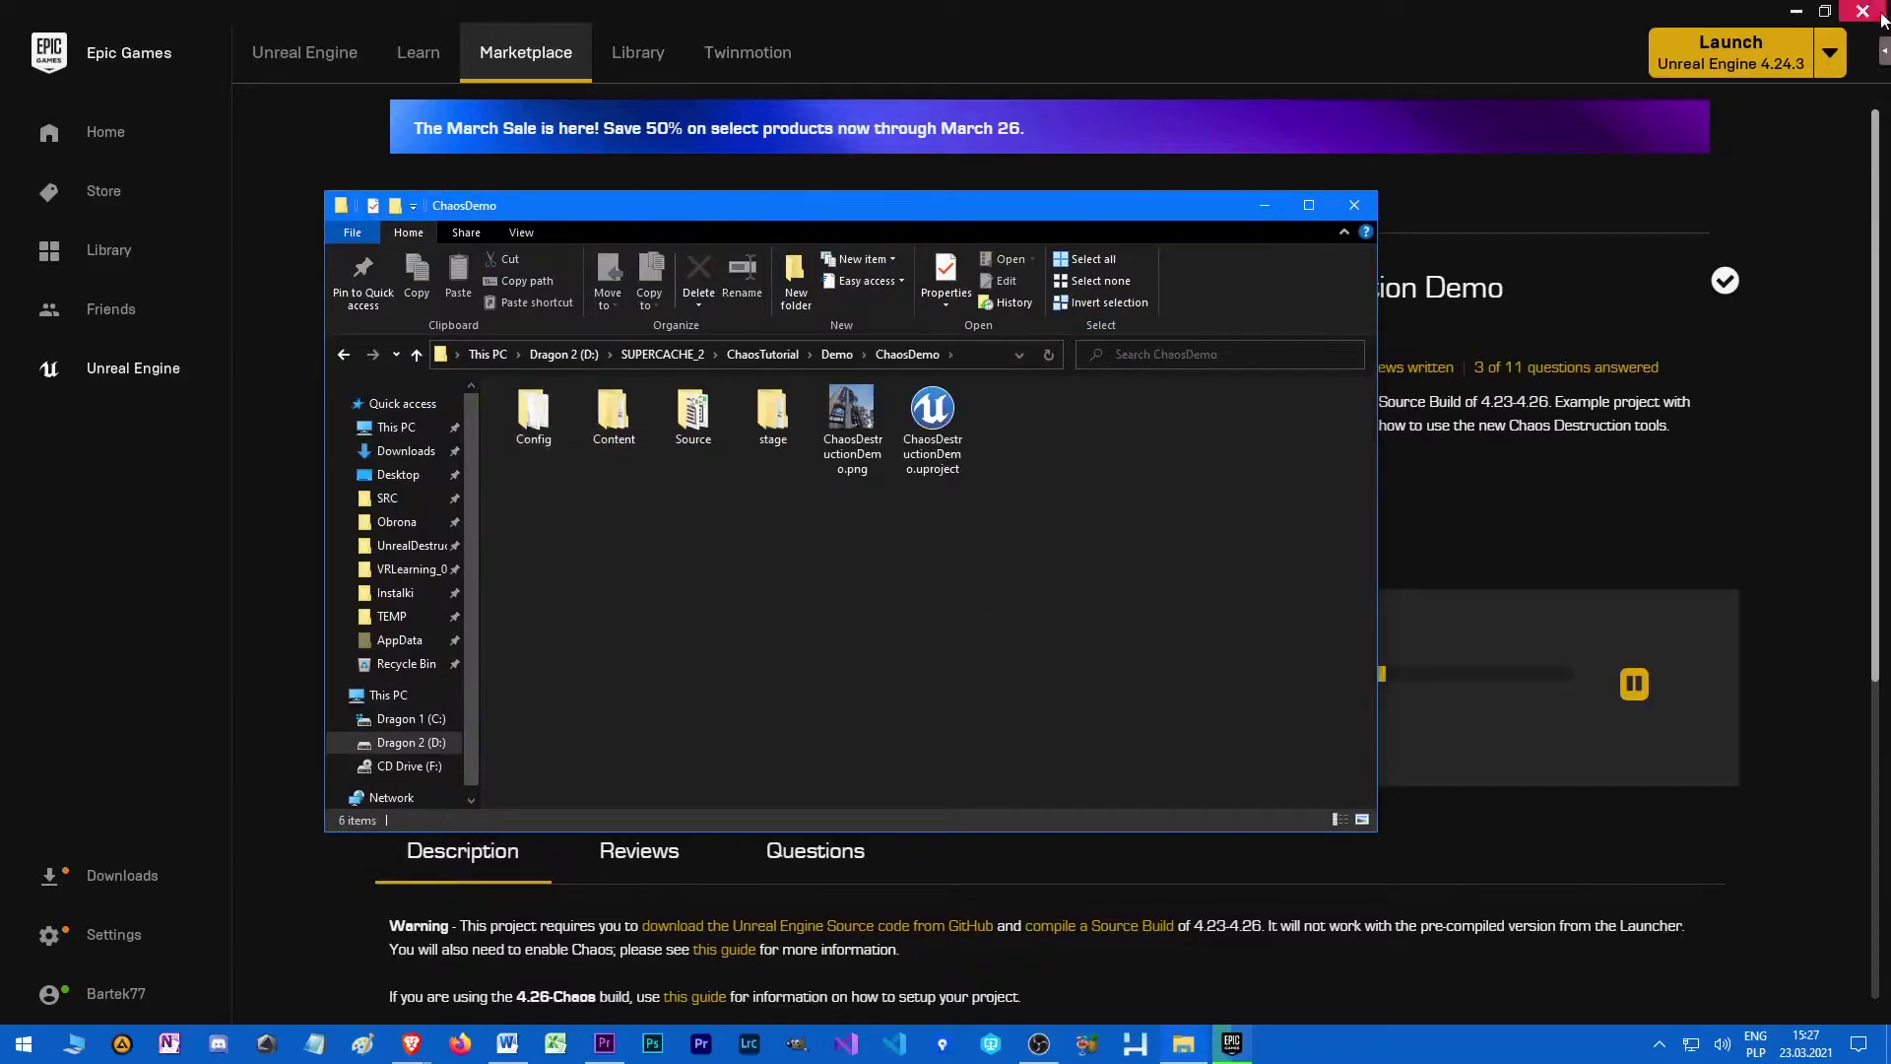
{"action": "left_click", "coordinate": [1610, 19]}
{"action": "left_click", "coordinate": [1179, 1042]}
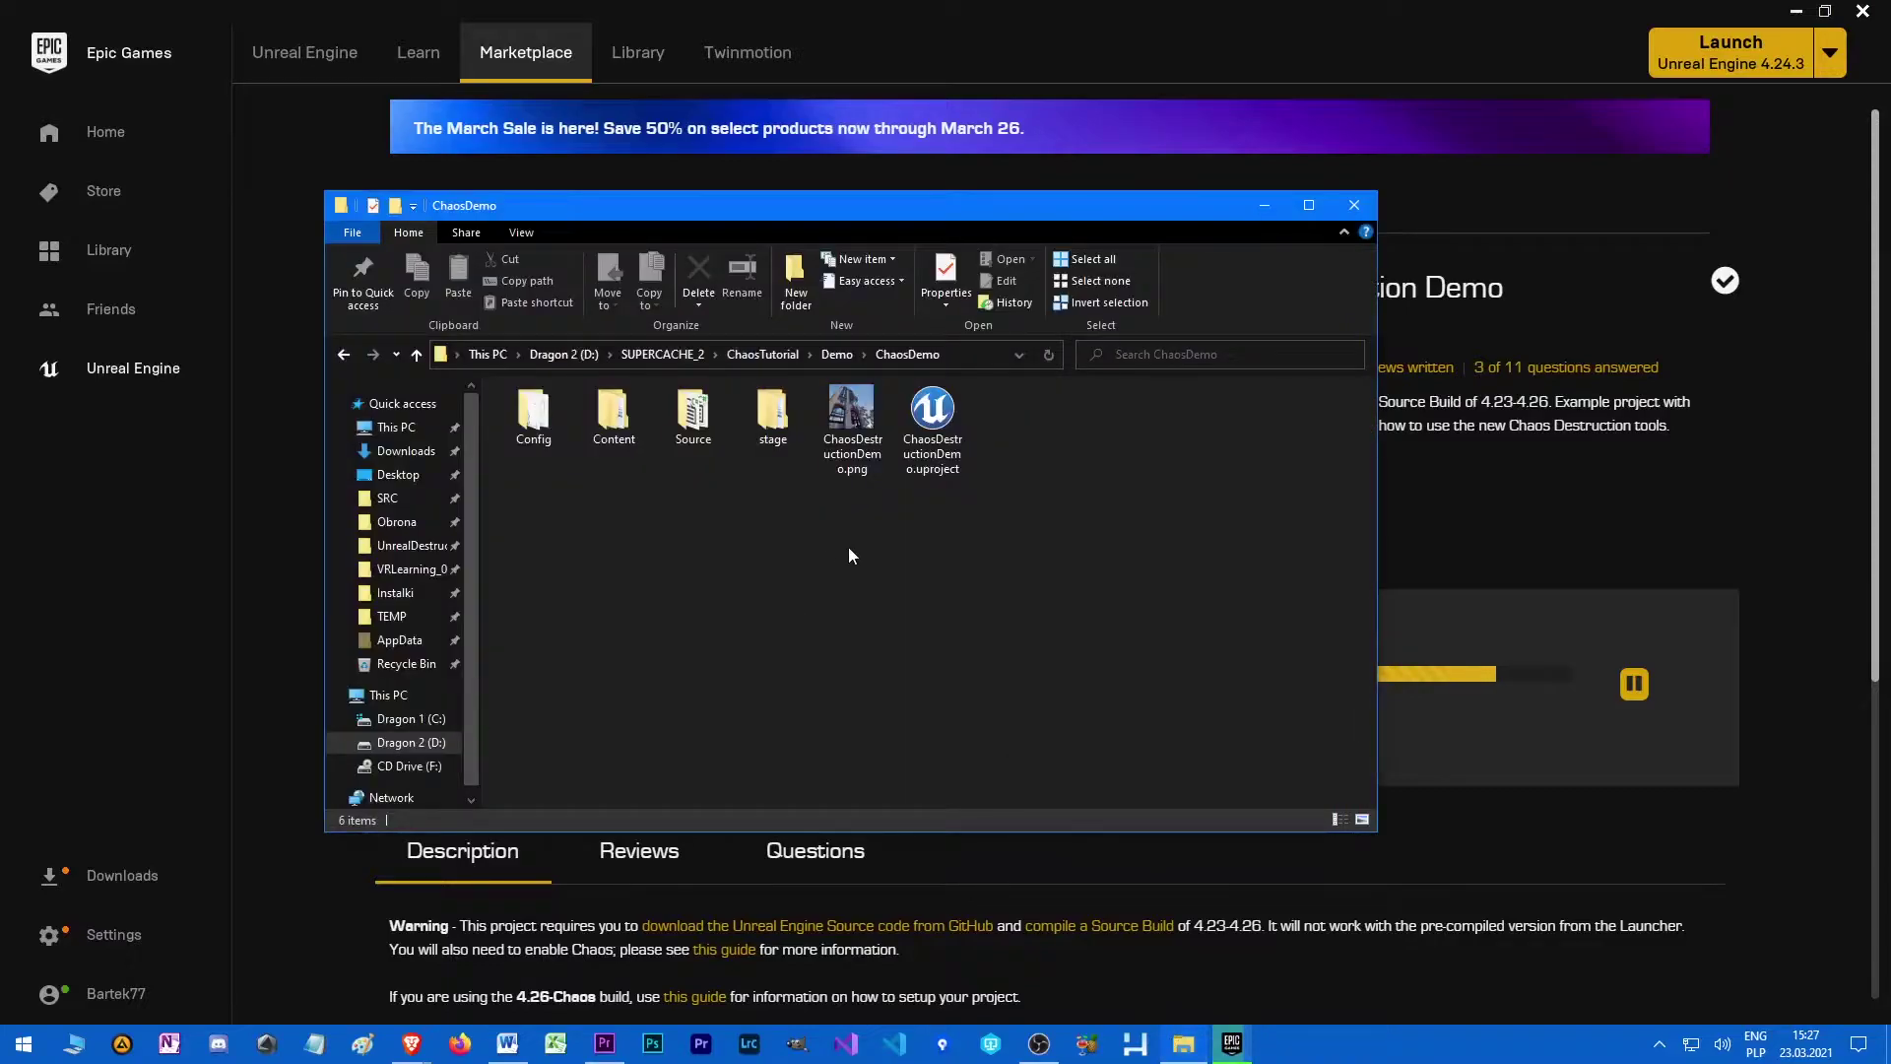
{"action": "left_click", "coordinate": [1077, 7]}
- Open the 4.26-Chaos setup guide from the demo's description and find the replacement code for the Target.cs files
{"action": "scroll", "coordinate": [861, 554], "scroll_direction": "down", "scroll_amount": 3}
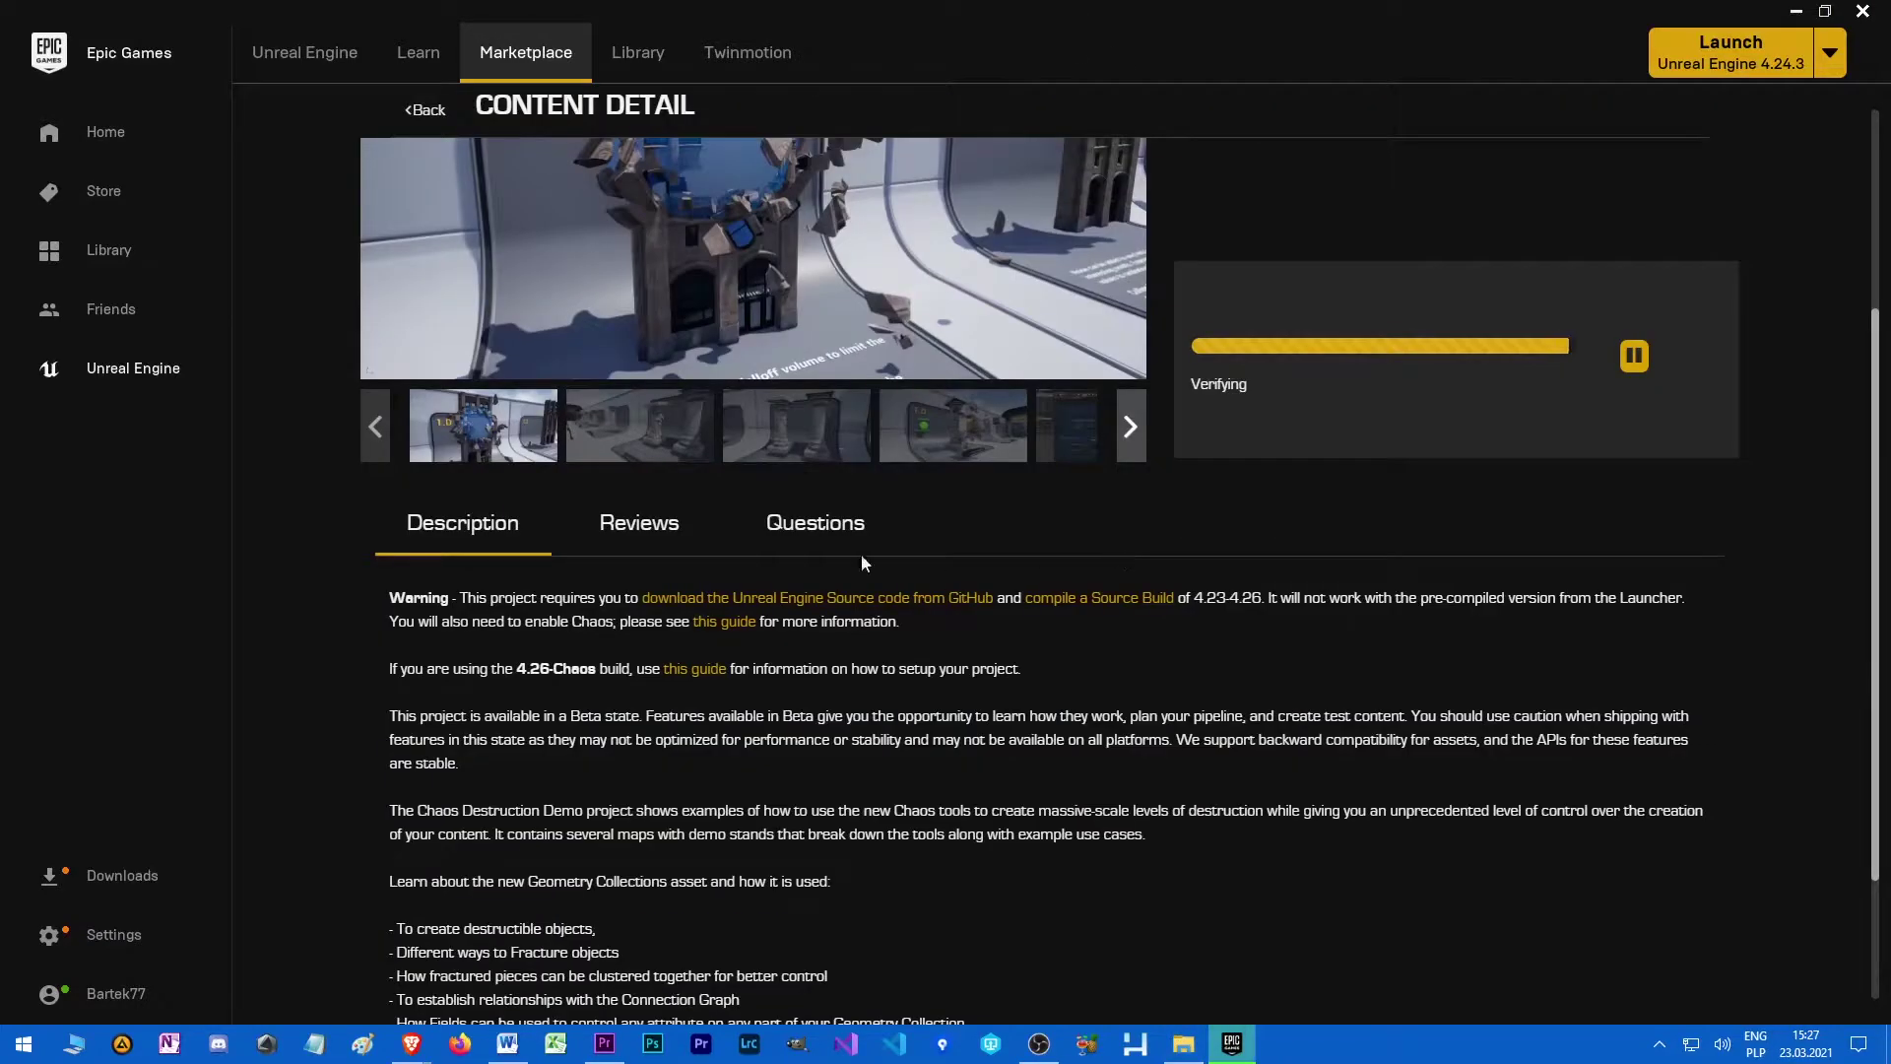
{"action": "scroll", "coordinate": [1077, 811], "scroll_direction": "up", "scroll_amount": 3}
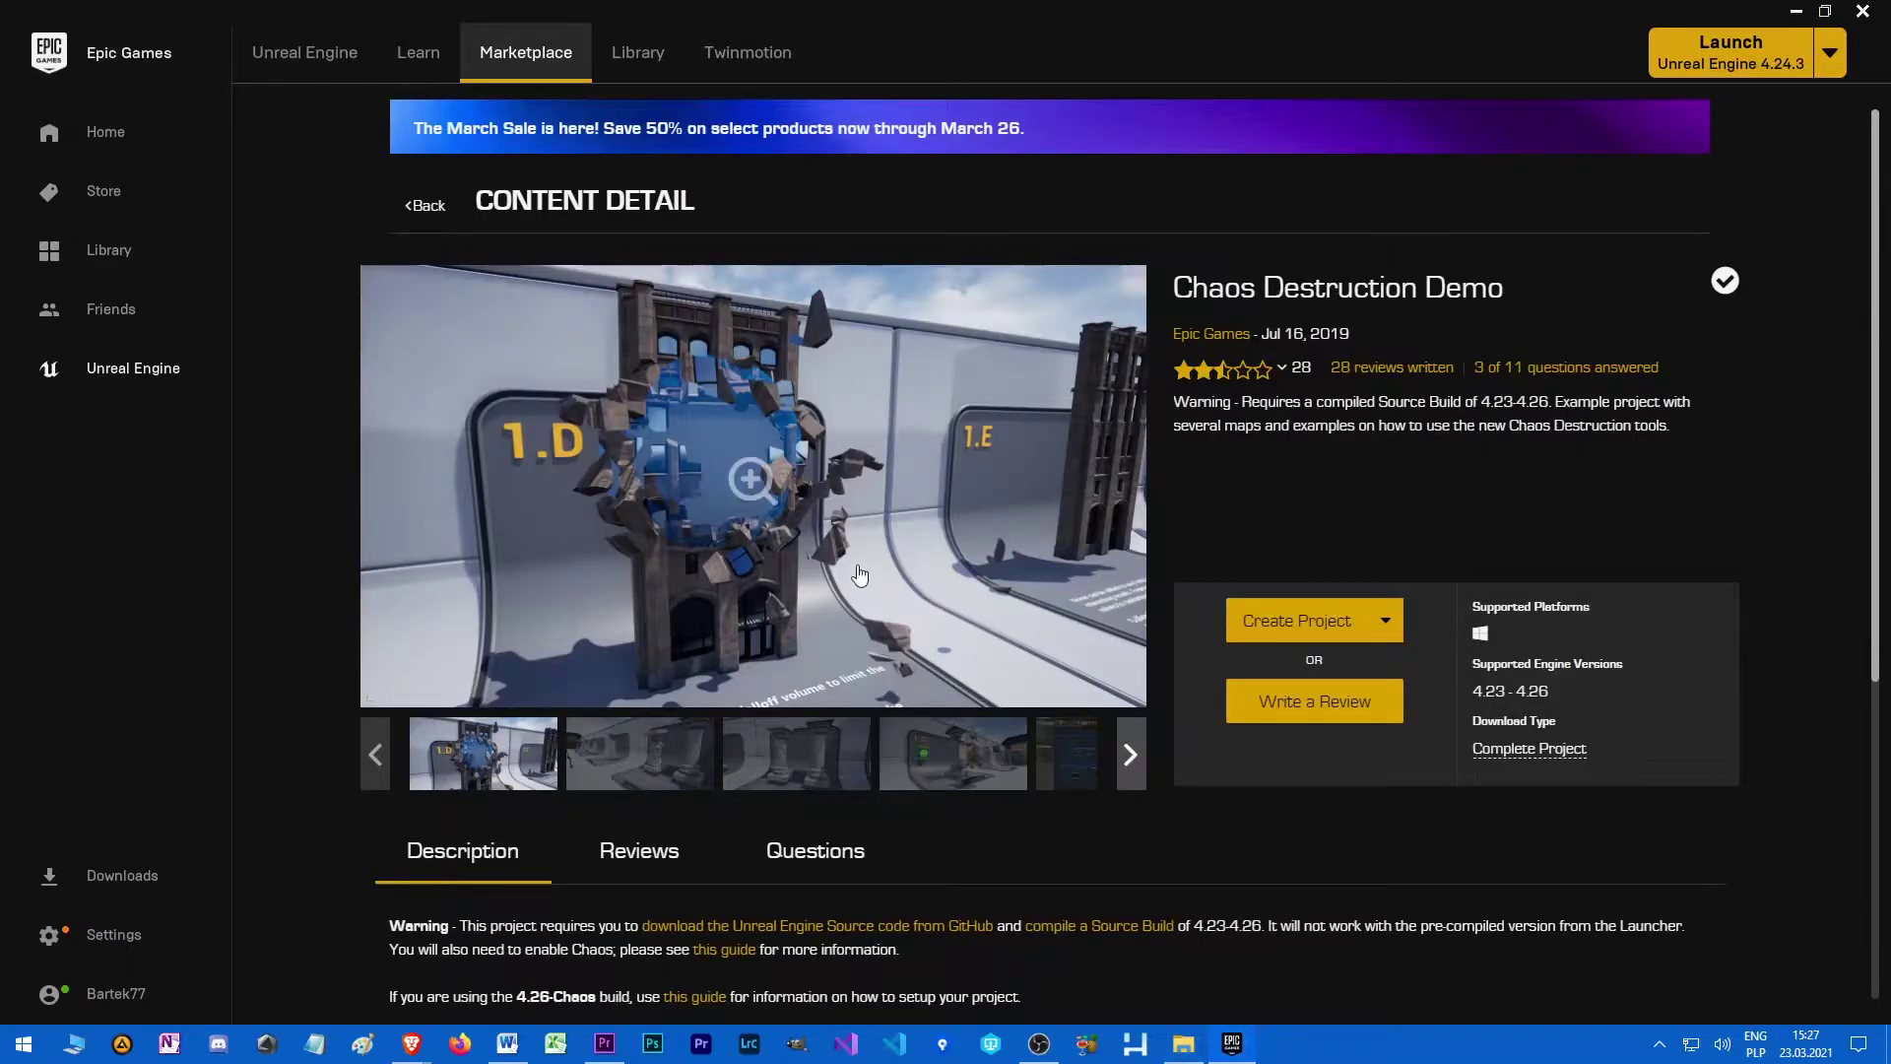
{"action": "scroll", "coordinate": [860, 575], "scroll_direction": "down", "scroll_amount": 3}
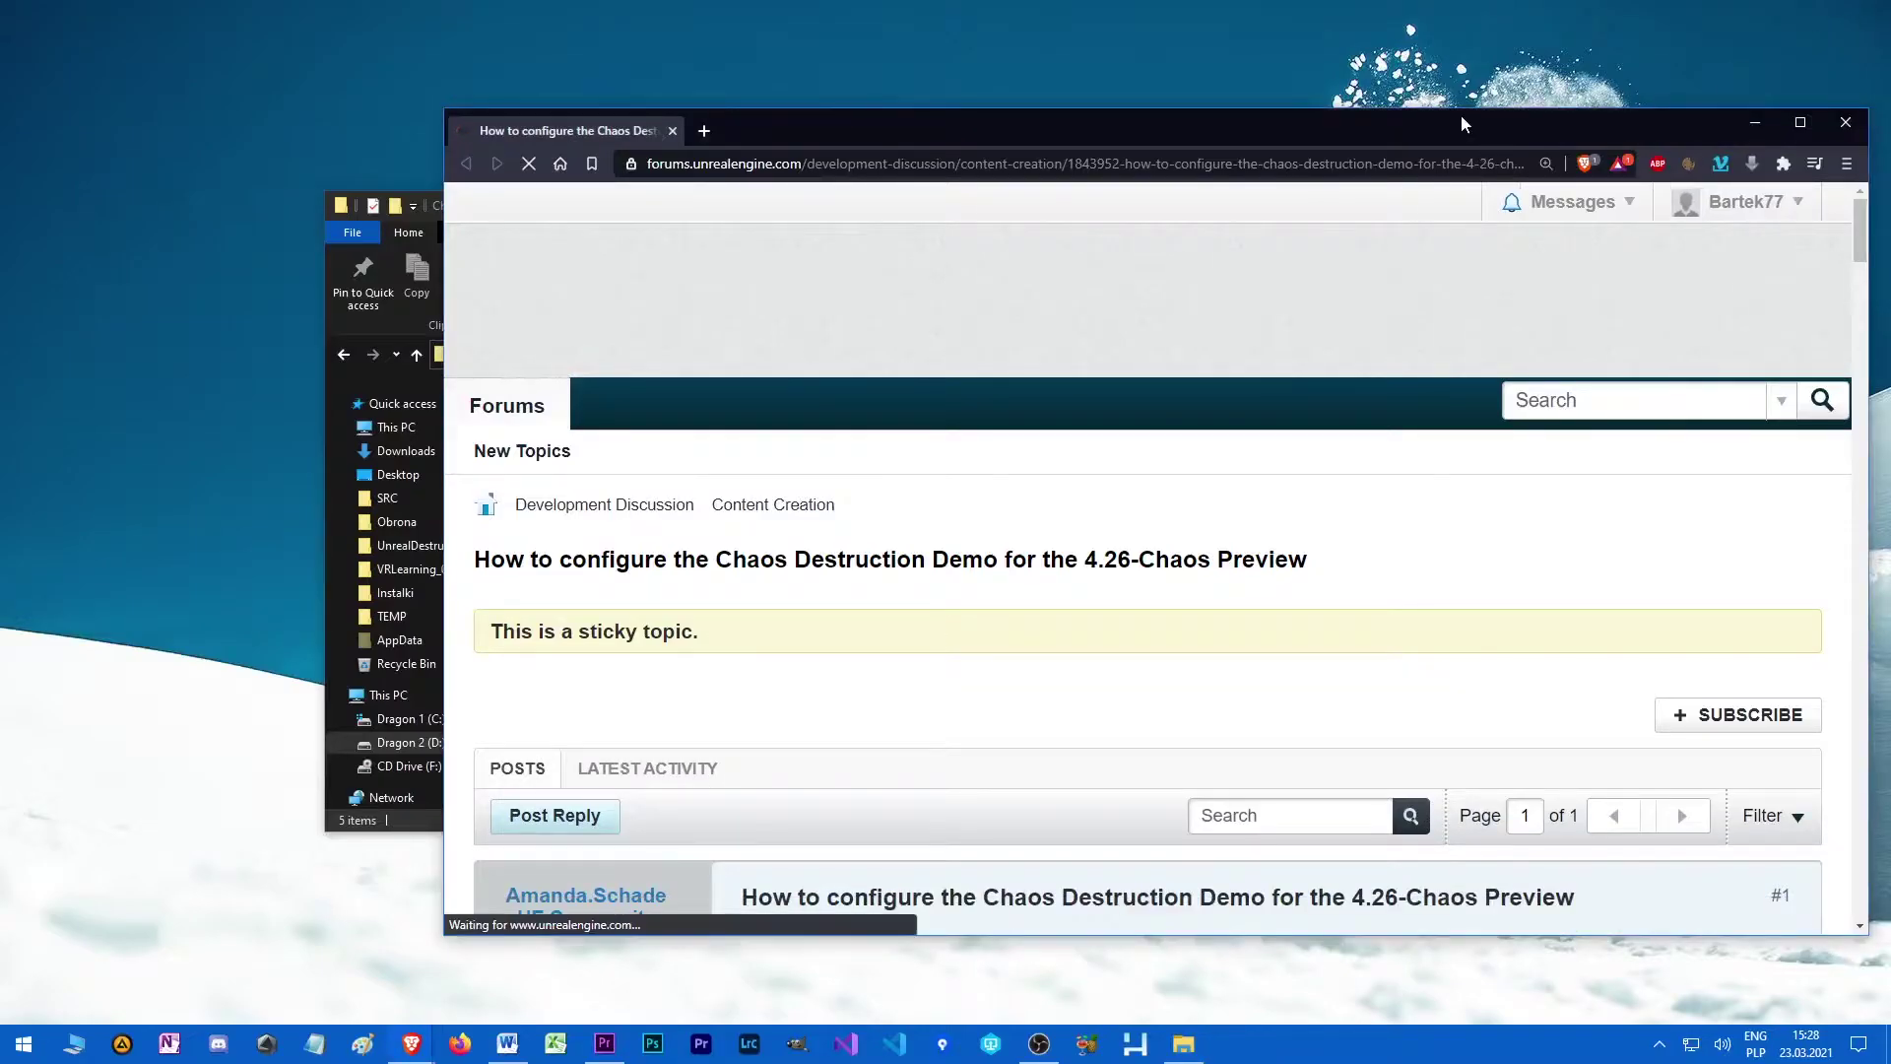
{"action": "left_click_drag", "start_coordinate": [1462, 115], "coordinate": [1174, 3]}
{"action": "scroll", "coordinate": [624, 597], "scroll_direction": "down", "scroll_amount": 6}
{"action": "scroll", "coordinate": [625, 599], "scroll_direction": "down", "scroll_amount": 4}
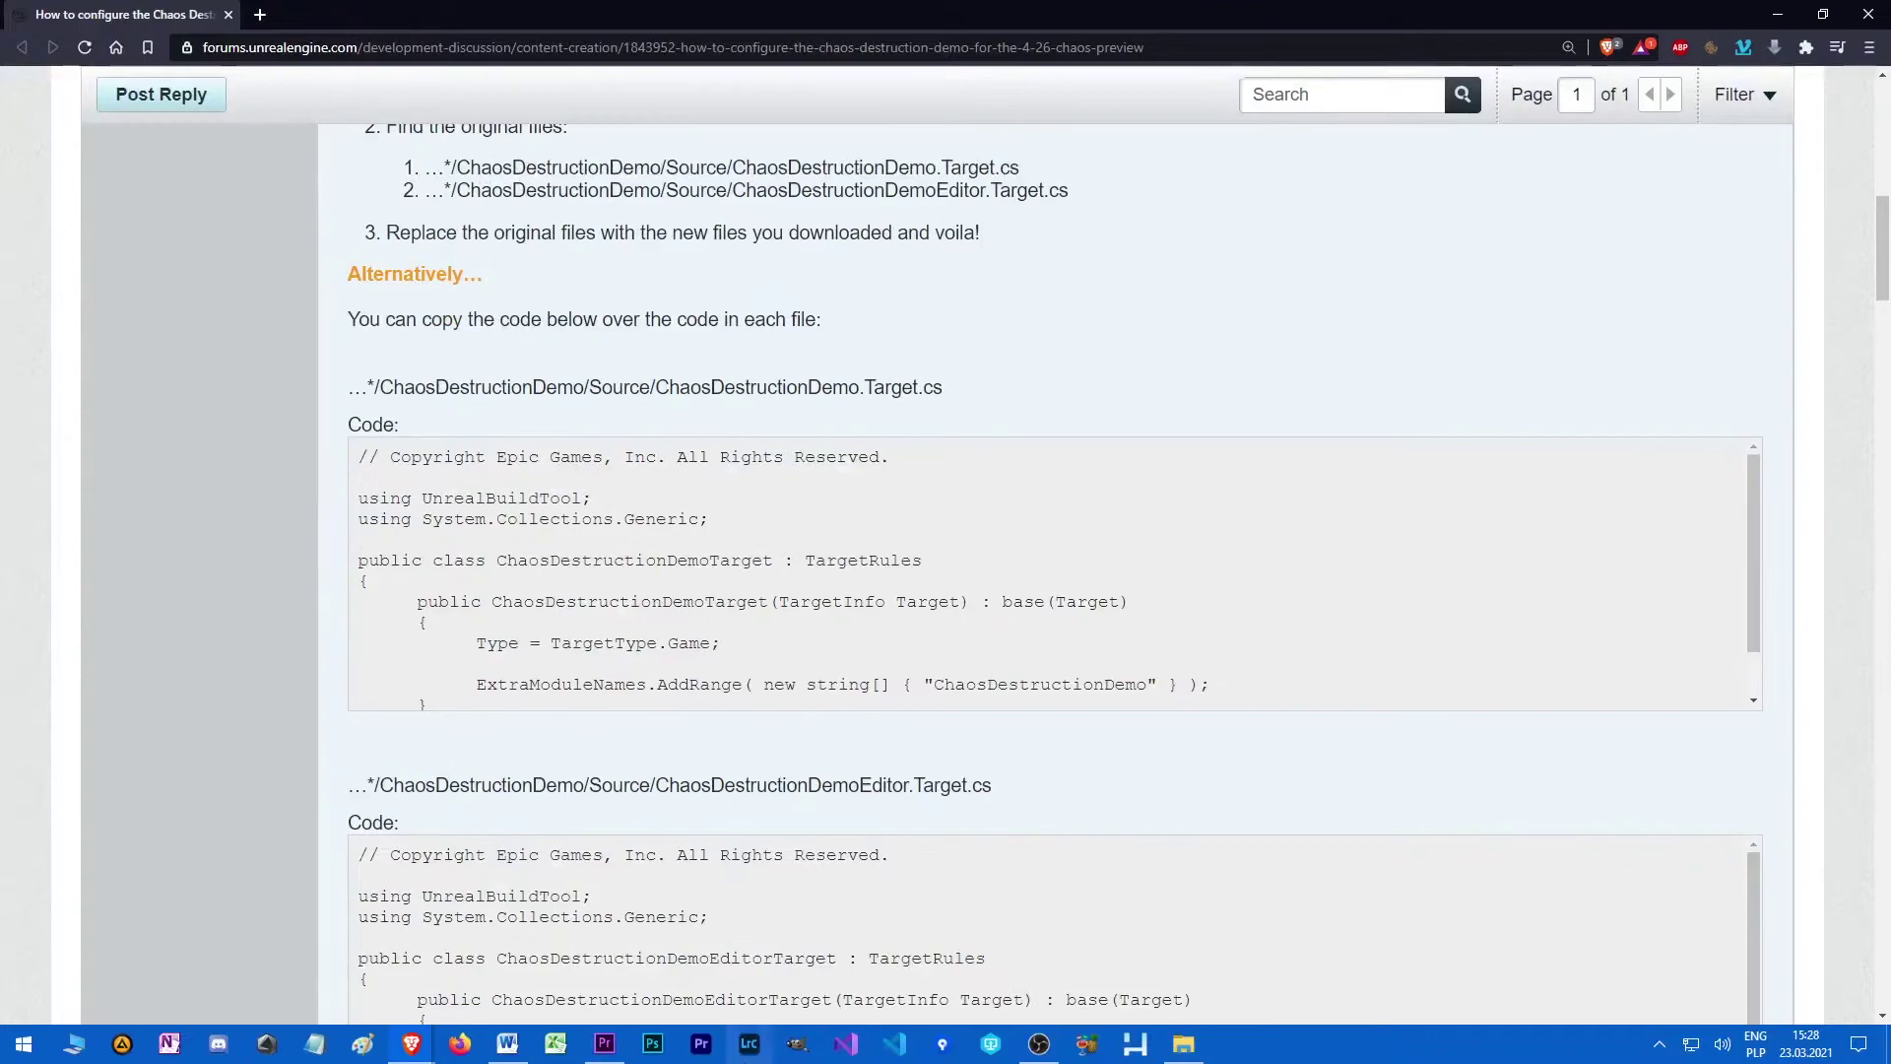
- Switch to File Explorer and open ChaosDestructionDemo.Target.cs from the project's Source folder in Visual Studio Code
{"action": "left_click", "coordinate": [1184, 1047]}
{"action": "left_click_drag", "start_coordinate": [757, 215], "coordinate": [692, 298]}
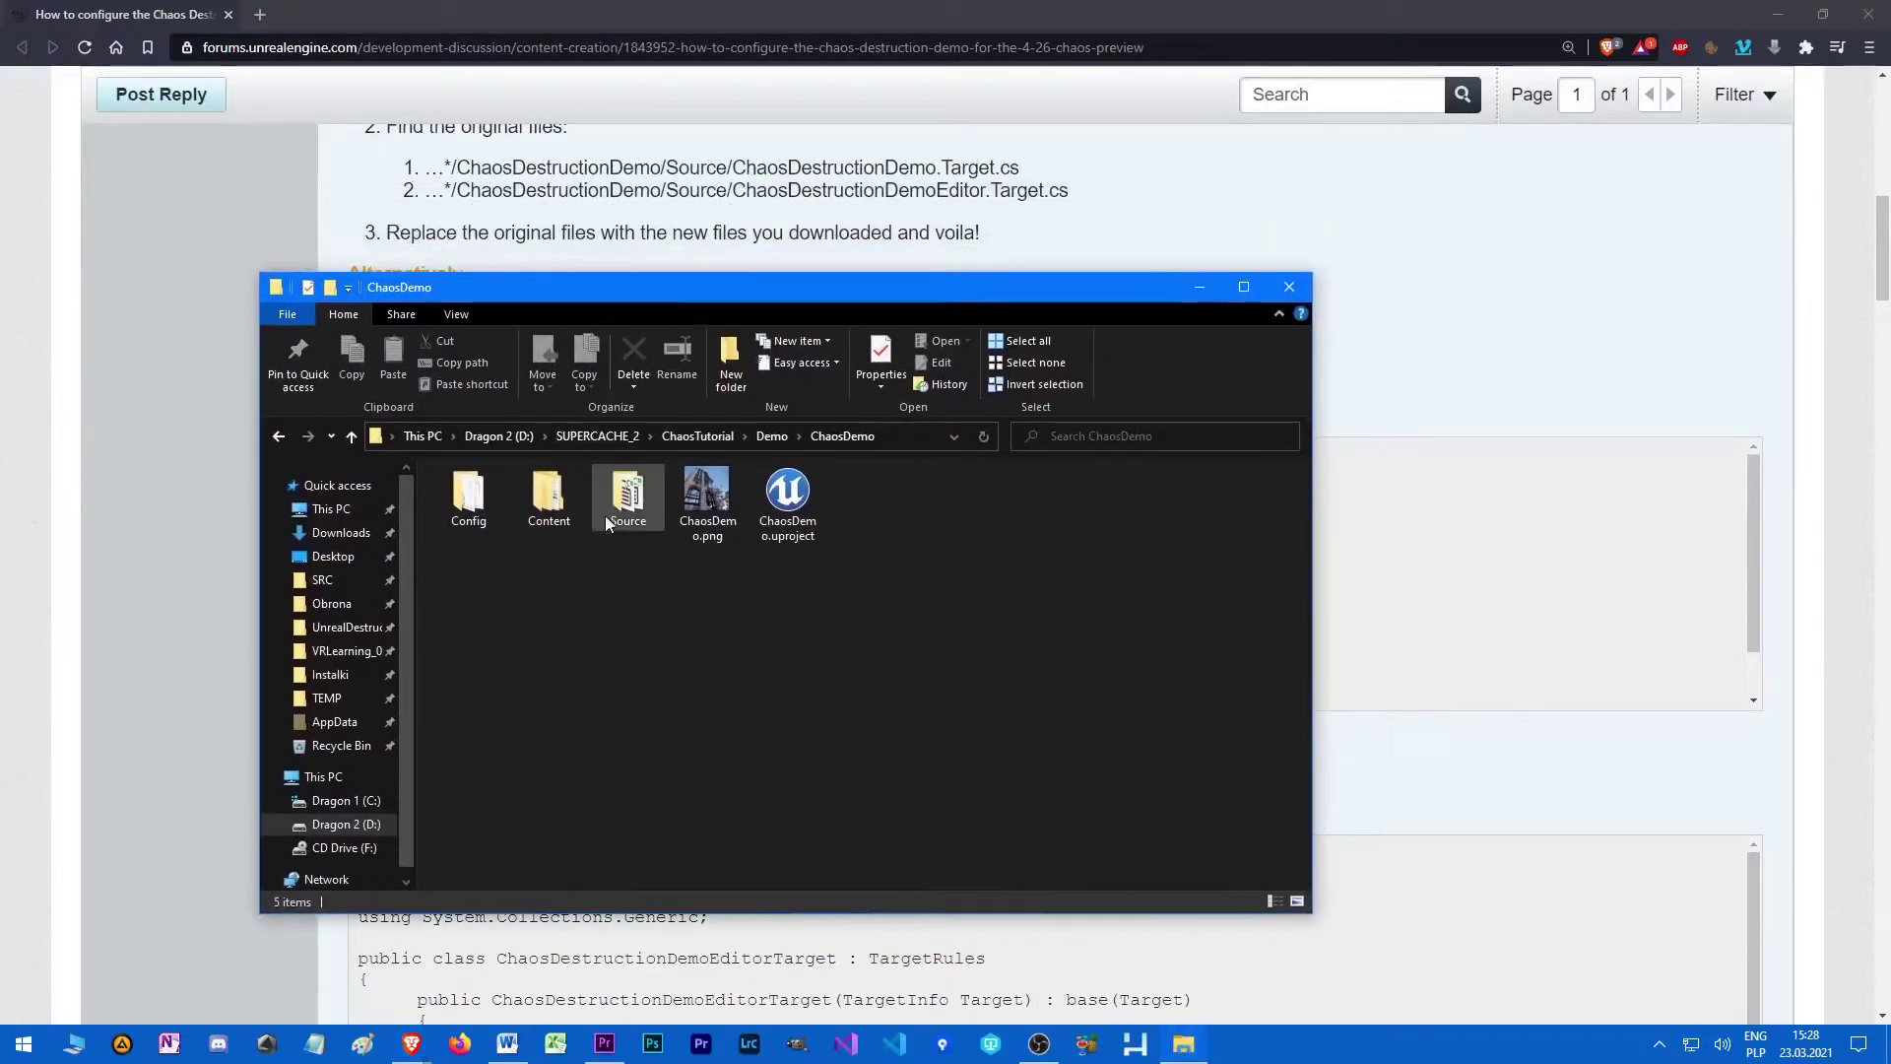
{"action": "double_click", "coordinate": [615, 507]}
{"action": "right_click", "coordinate": [533, 528]}
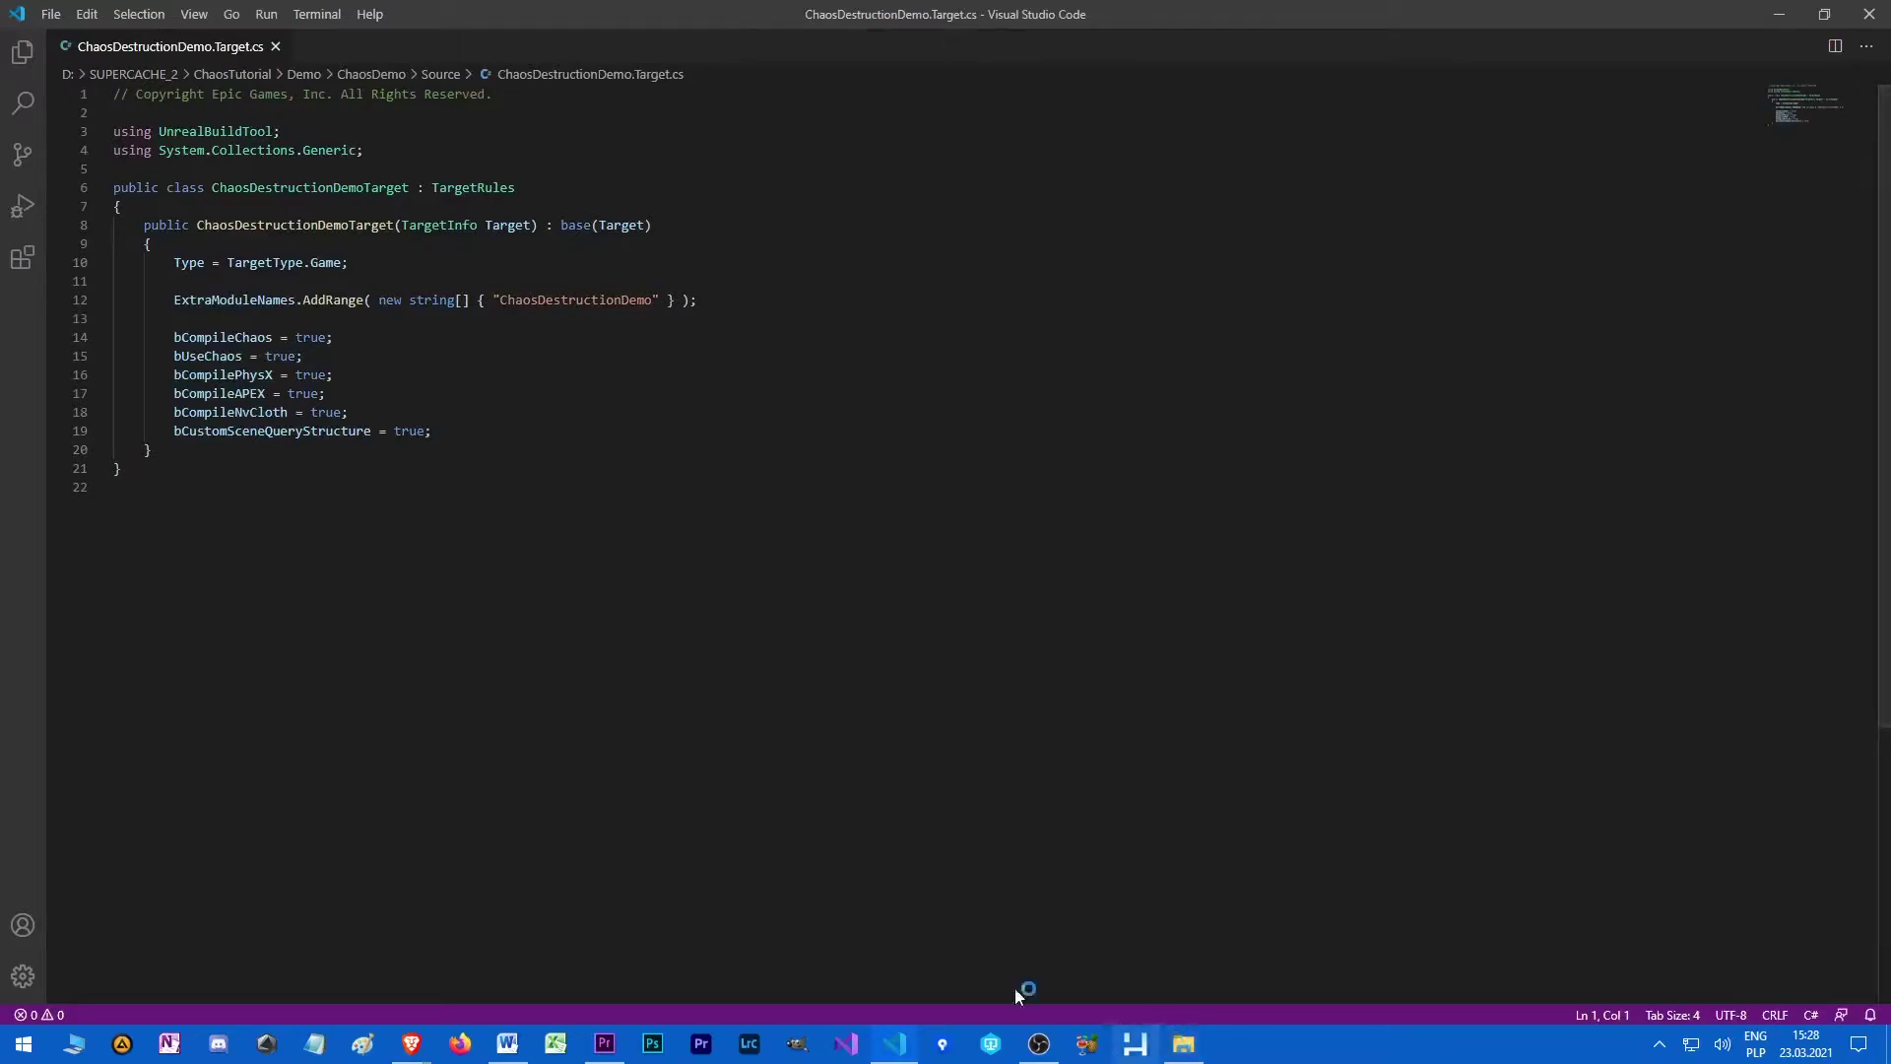
- Replace the entire contents of ChaosDestructionDemo.Target.cs with the matching code from the forum guide, save the file and close it
{"action": "left_click", "coordinate": [412, 1044]}
{"action": "left_click", "coordinate": [734, 950]}
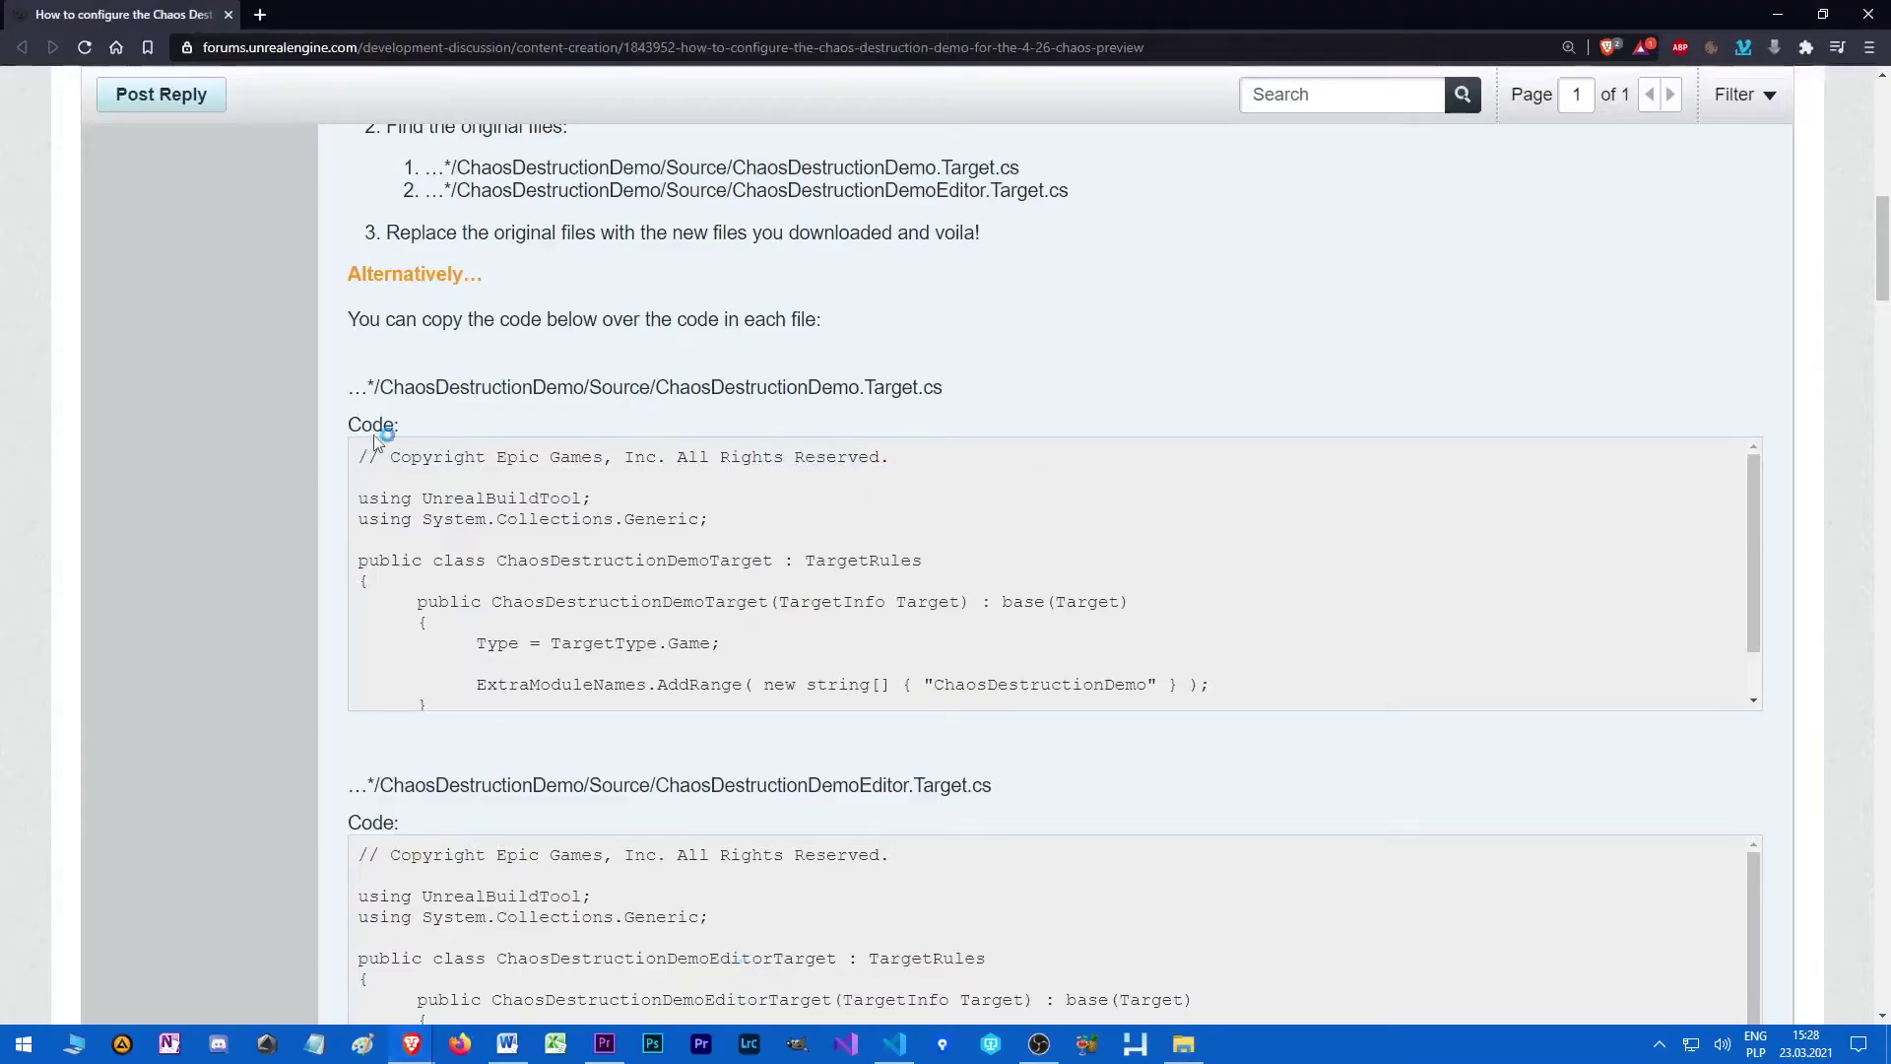
{"action": "left_click_drag", "start_coordinate": [353, 461], "coordinate": [471, 727]}
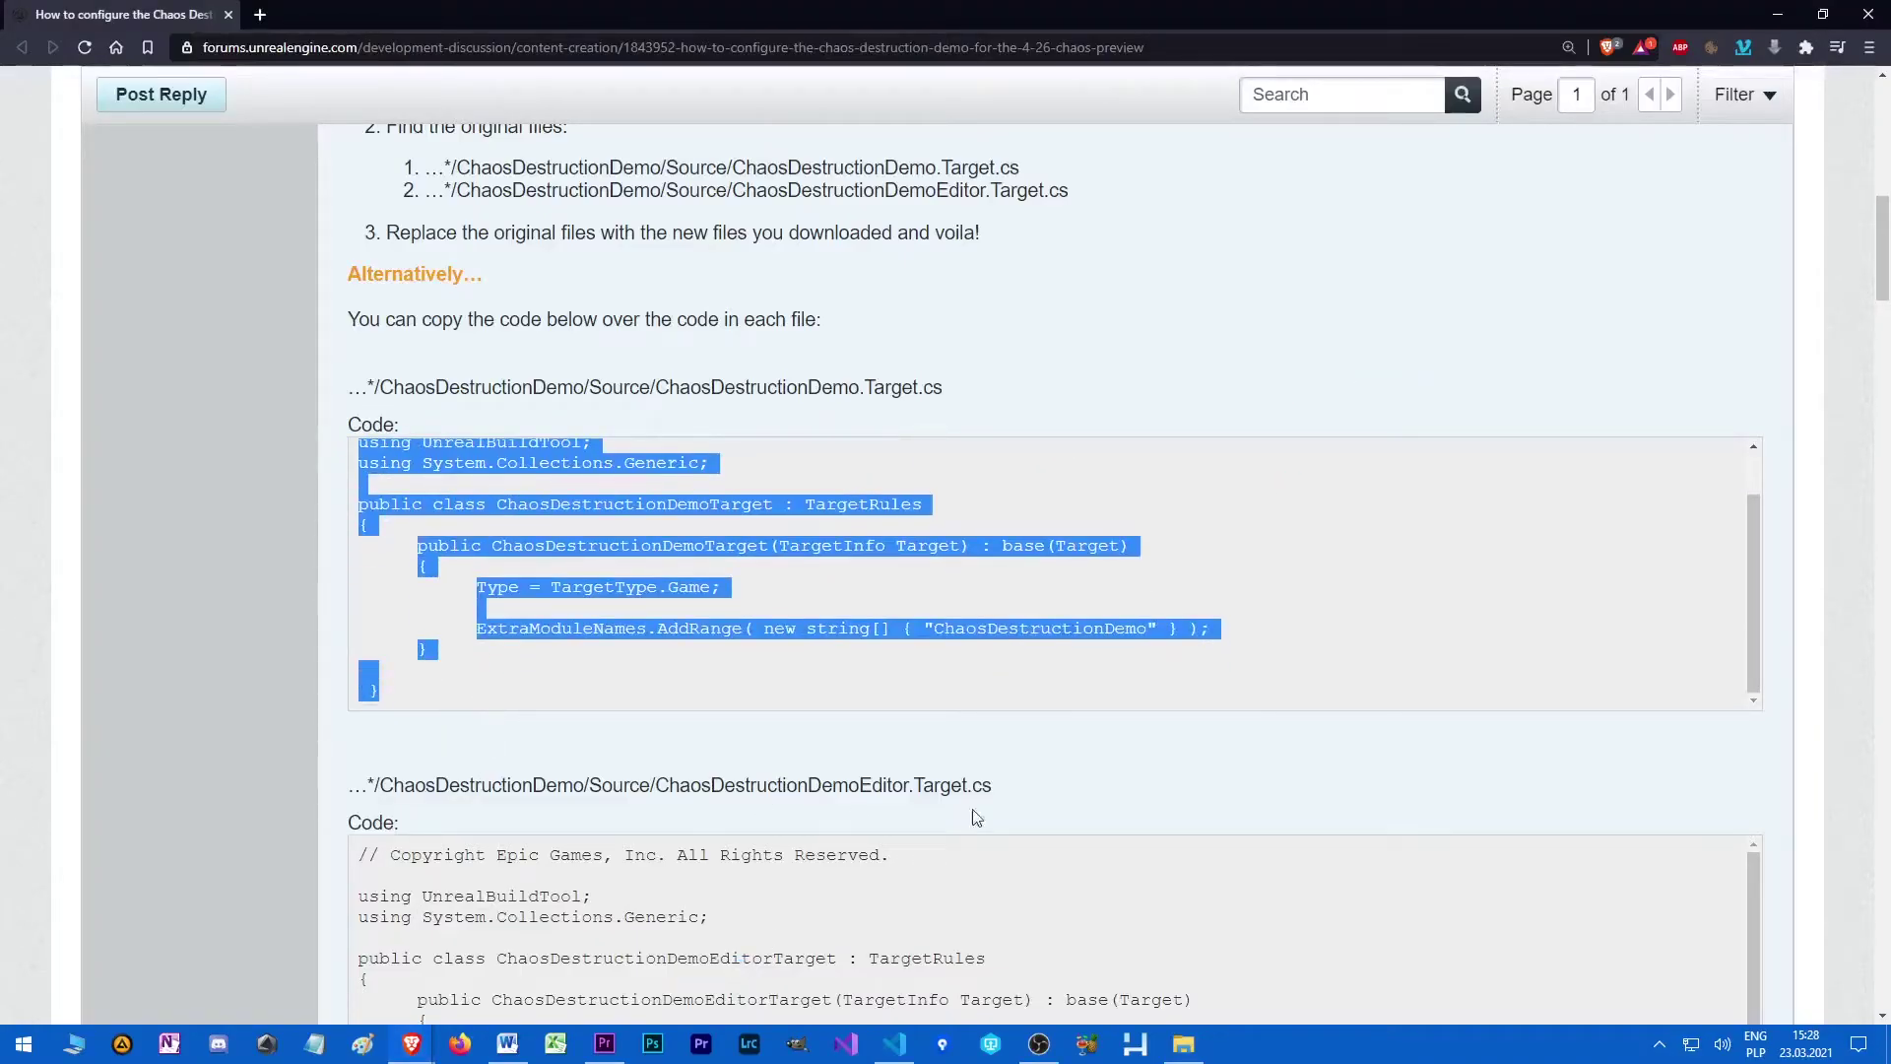
{"action": "key", "text": "ctrl+c"}
{"action": "key", "text": "alt+Tab"}
{"action": "key", "text": "ctrl+a"}
{"action": "key", "text": "ctrl+v"}
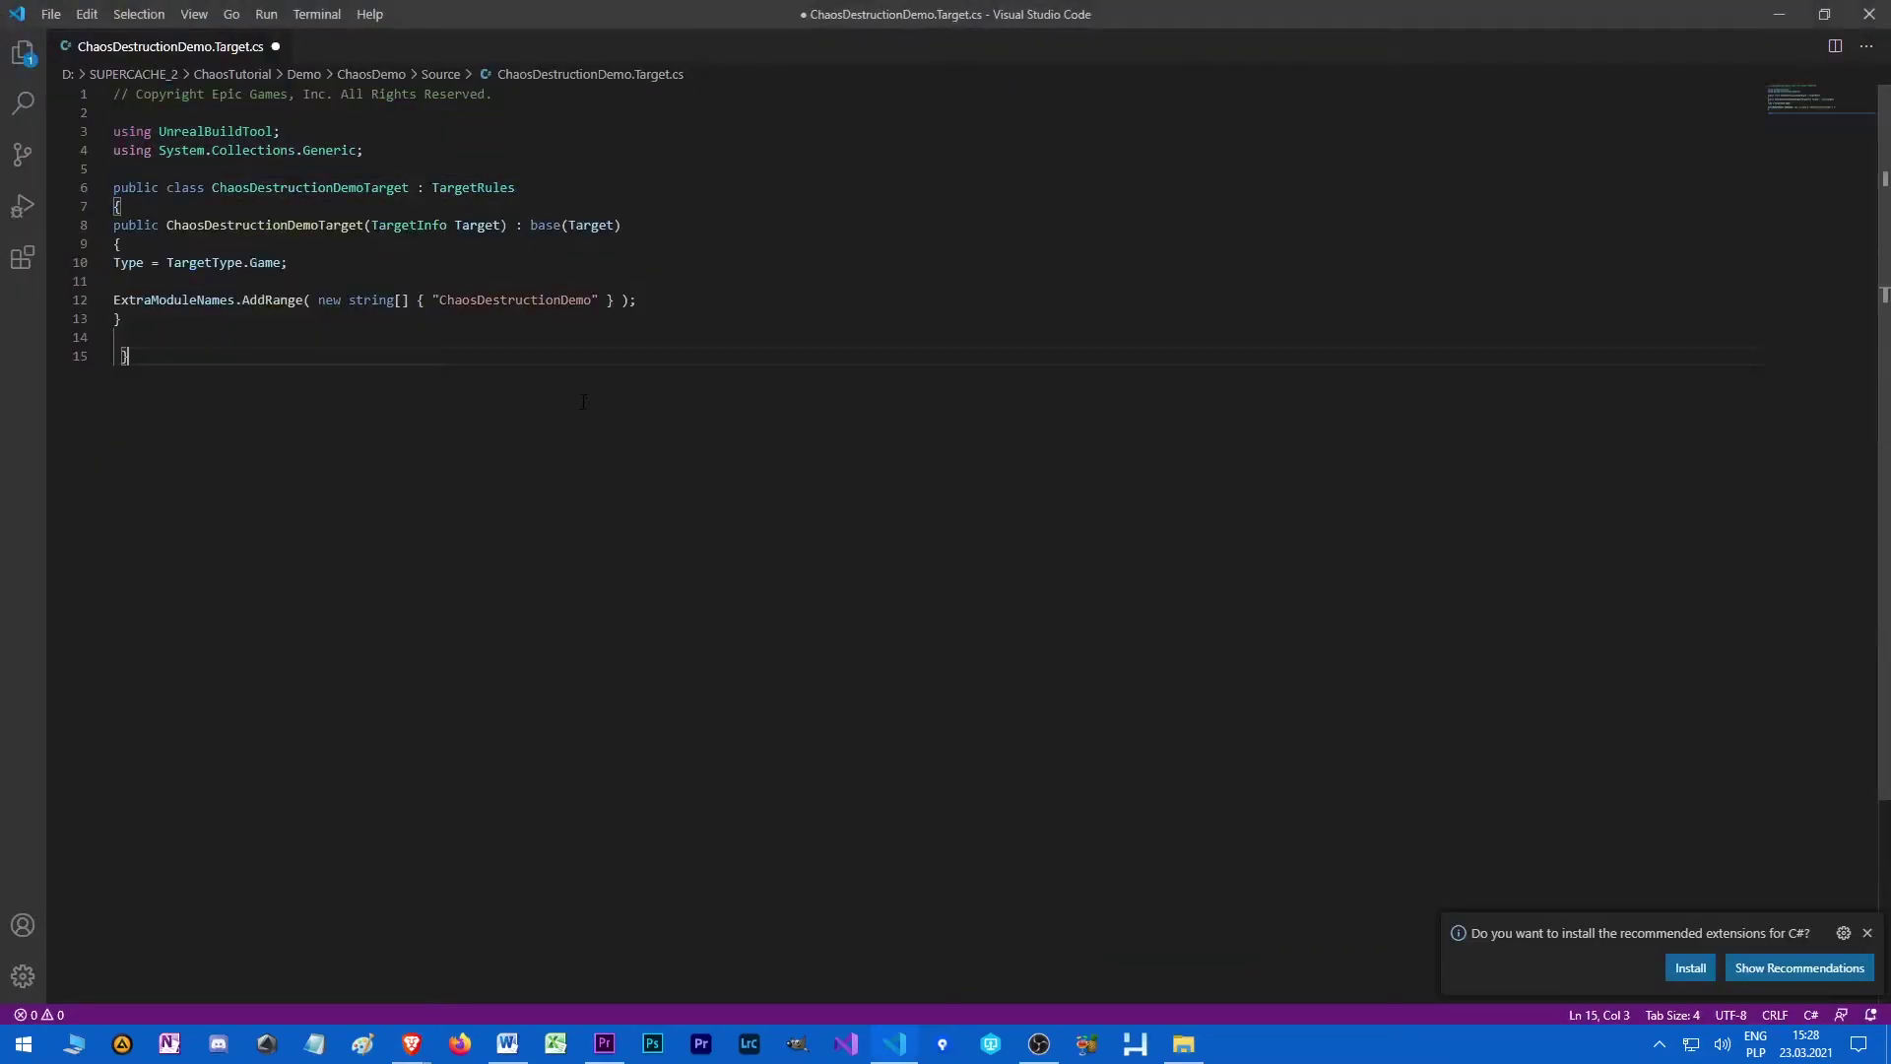
{"action": "key", "text": "ctrl+s"}
{"action": "left_click", "coordinate": [274, 46]}
- Return to the Source folder and open ChaosDestructionDemoEditor.Target.cs in Visual Studio Code
{"action": "key", "text": "alt+Tab"}
{"action": "key", "text": "Tab"}
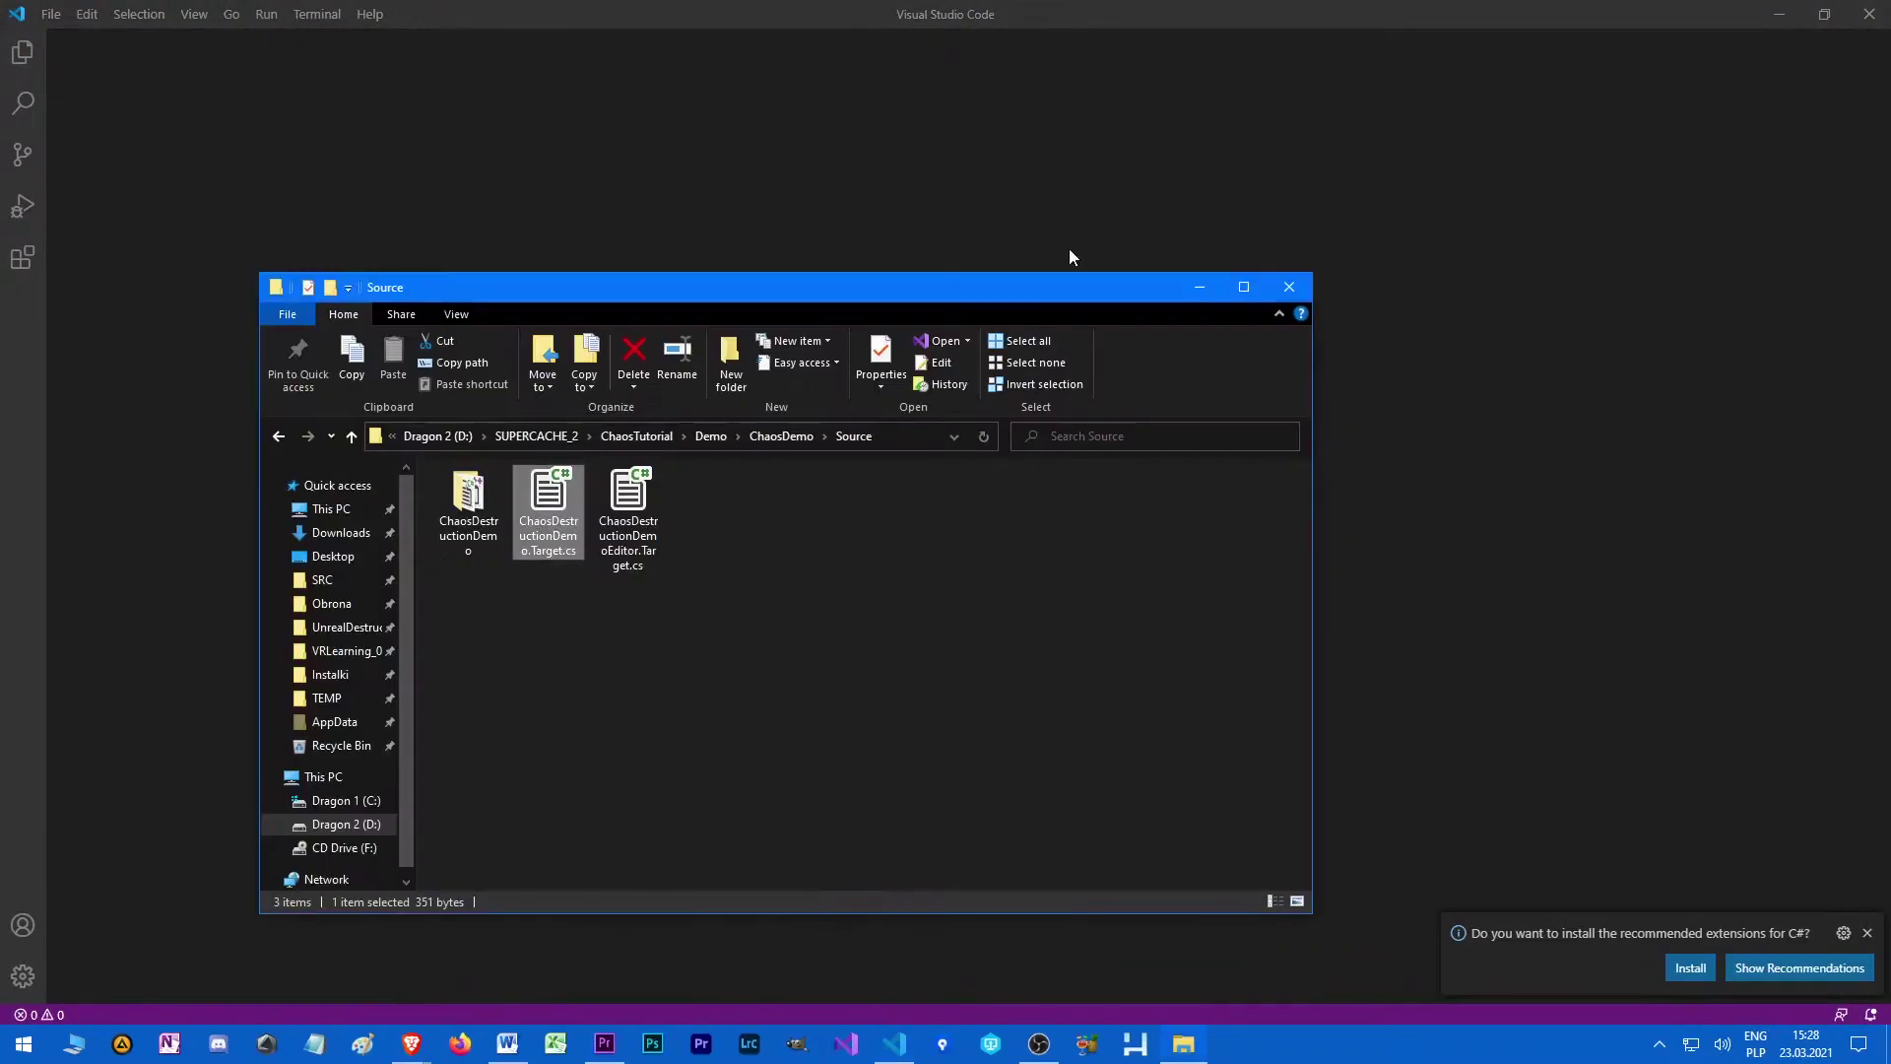
{"action": "left_click_drag", "start_coordinate": [631, 520], "coordinate": [642, 137]}
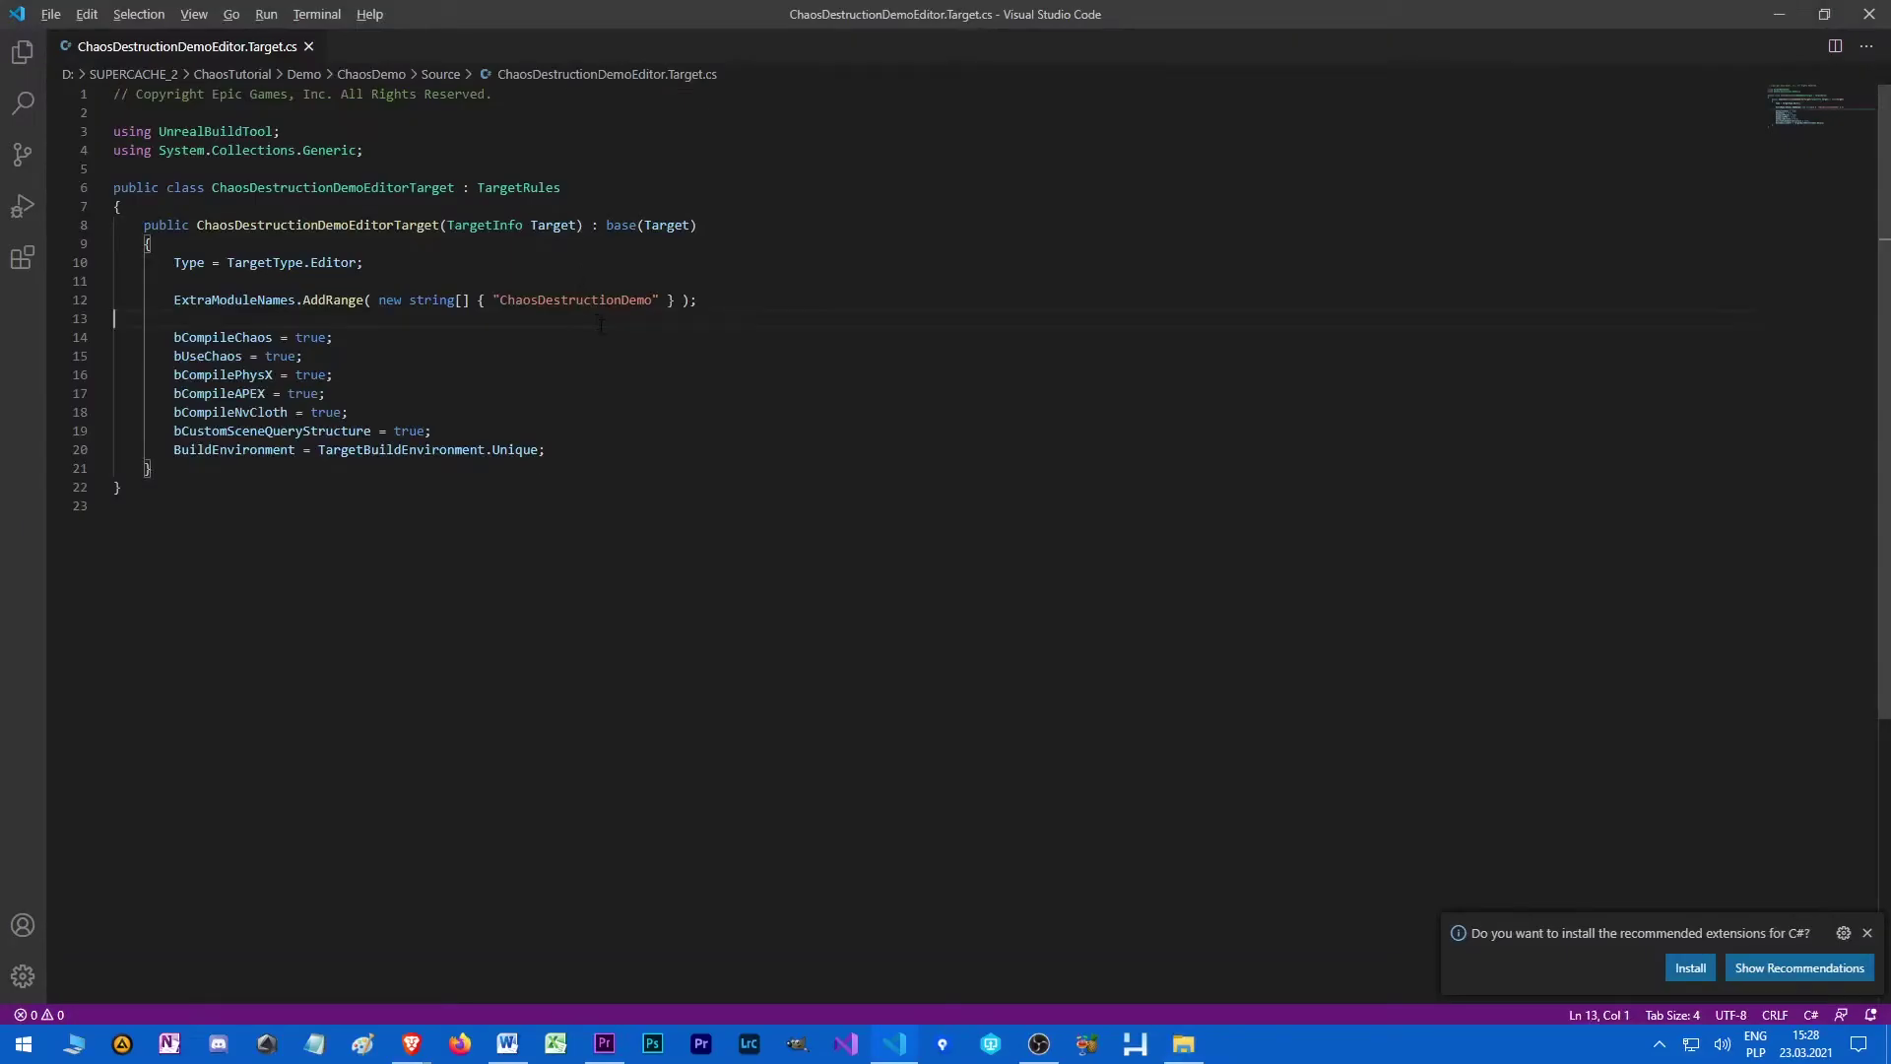
- Replace the entire contents of ChaosDestructionDemoEditor.Target.cs with the guide's editor code, then close the file and Visual Studio Code
{"action": "key", "text": "alt+Tab"}
{"action": "key", "text": "Tab"}
{"action": "left_click_drag", "start_coordinate": [365, 533], "coordinate": [465, 788]}
{"action": "key", "text": "ctrl+c"}
{"action": "key", "text": "alt+Tab"}
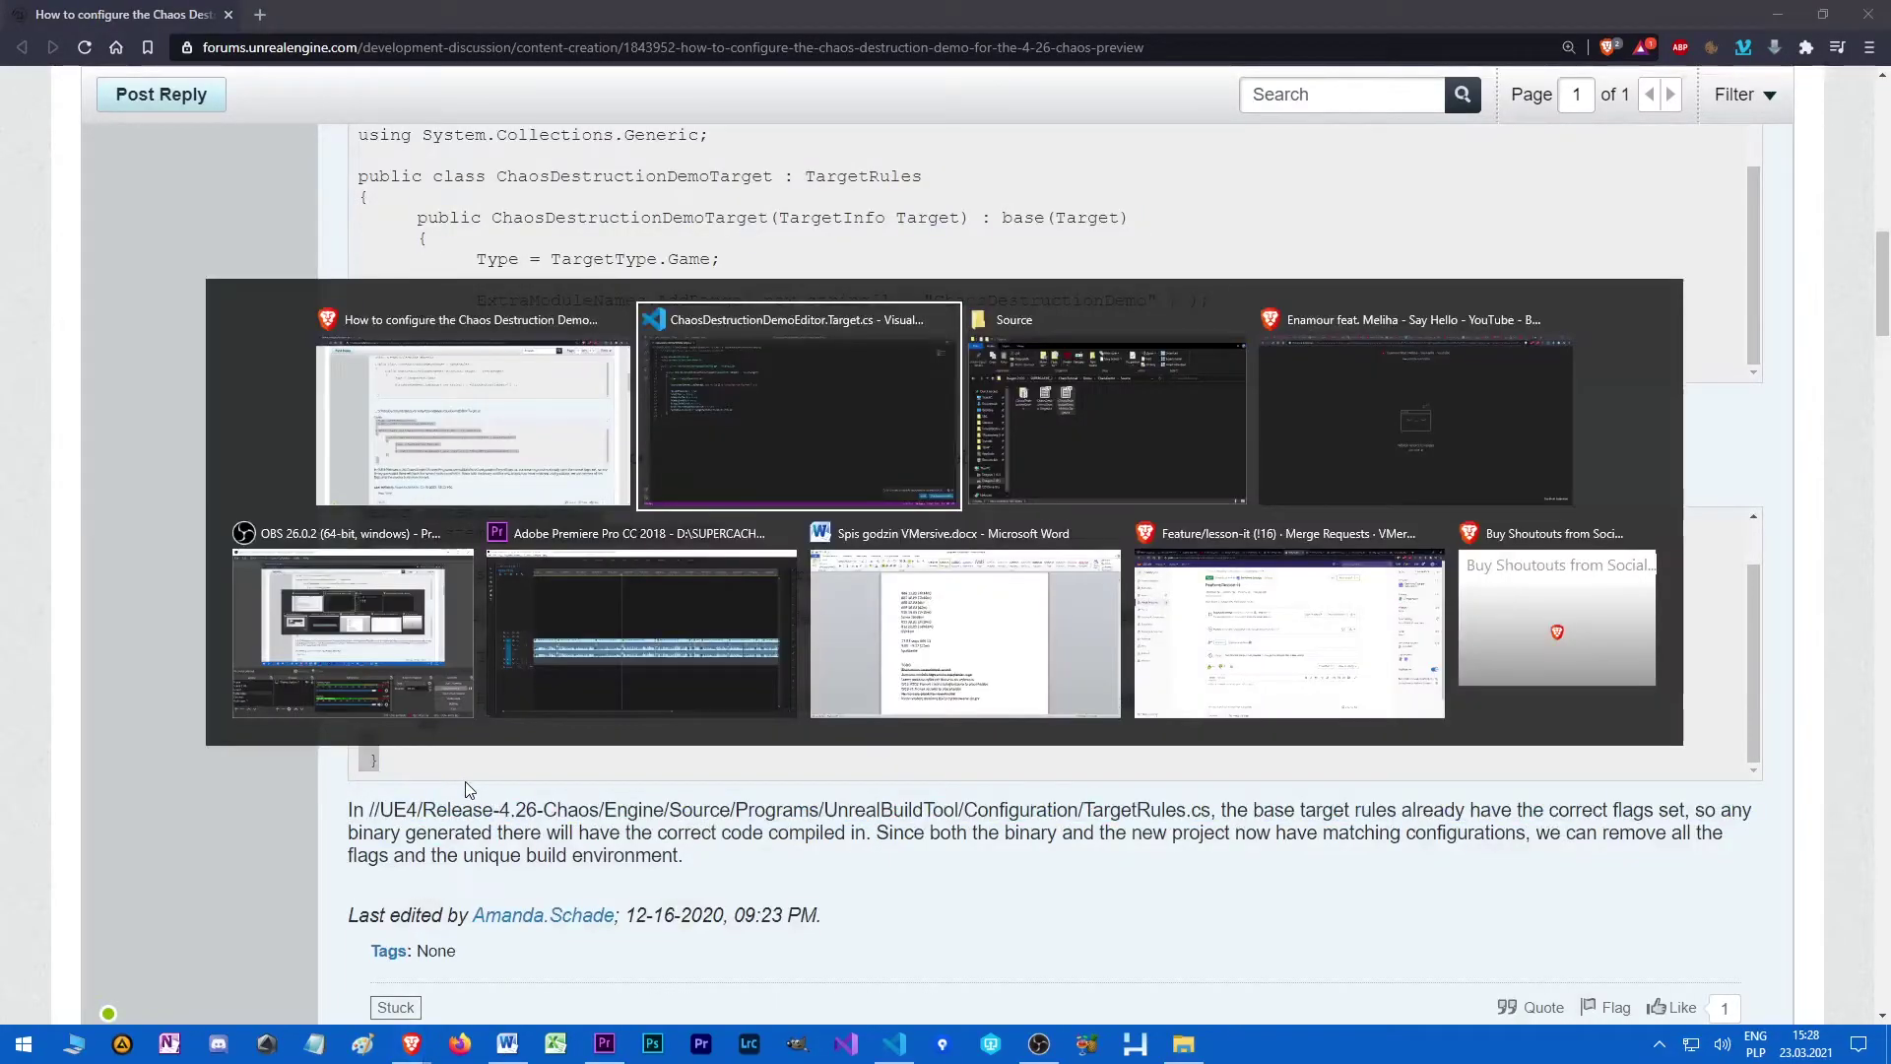
{"action": "key", "text": "ctrl+a"}
{"action": "key", "text": "ctrl+v"}
{"action": "left_click", "coordinate": [308, 47]}
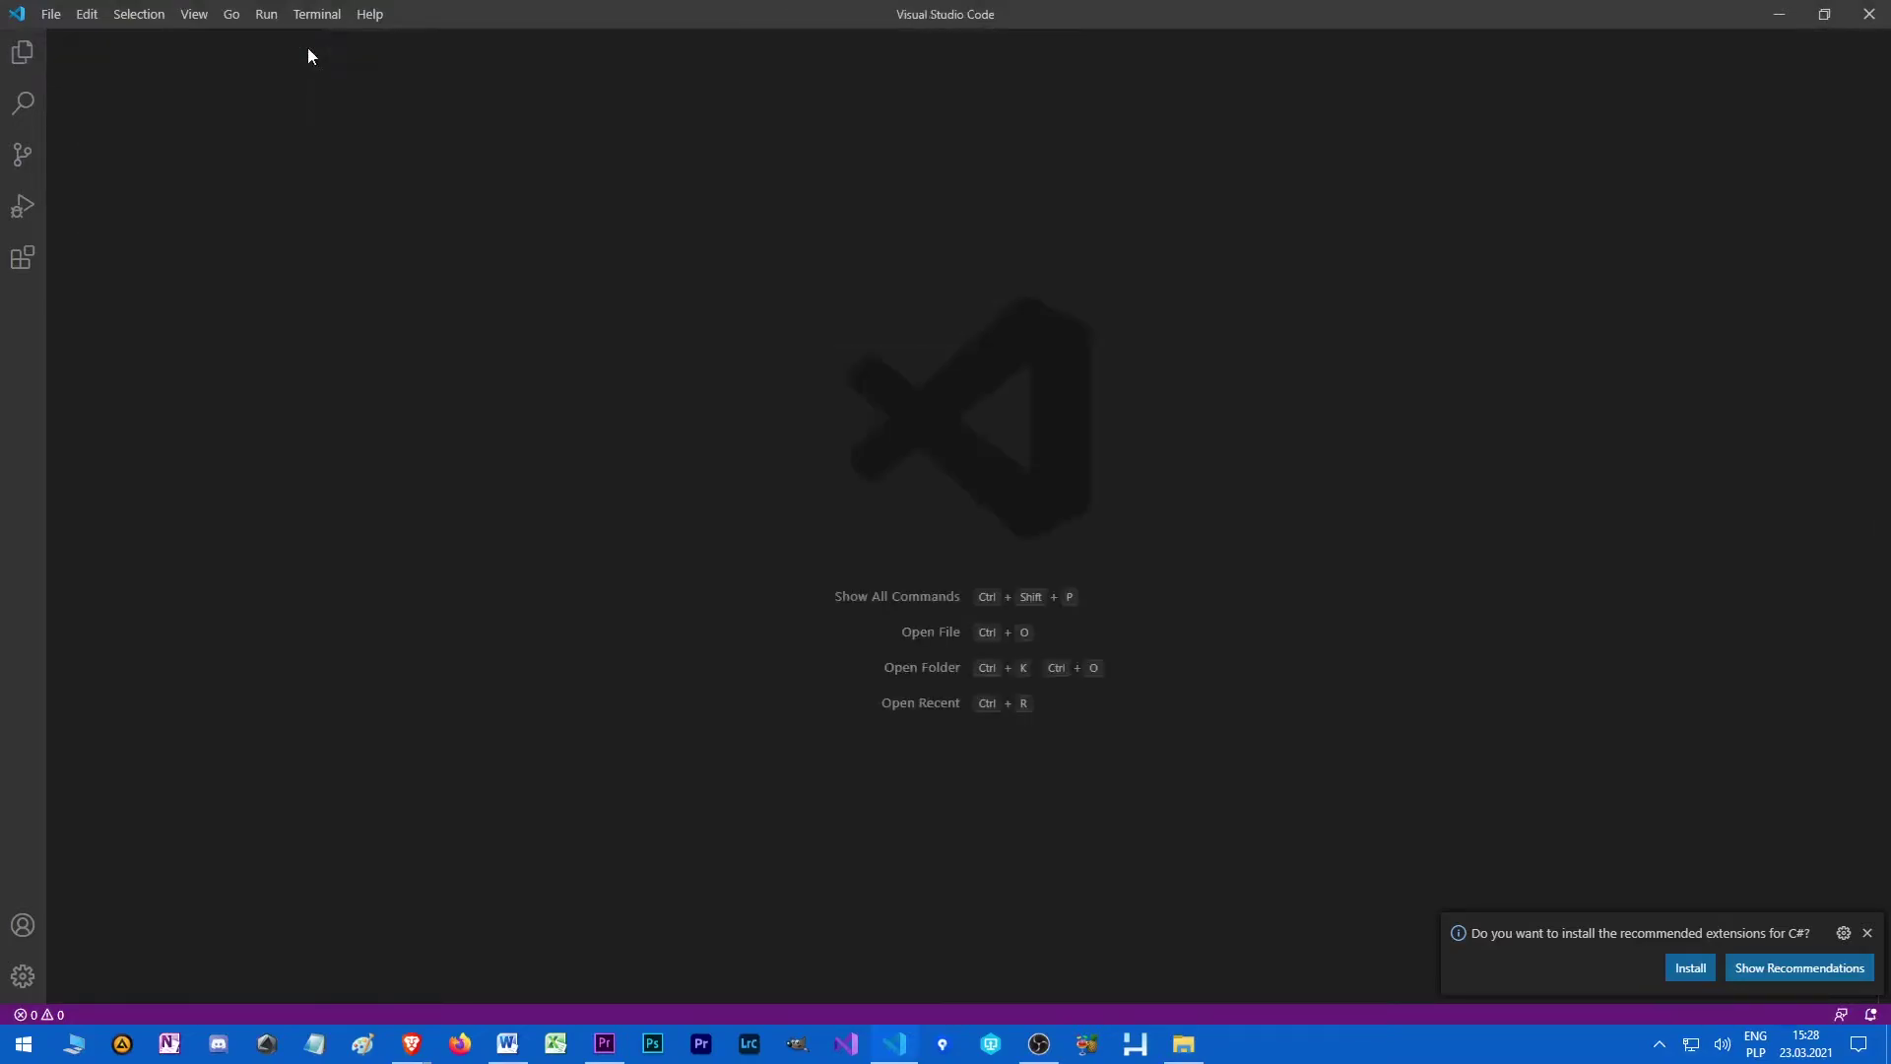
{"action": "left_click", "coordinate": [1864, 14]}
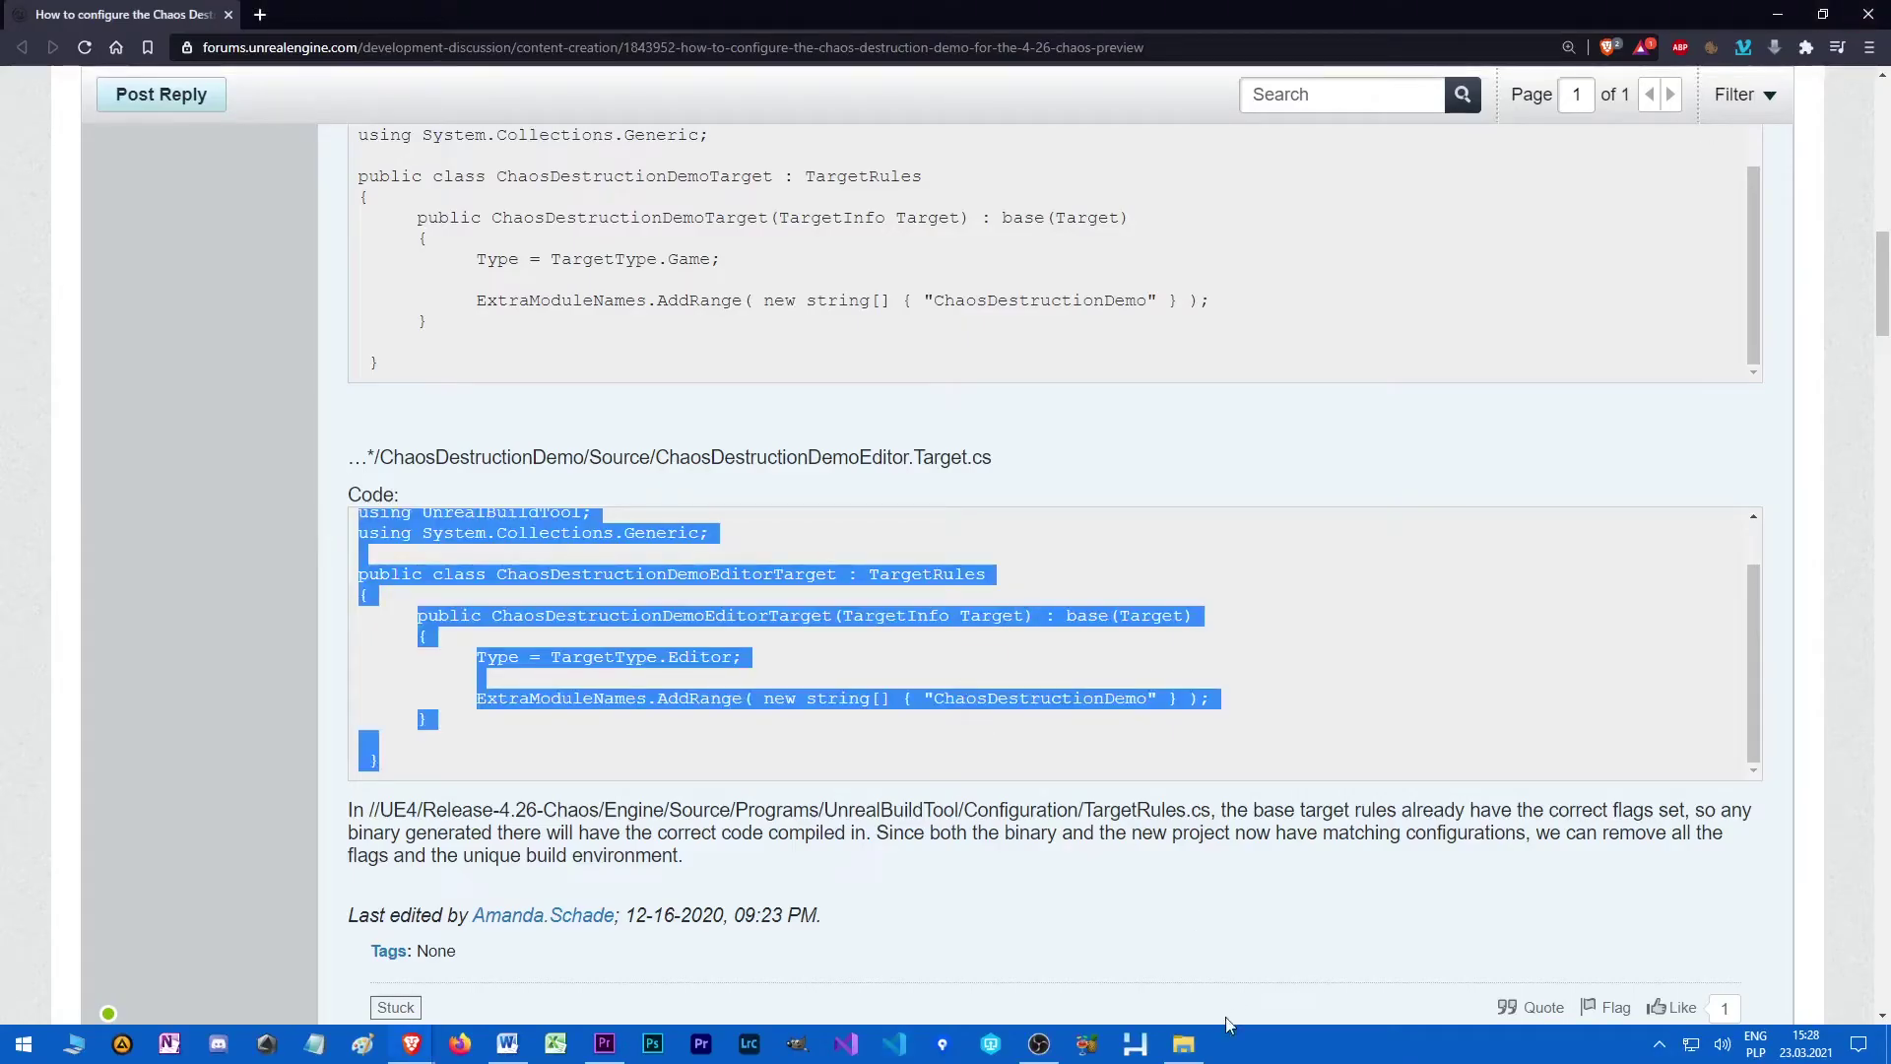
- Return to the ChaosDemo folder in File Explorer and switch ChaosDemo.uproject to the 4.26Chaos engine version
{"action": "left_click", "coordinate": [1183, 1043]}
{"action": "left_click", "coordinate": [789, 436]}
{"action": "left_click", "coordinate": [812, 660]}
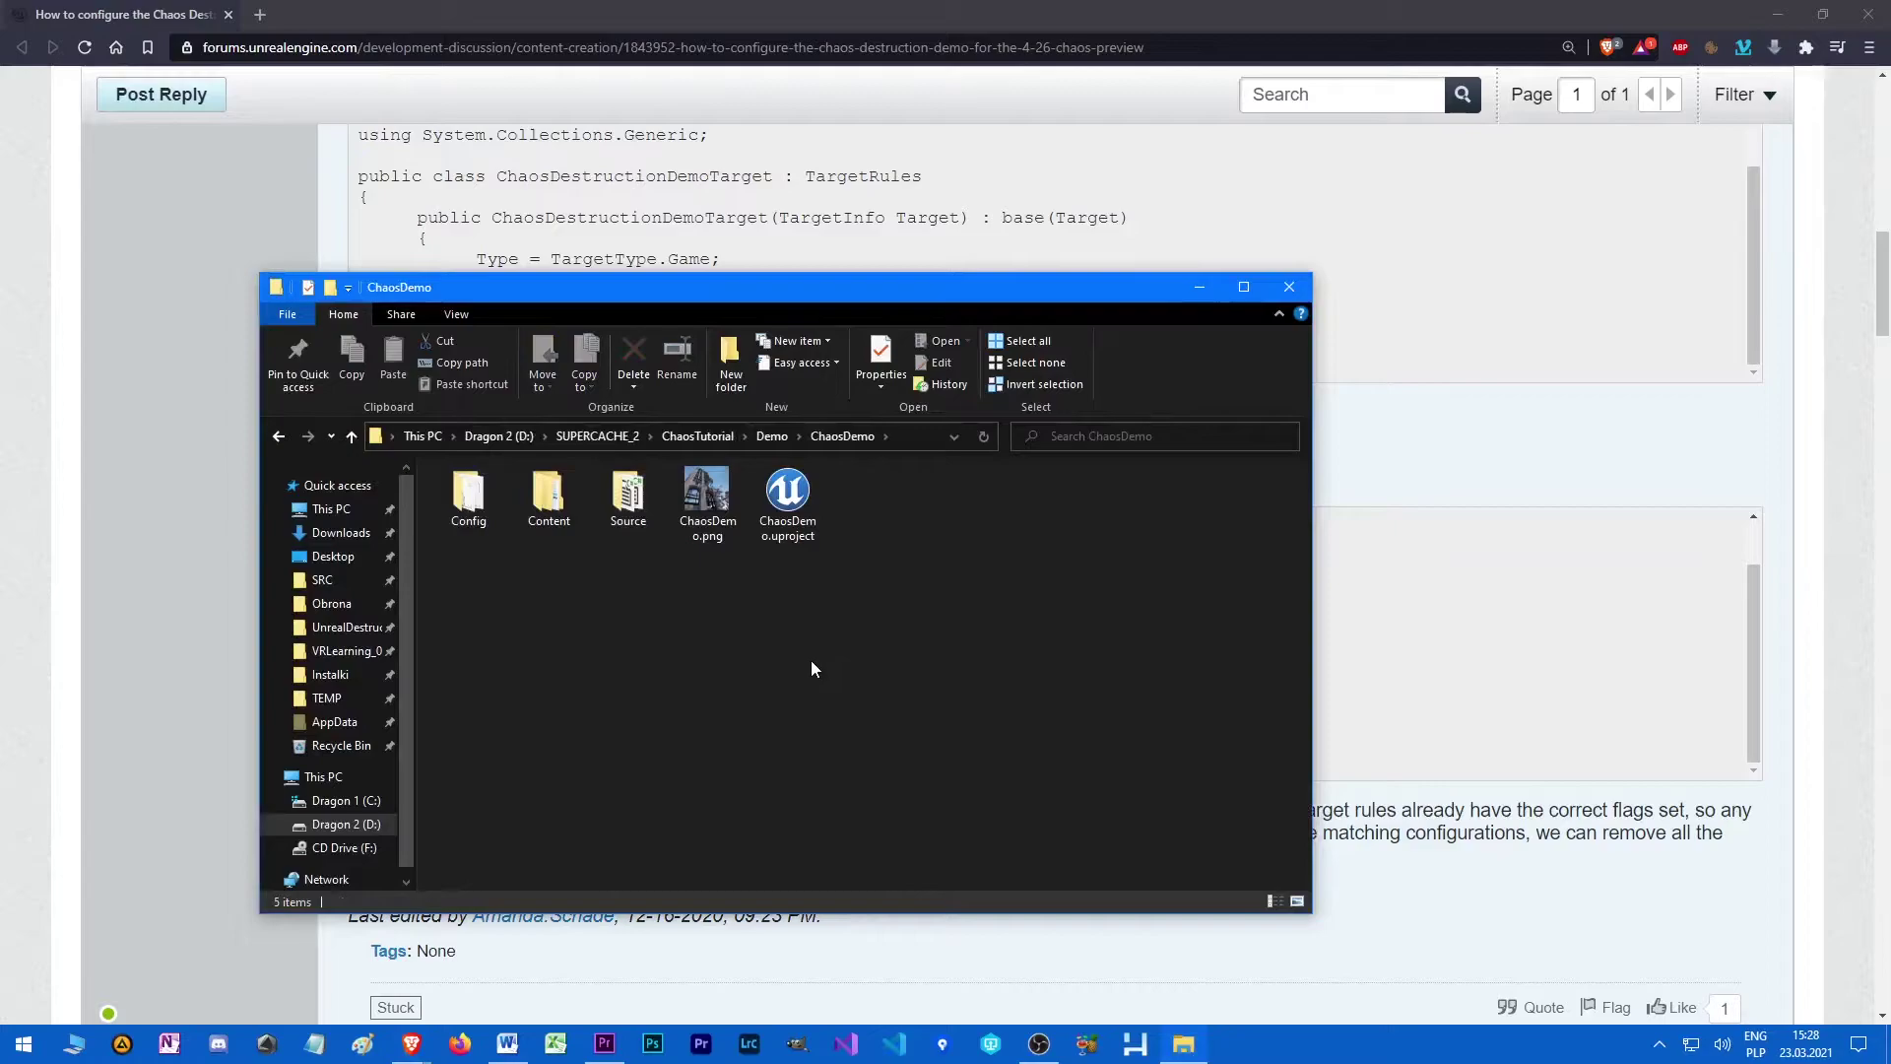
{"action": "right_click", "coordinate": [805, 530]}
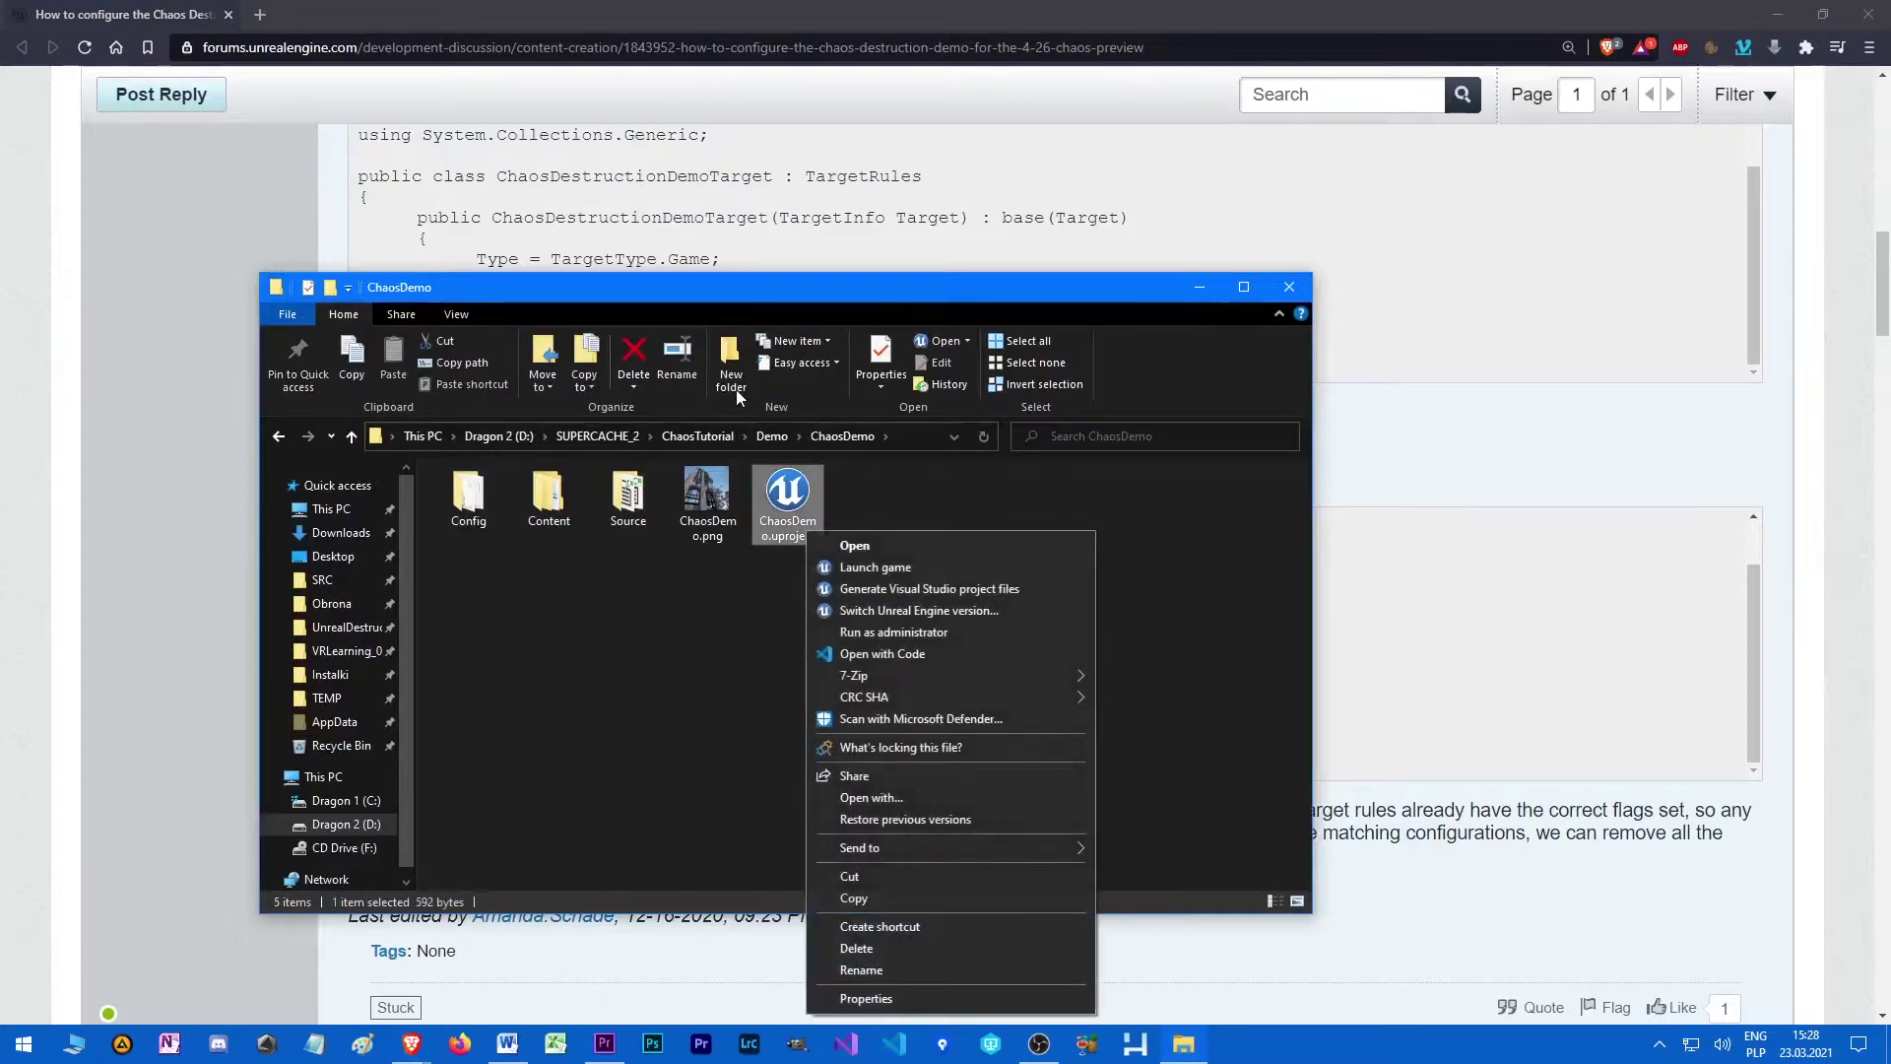
{"action": "left_click", "coordinate": [854, 608]}
{"action": "left_click", "coordinate": [848, 505]}
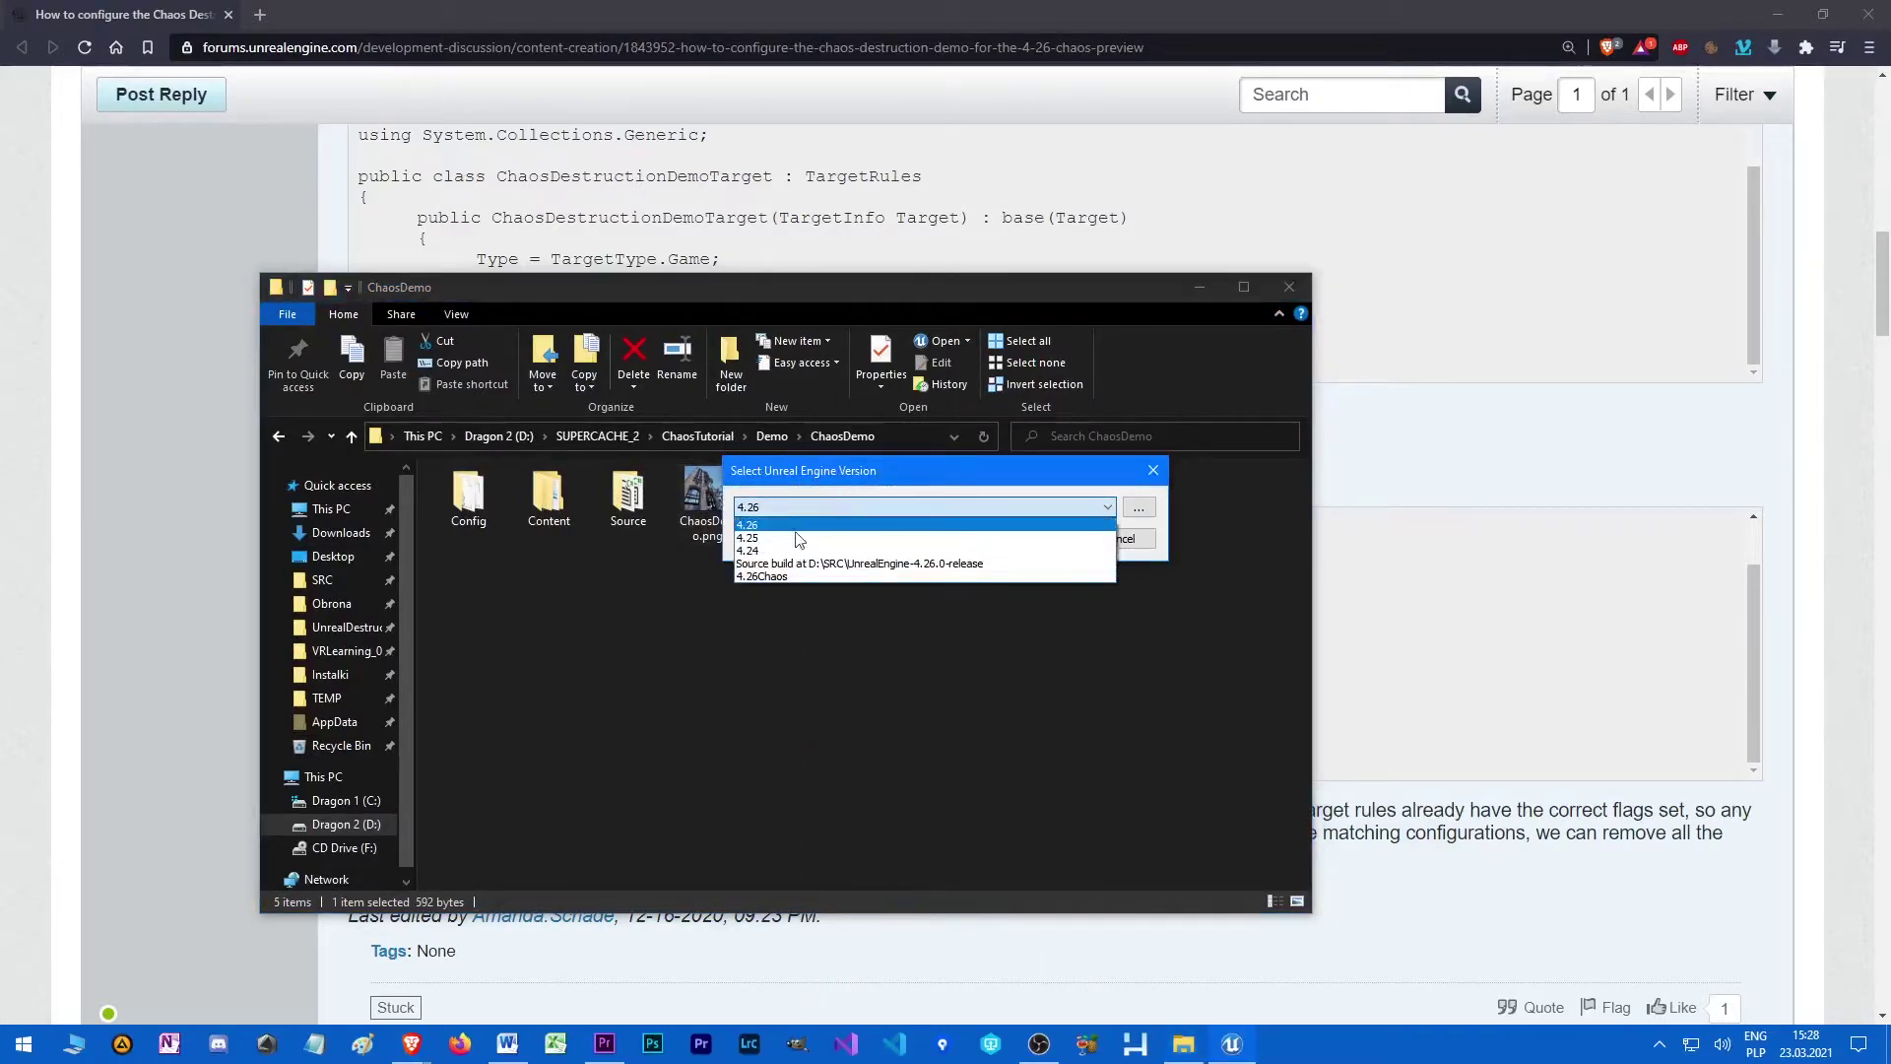
{"action": "left_click", "coordinate": [766, 577]}
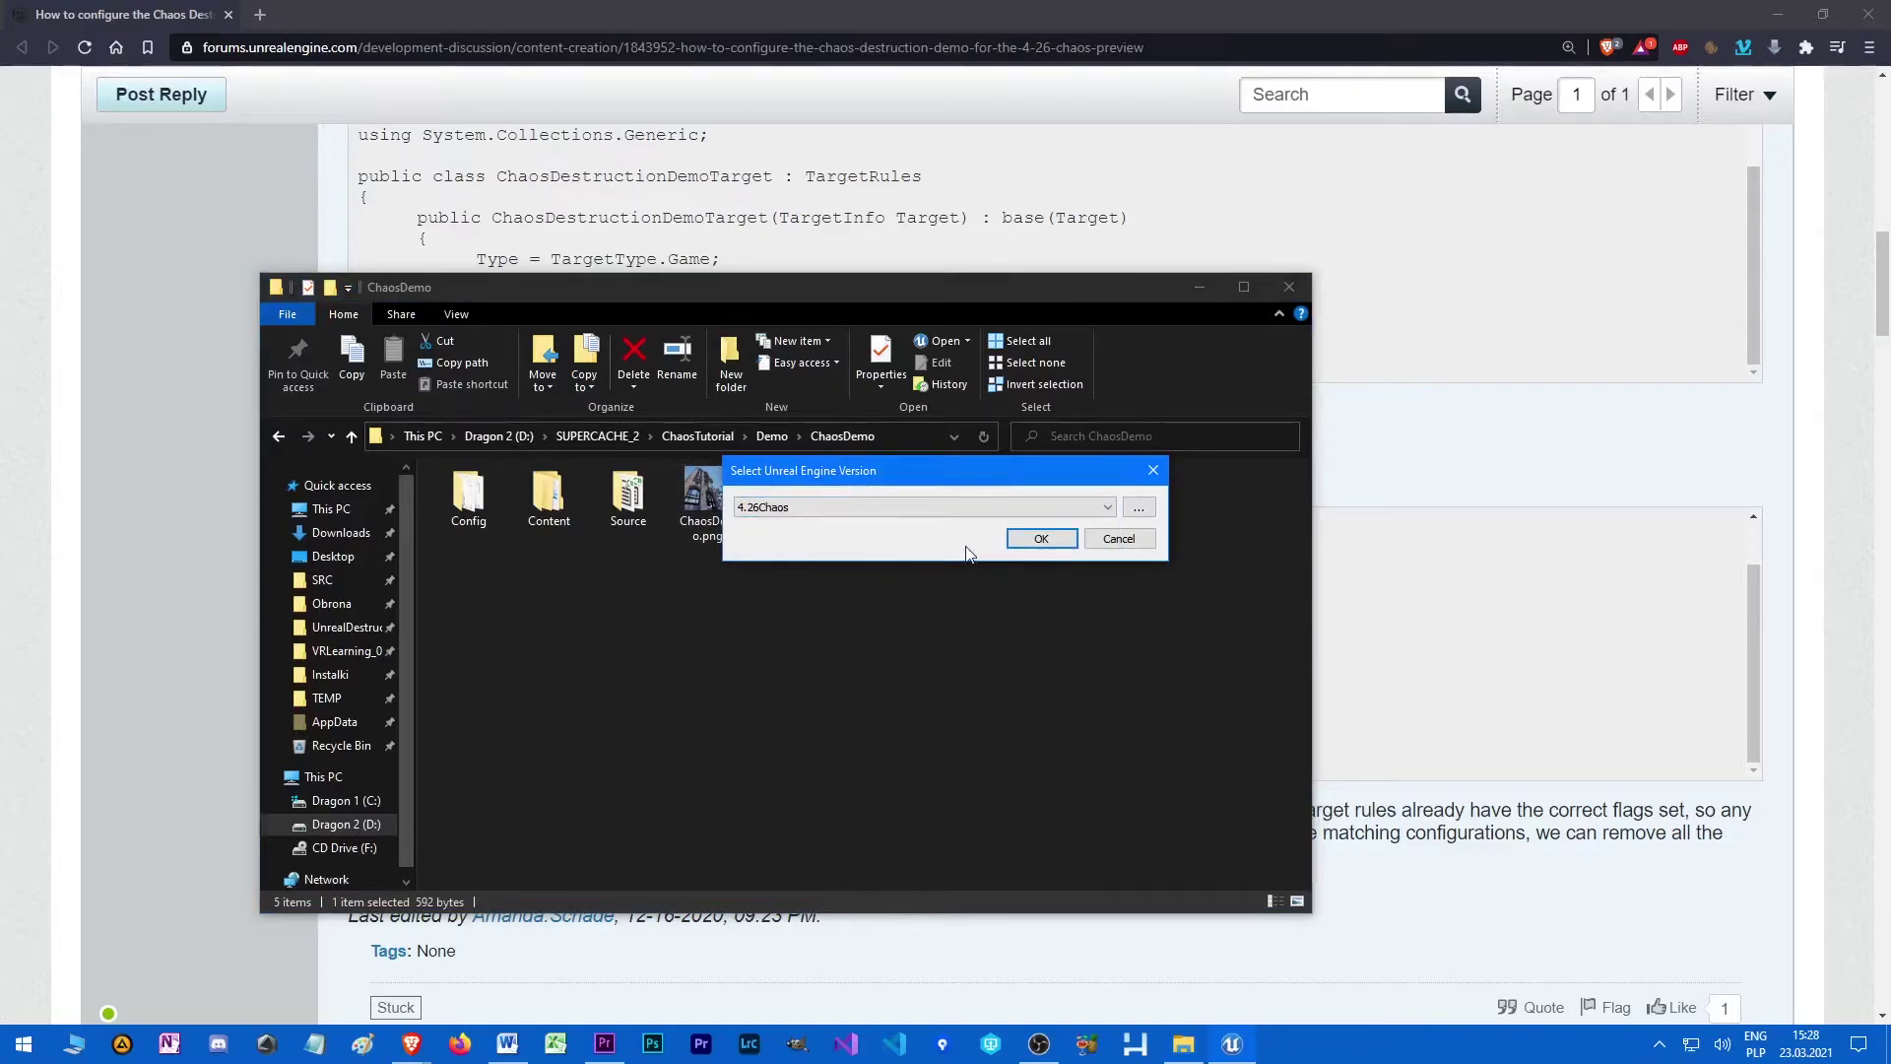
{"action": "left_click", "coordinate": [1040, 541]}
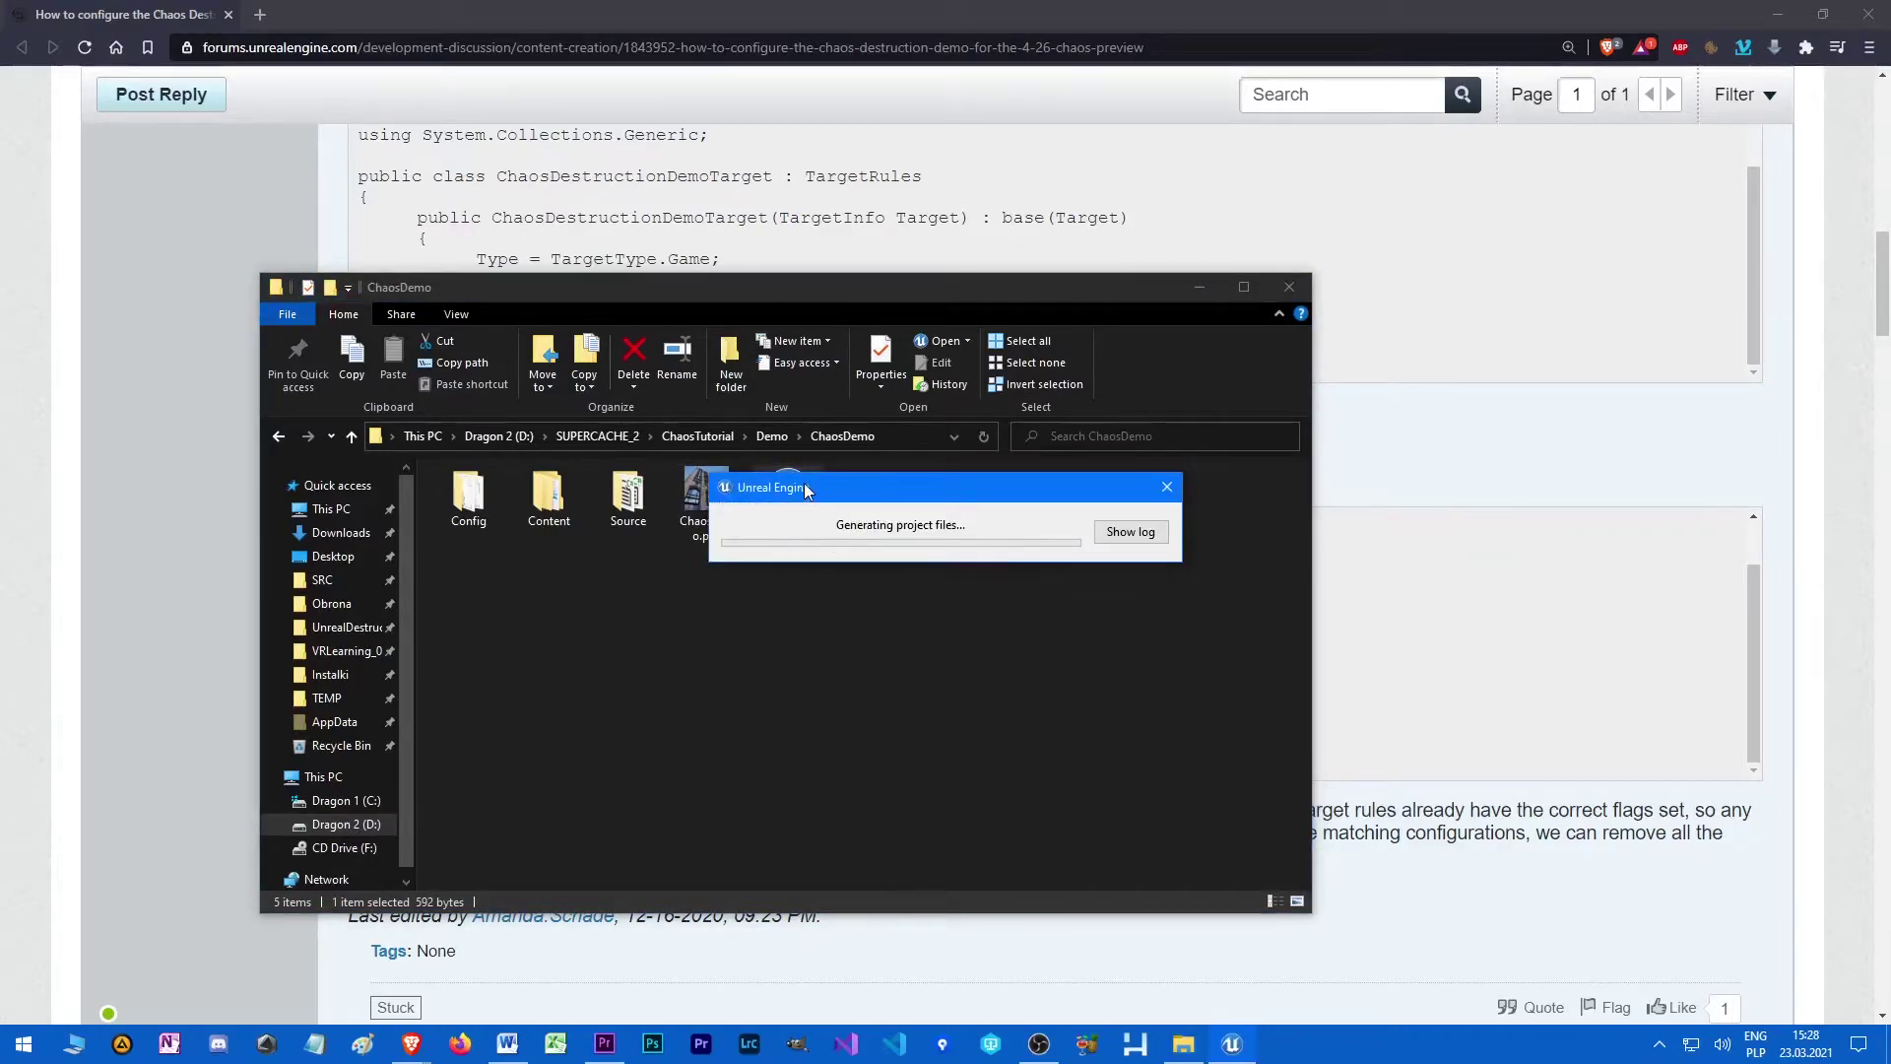
{"action": "left_click", "coordinate": [921, 581]}
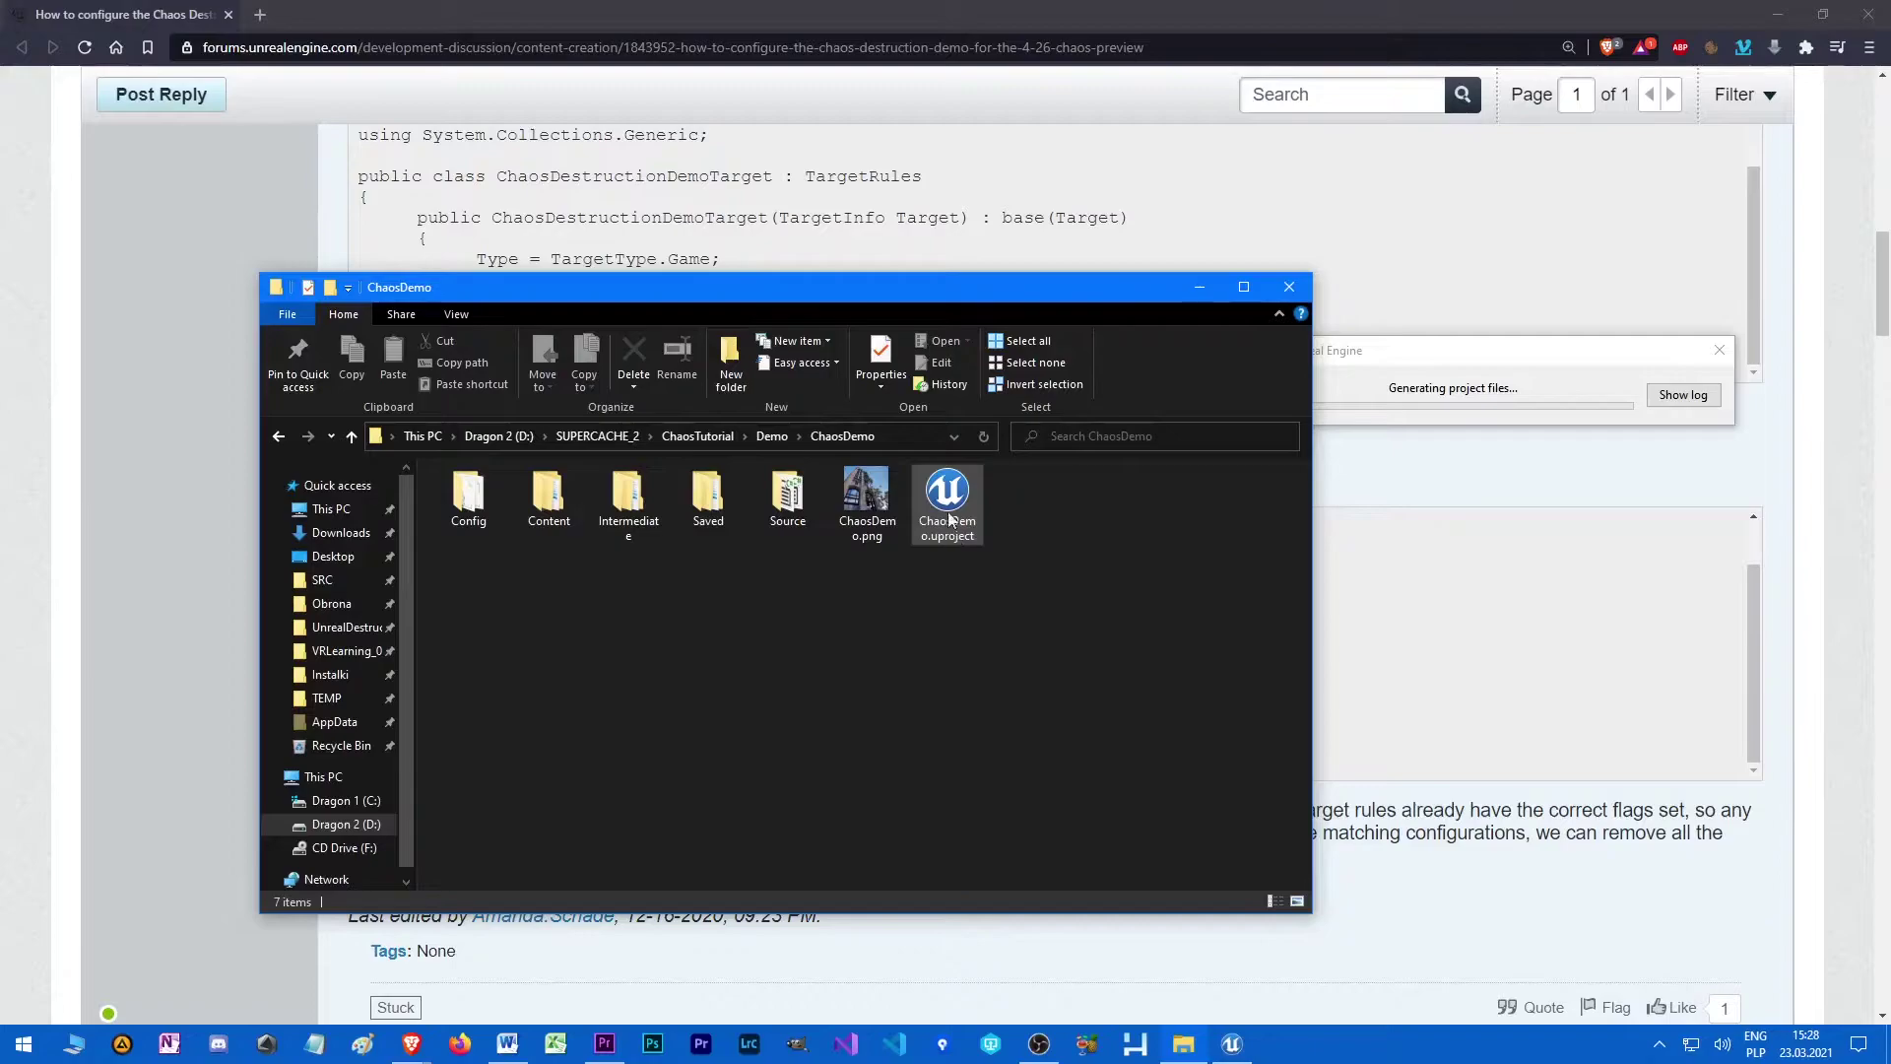
{"action": "right_click", "coordinate": [949, 507]}
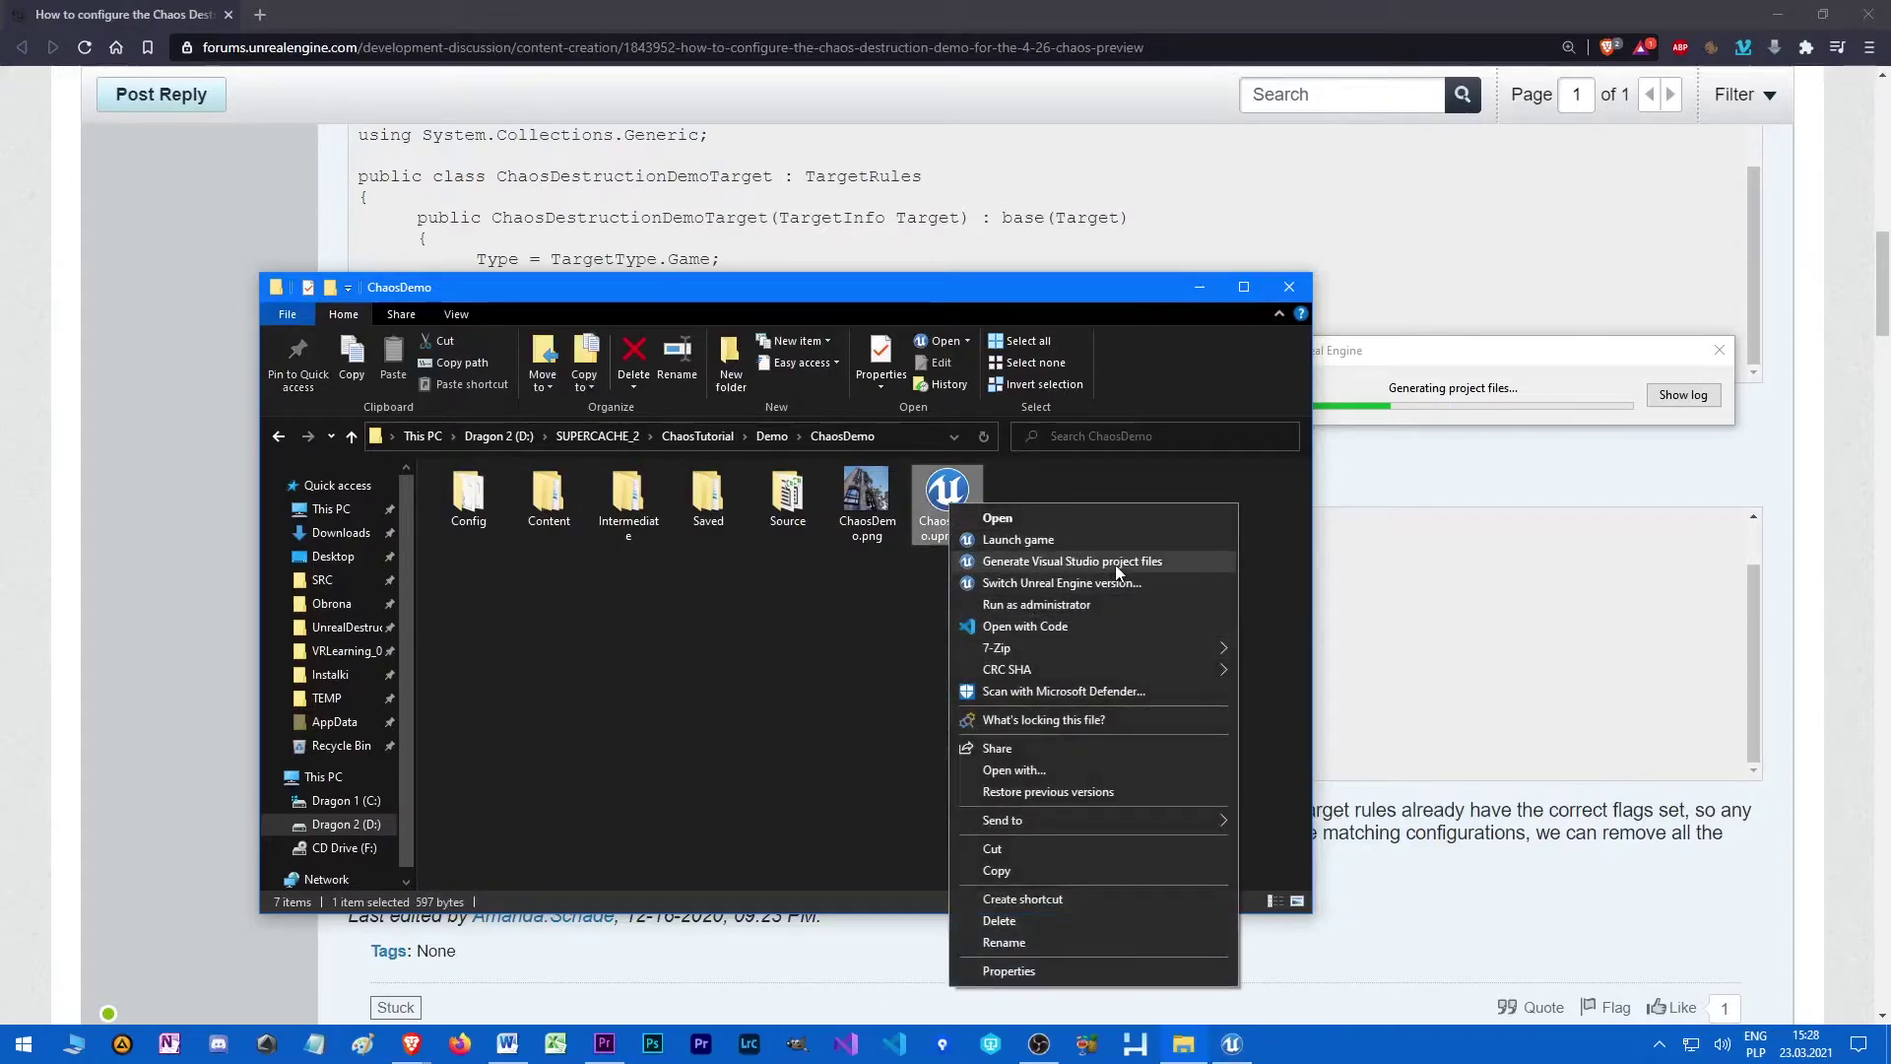
{"action": "left_click", "coordinate": [867, 613]}
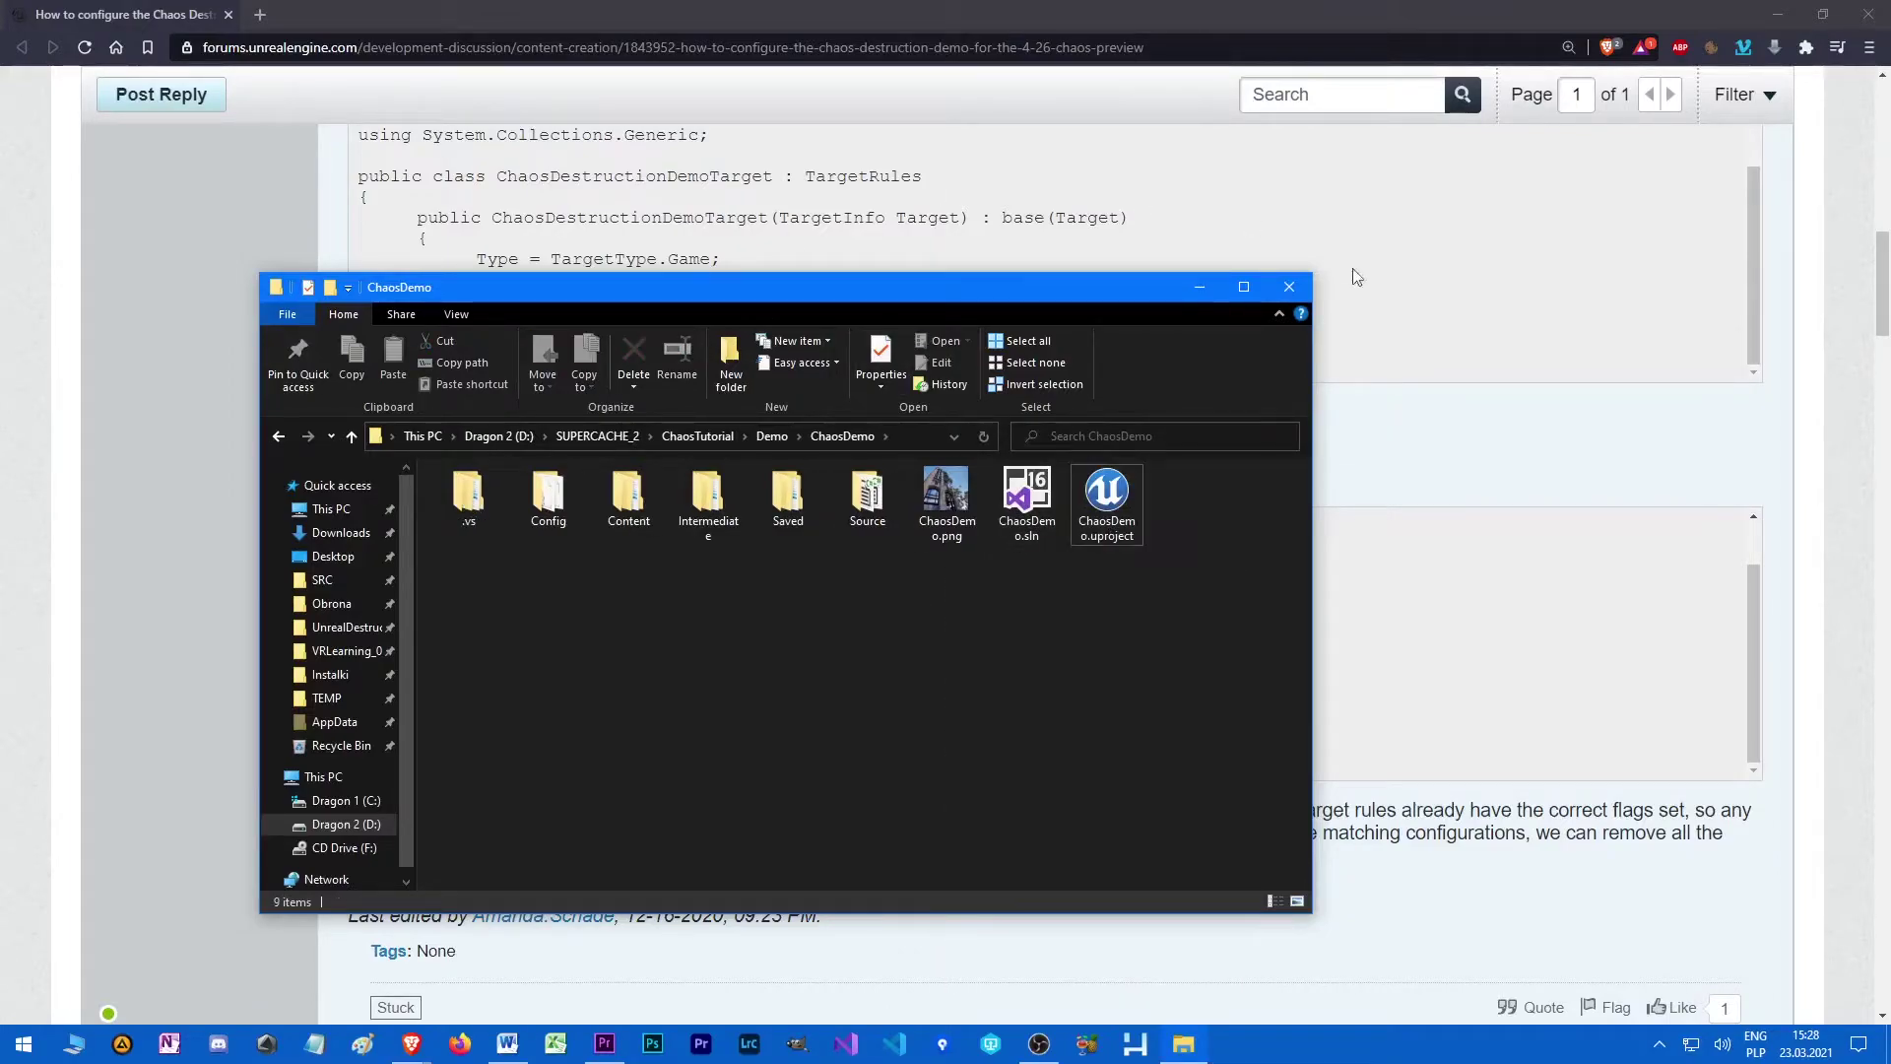
- Open ChaosDemo.uproject, agree to rebuild the missing ChaosDestructionDemo module, and show the build log
{"action": "left_click_drag", "start_coordinate": [929, 309], "coordinate": [919, 294]}
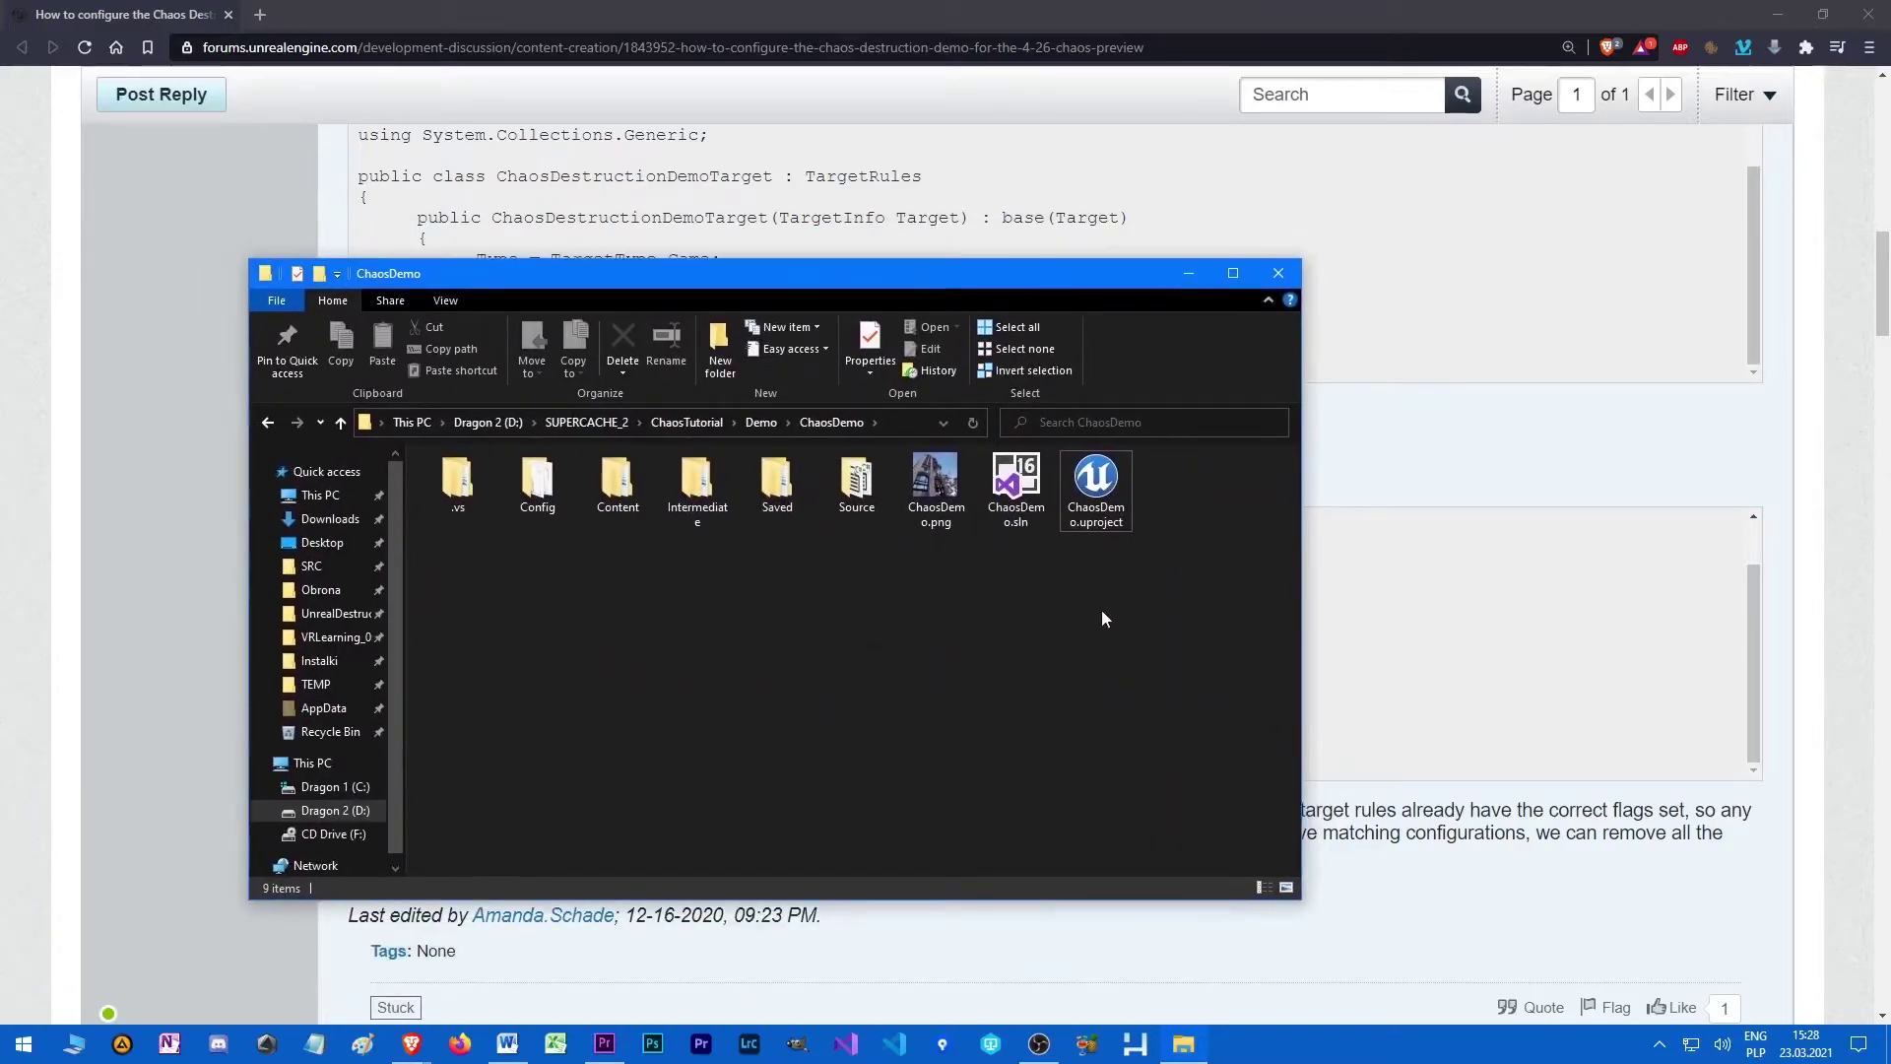
{"action": "double_click", "coordinate": [1106, 493]}
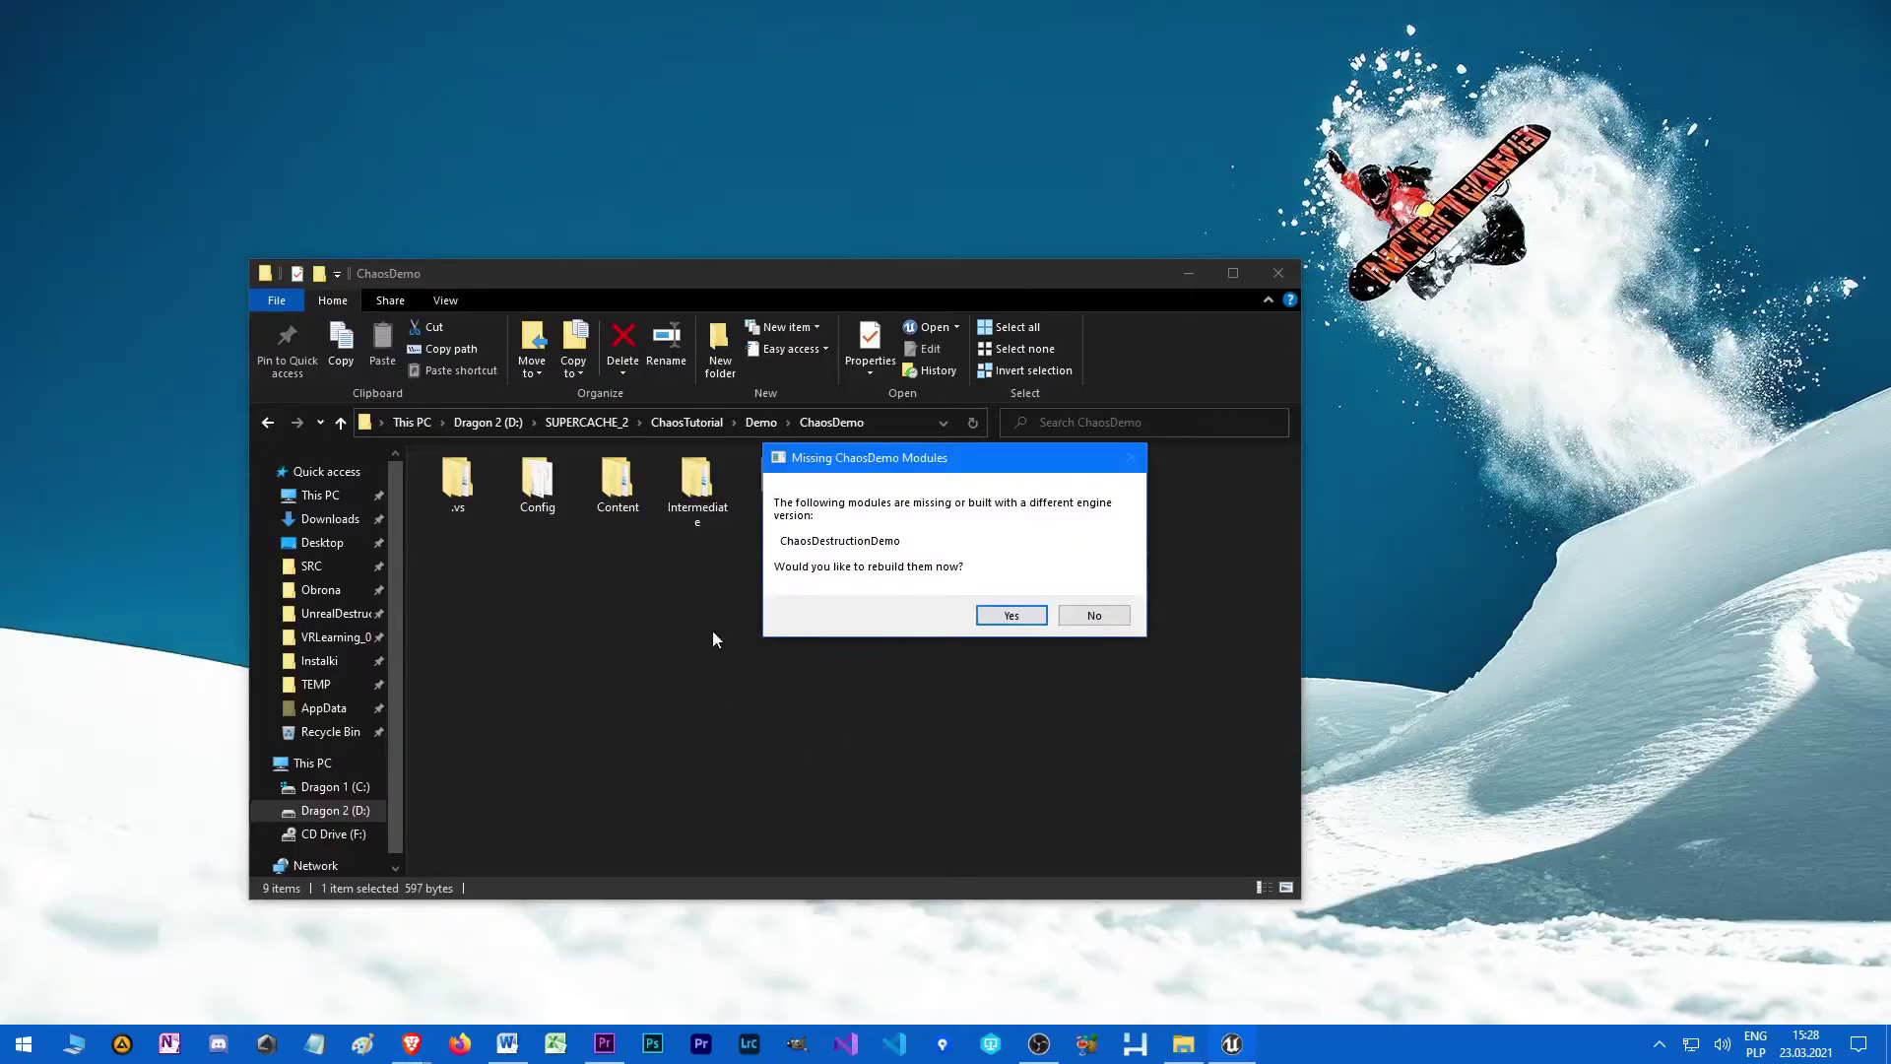
{"action": "left_click", "coordinate": [1012, 617]}
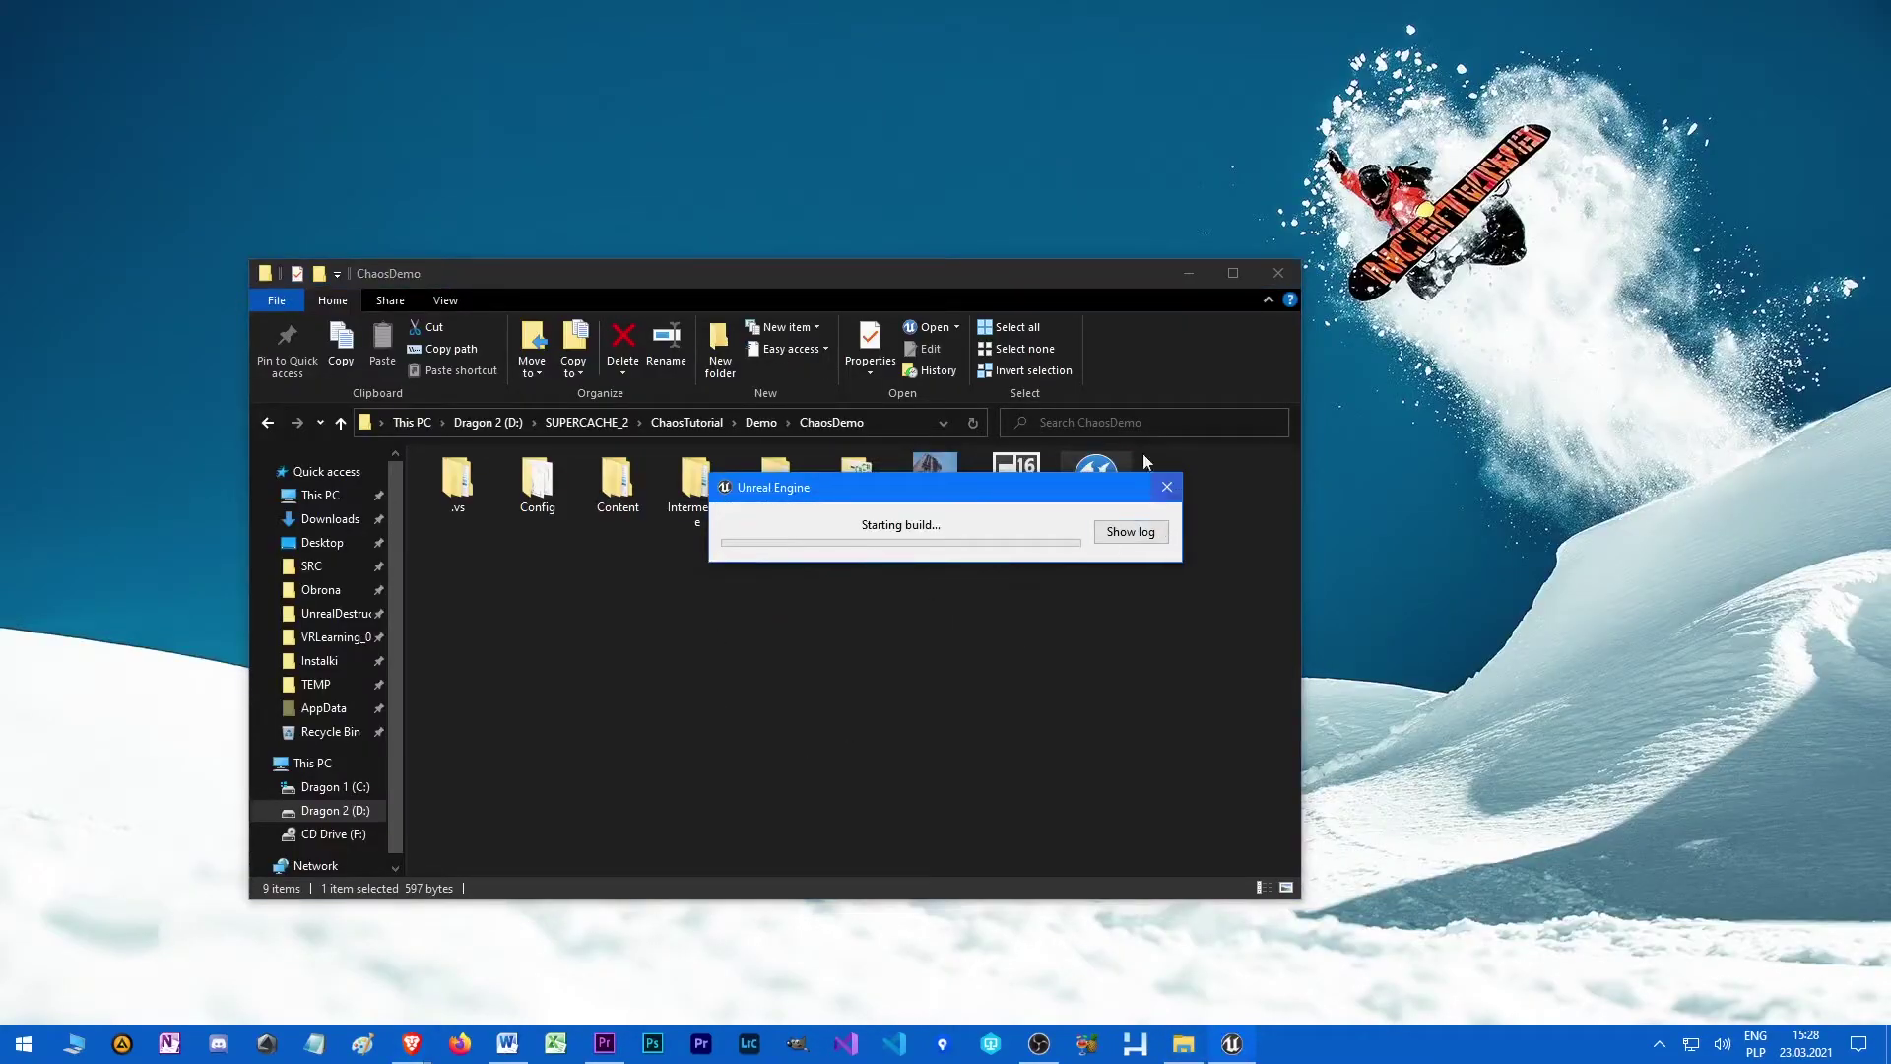
{"action": "left_click", "coordinate": [1118, 533]}
{"action": "left_click_drag", "start_coordinate": [983, 487], "coordinate": [1575, 198]}
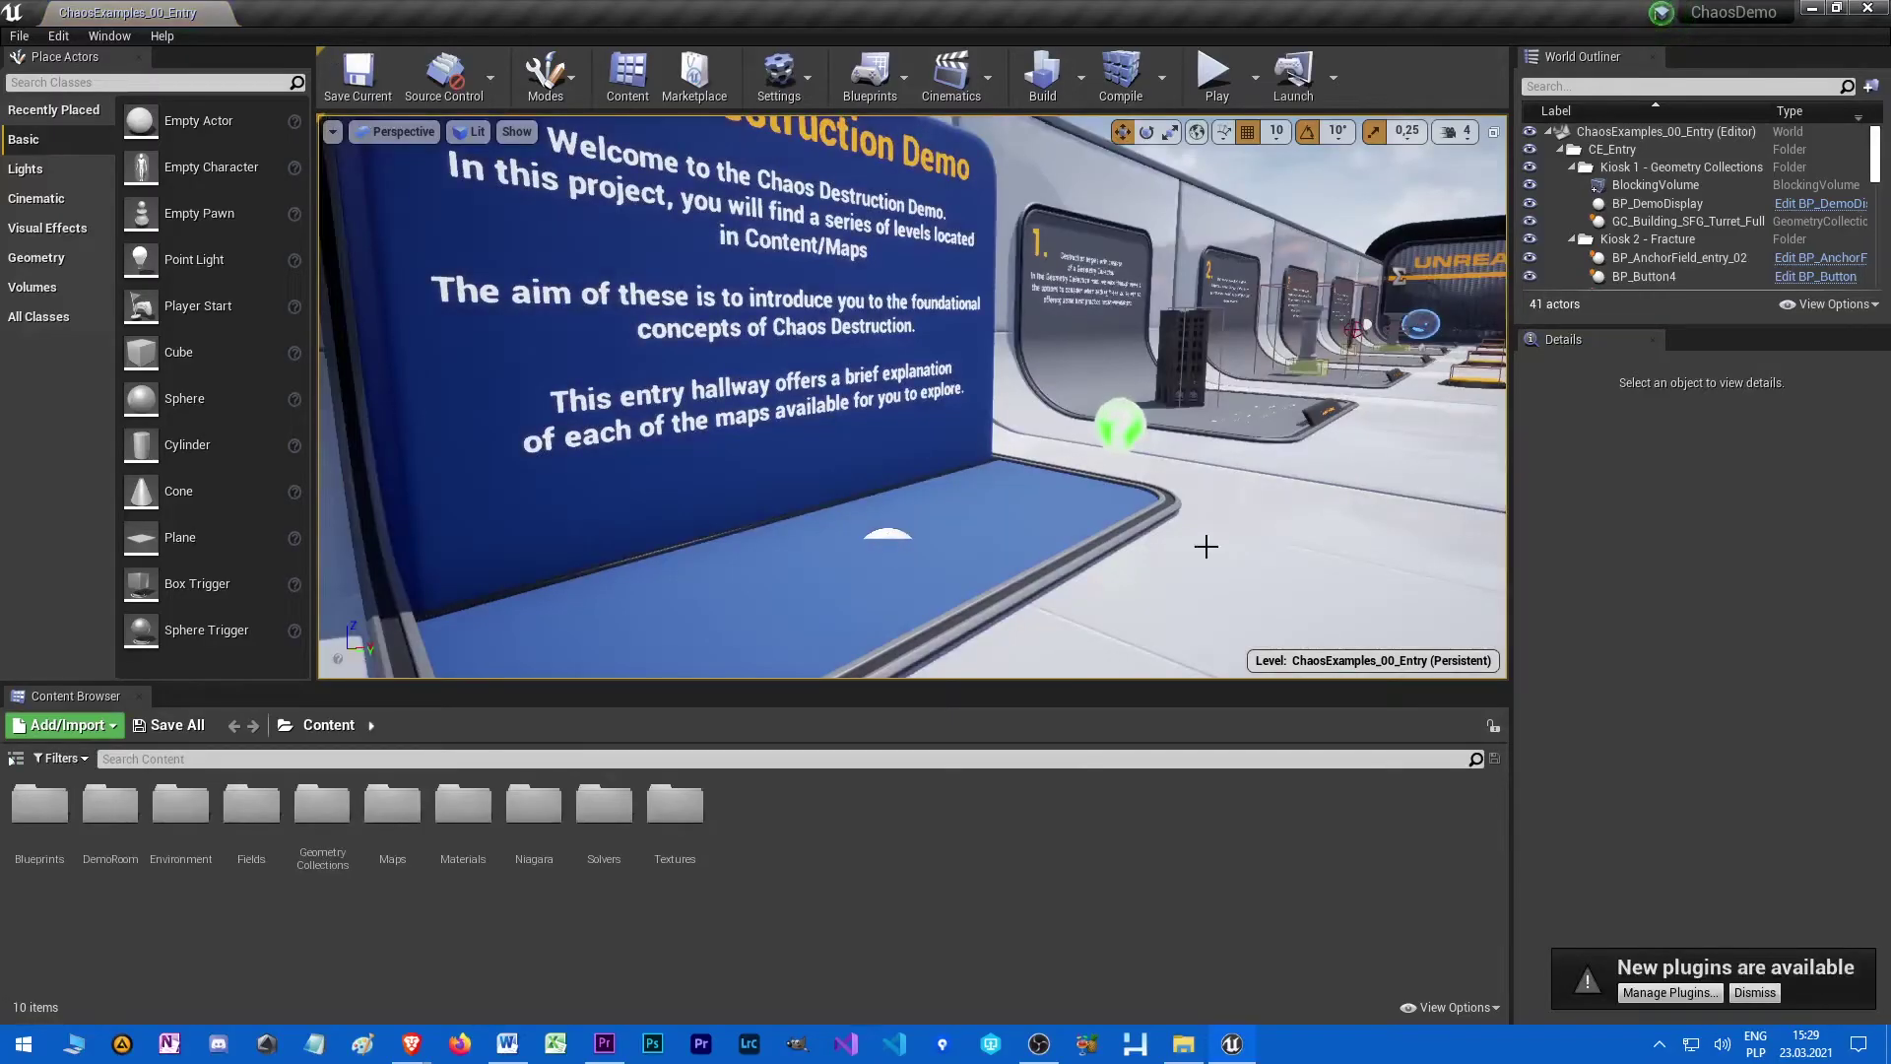
- Dismiss the new plugins notification and open the Maps folder from the Content Browser's folder tree
{"action": "left_click", "coordinate": [1752, 992]}
{"action": "key", "text": "s"}
{"action": "right_click_drag", "start_coordinate": [1031, 452], "coordinate": [946, 537]}
{"action": "key", "text": "s"}
{"action": "key", "text": "w"}
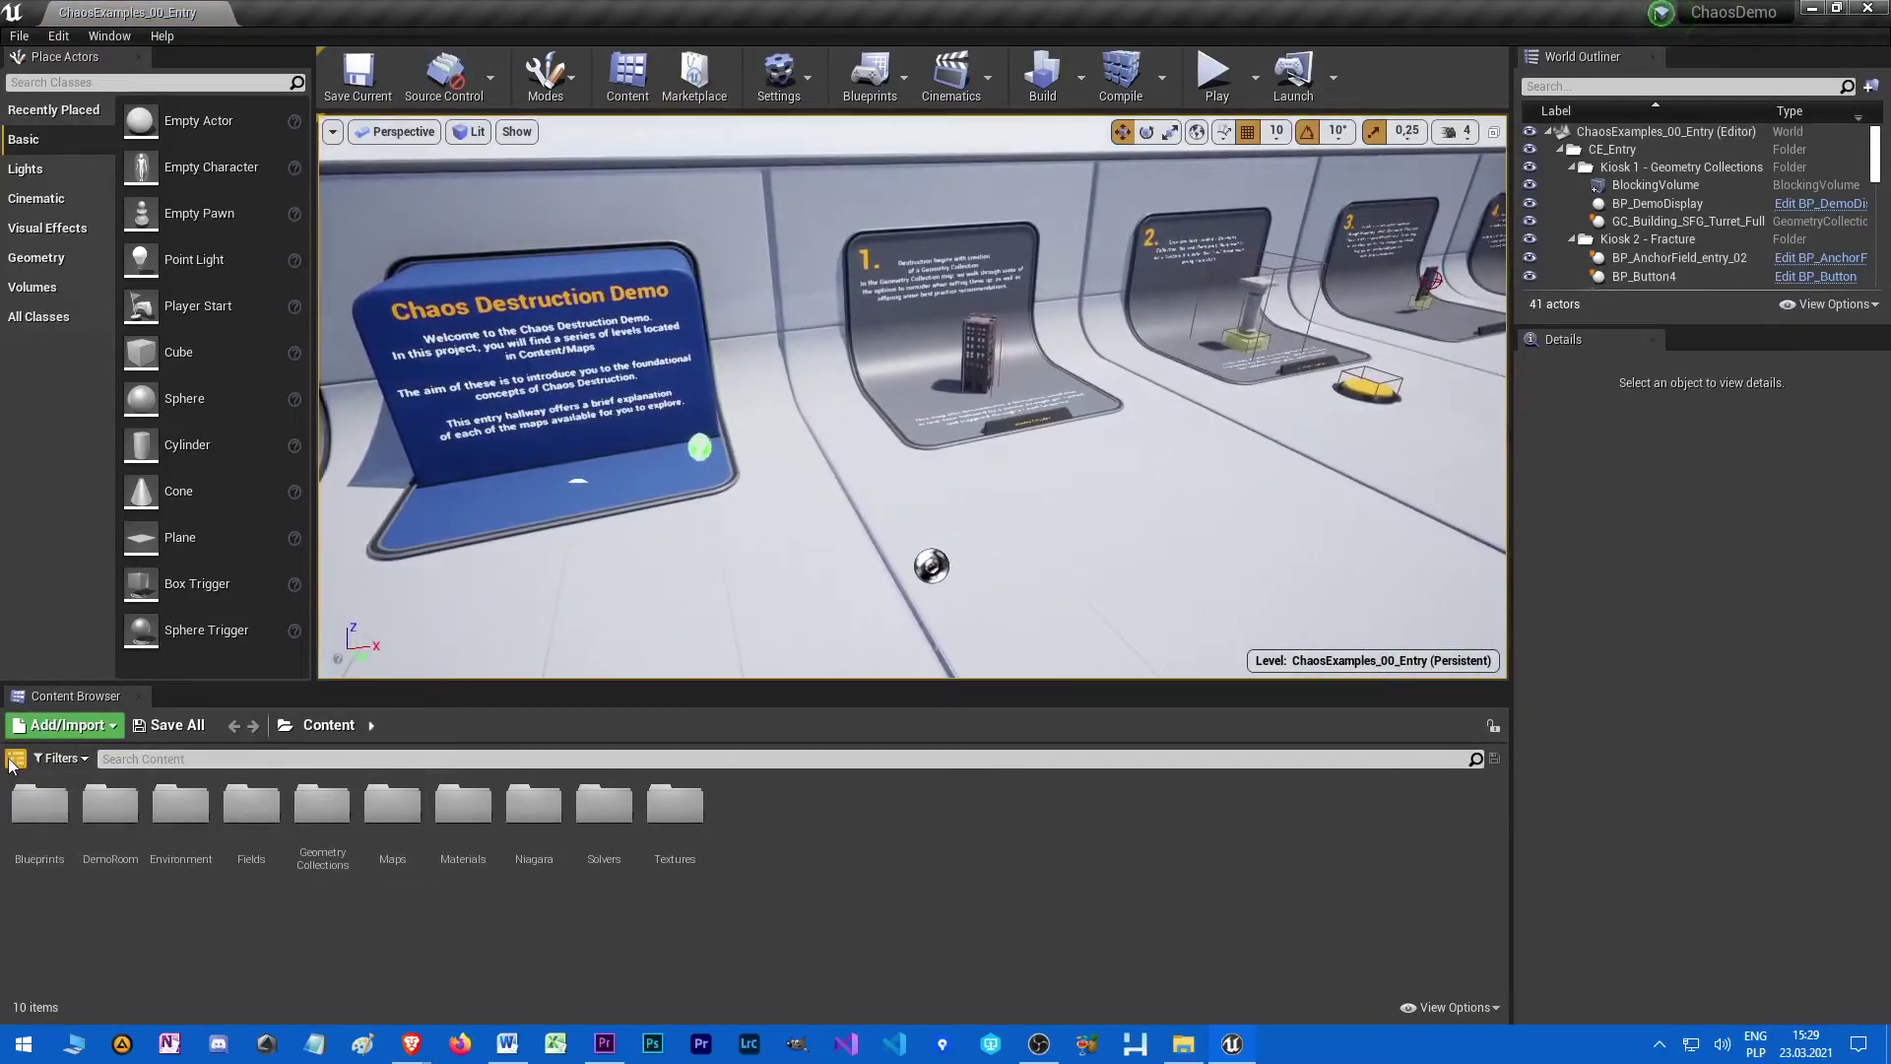
{"action": "left_click", "coordinate": [16, 757]}
{"action": "left_click", "coordinate": [59, 877]}
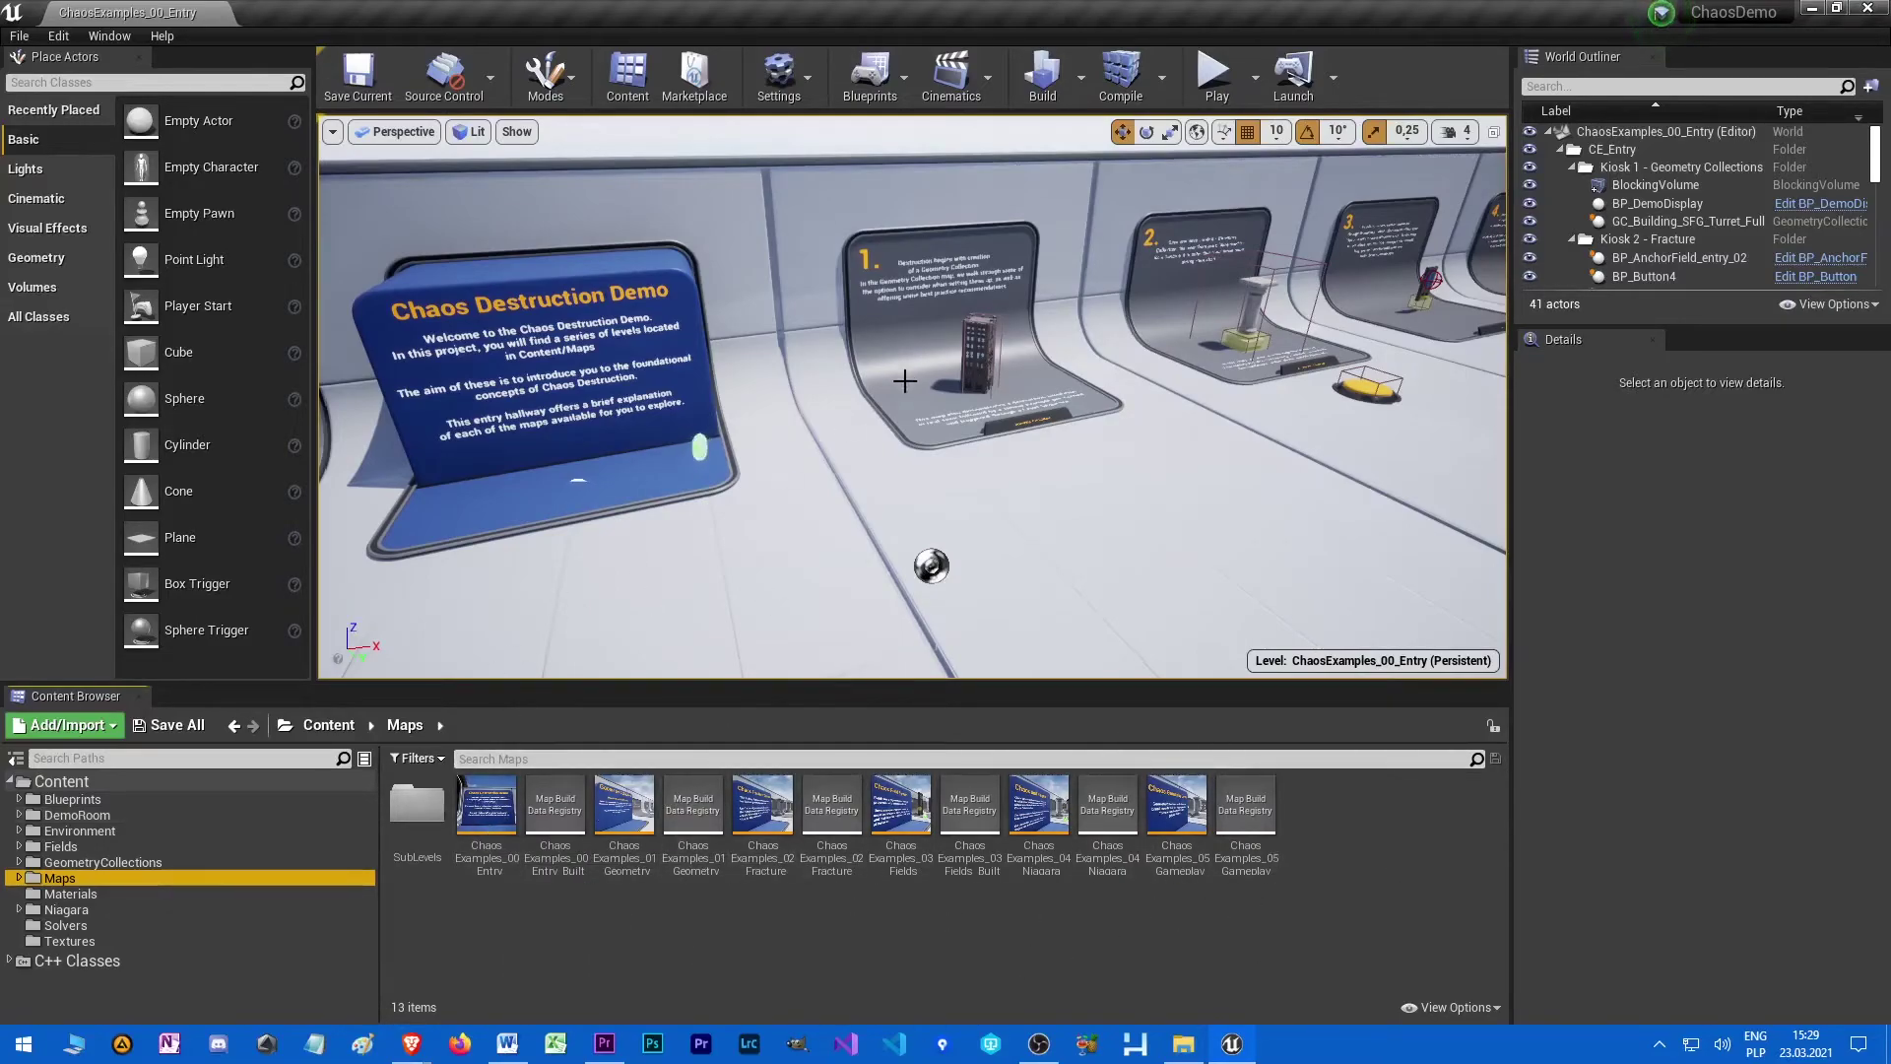
- Play the ChaosExamples_00_Entry level, walk past kiosks 1 to 5 to trigger their destruction demos, and end the play session
{"action": "right_click_drag", "start_coordinate": [905, 381], "coordinate": [1025, 375]}
{"action": "key", "text": "w"}
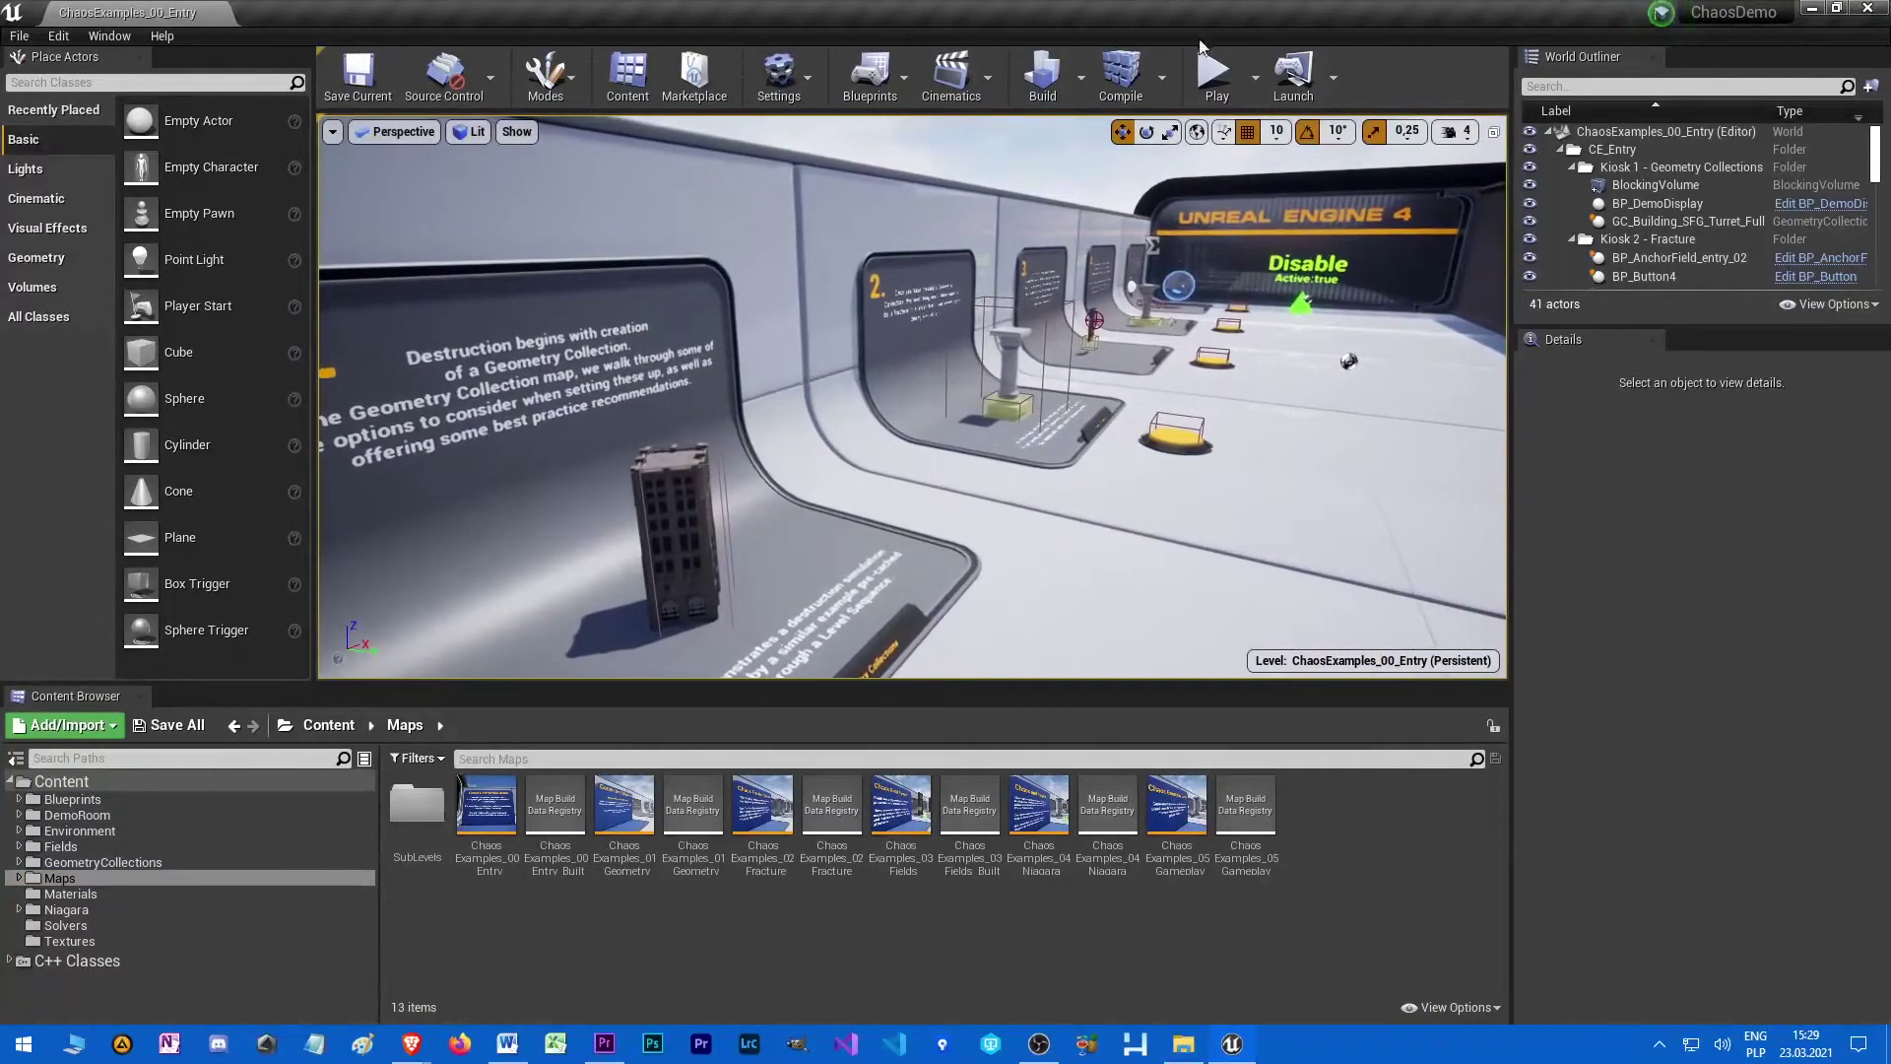
{"action": "left_click", "coordinate": [1215, 73]}
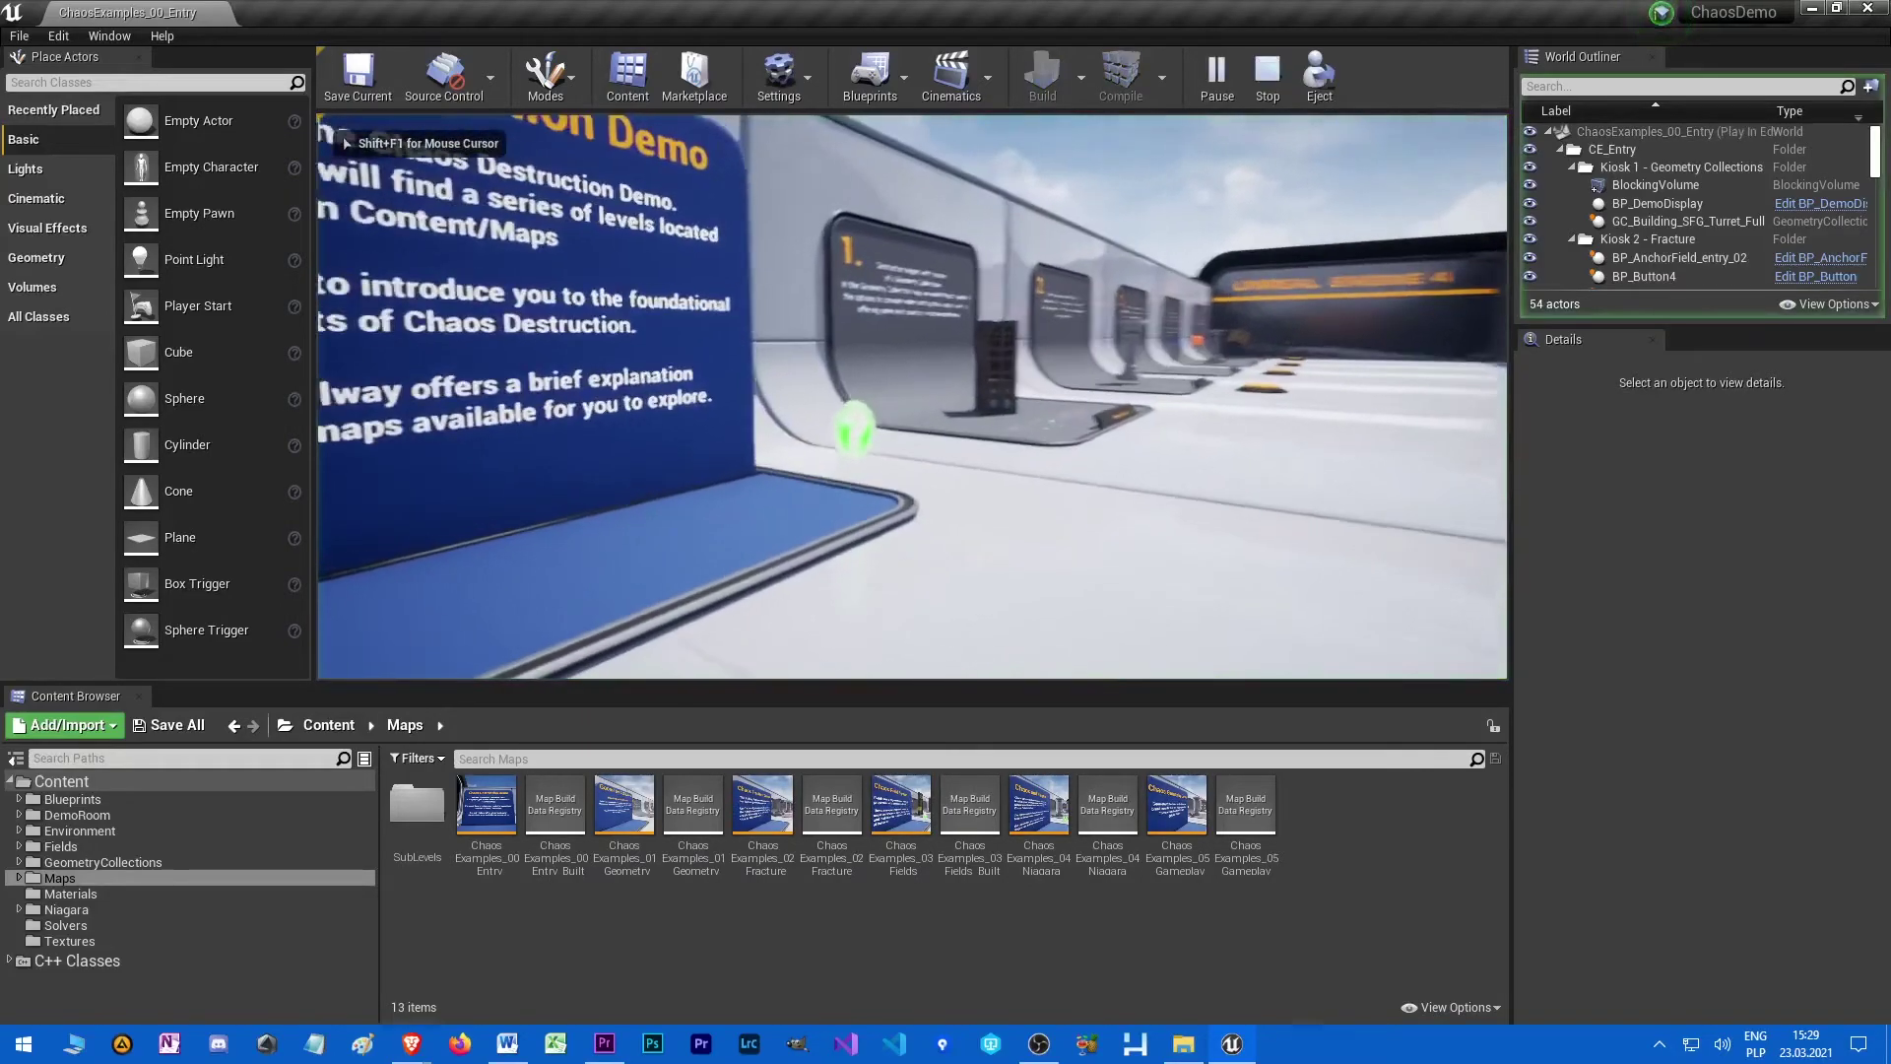
{"action": "key", "text": "w"}
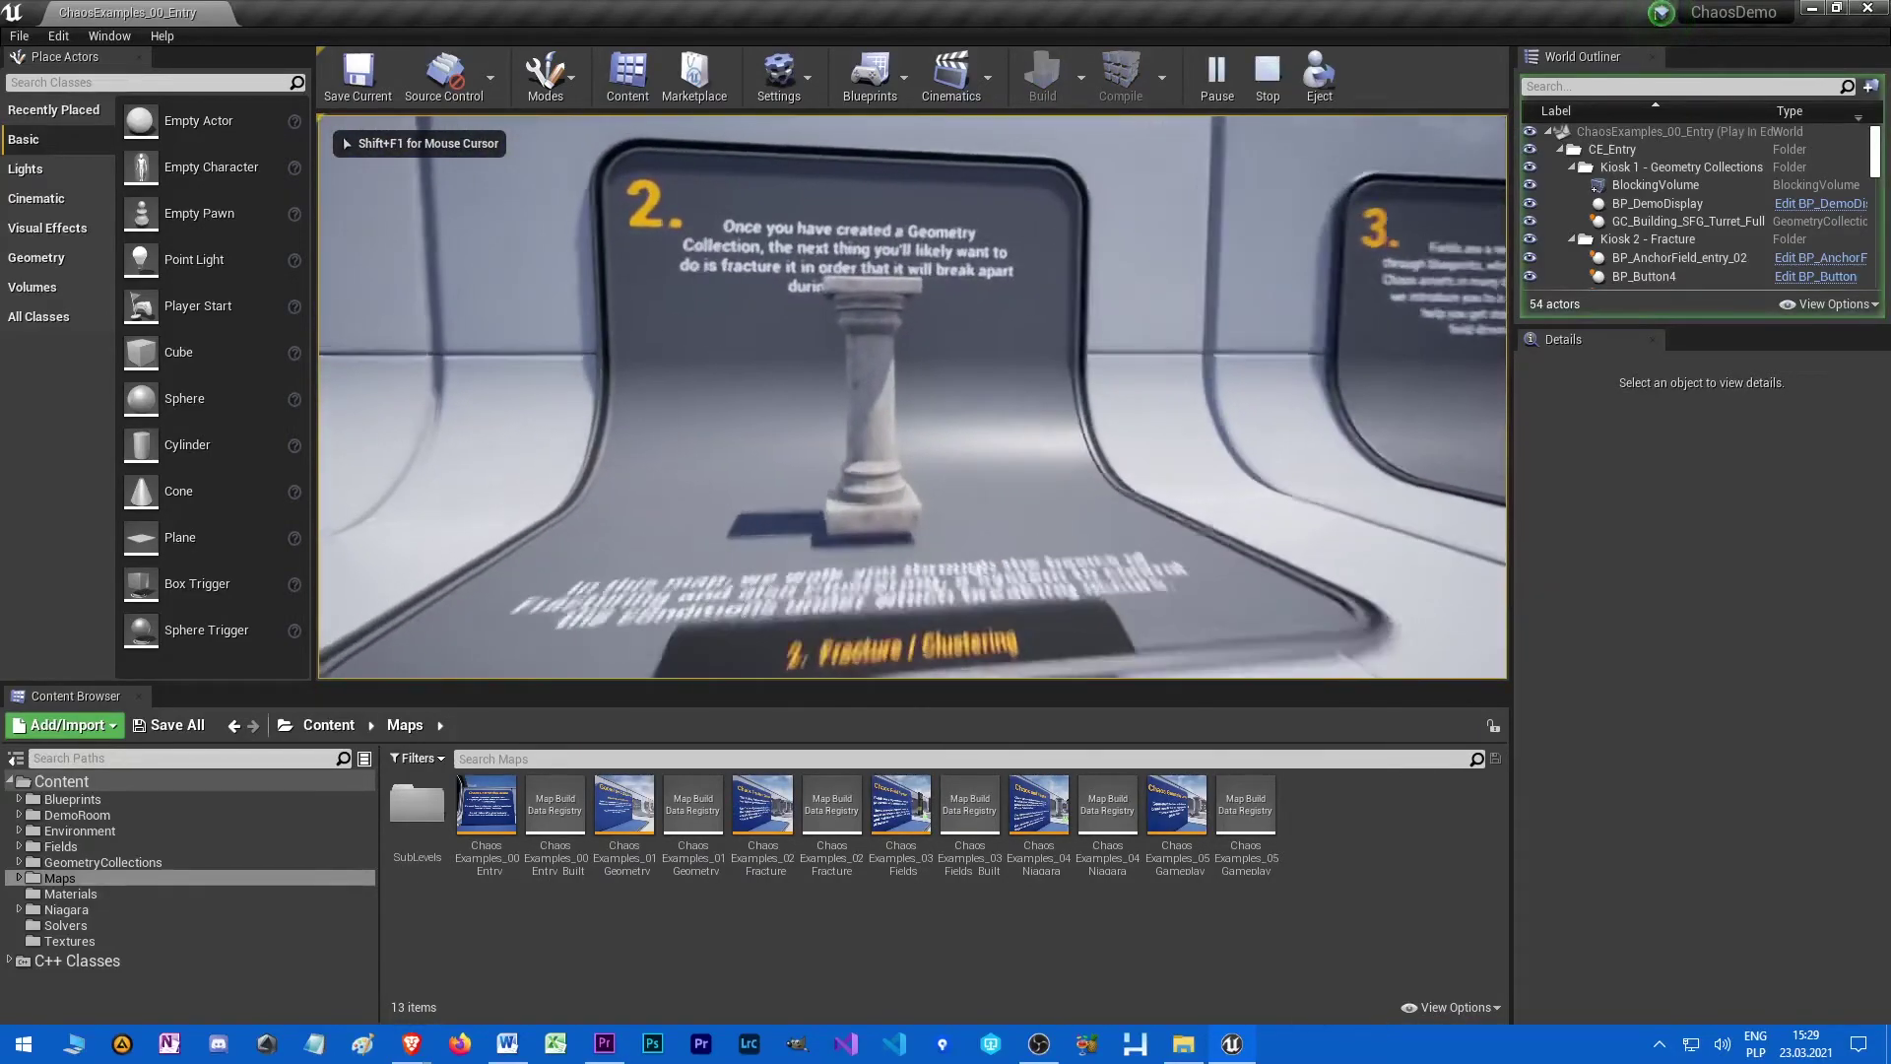
{"action": "key", "text": "w"}
{"action": "key", "text": "w"}
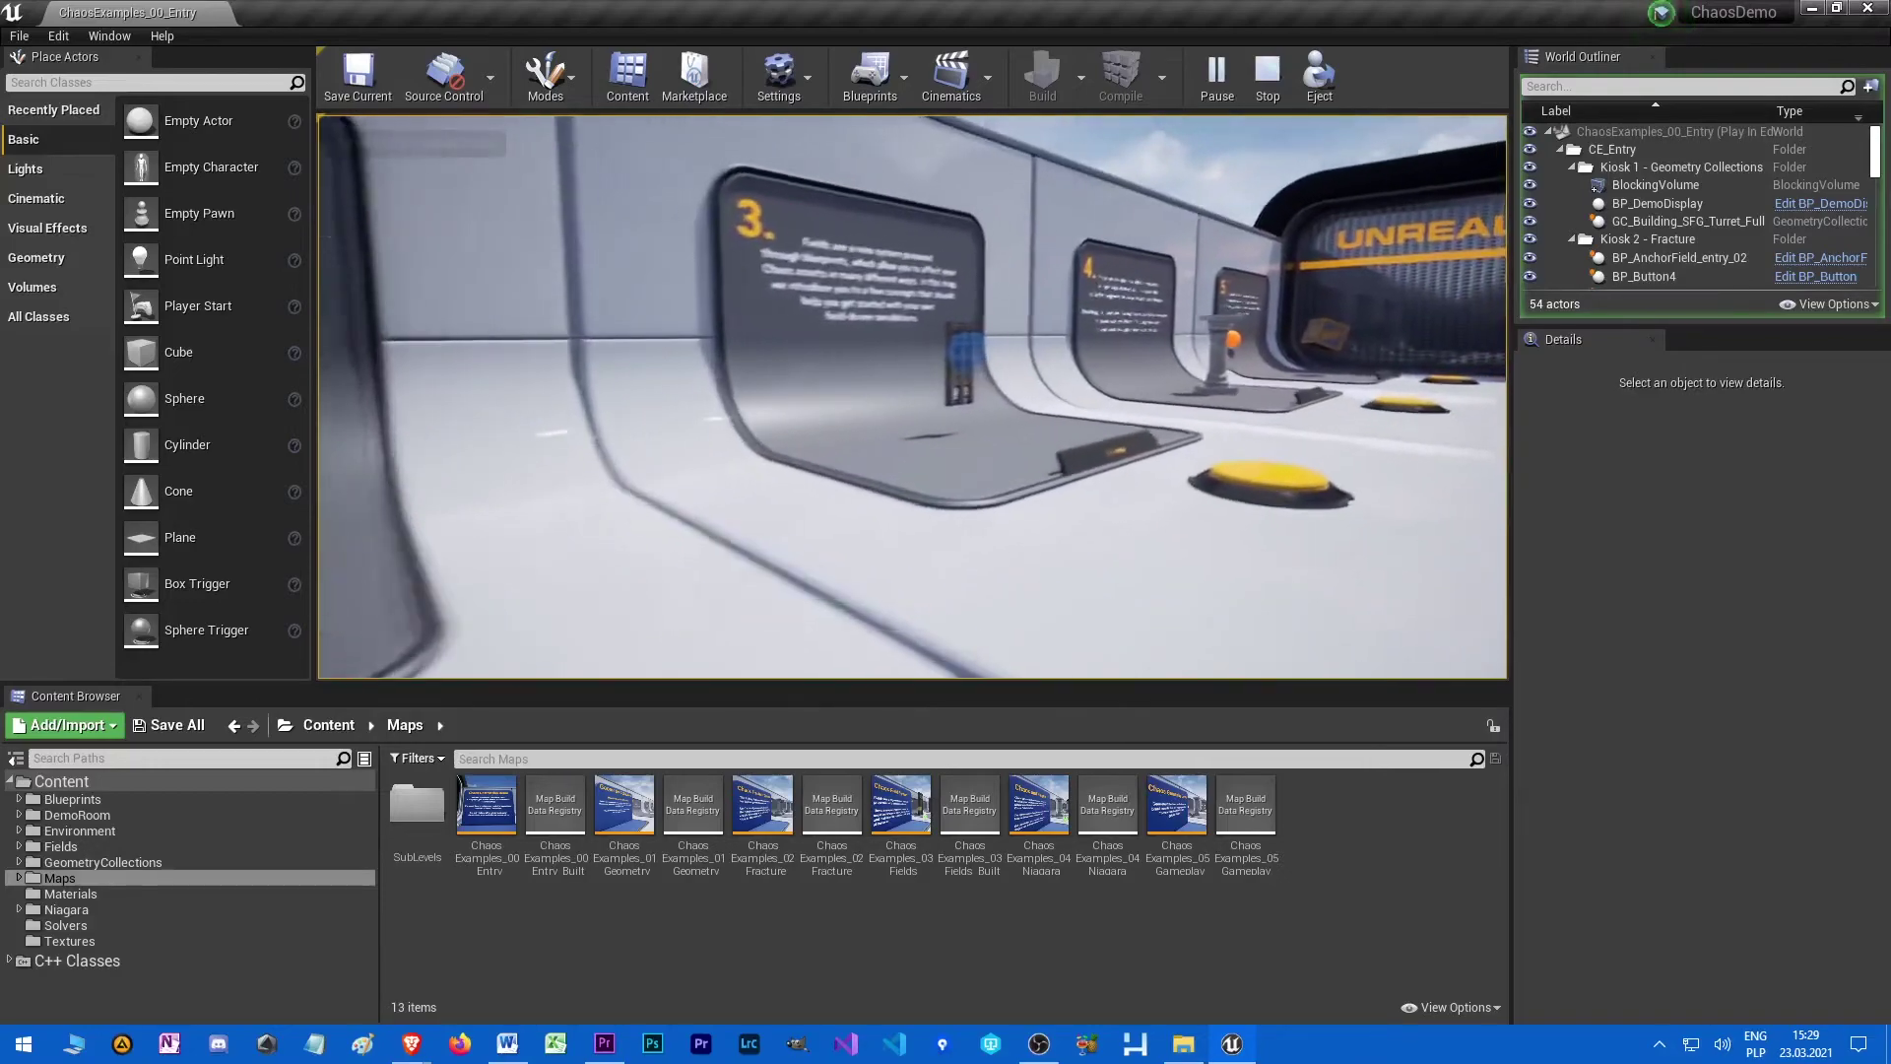
{"action": "key", "text": "d"}
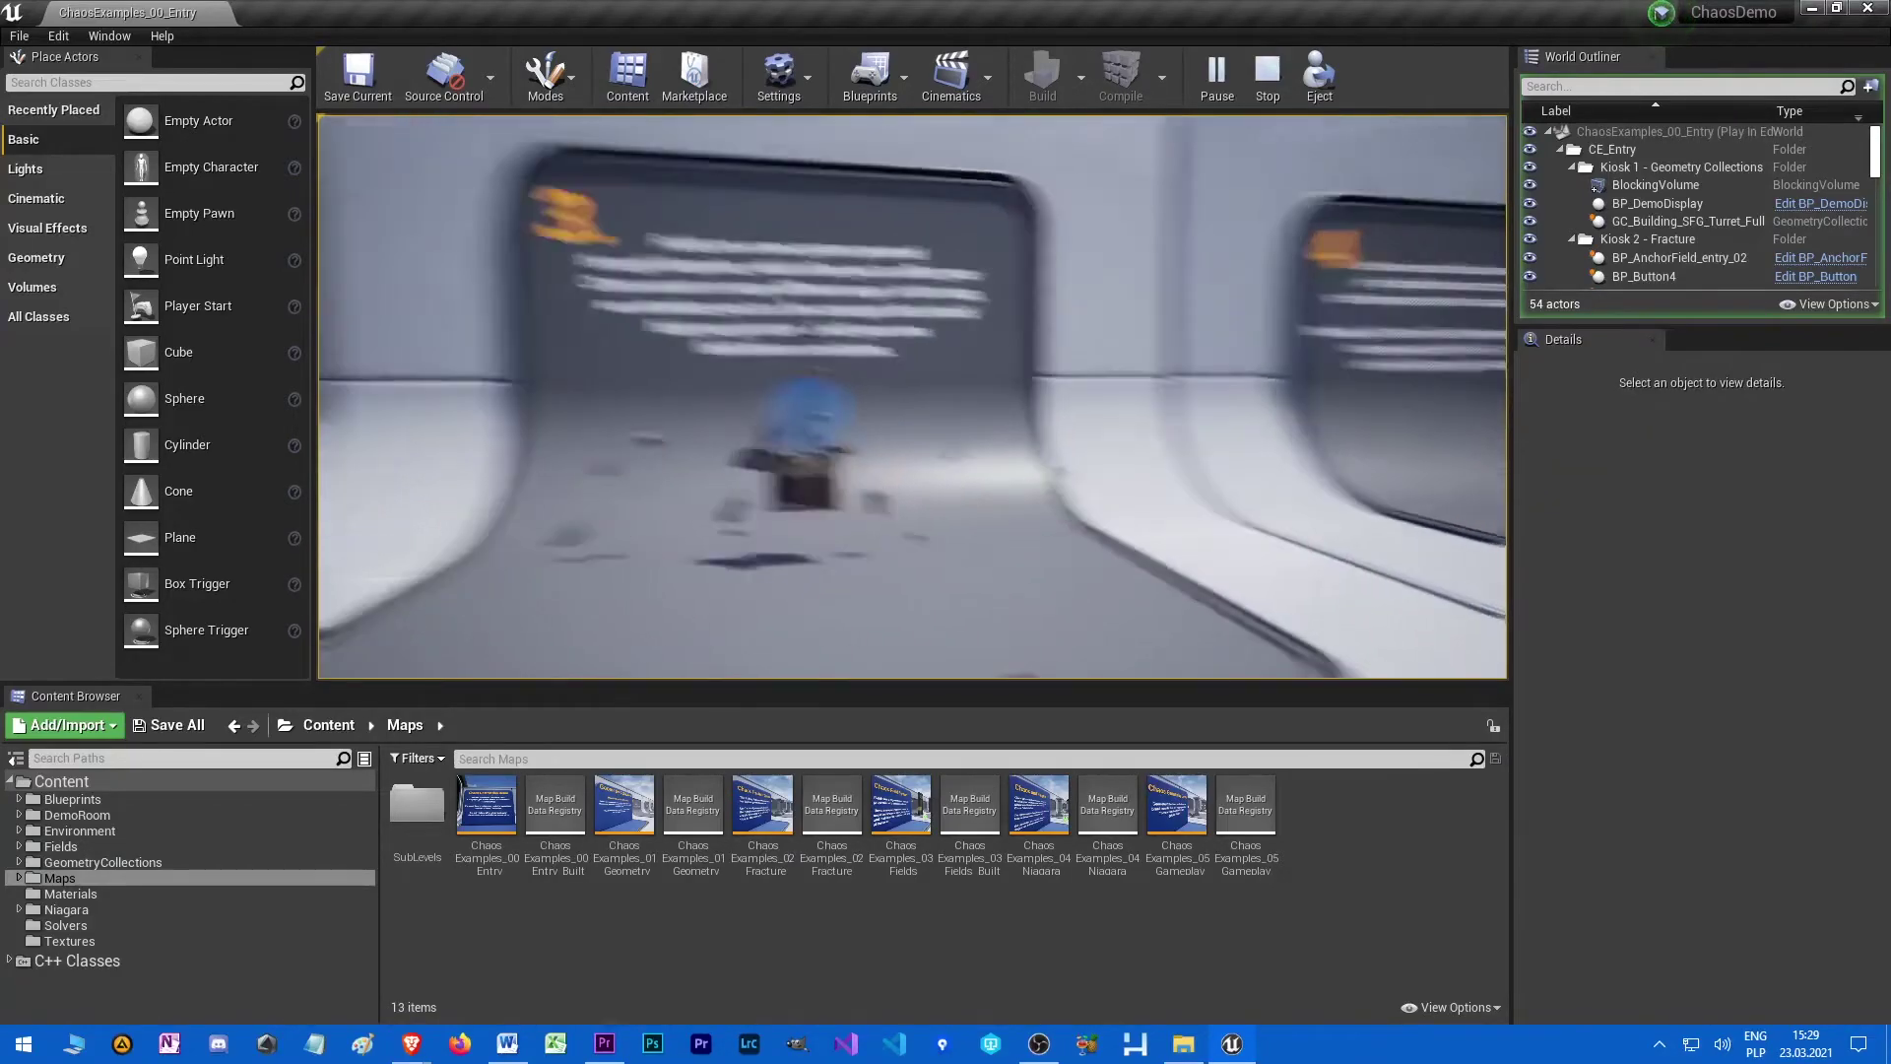
{"action": "key", "text": "w"}
{"action": "key", "text": "d"}
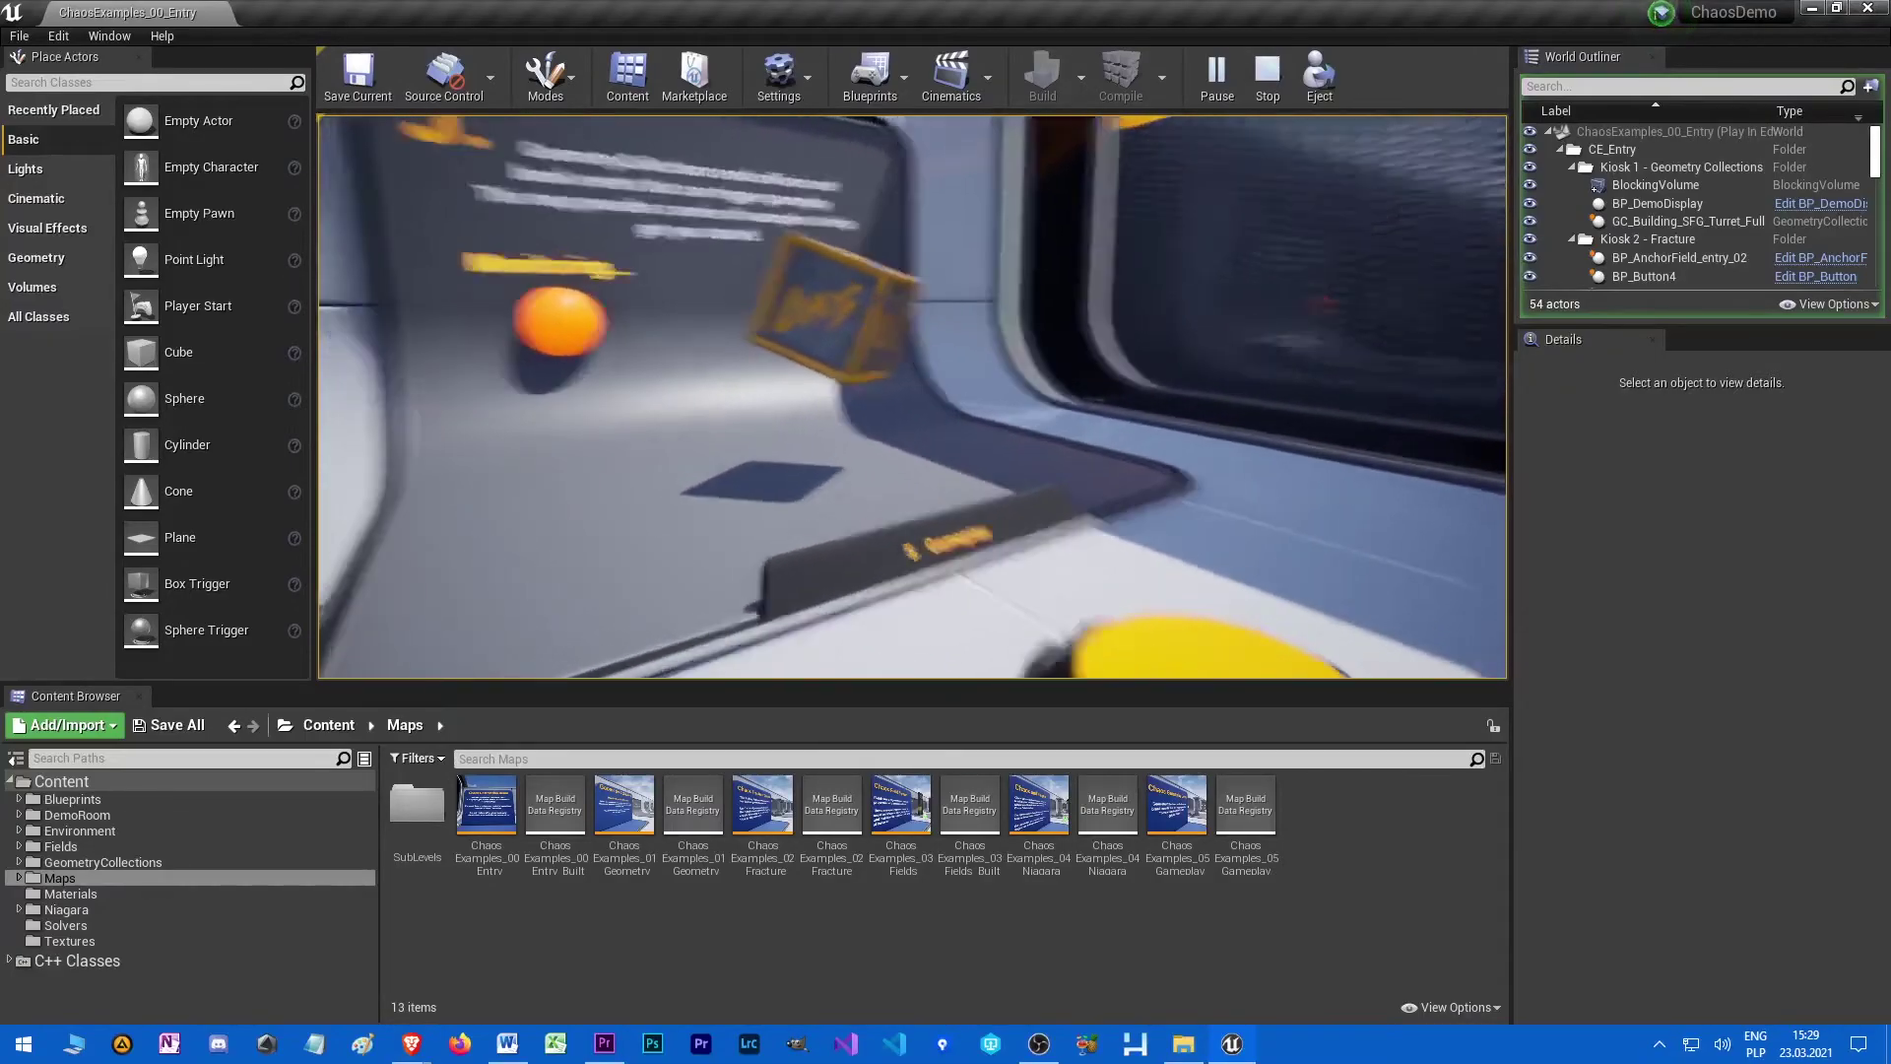
{"action": "key", "text": "s"}
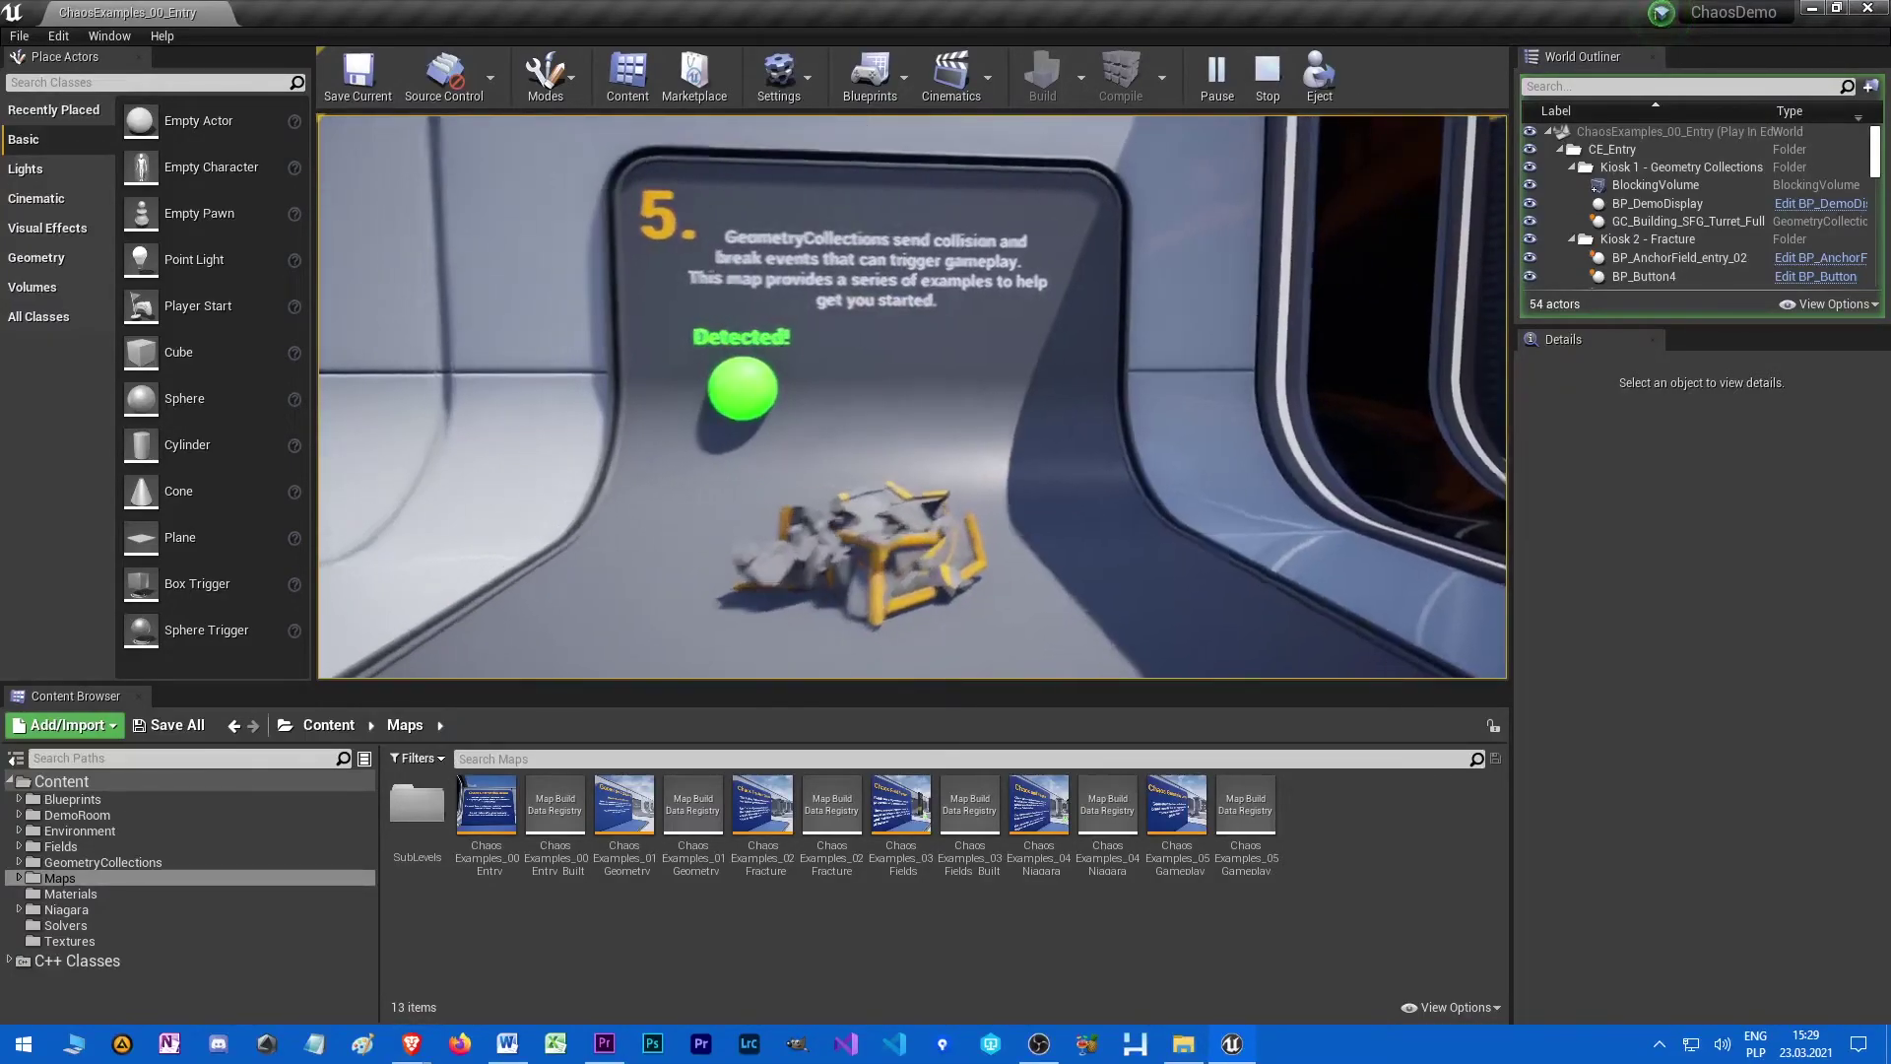
{"action": "key", "text": "Escape"}
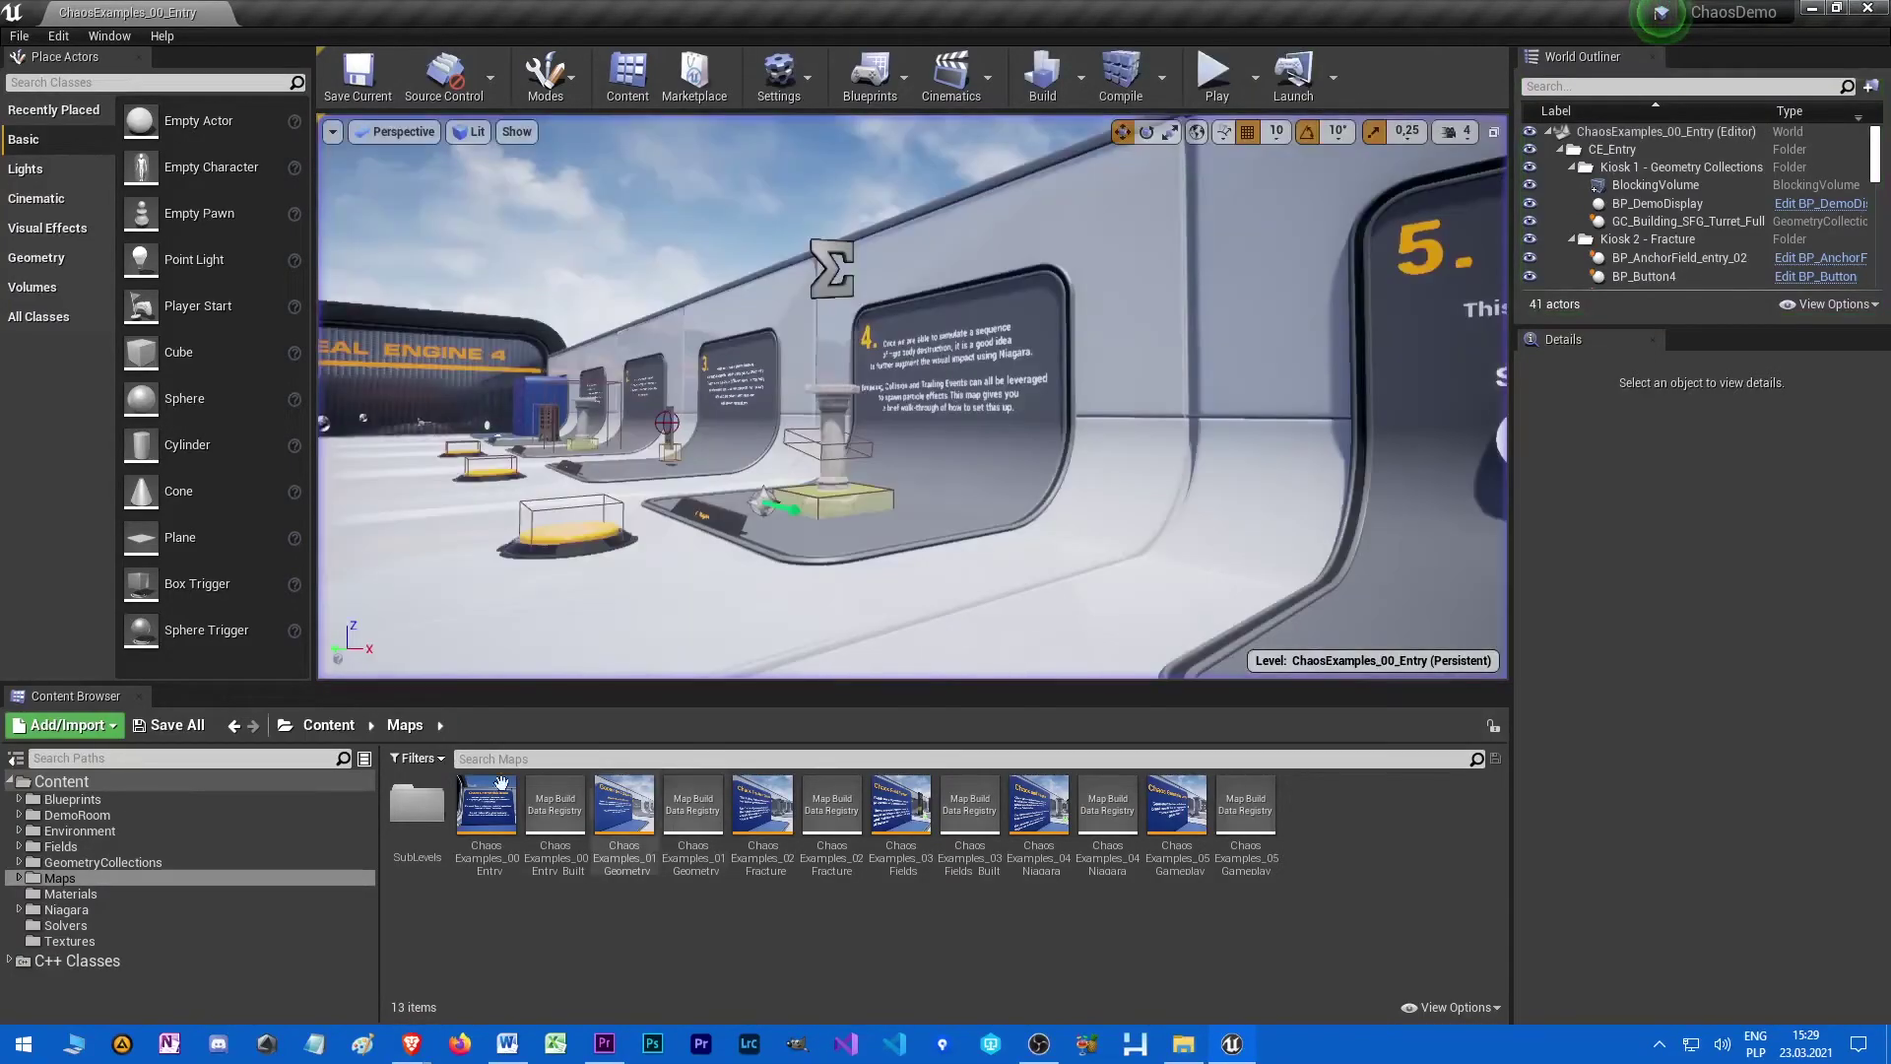
- Open the ChaosExamples_02_Fracture map, play it, and walk past displays 1.A to 1.C to trigger the pillar fractures
{"action": "double_click", "coordinate": [762, 803]}
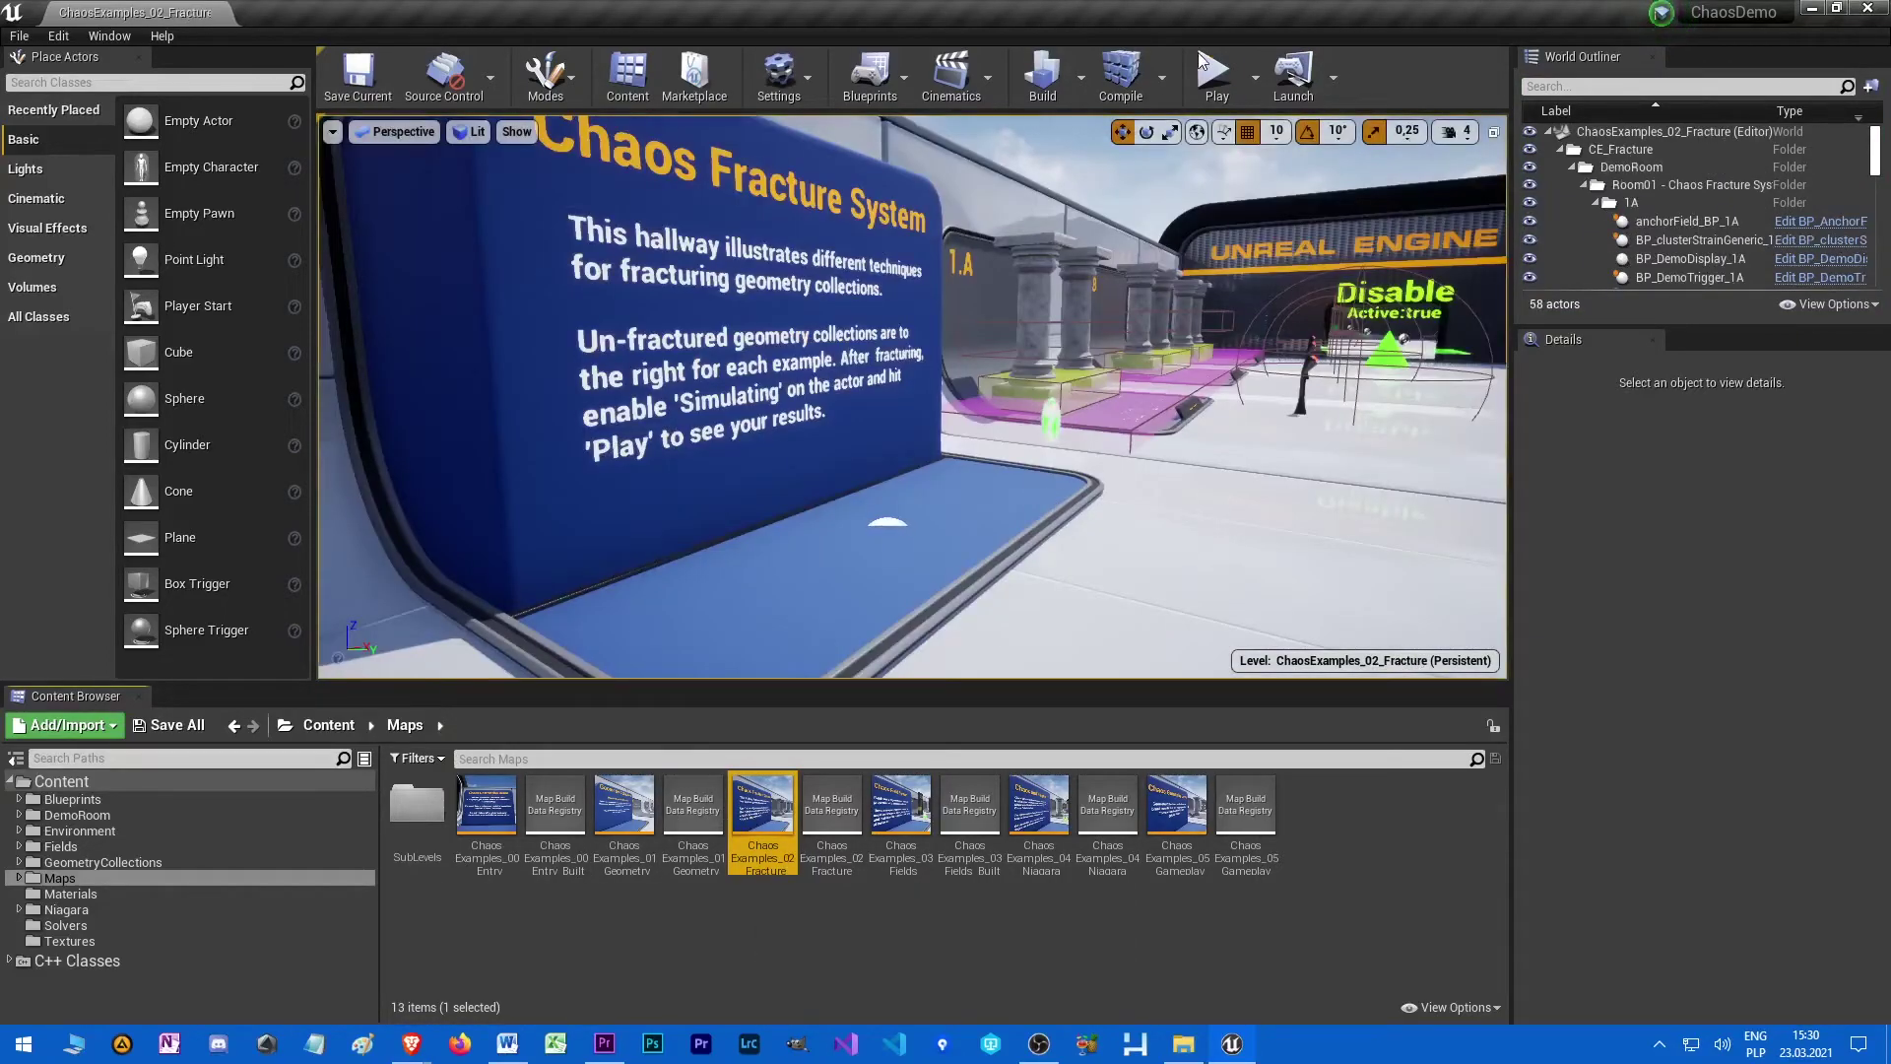
{"action": "left_click", "coordinate": [1214, 69]}
{"action": "key", "text": "w"}
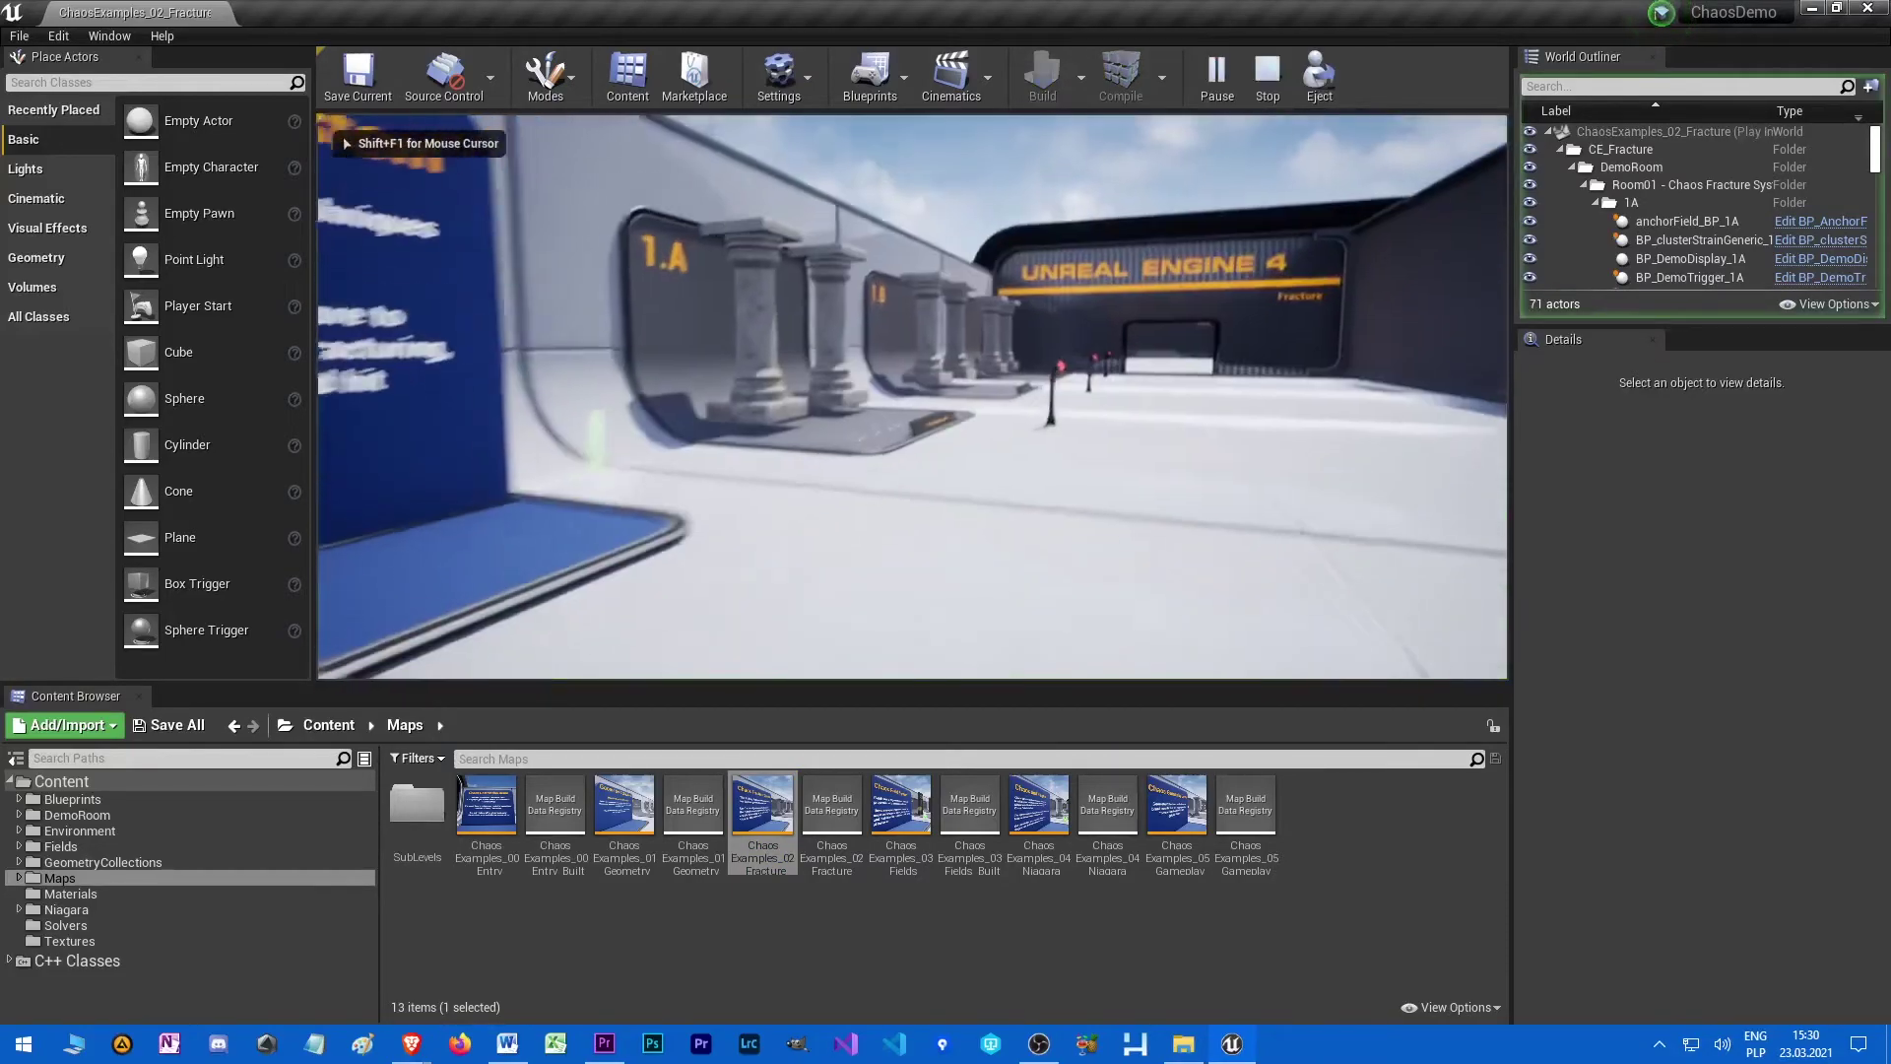
{"action": "key", "text": "w"}
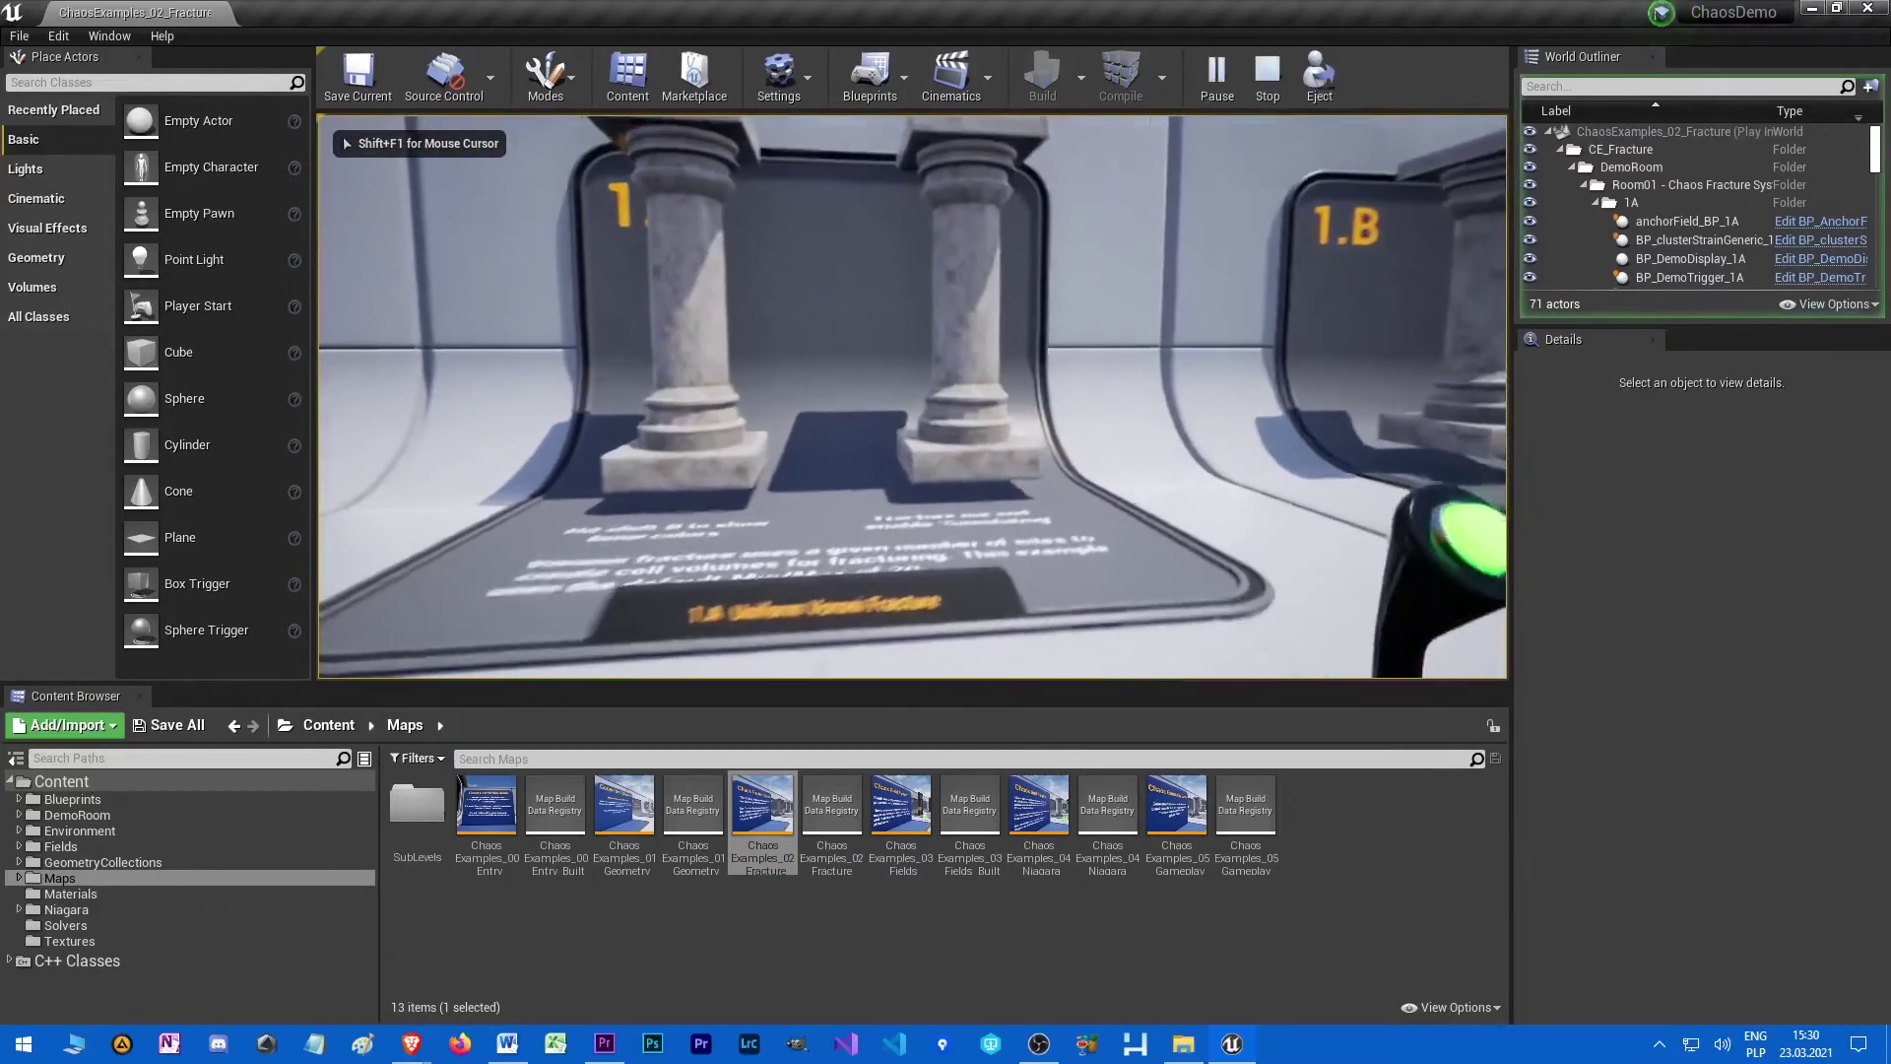
{"action": "key", "text": "d"}
{"action": "key", "text": "w"}
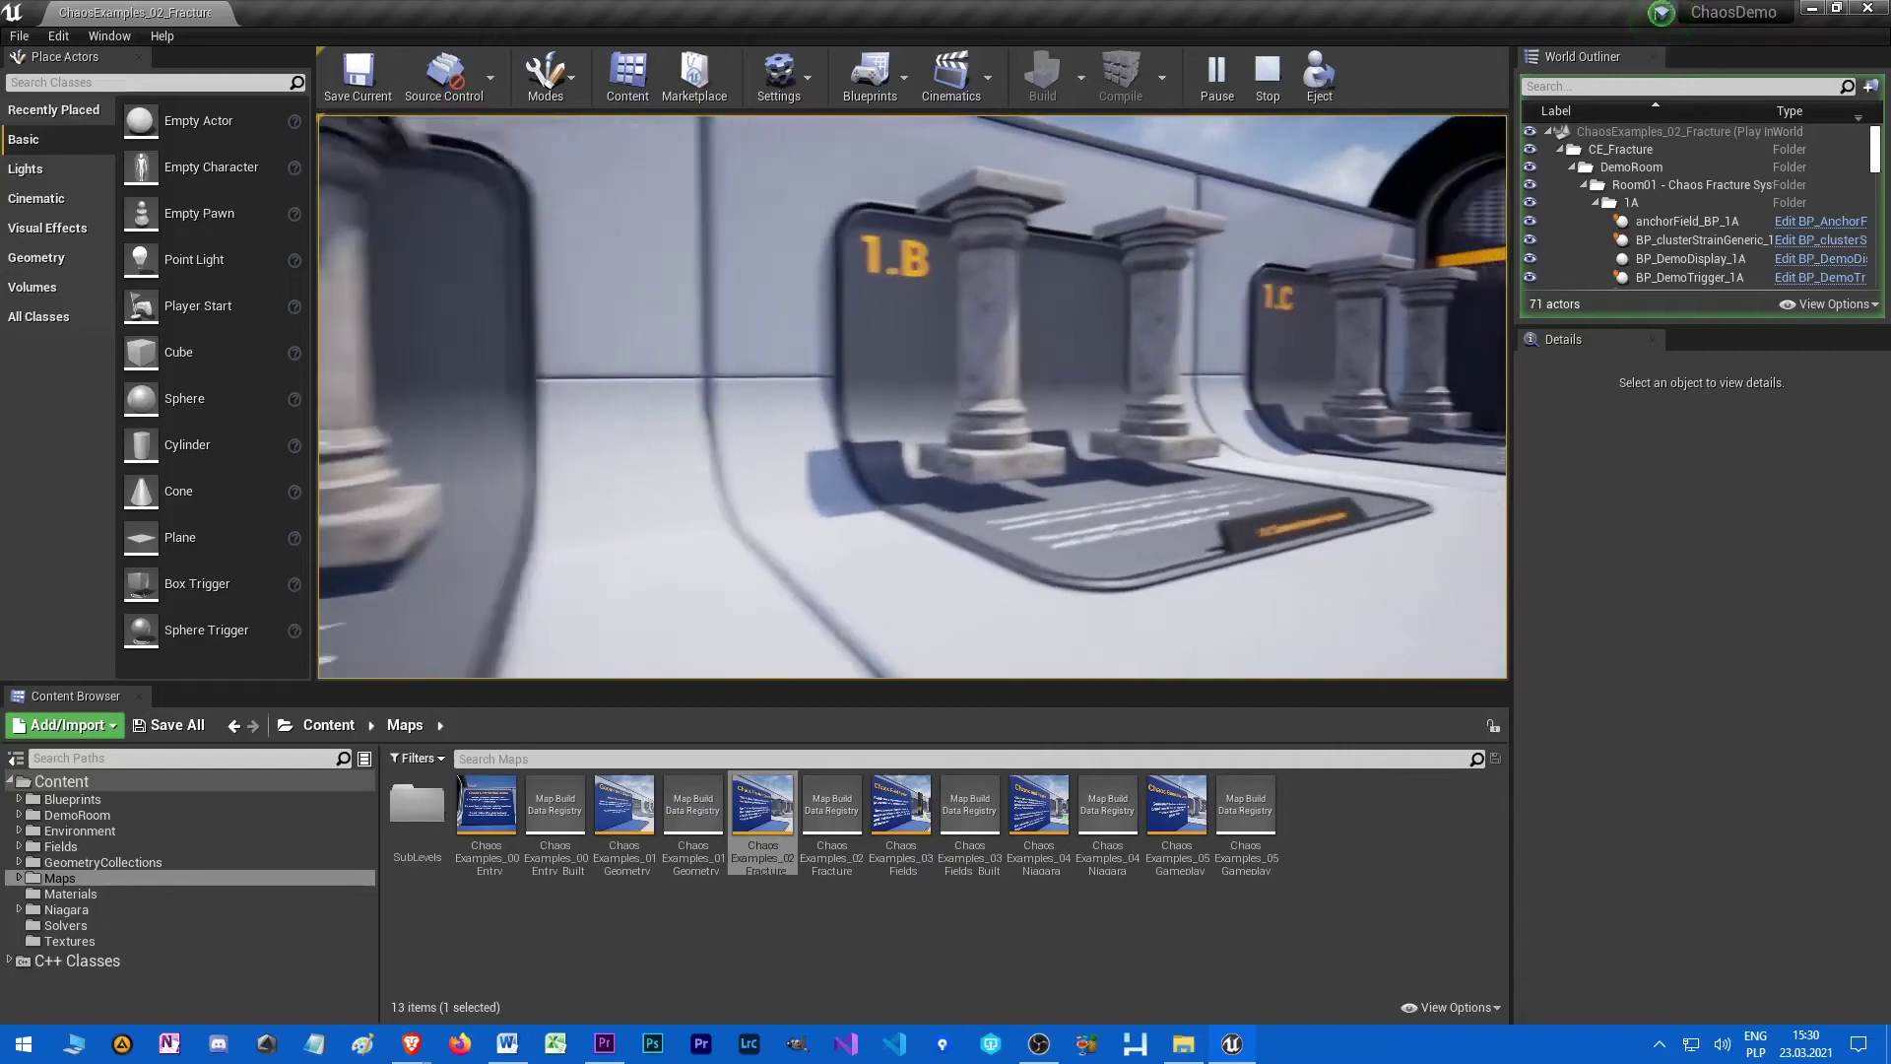
{"action": "key", "text": "w"}
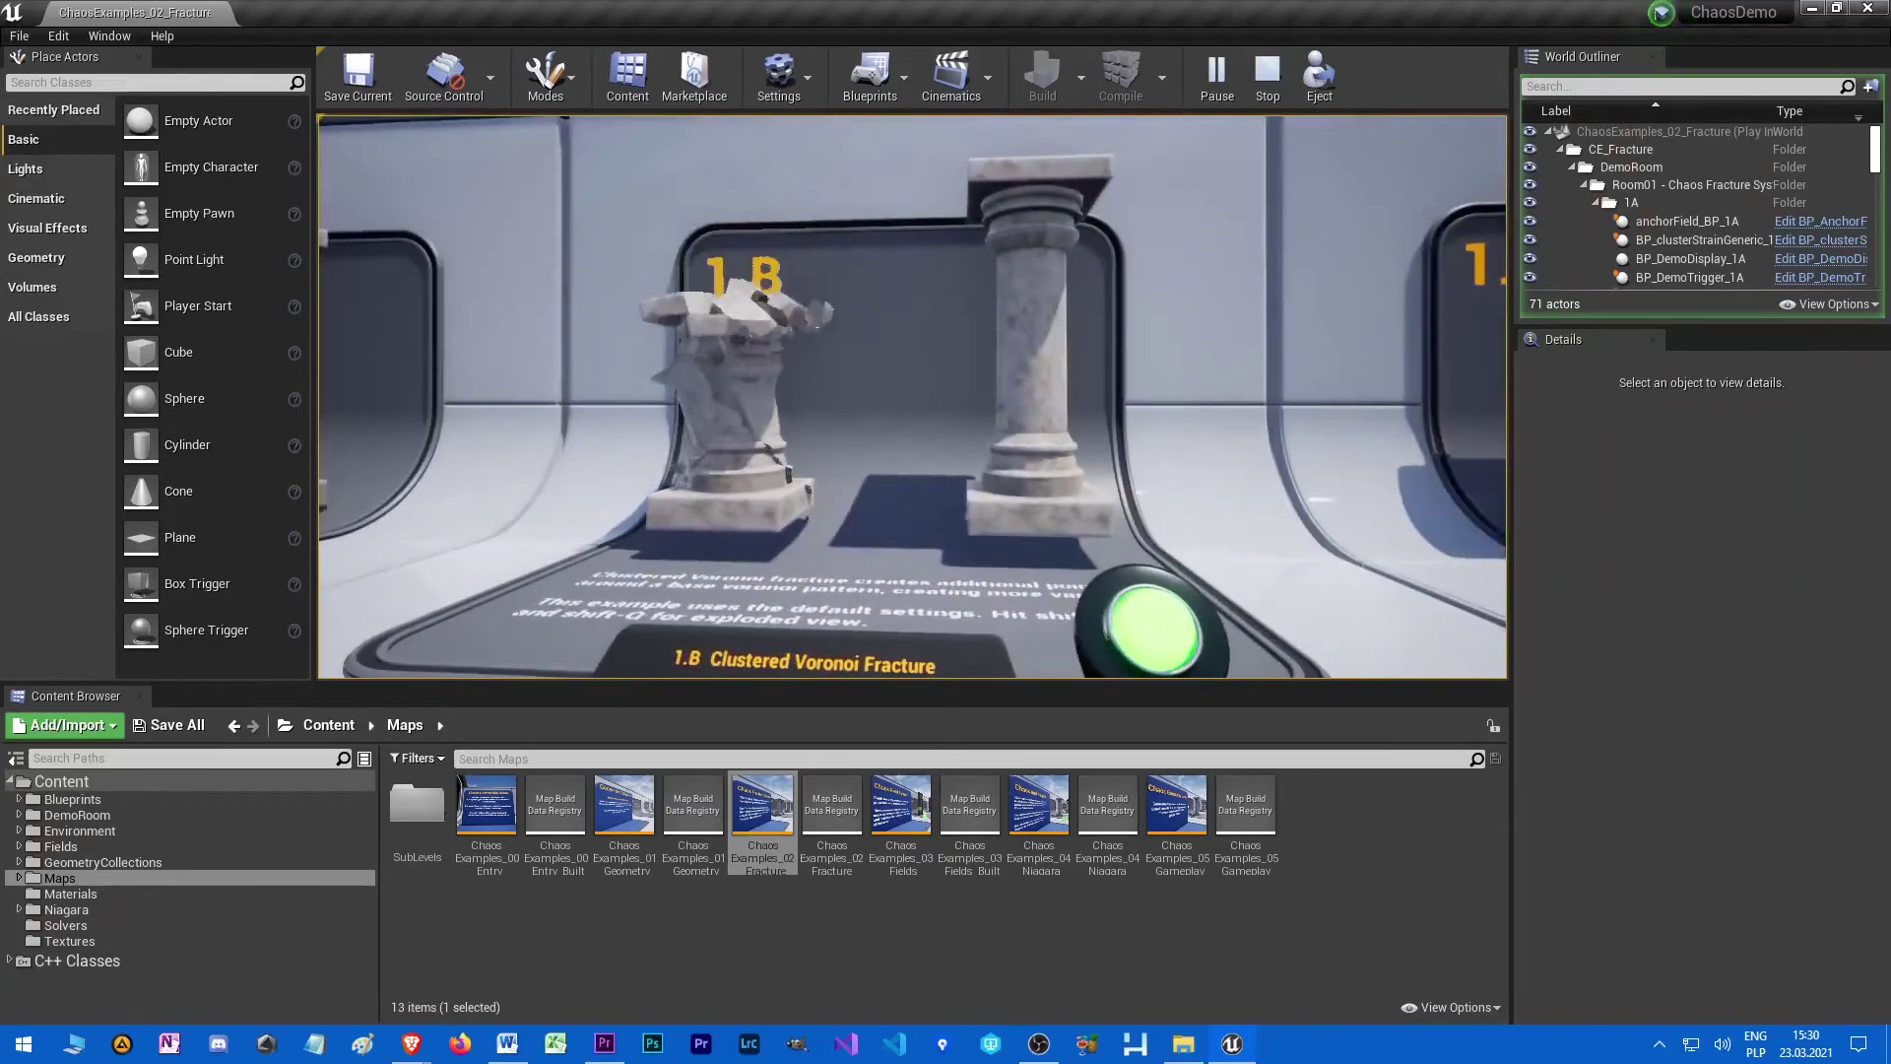
{"action": "key", "text": "w"}
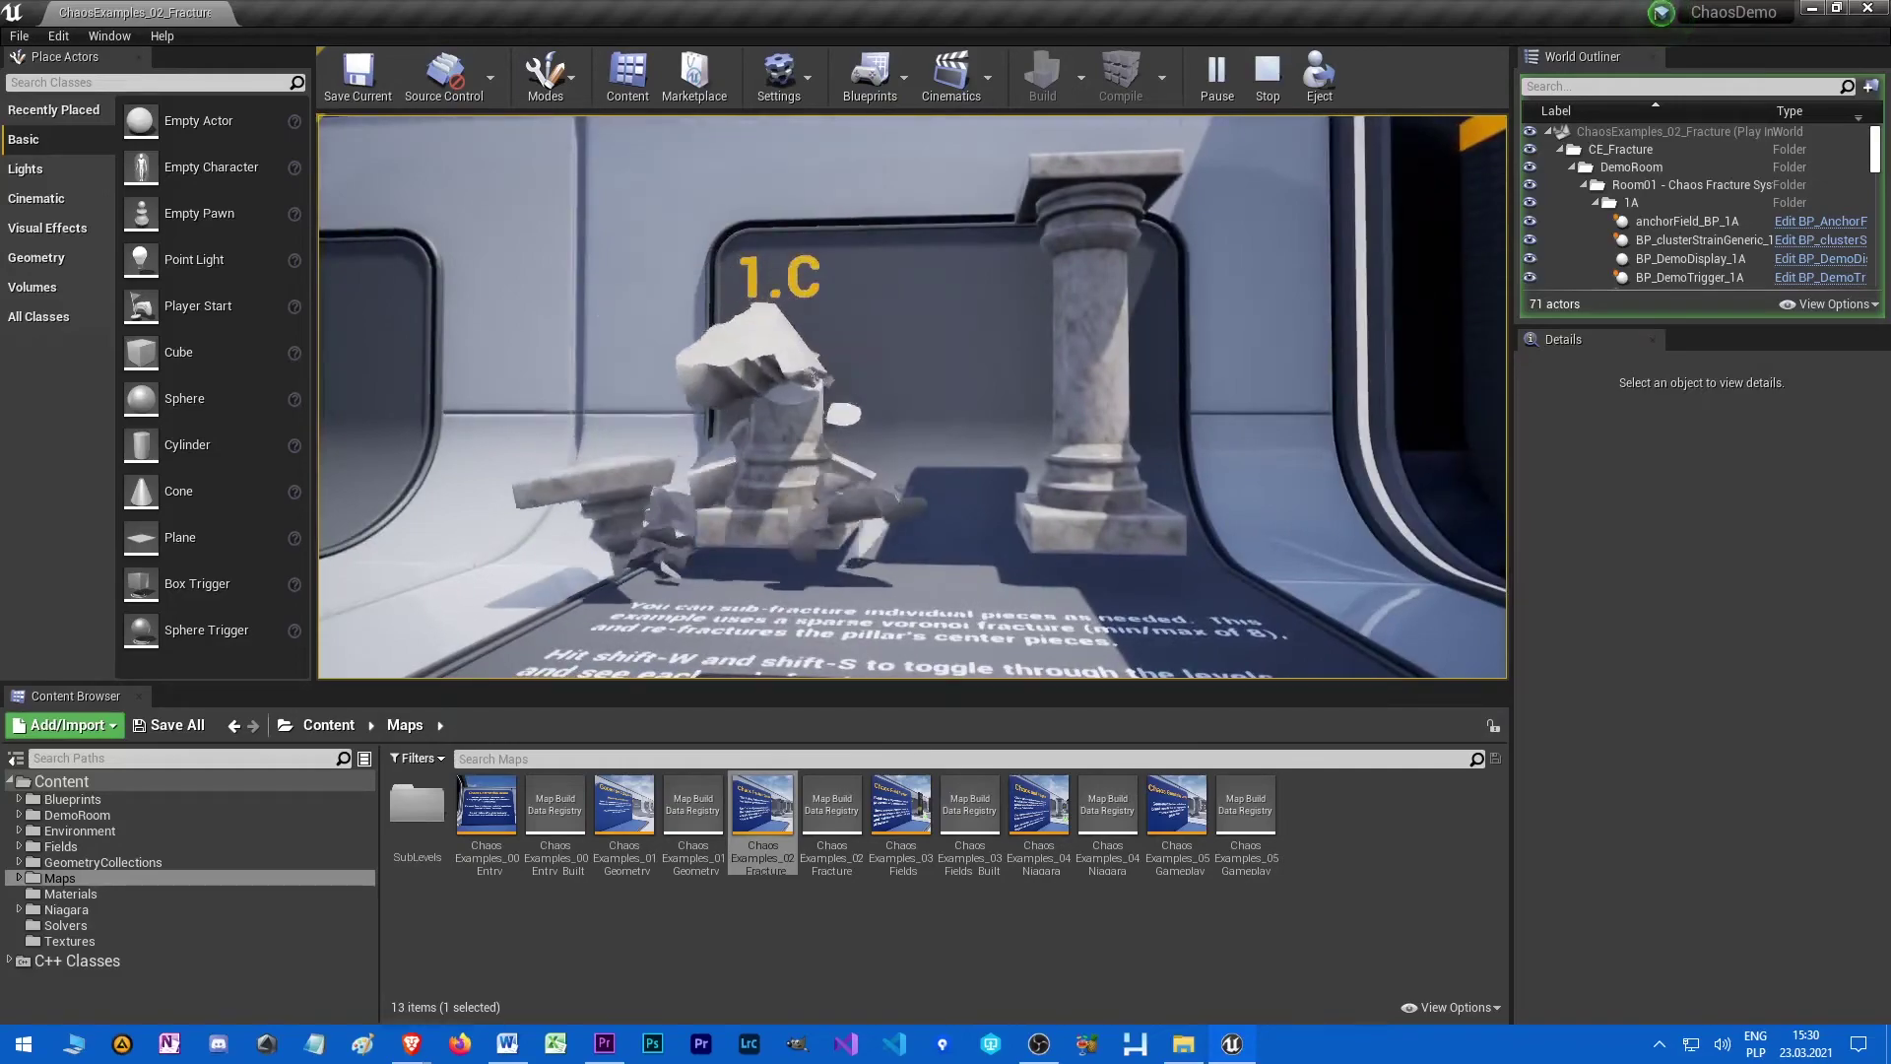
{"action": "key", "text": "w"}
- Continue into the Clustering & Damage Threshold room, trigger the demos up to 2.C Cluster Group Index, and end the play session
{"action": "key", "text": "w"}
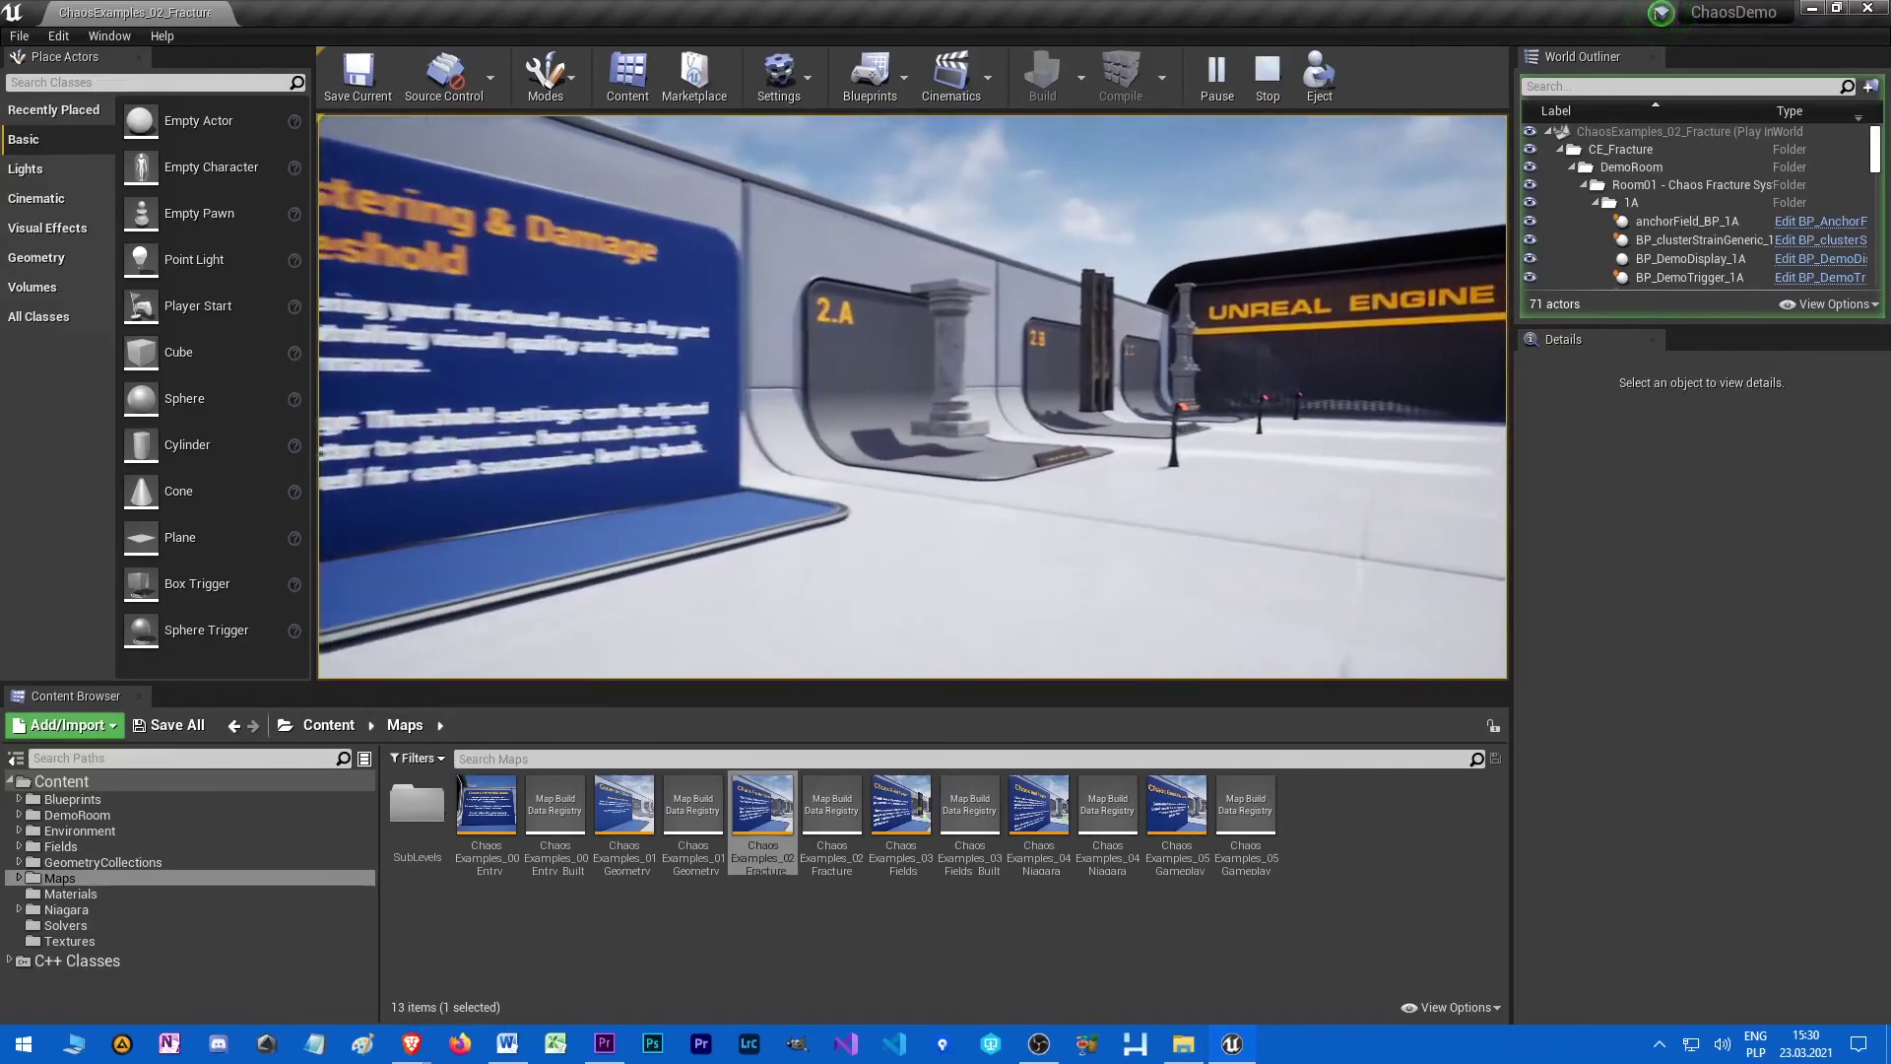
{"action": "key", "text": "w"}
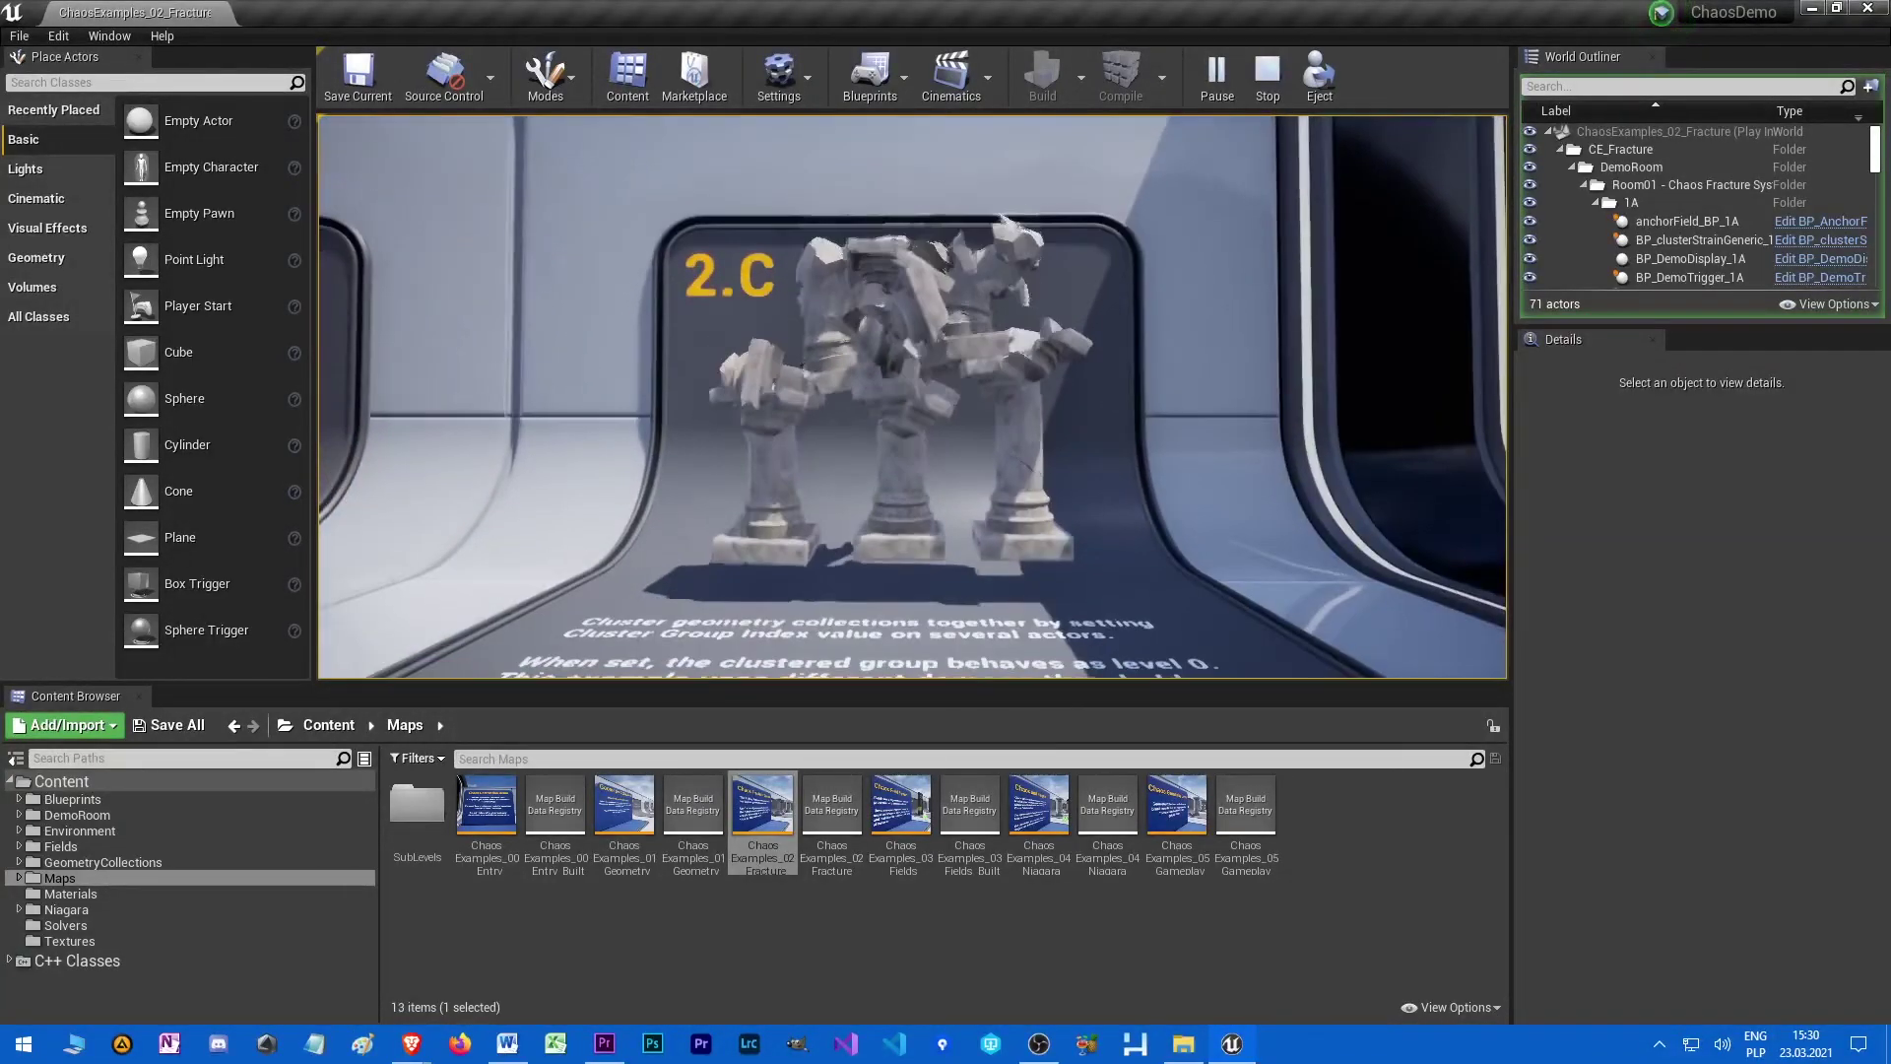
{"action": "key", "text": "s"}
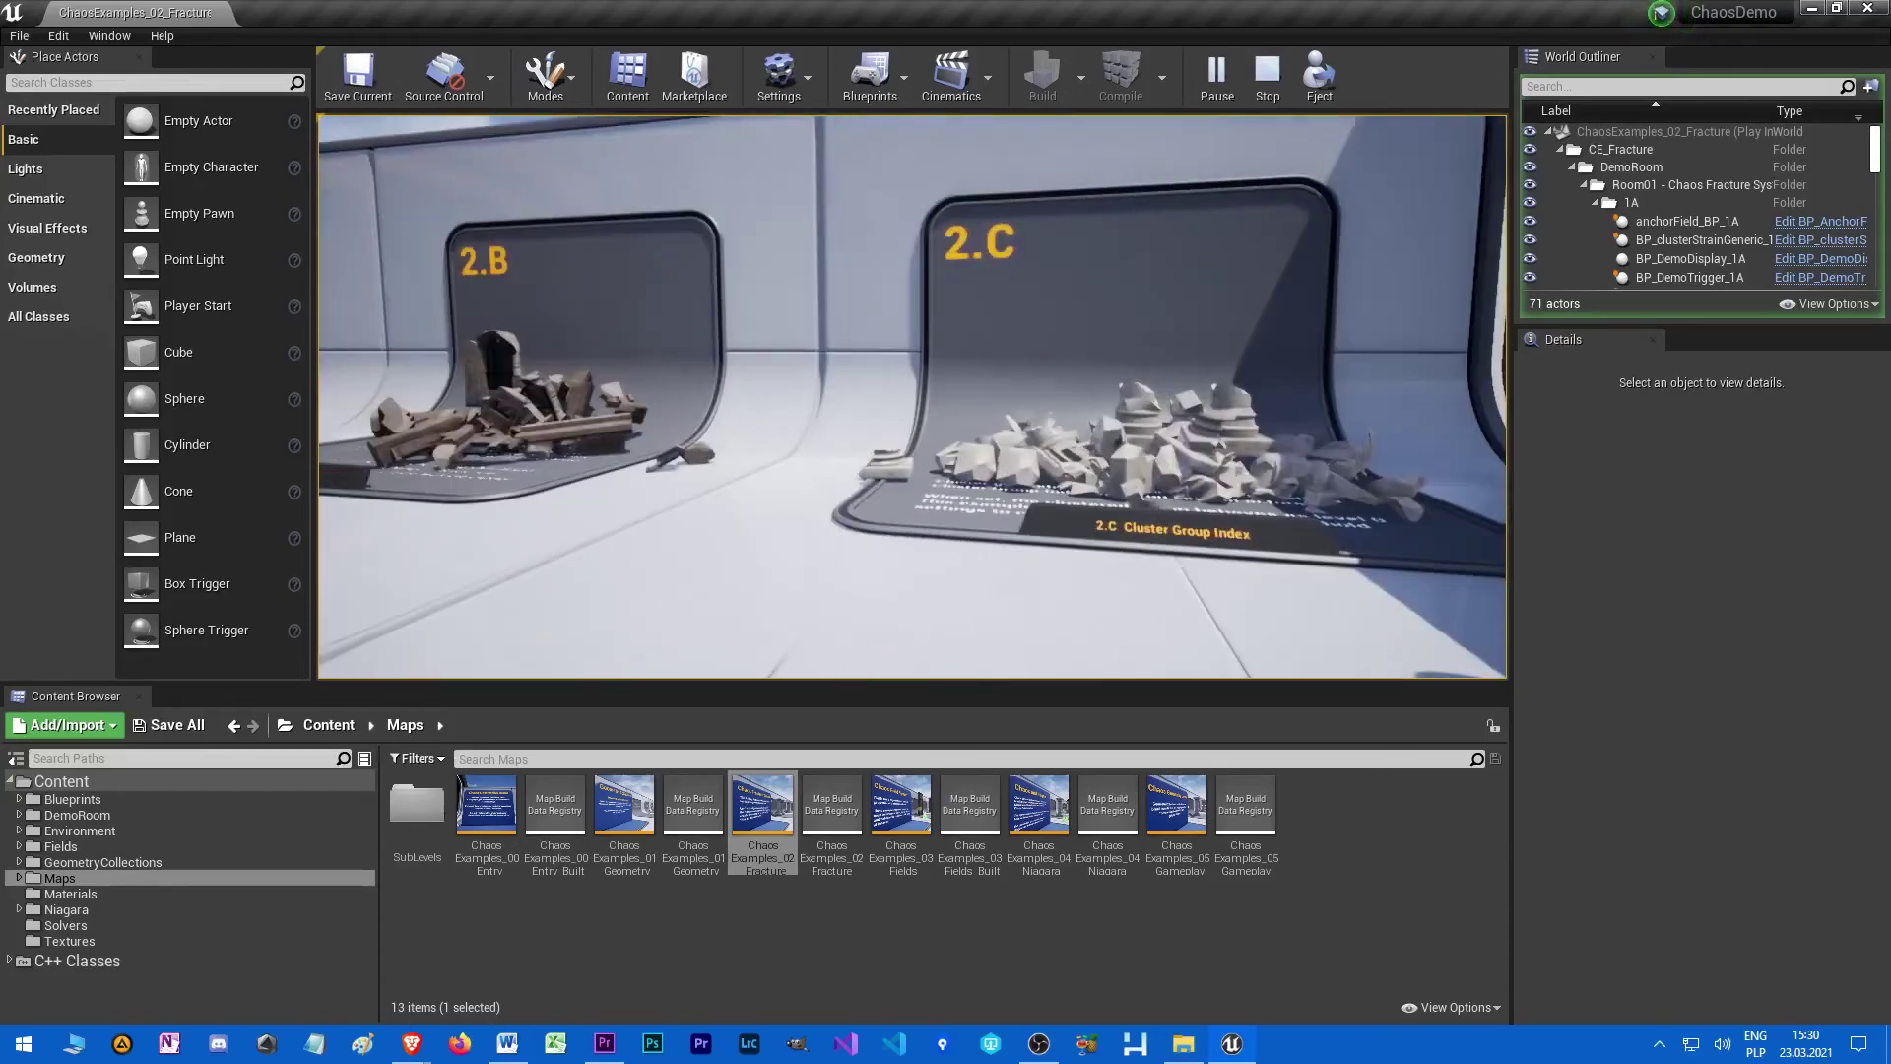
{"action": "key", "text": "Escape"}
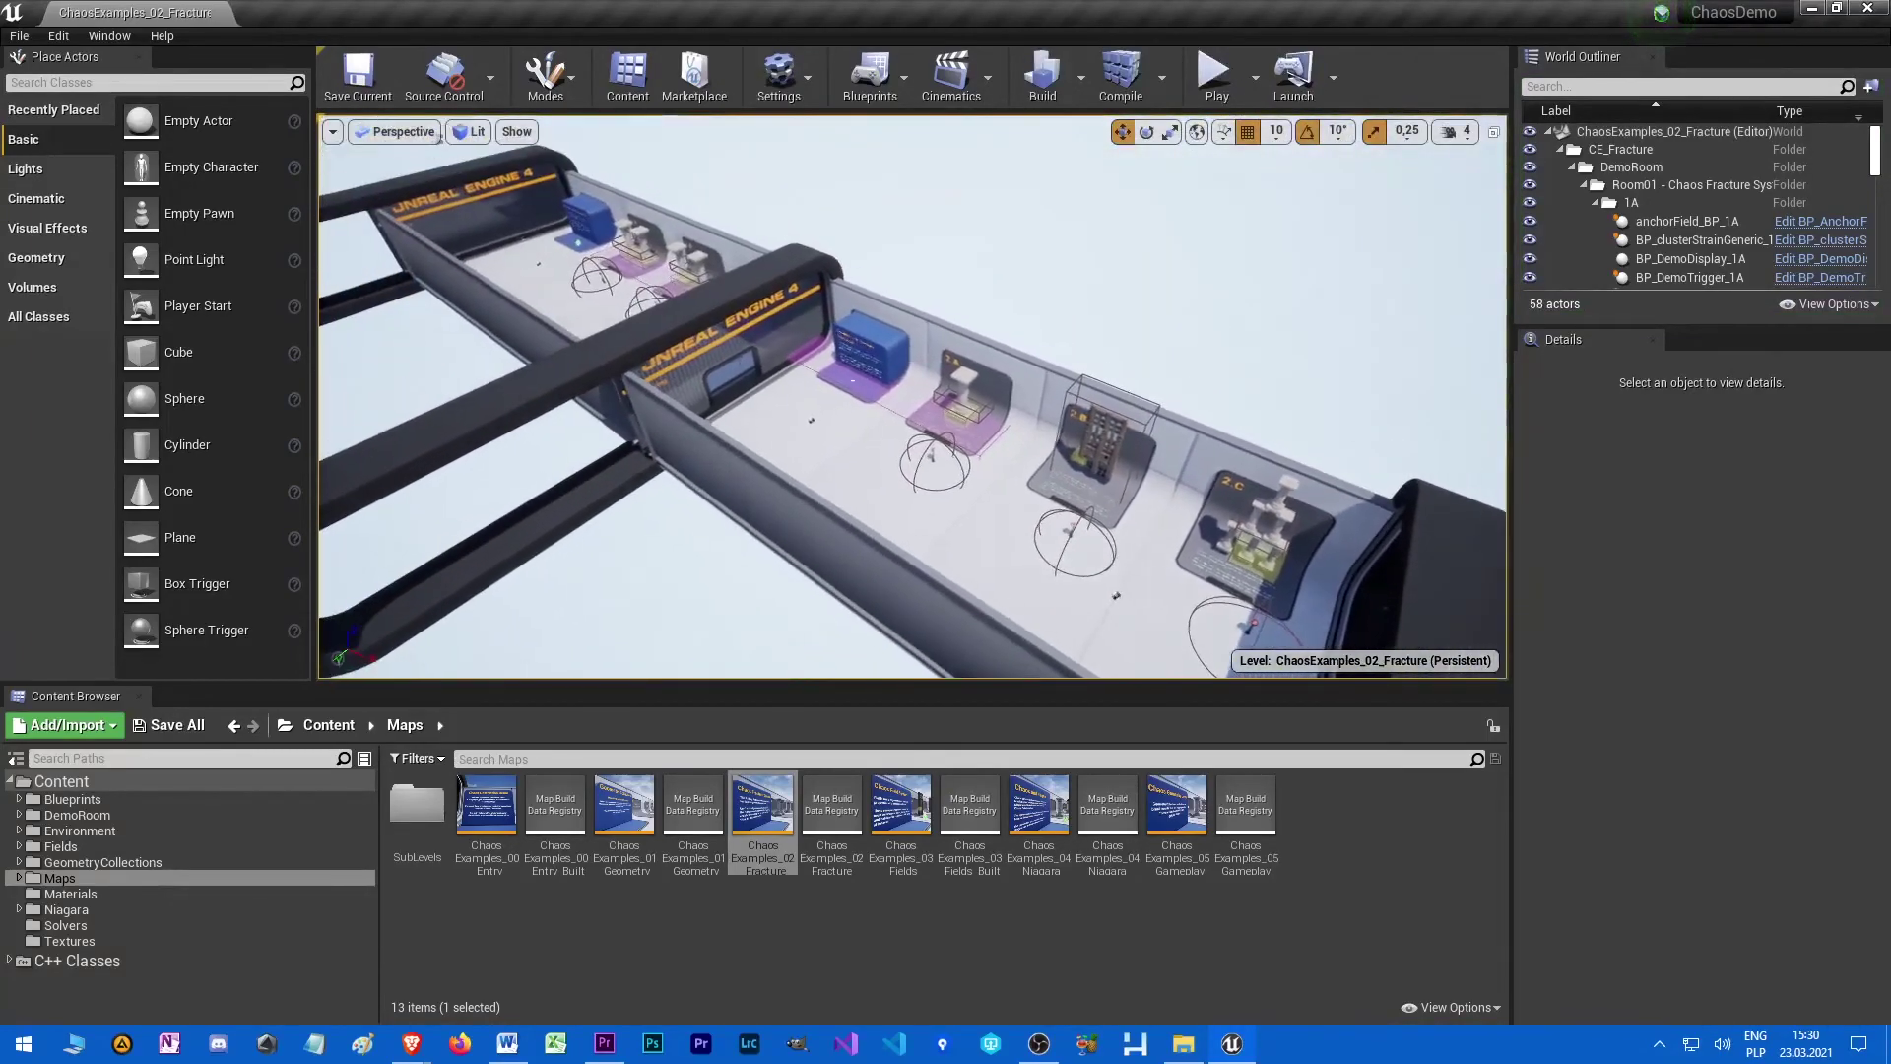